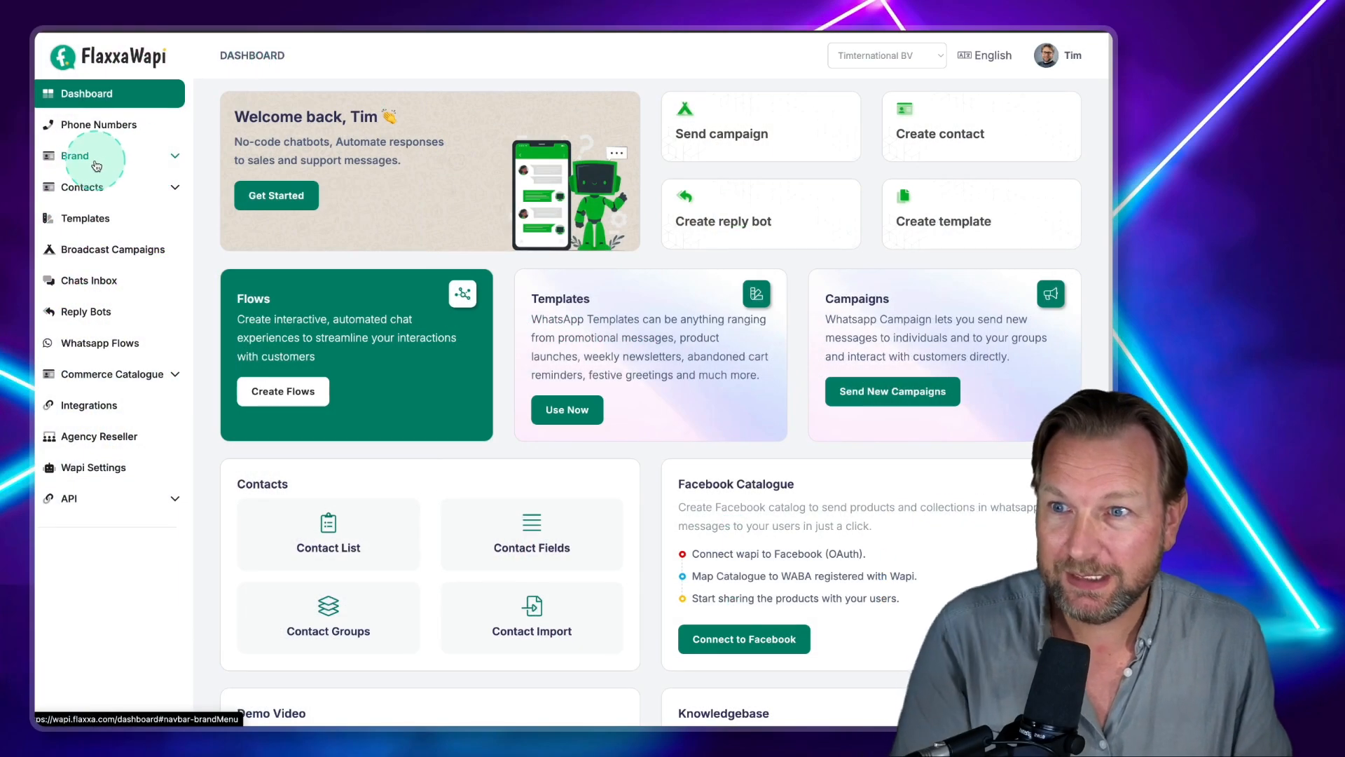
# Open the brand management list and check which brand is selected as the active one.
pyautogui.click(98, 157)
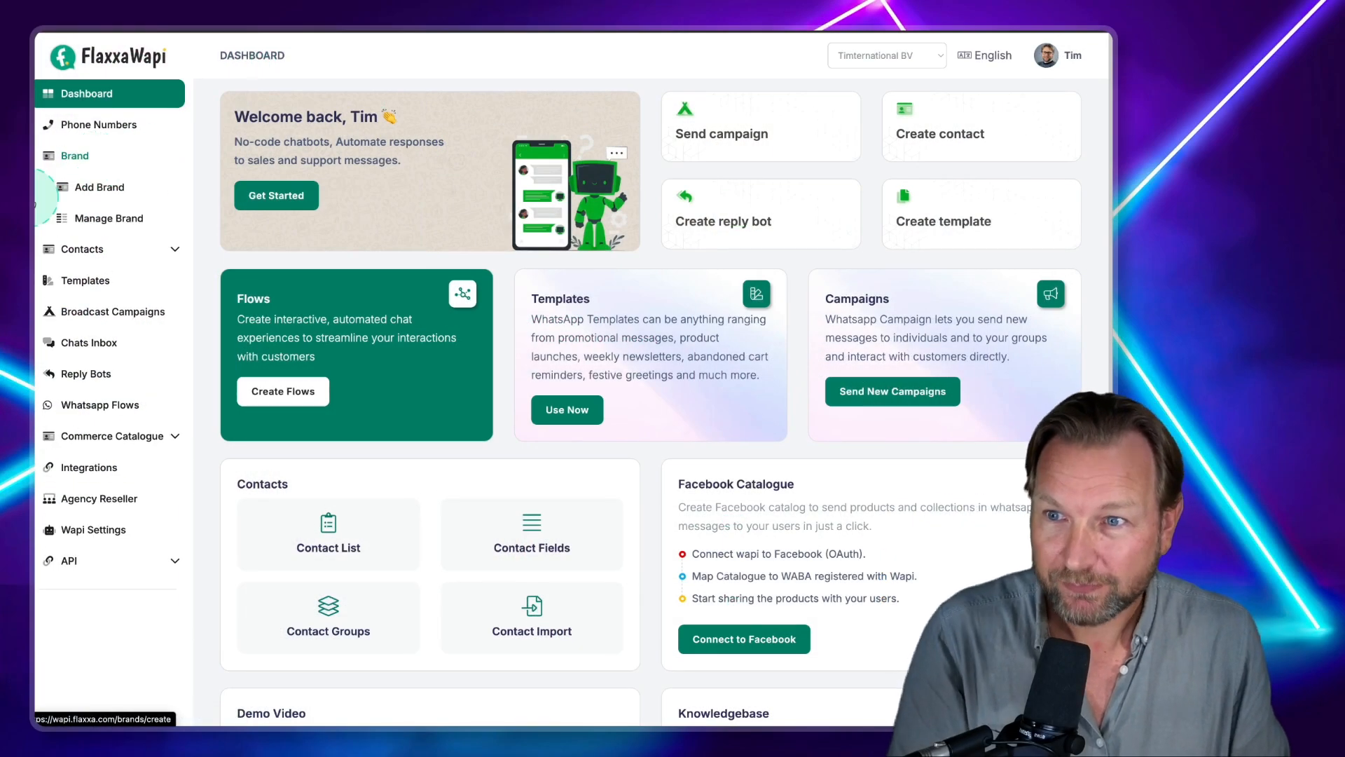
pyautogui.click(105, 217)
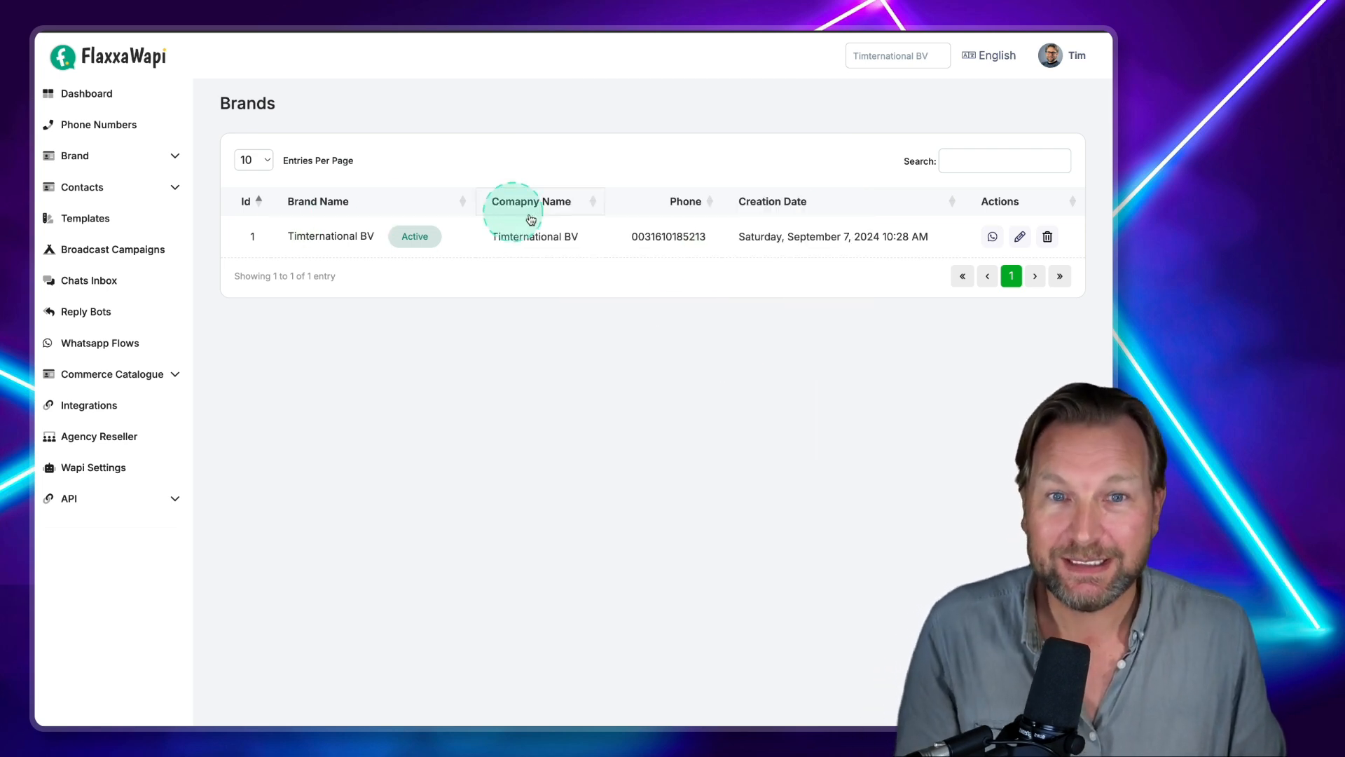
pyautogui.click(891, 57)
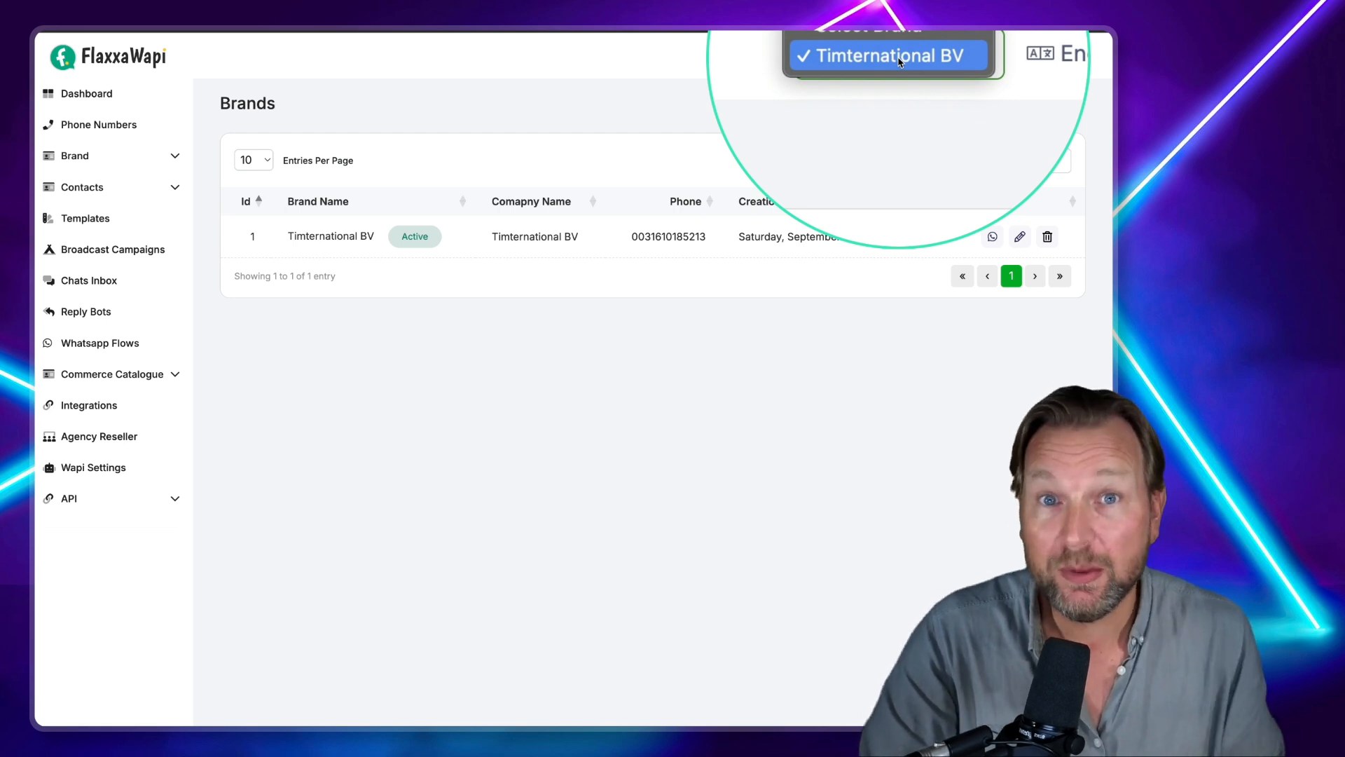
pyautogui.click(590, 133)
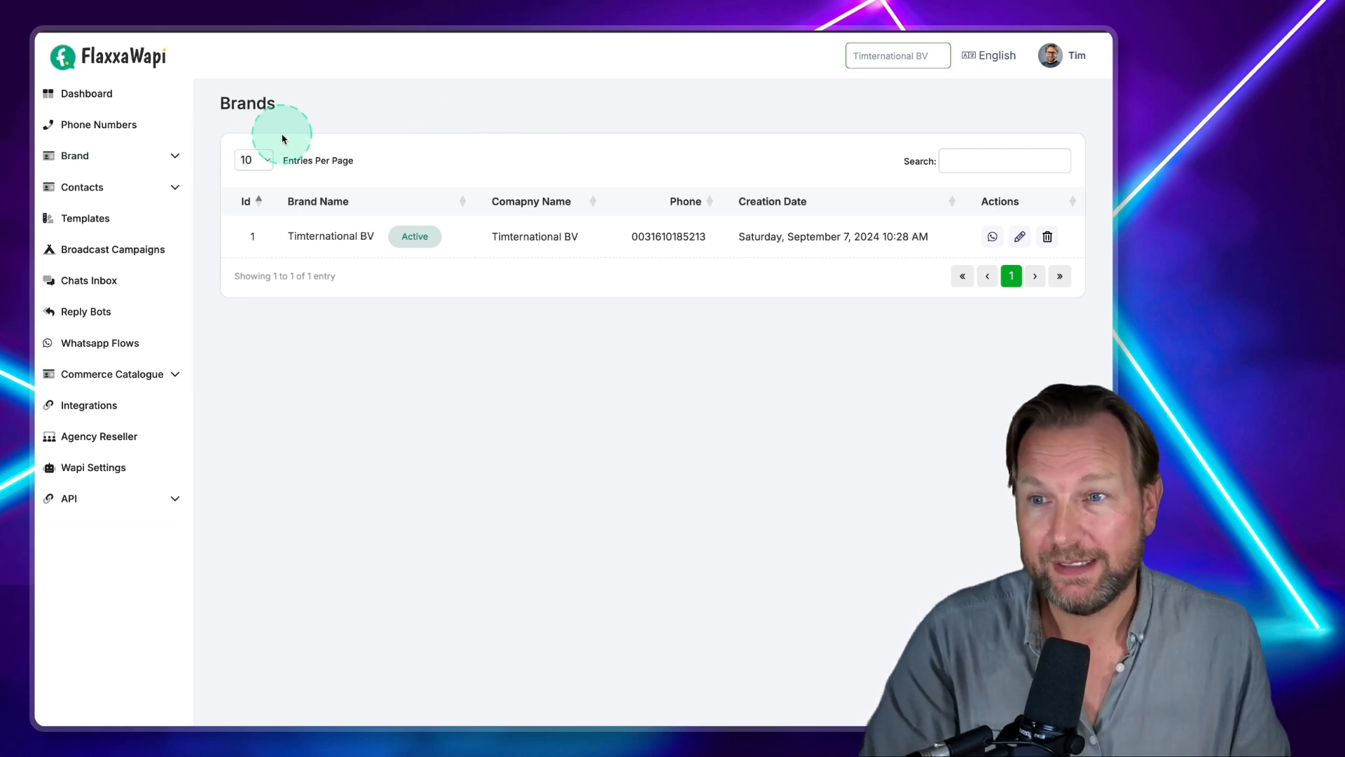
# Start a new contact from the contact list and assign it to the Internal group.
pyautogui.click(82, 187)
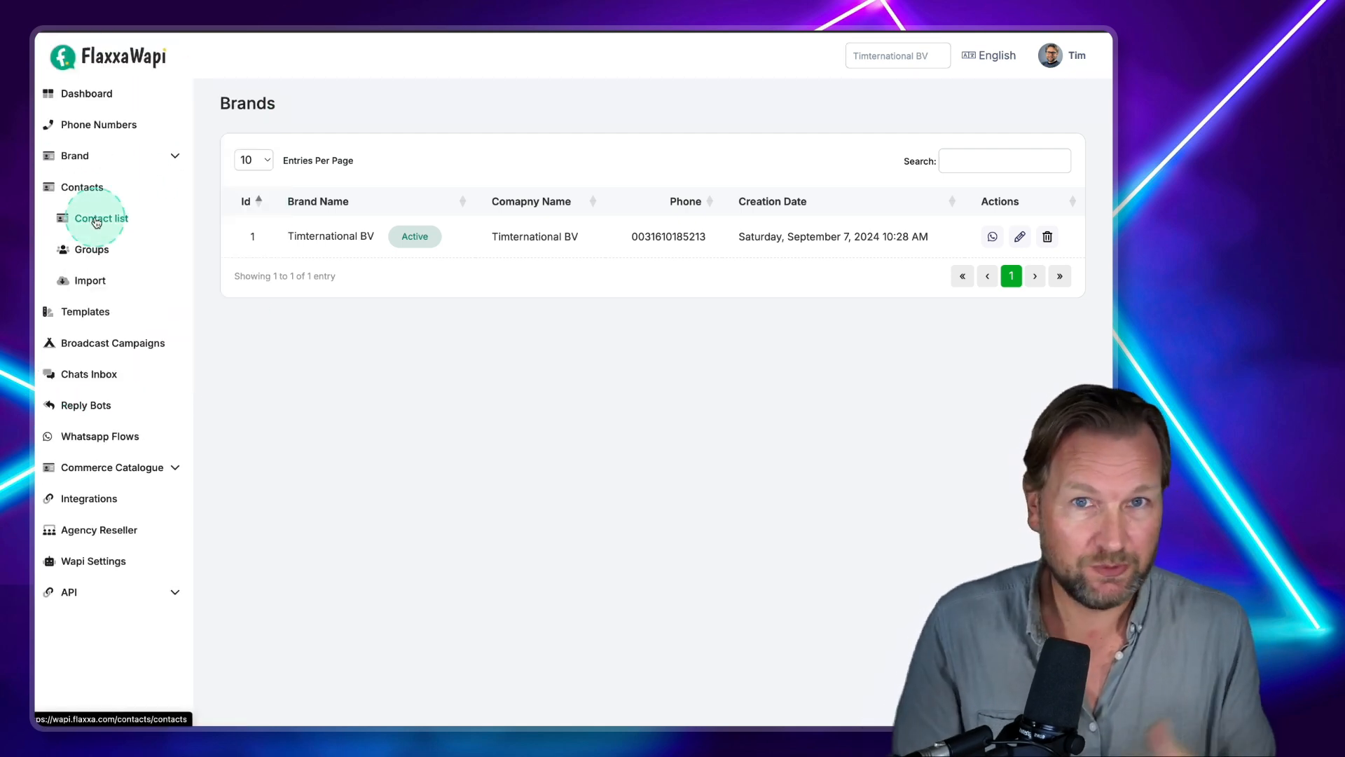
pyautogui.click(97, 219)
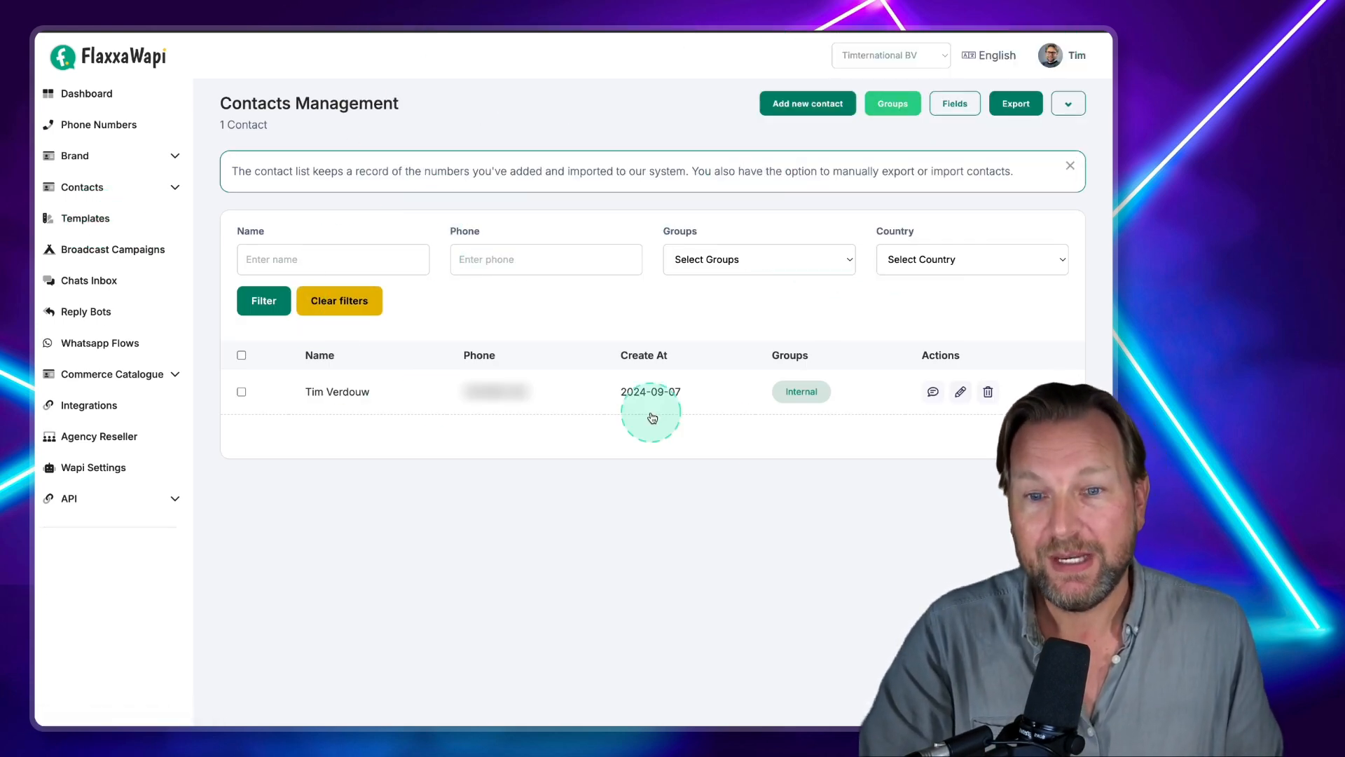
pyautogui.click(797, 110)
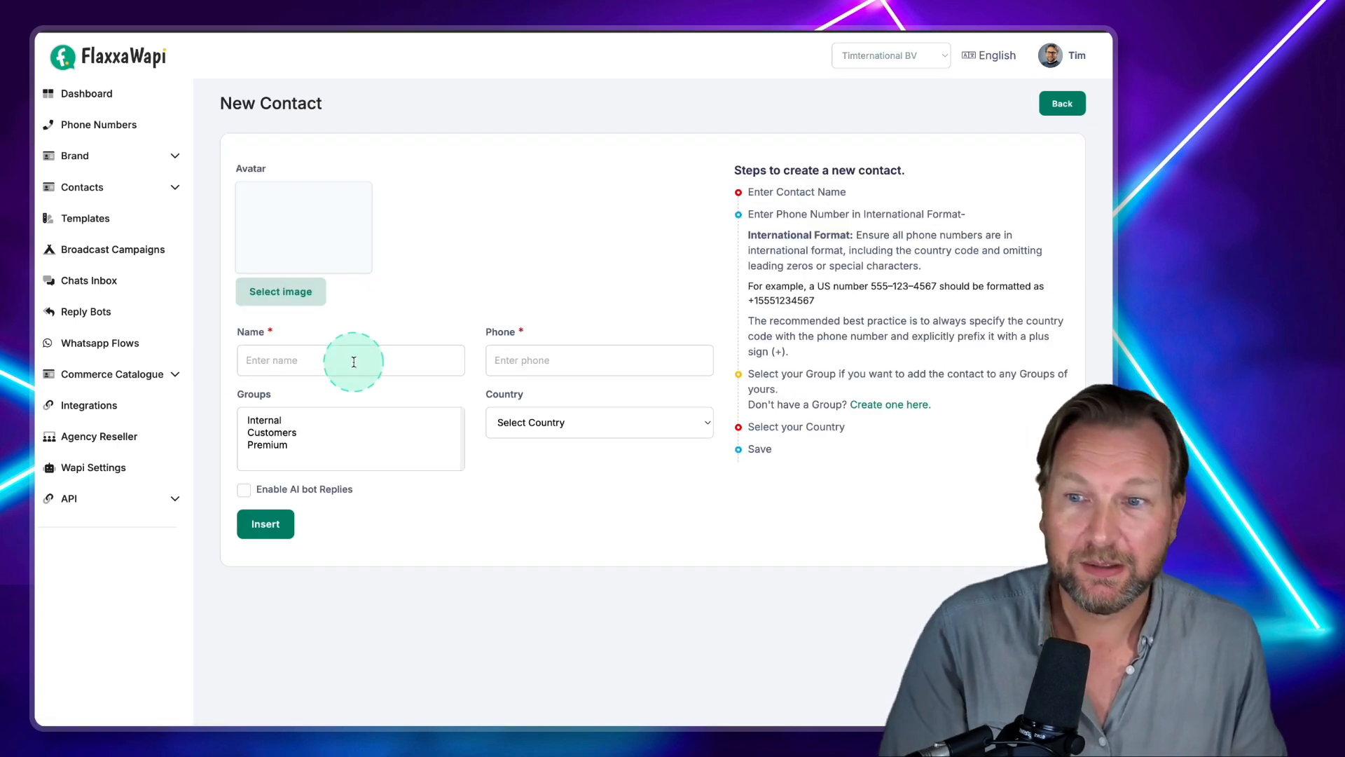
pyautogui.click(610, 365)
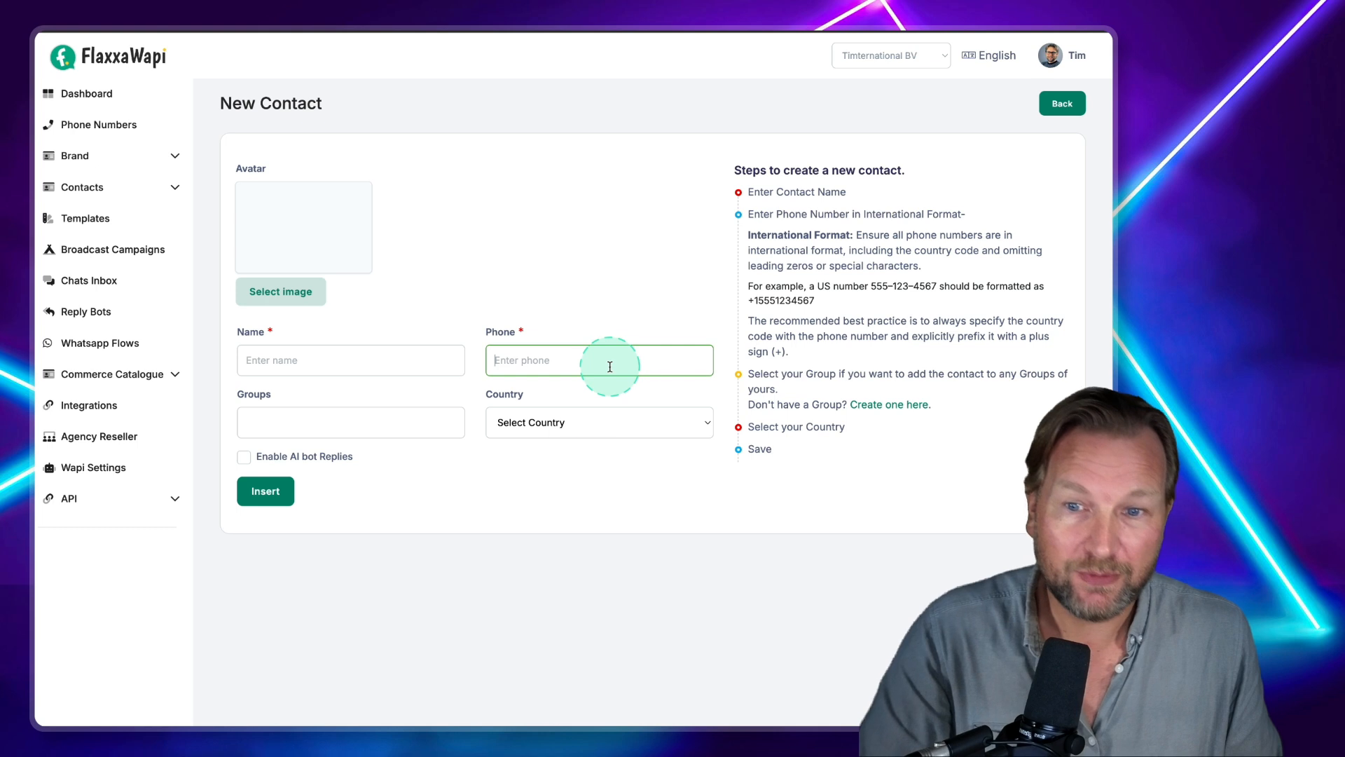
pyautogui.click(297, 425)
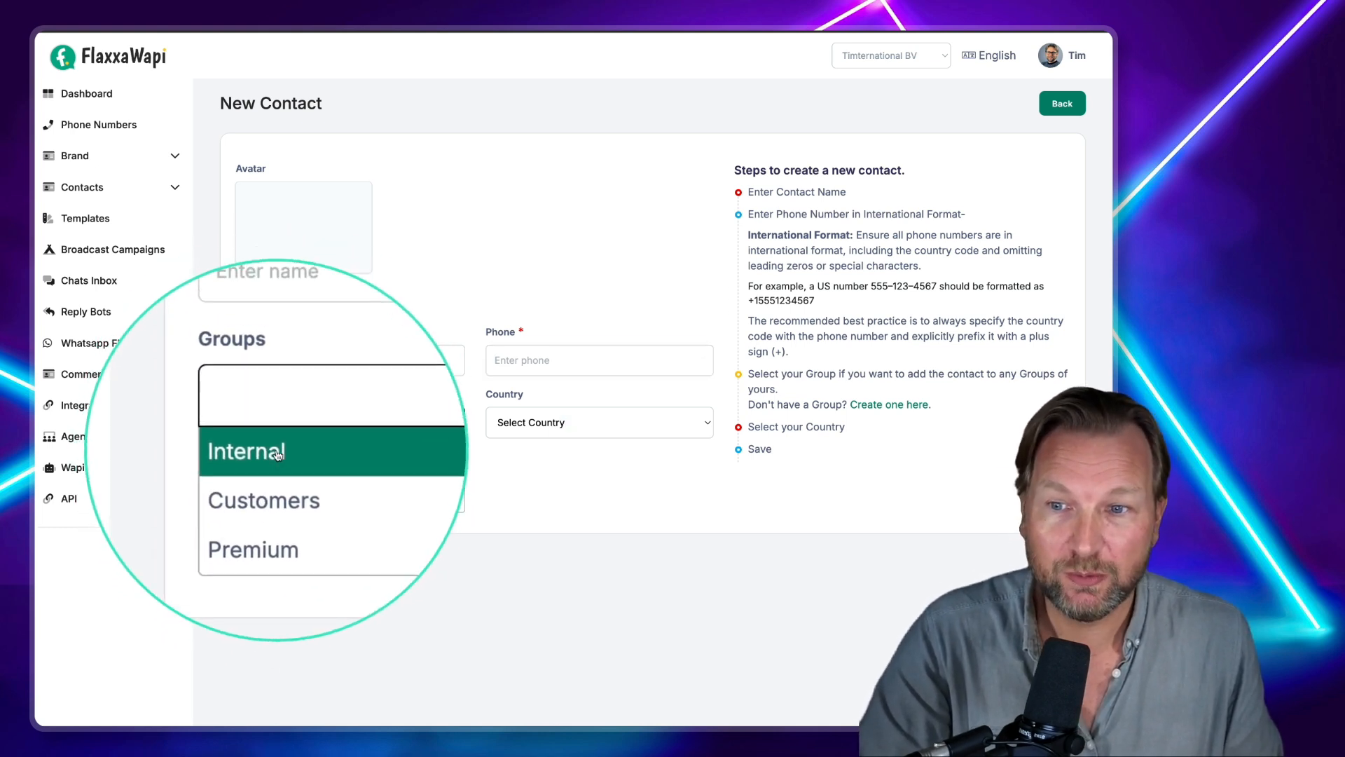
pyautogui.click(277, 451)
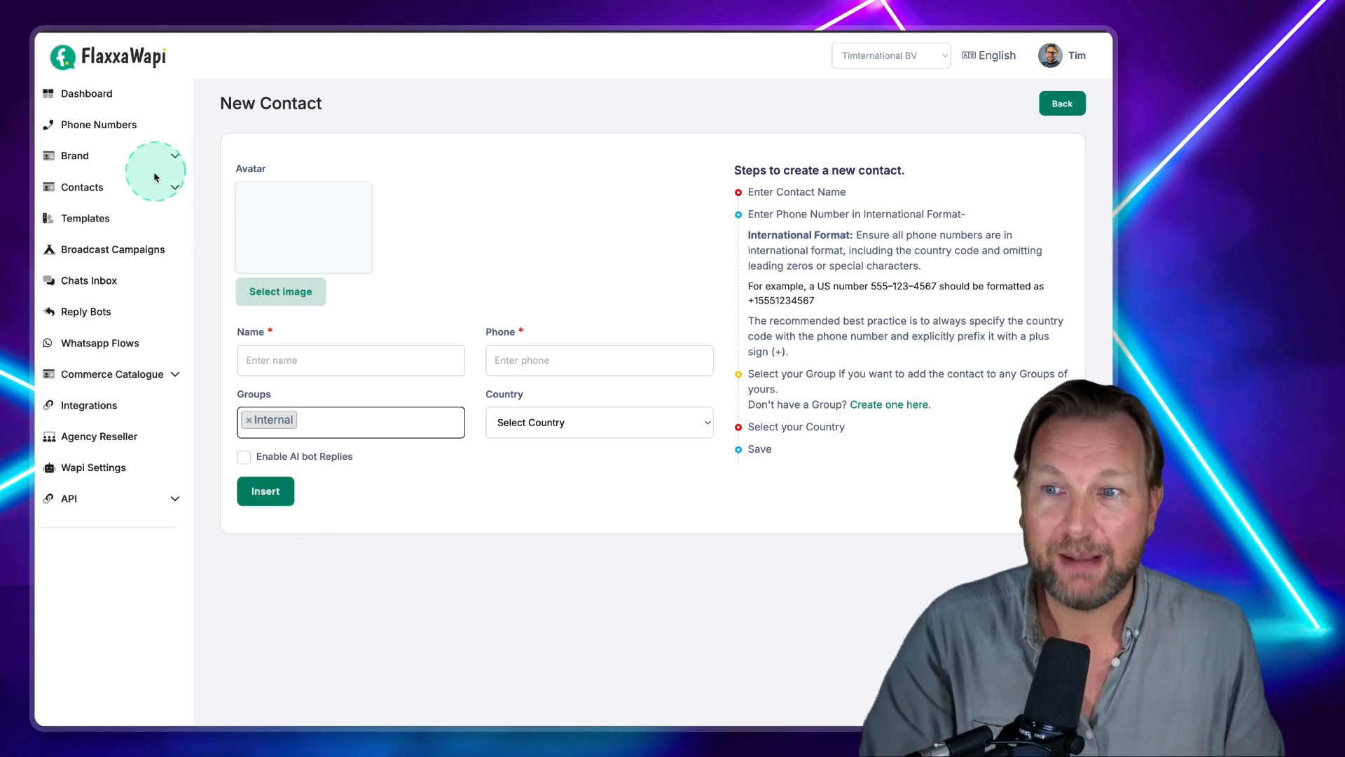
# Open the contacts import page and review the groups that imported contacts can be inserted into.
pyautogui.click(145, 187)
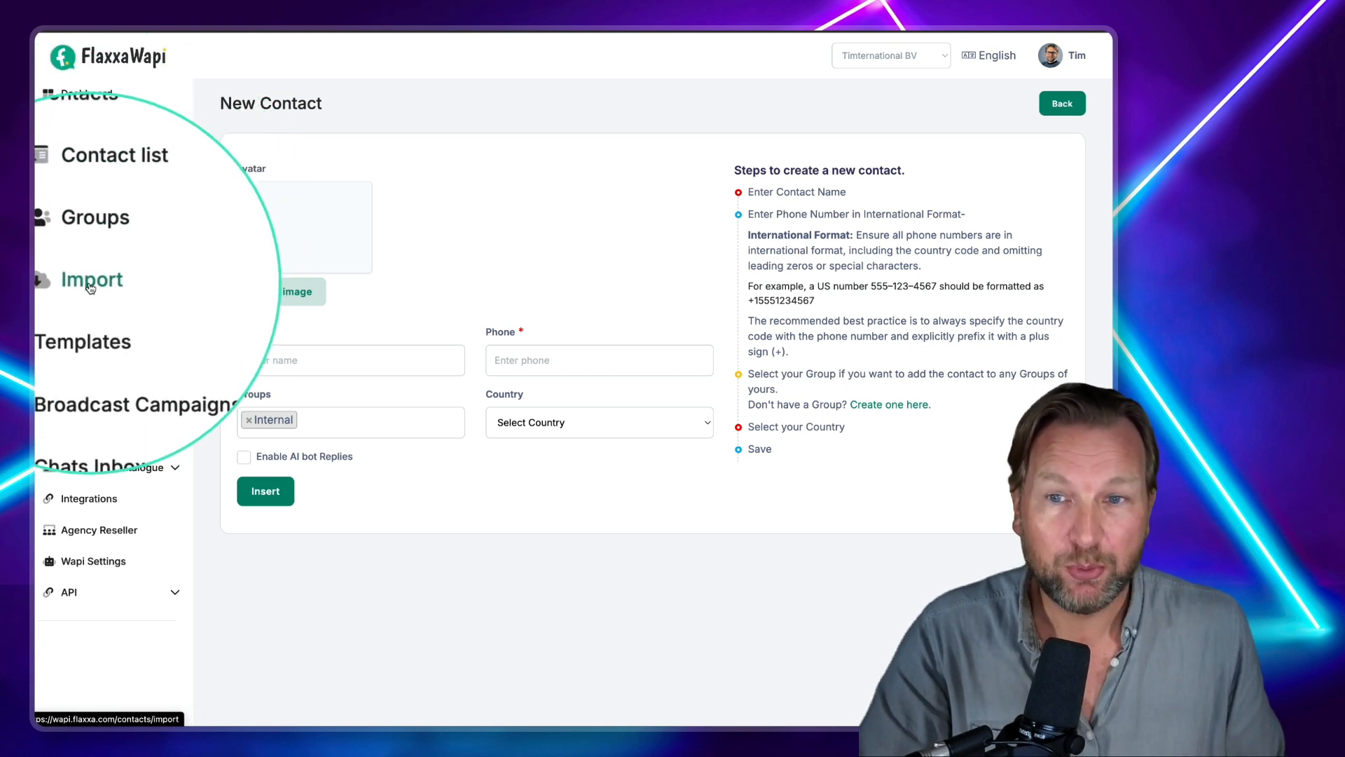
pyautogui.click(89, 285)
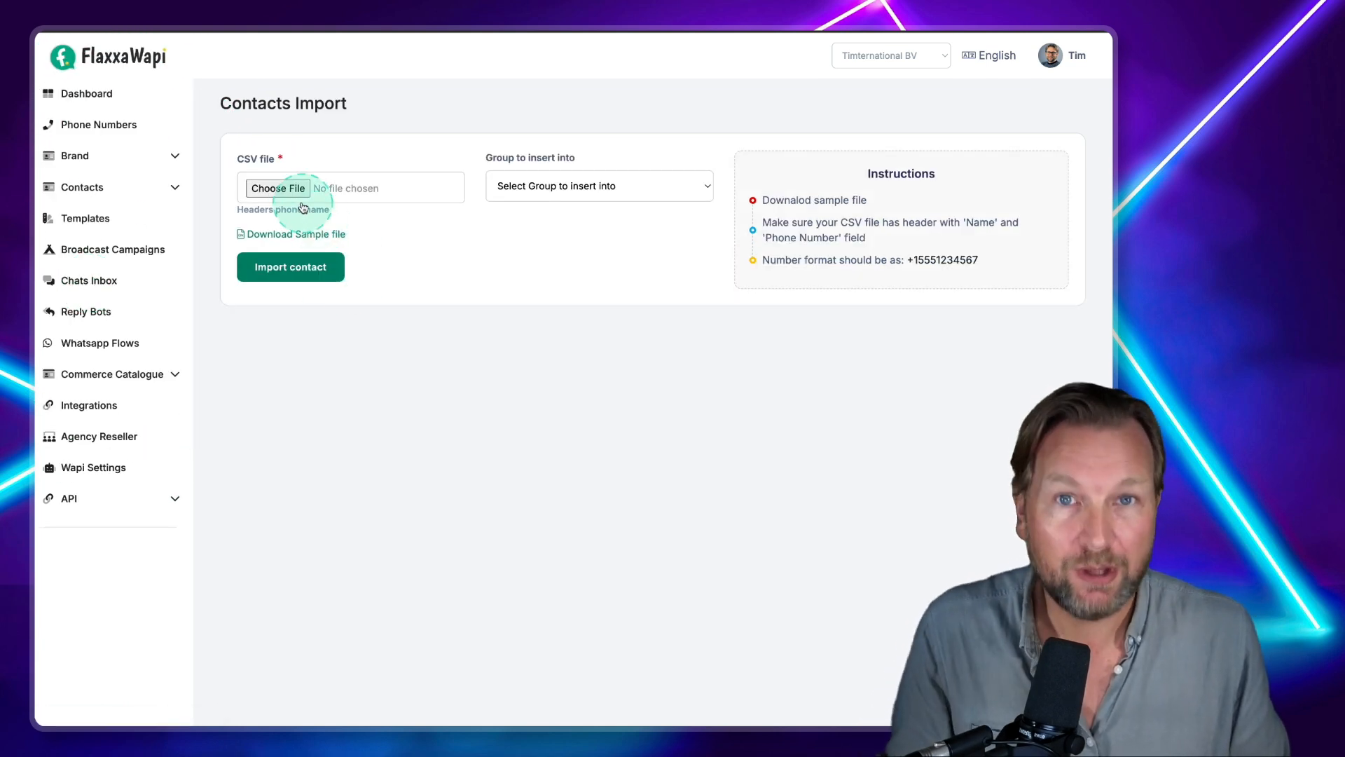
pyautogui.click(499, 186)
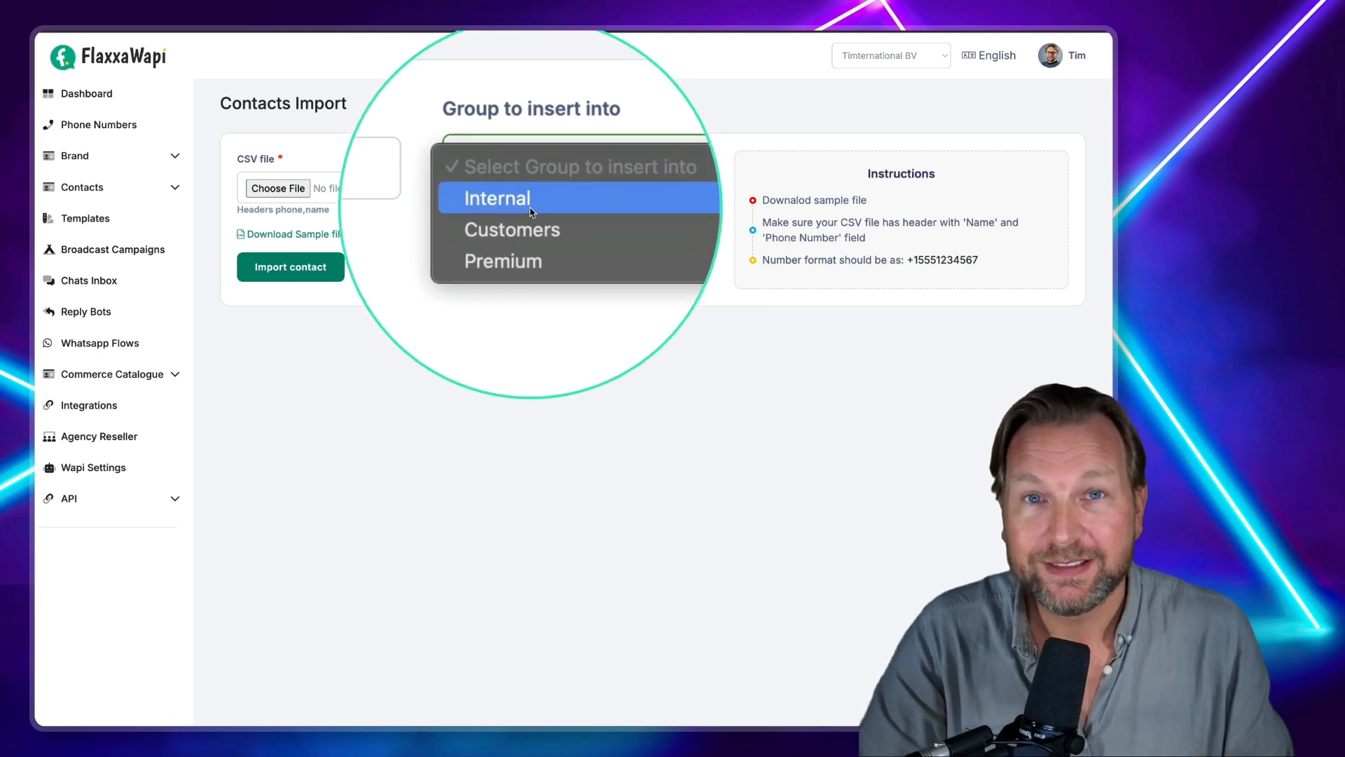
pyautogui.click(516, 331)
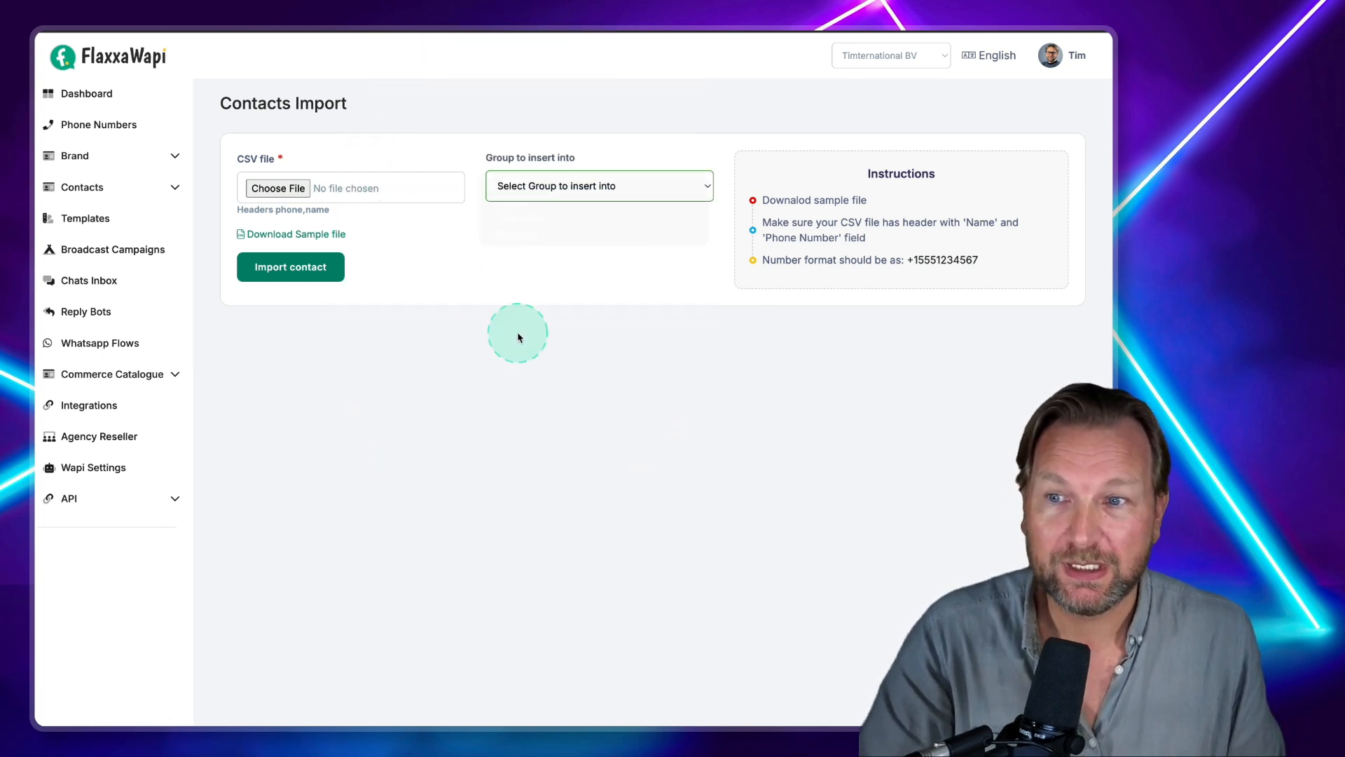
# Create a new contact group named Customers 2.
pyautogui.click(133, 187)
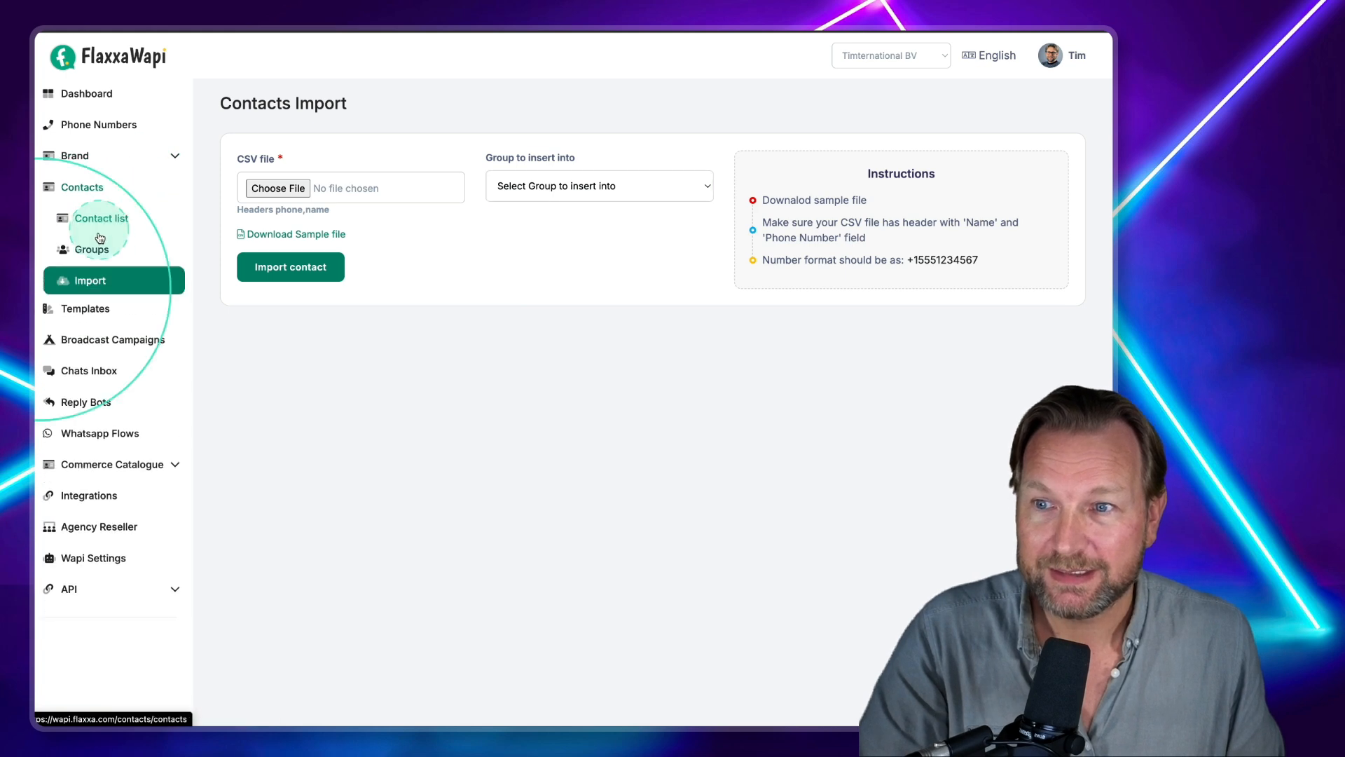
pyautogui.click(98, 251)
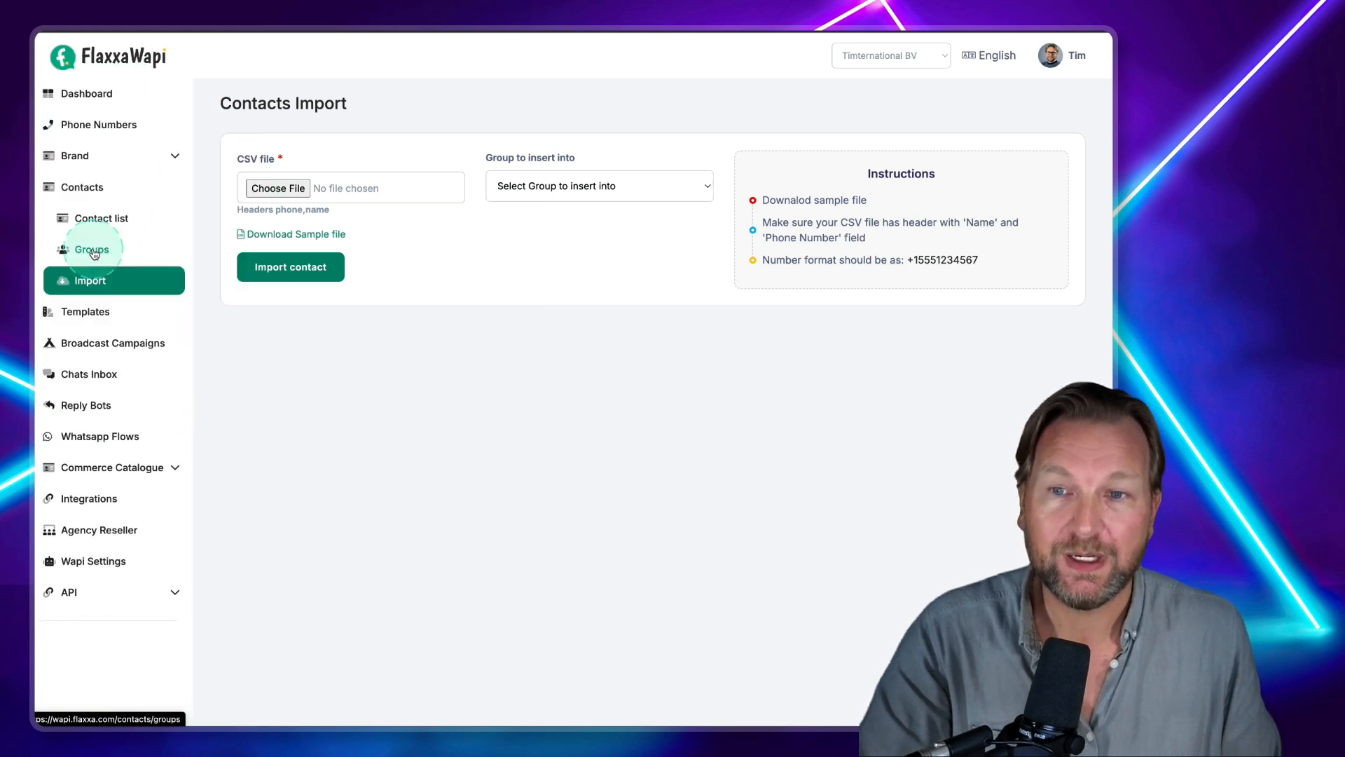
pyautogui.click(1000, 105)
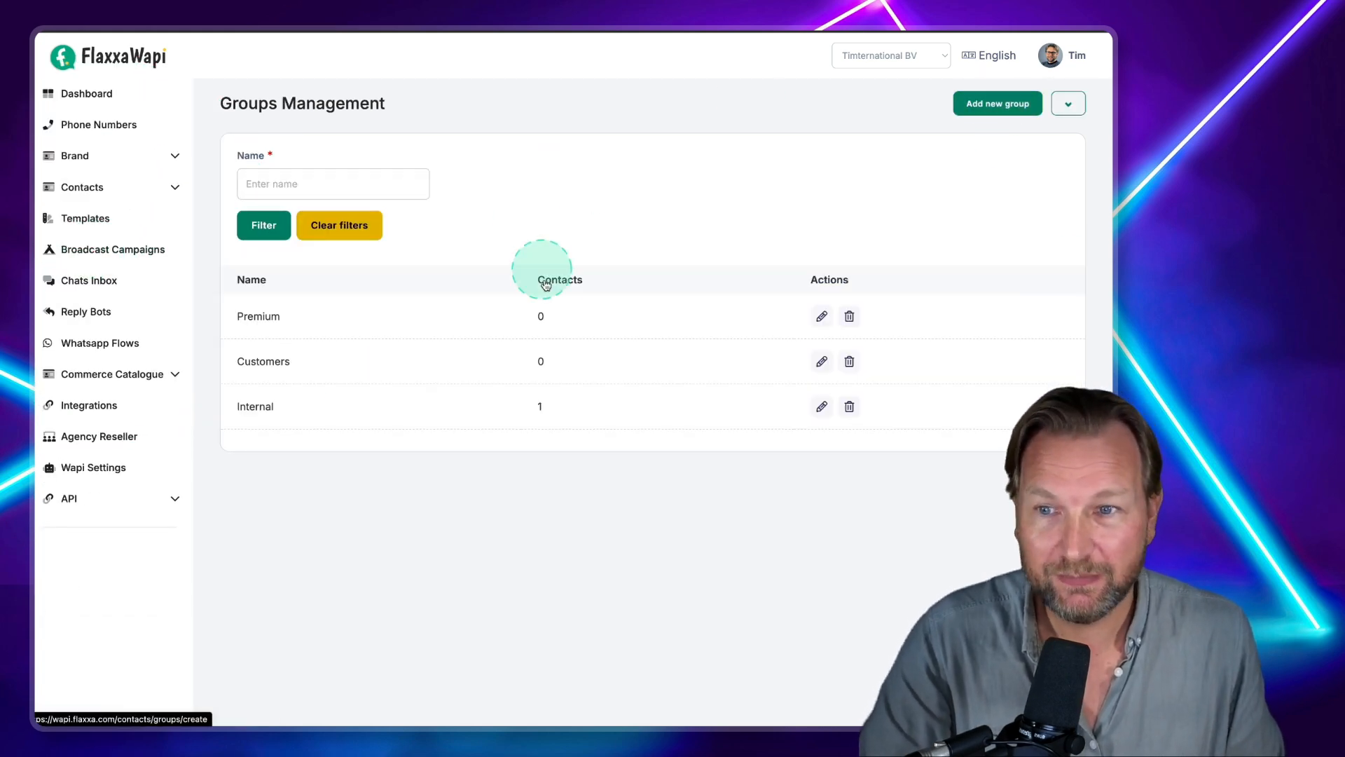
pyautogui.click(290, 199)
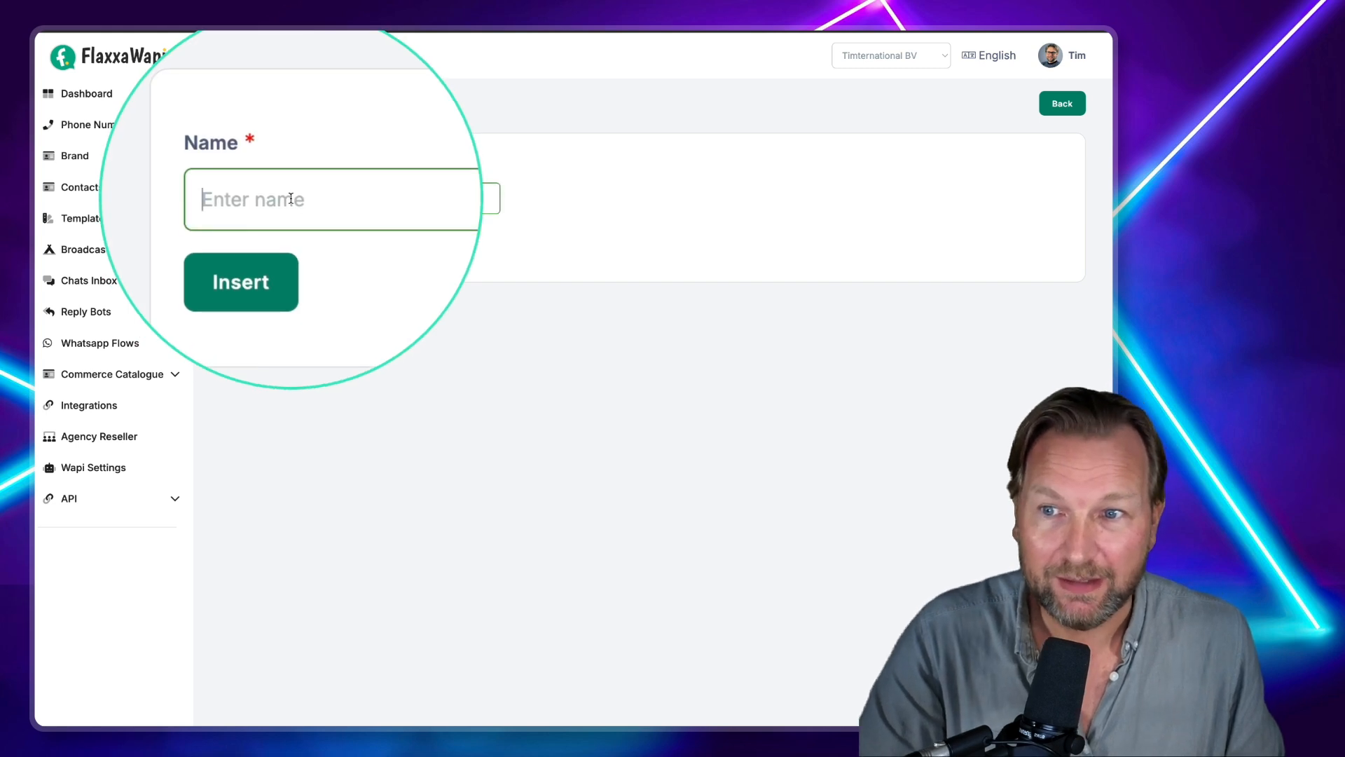
pyautogui.click(289, 234)
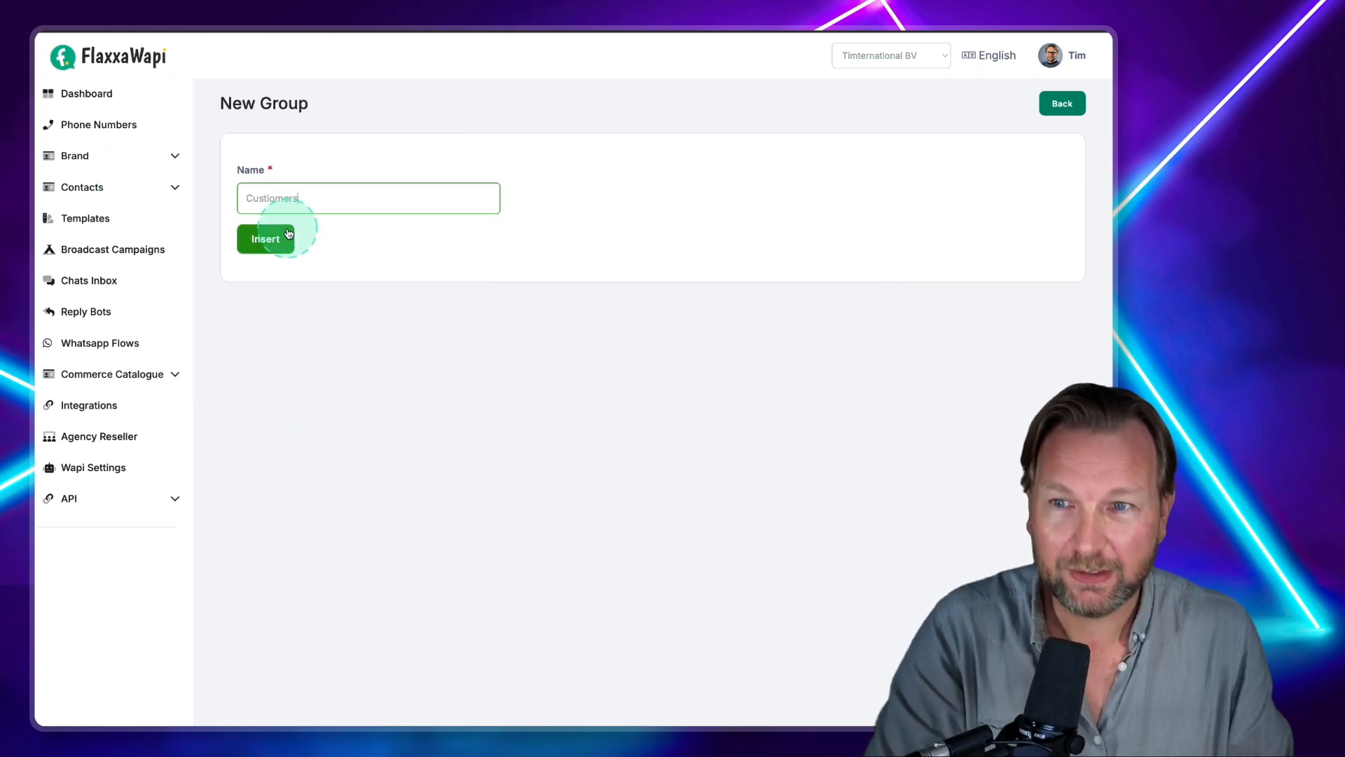
pyautogui.write('2')
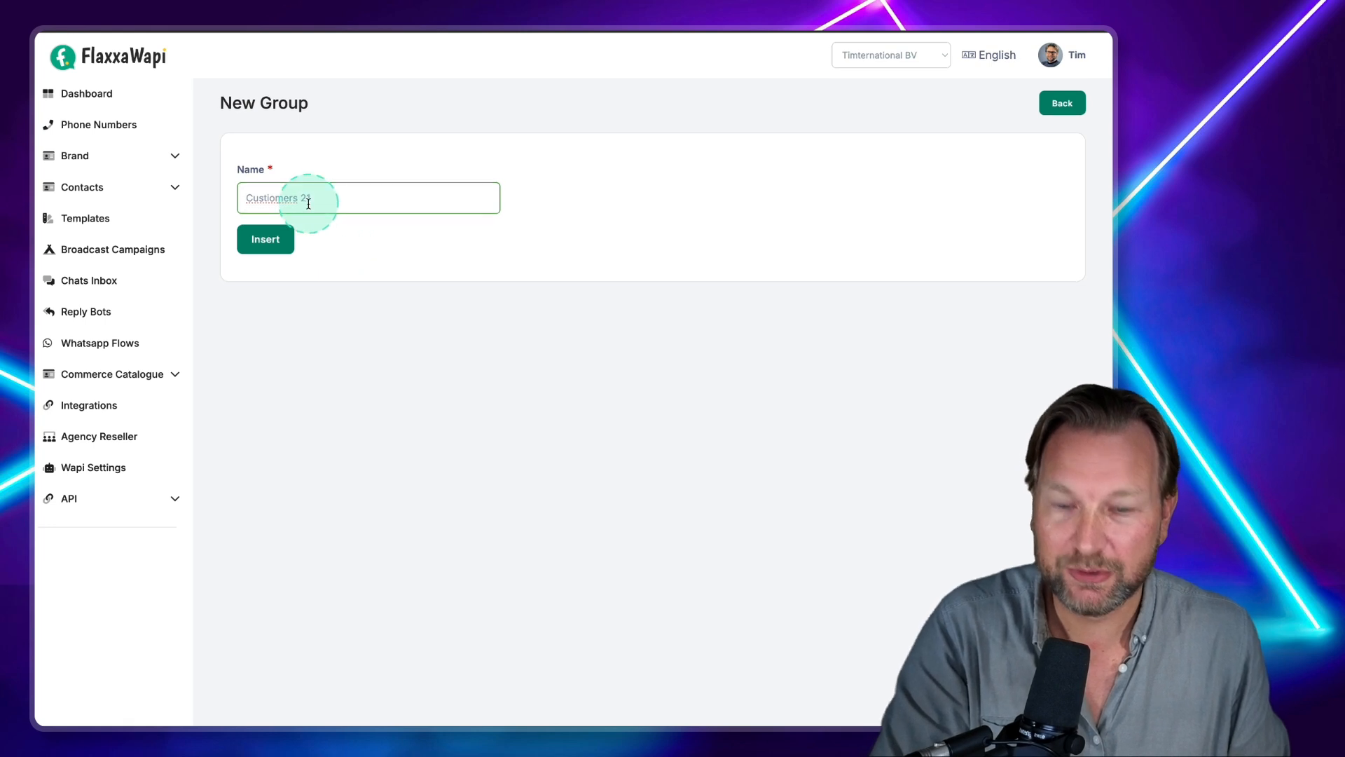
pyautogui.click(271, 245)
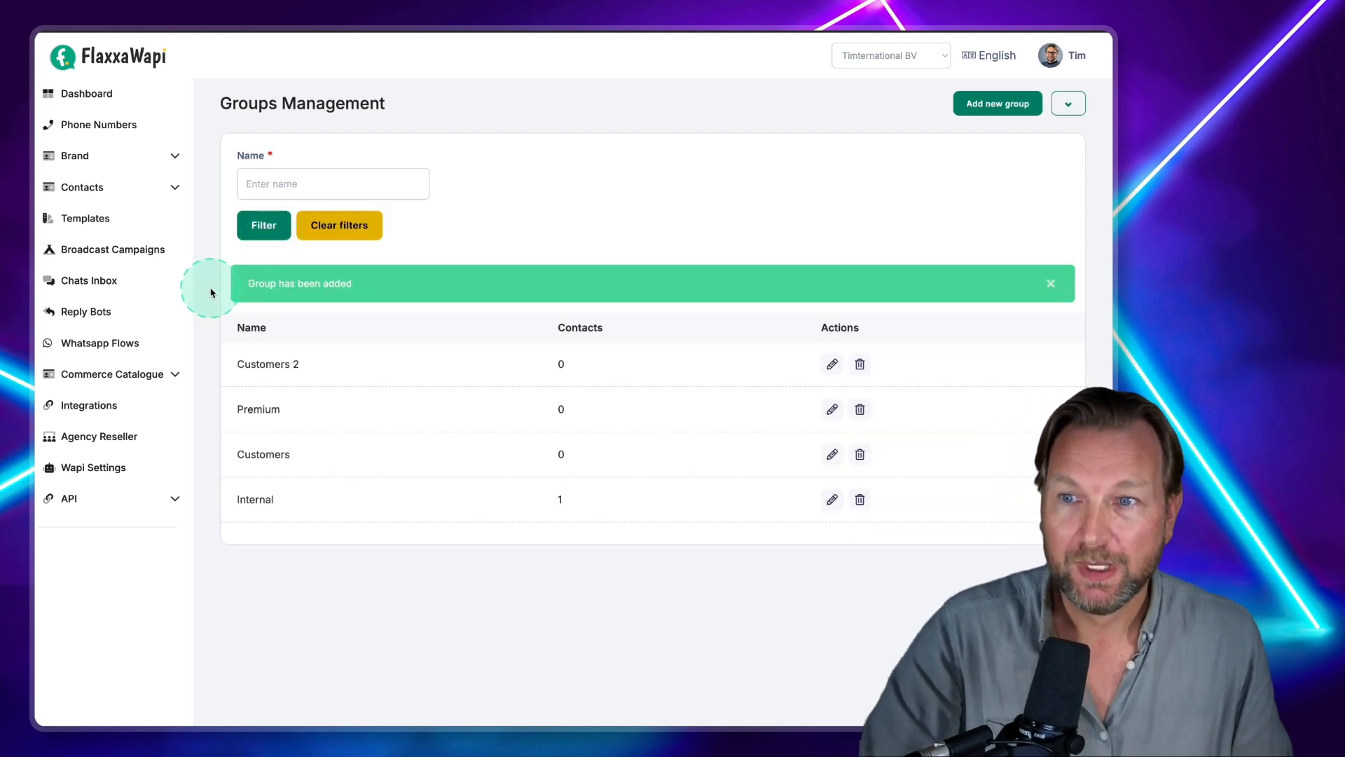
# Open a new broadcast campaign form and review the message templates available for it.
pyautogui.click(93, 253)
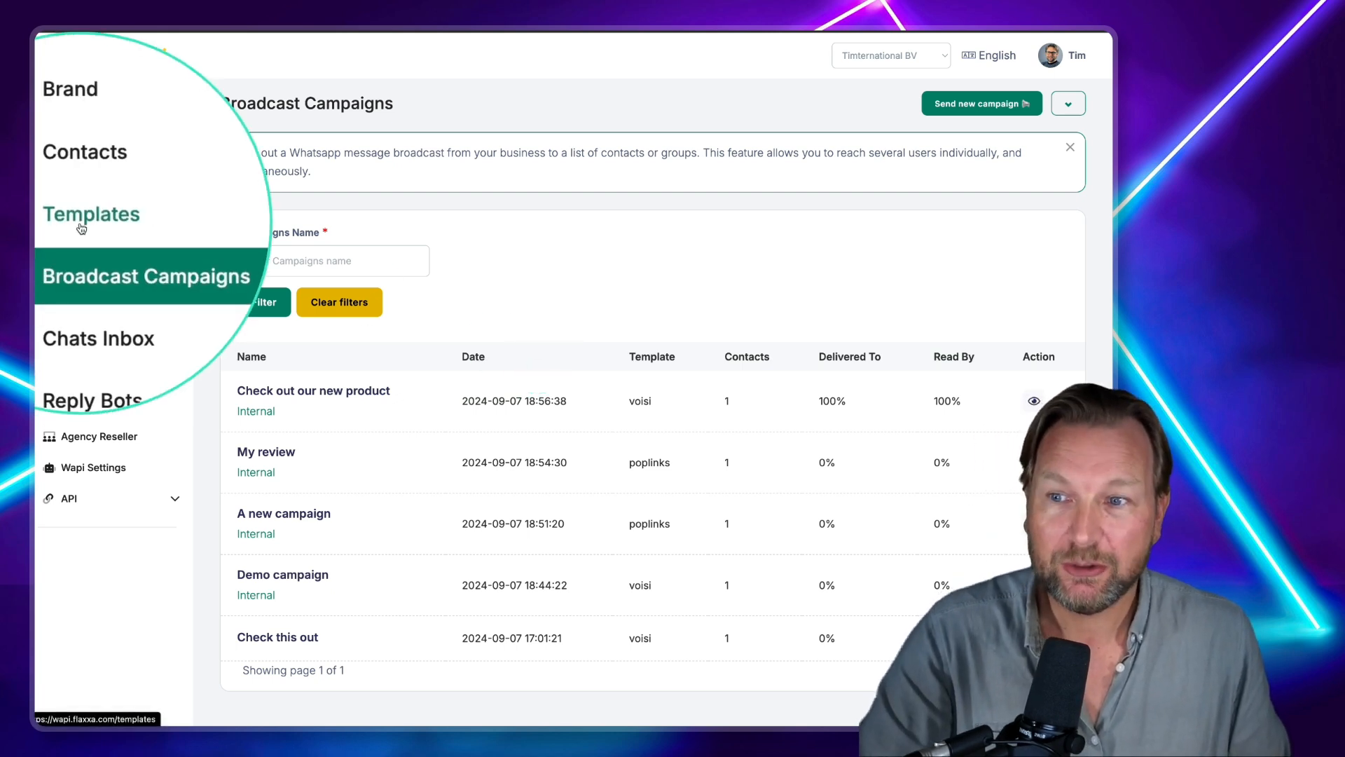
pyautogui.click(955, 110)
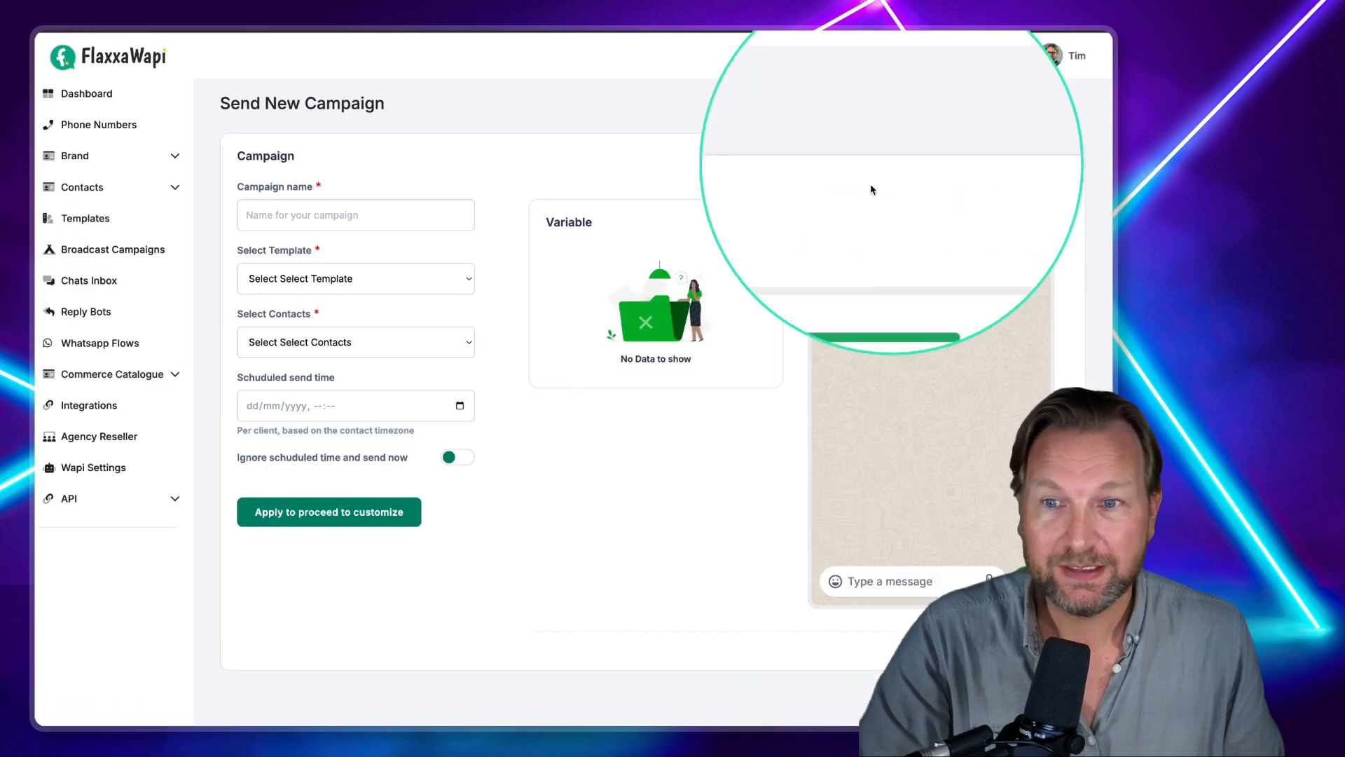
pyautogui.click(287, 282)
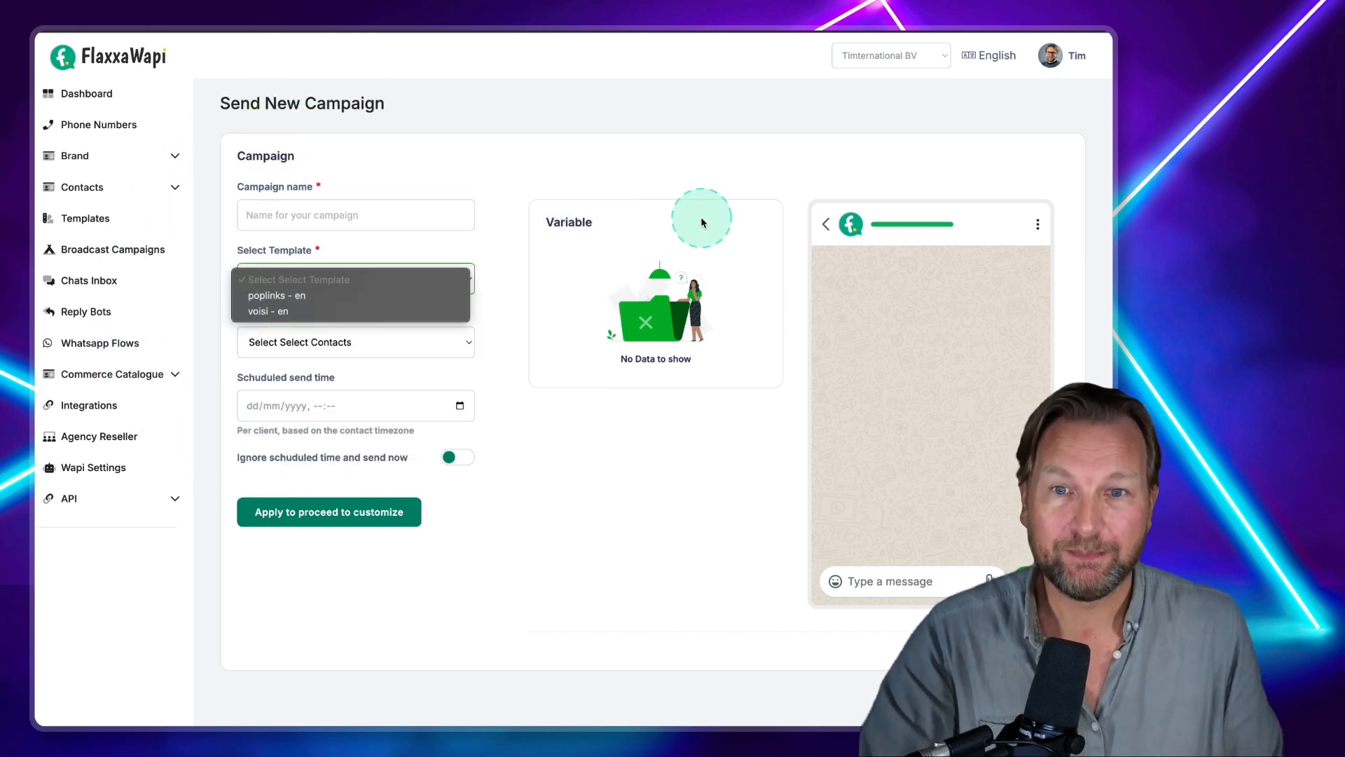
pyautogui.click(658, 163)
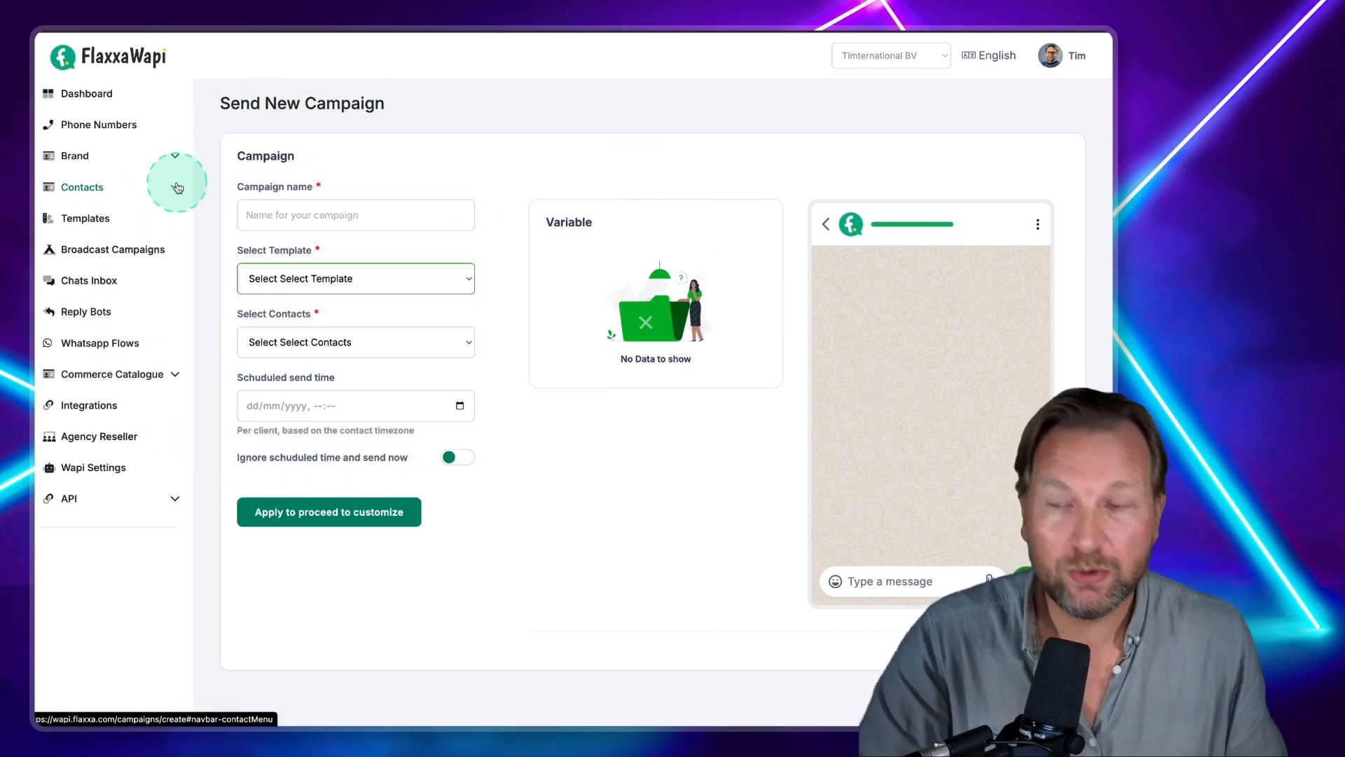
# Open the pre-written template library from template management and browse the ready-made message templates.
pyautogui.click(78, 225)
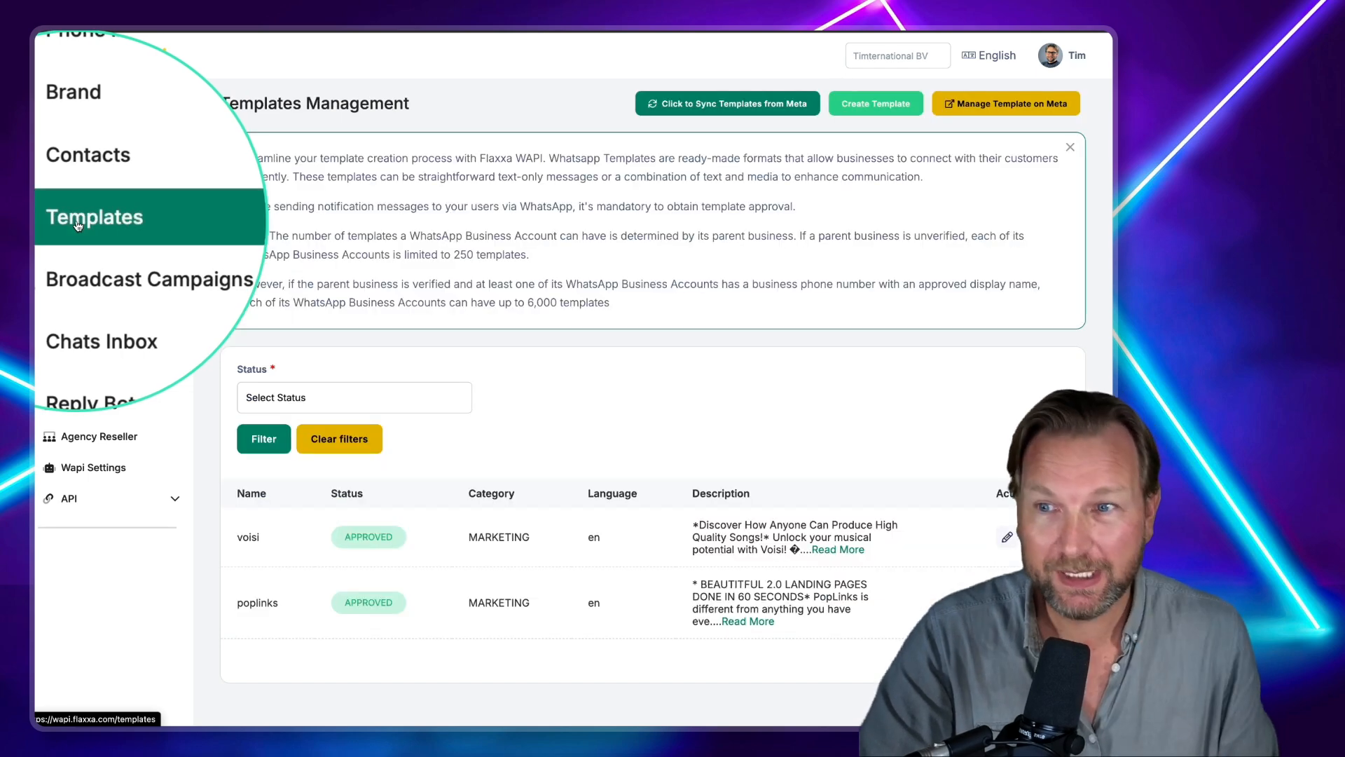
pyautogui.click(874, 103)
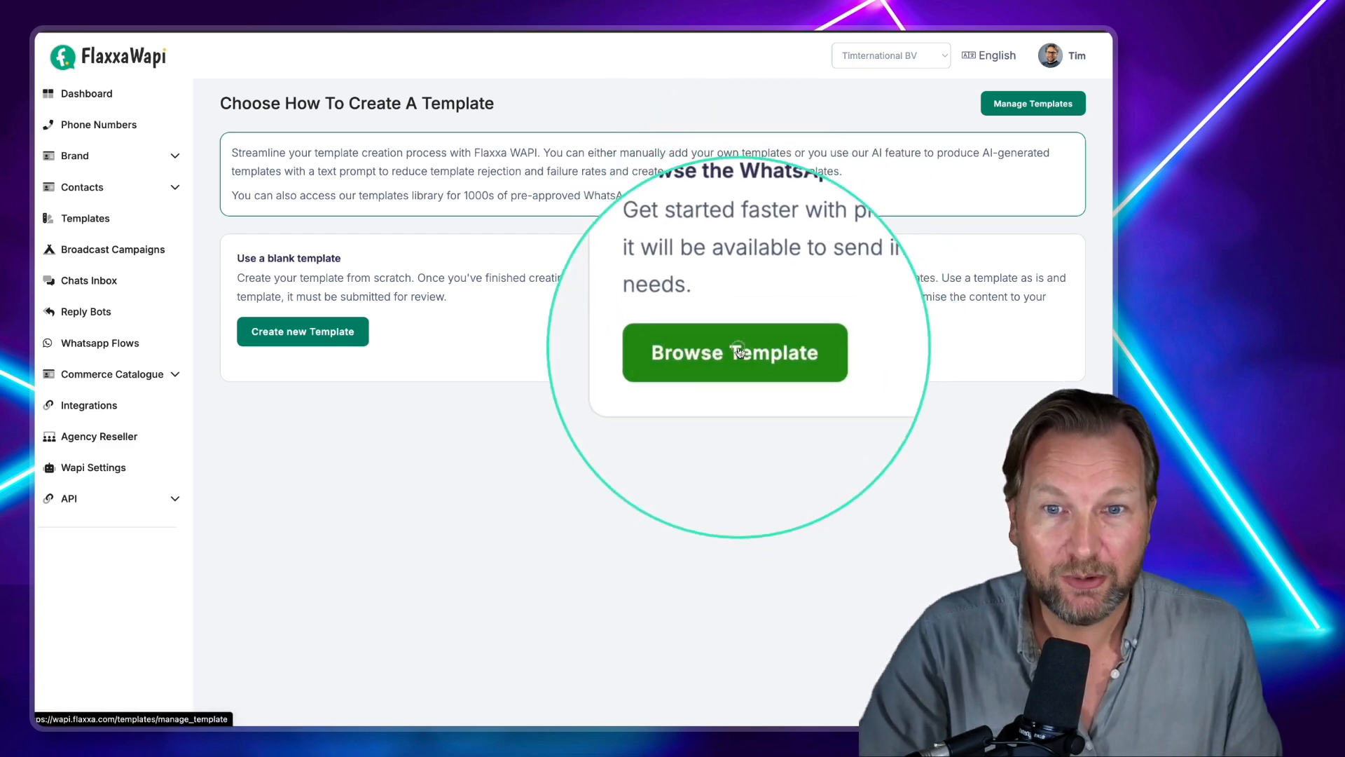
pyautogui.click(740, 351)
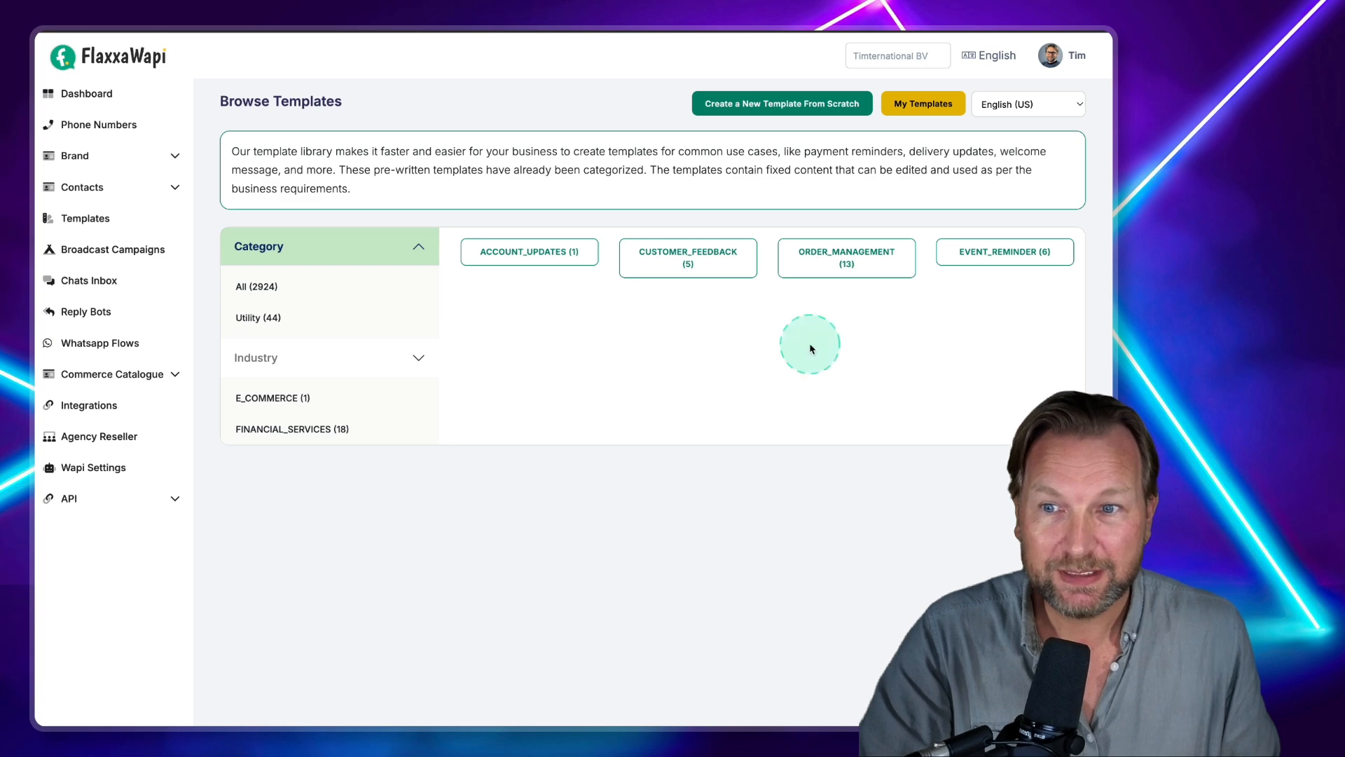
pyautogui.scroll(-3, 757, 488)
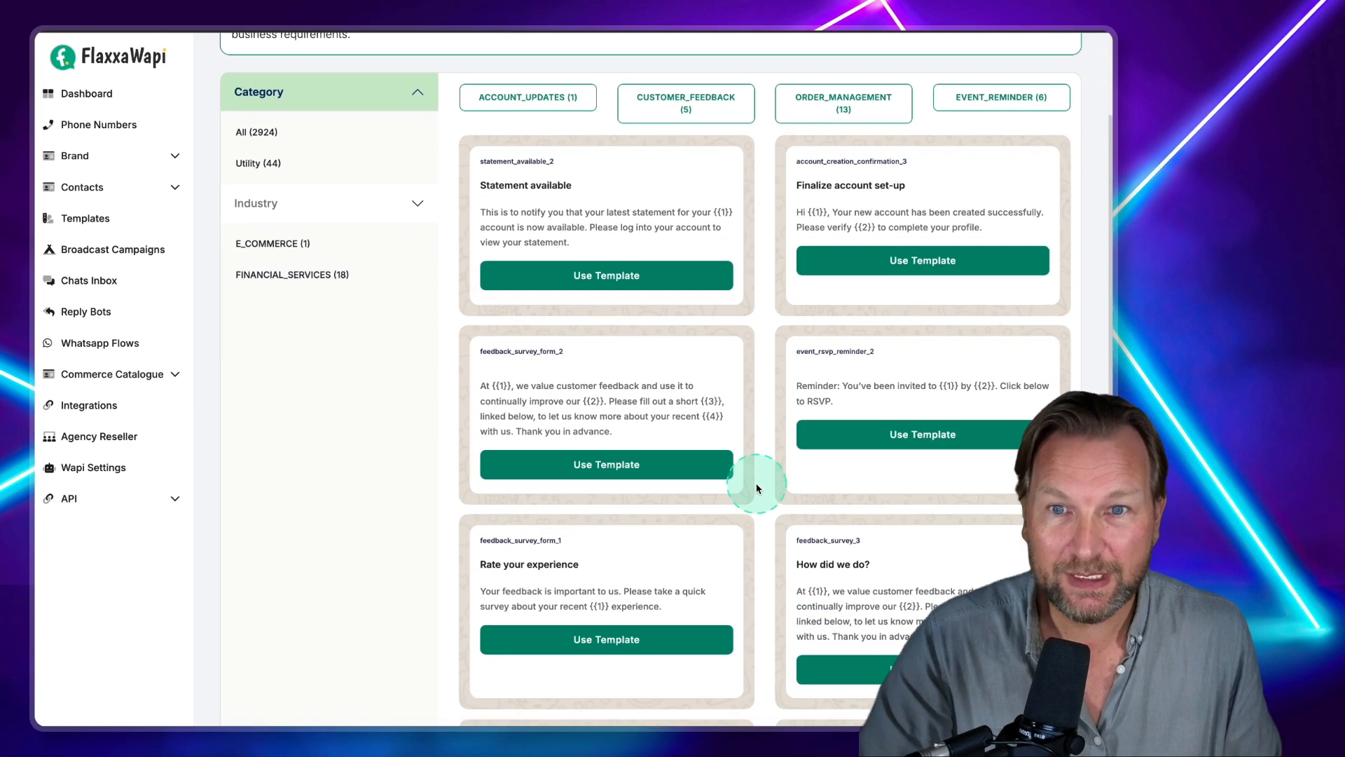
pyautogui.scroll(-3, 757, 489)
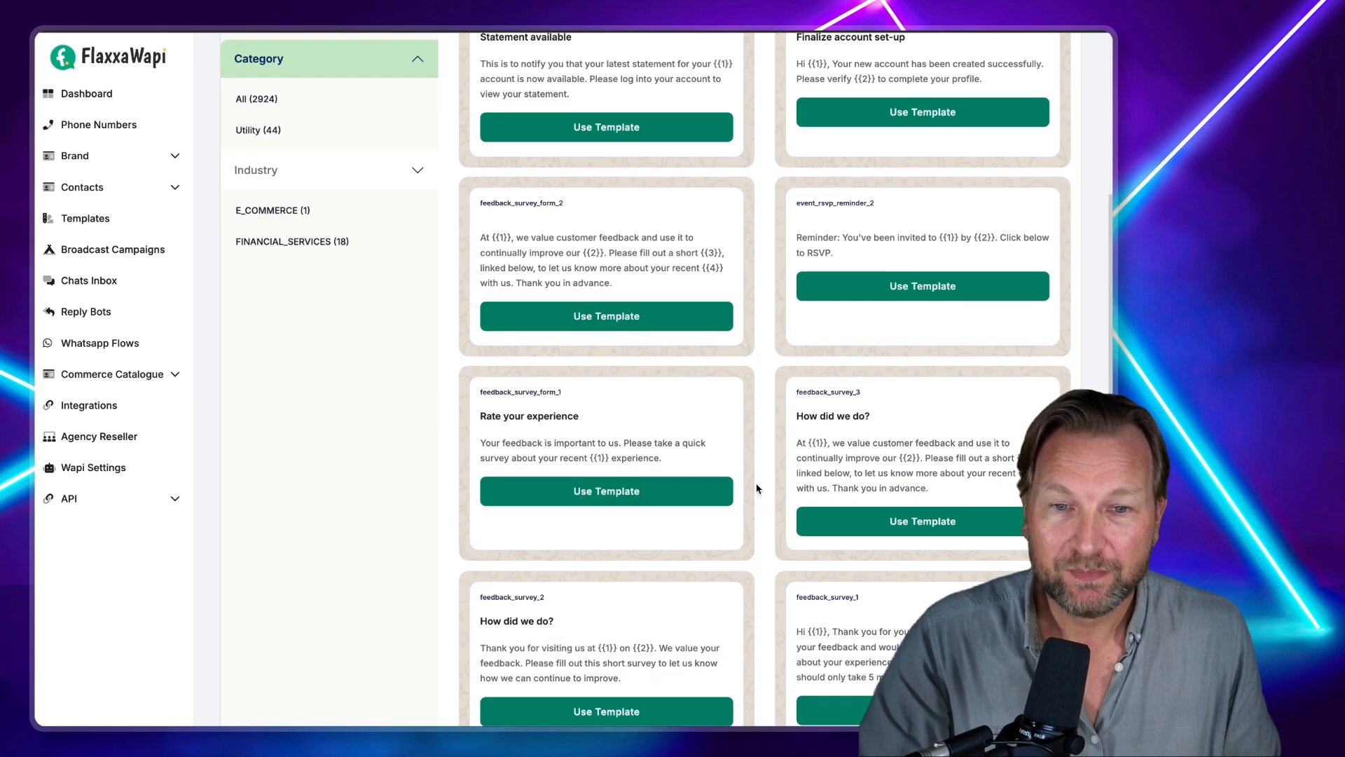
pyautogui.scroll(-2, 756, 489)
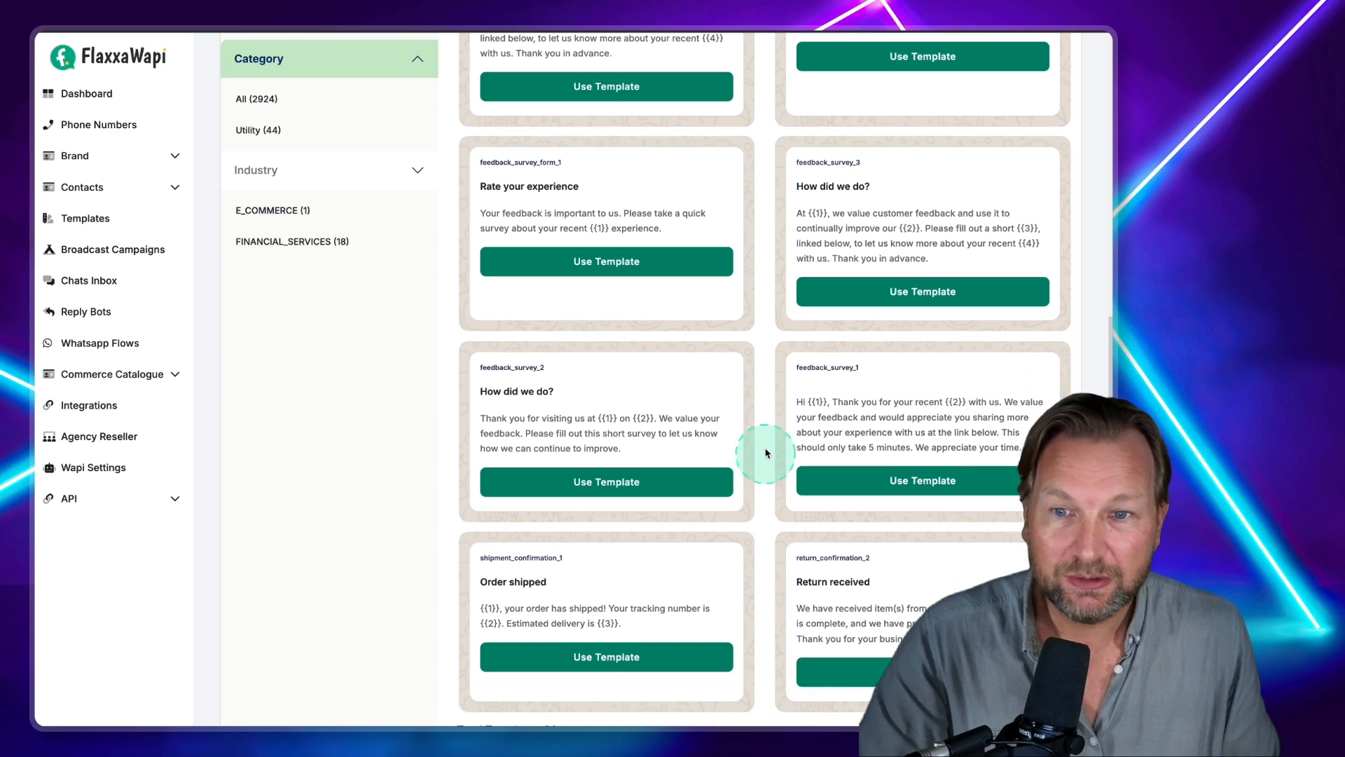
pyautogui.scroll(-1, 766, 382)
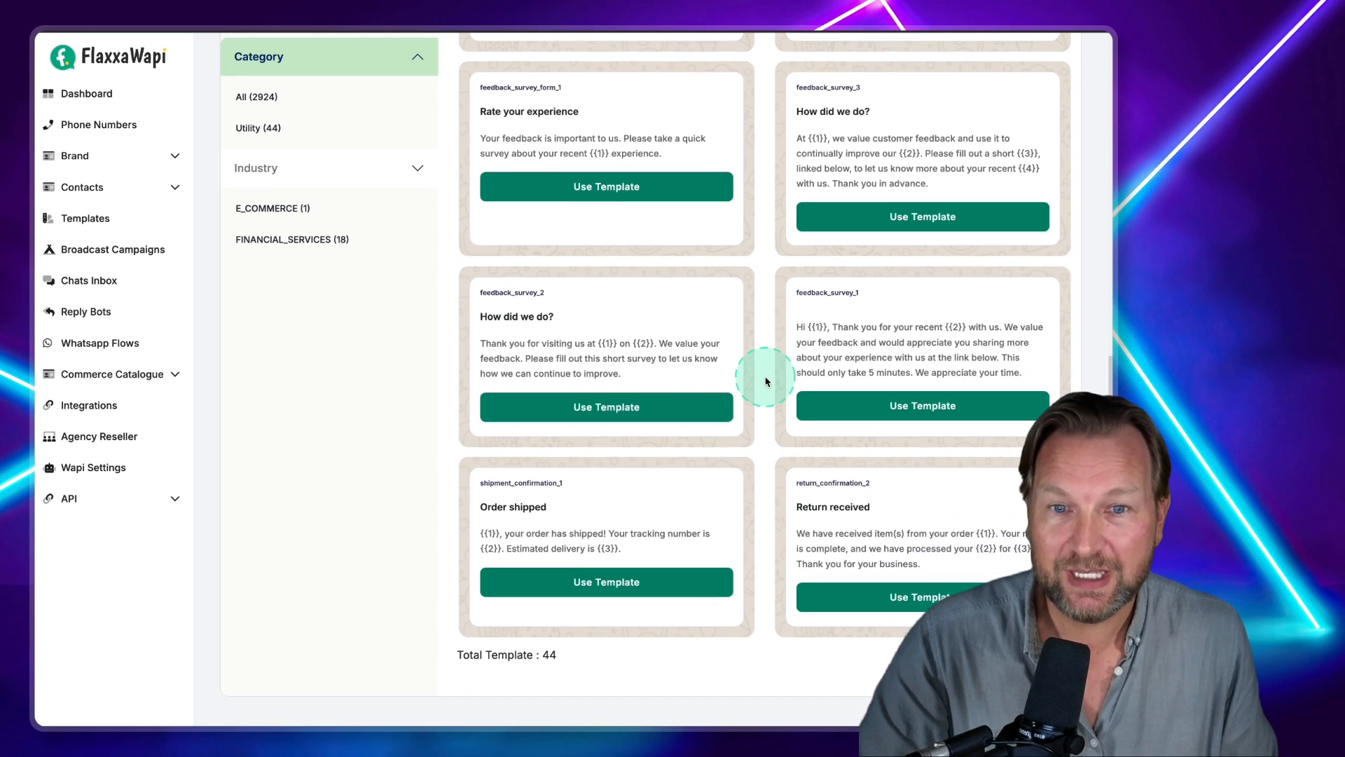
pyautogui.scroll(5, 765, 382)
pyautogui.scroll(2, 765, 382)
pyautogui.click(789, 196)
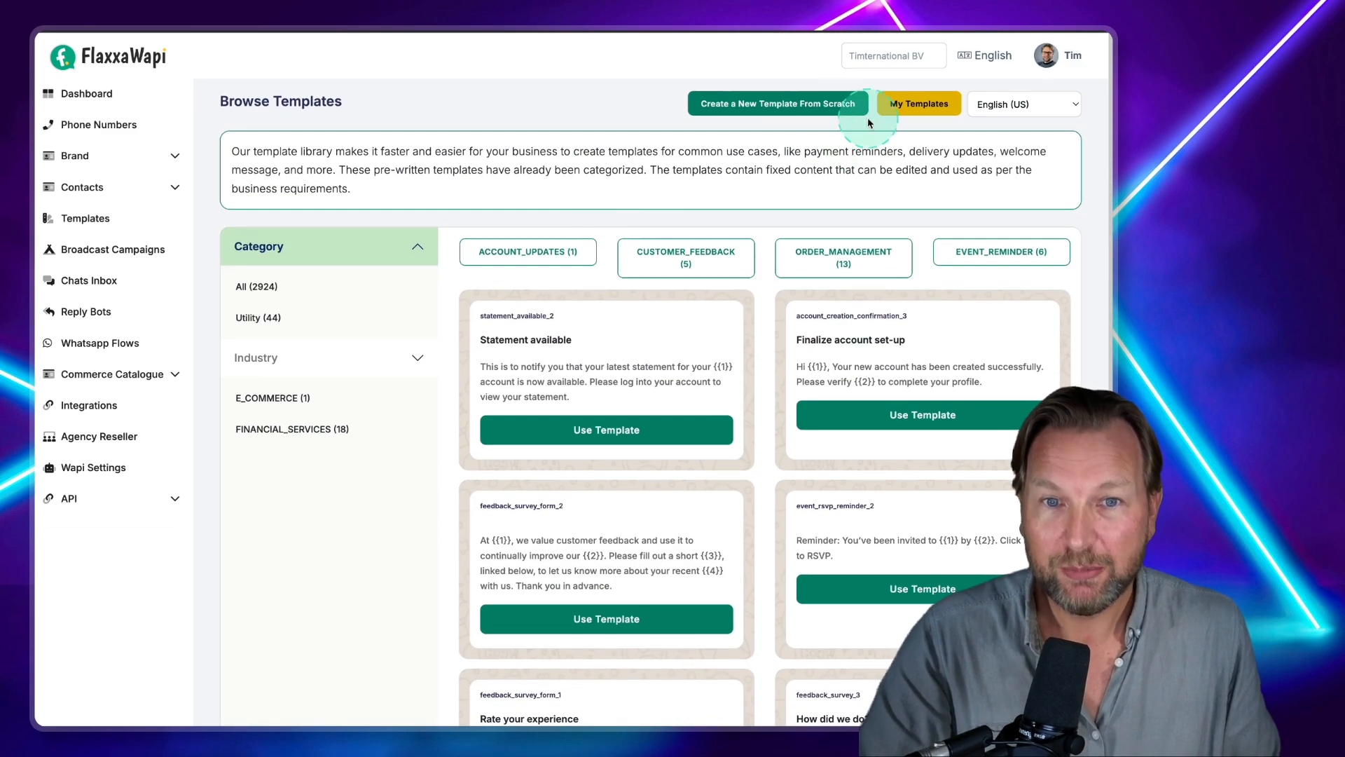
# Start a new message template from scratch and choose Catalogue as its Marketing subcategory.
pyautogui.click(768, 105)
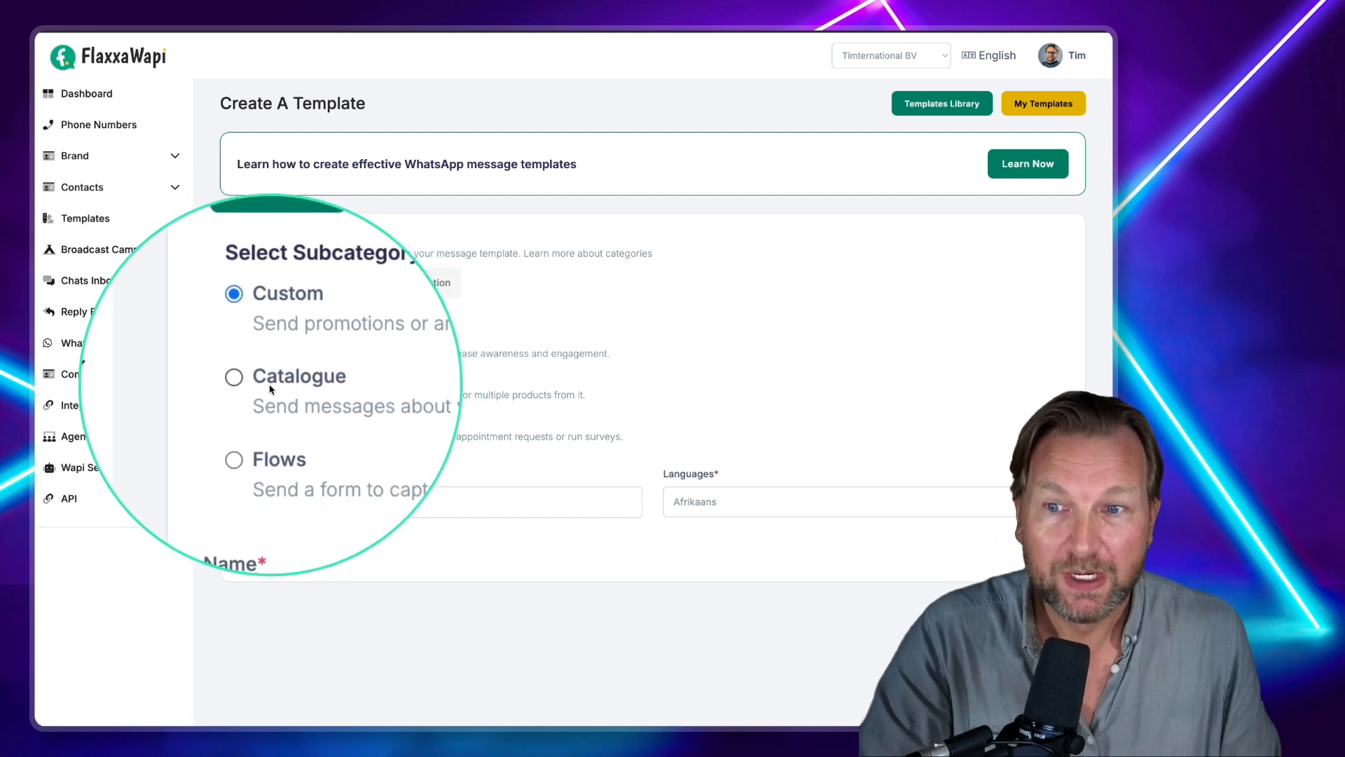
pyautogui.click(254, 384)
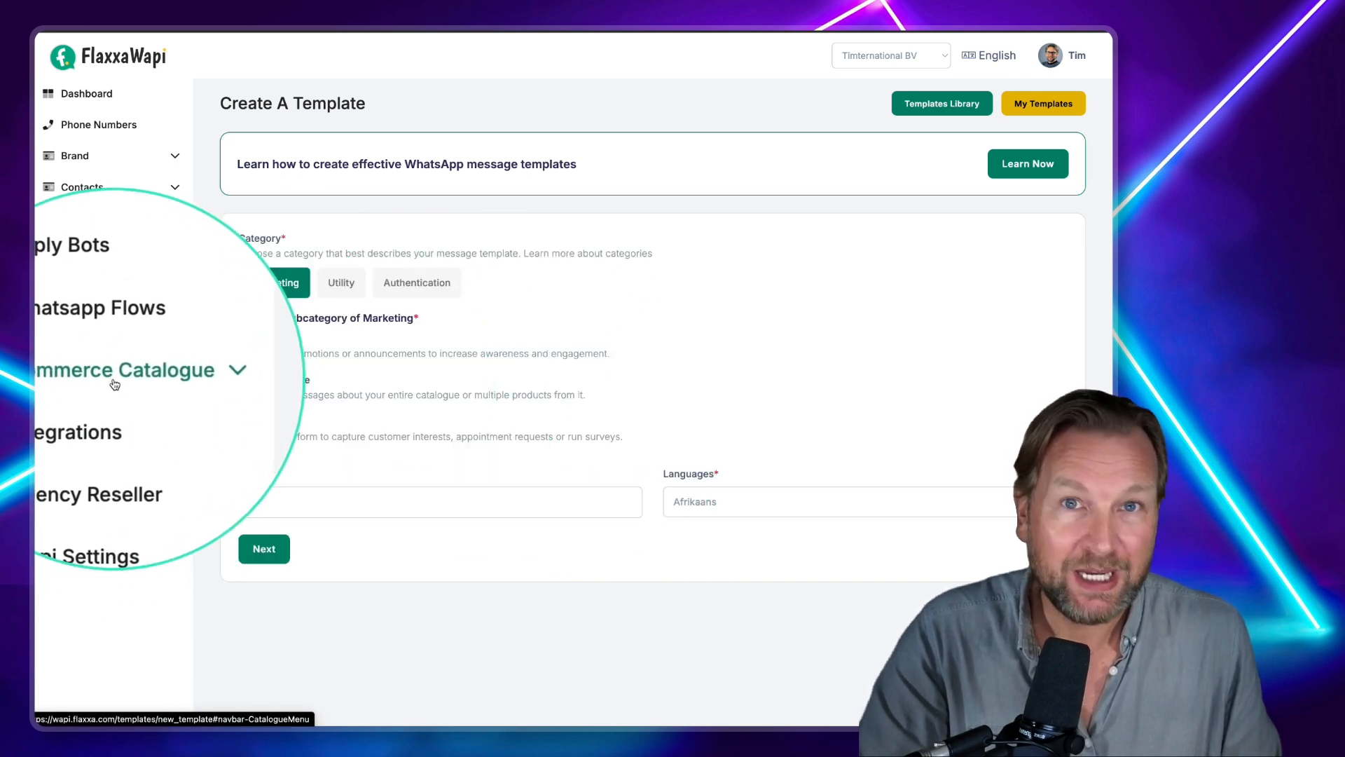
# Choose Custom as the Marketing subcategory and name the new template Poplinks 2.
pyautogui.click(254, 424)
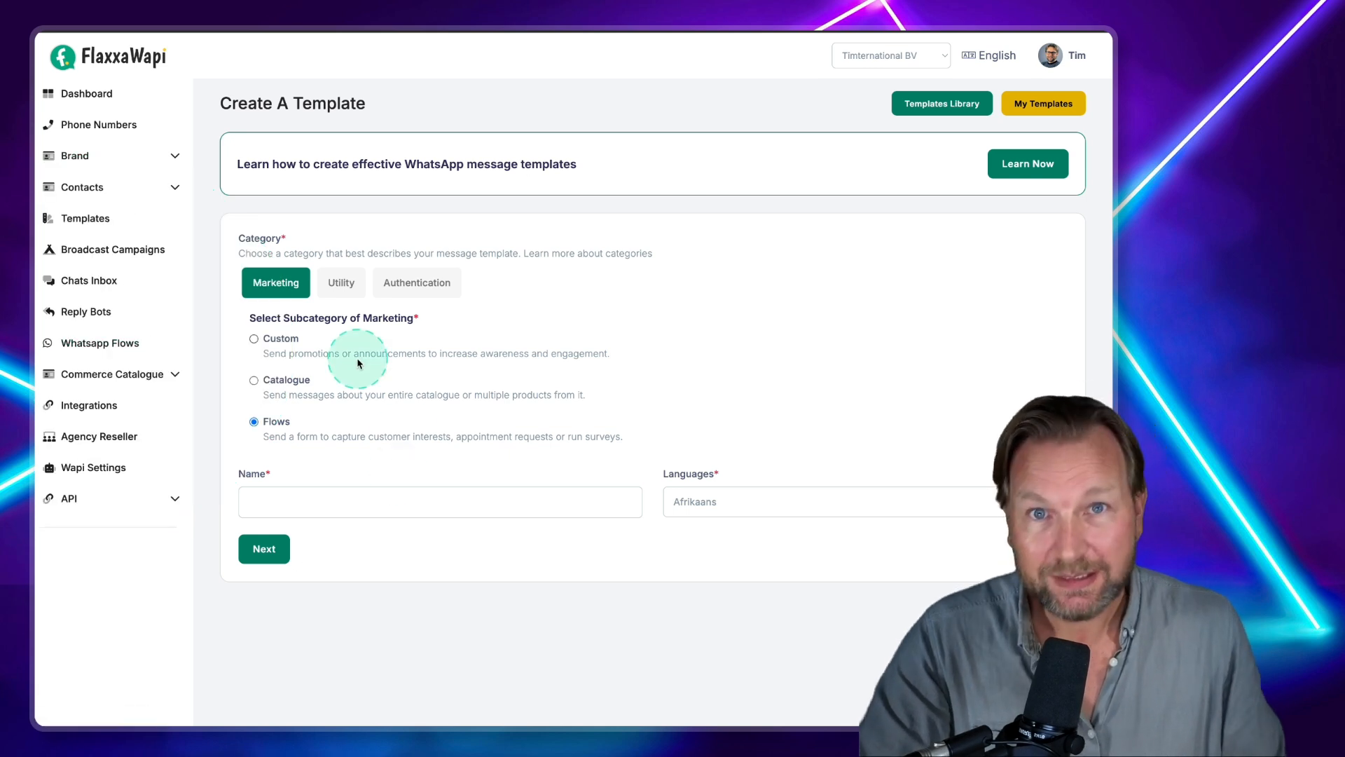
pyautogui.click(253, 339)
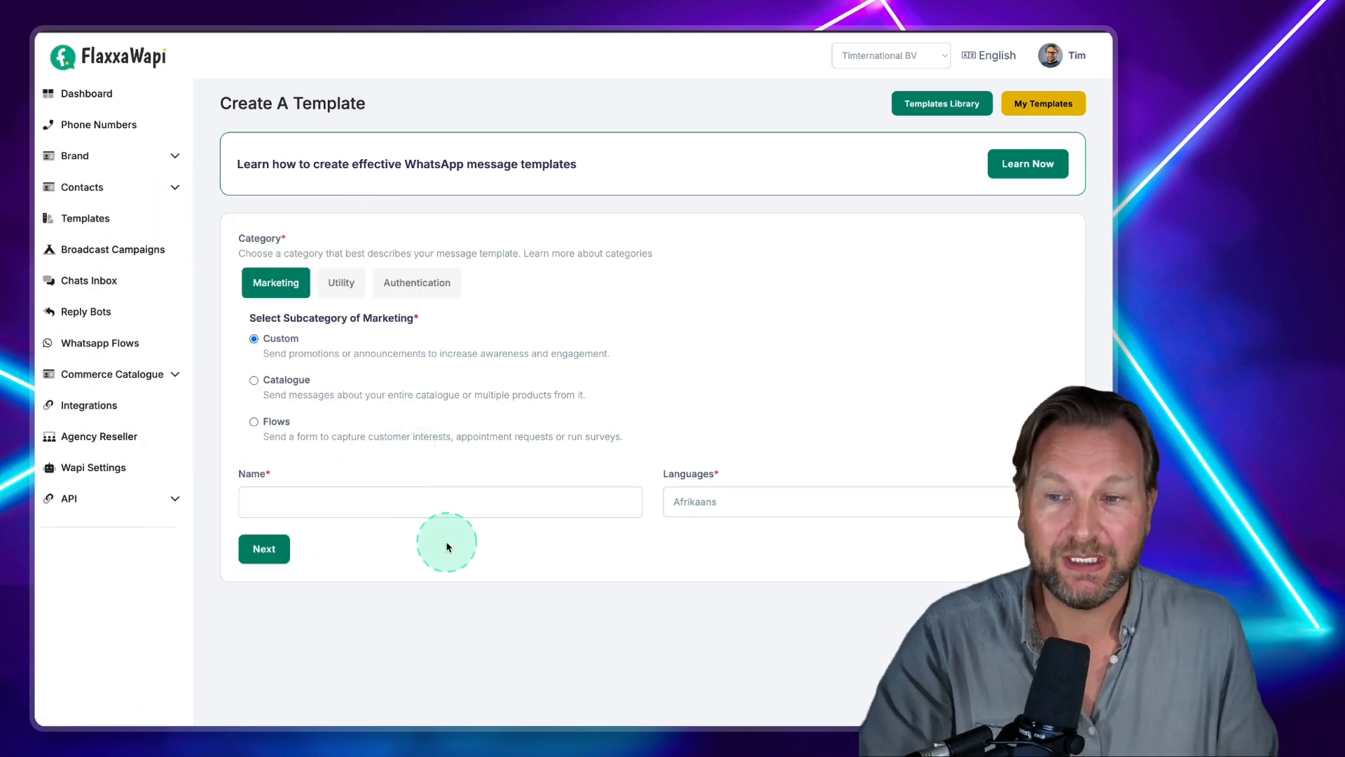
pyautogui.click(317, 499)
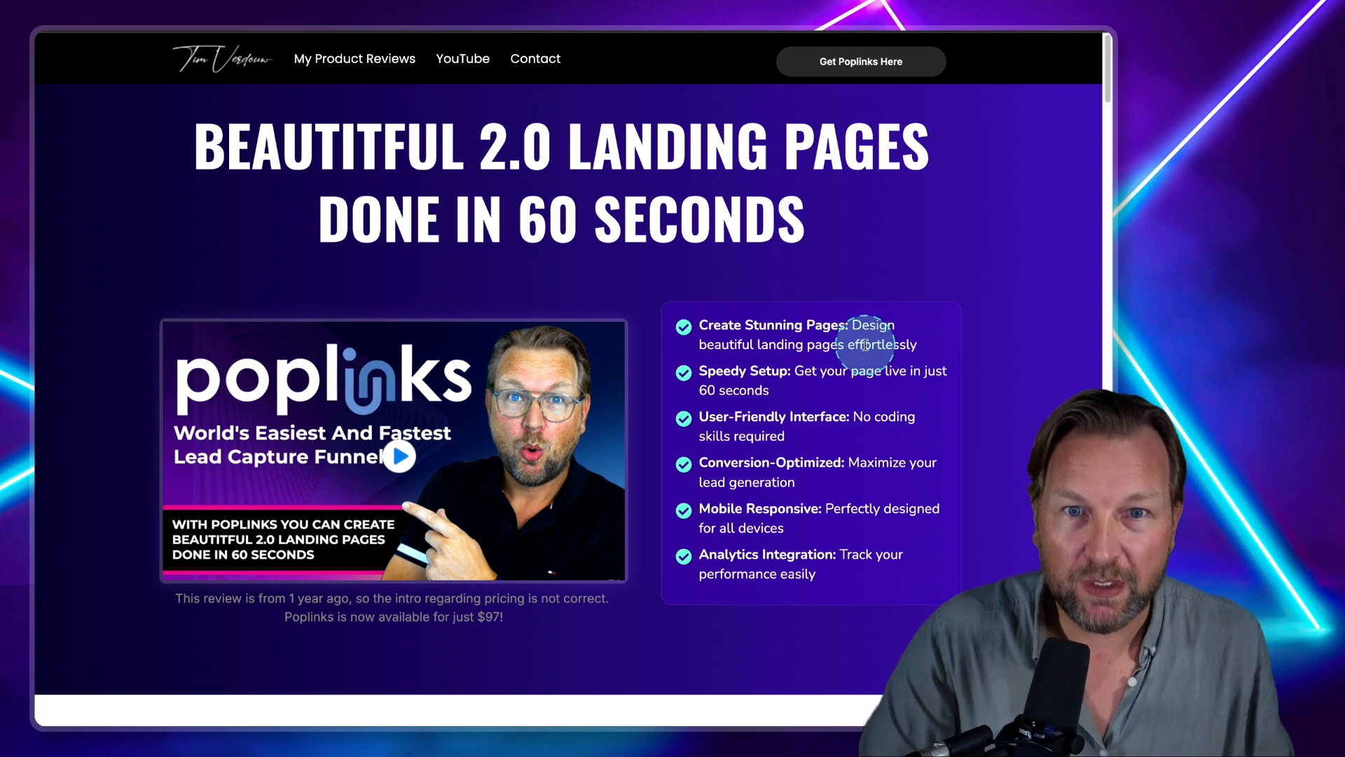
pyautogui.moveTo(805, 232); pyautogui.dragTo(196, 152)
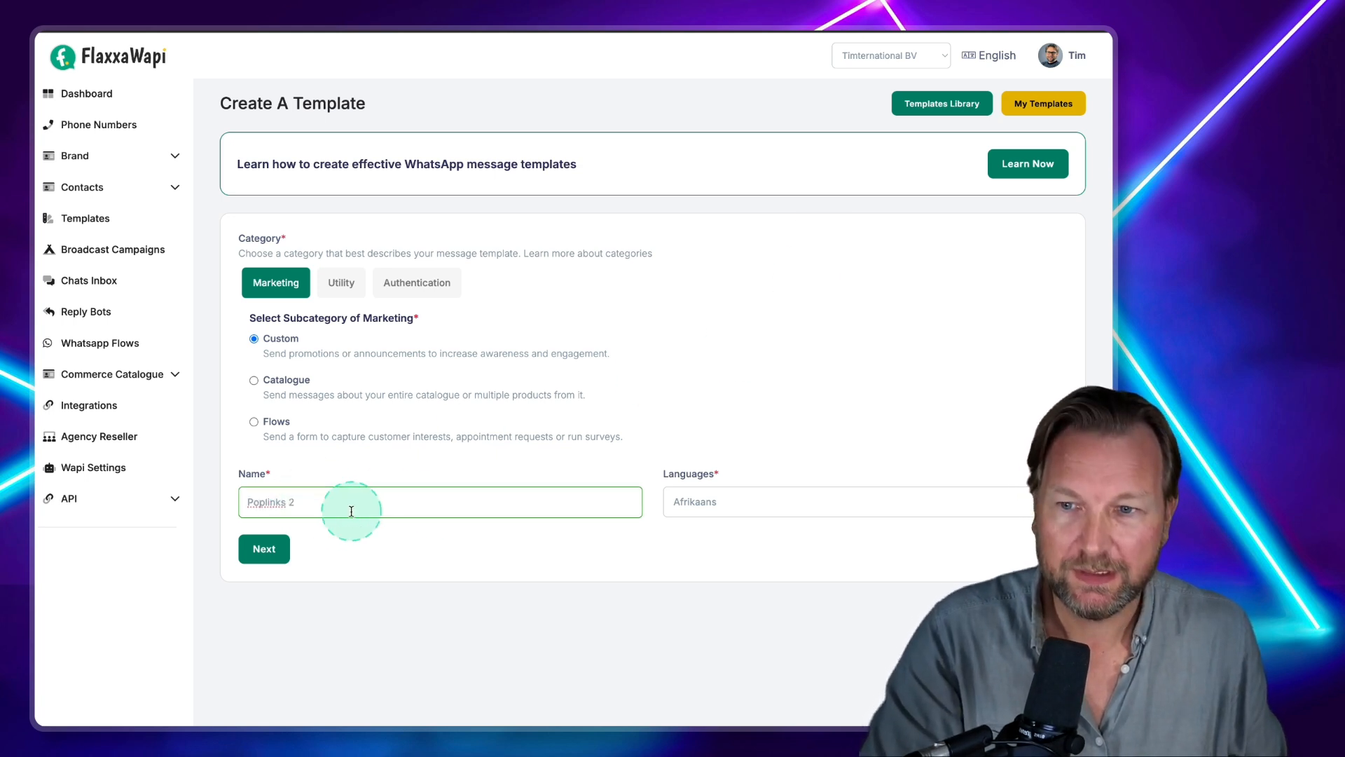
# Set the template language to English and continue to the template body form.
pyautogui.click(704, 502)
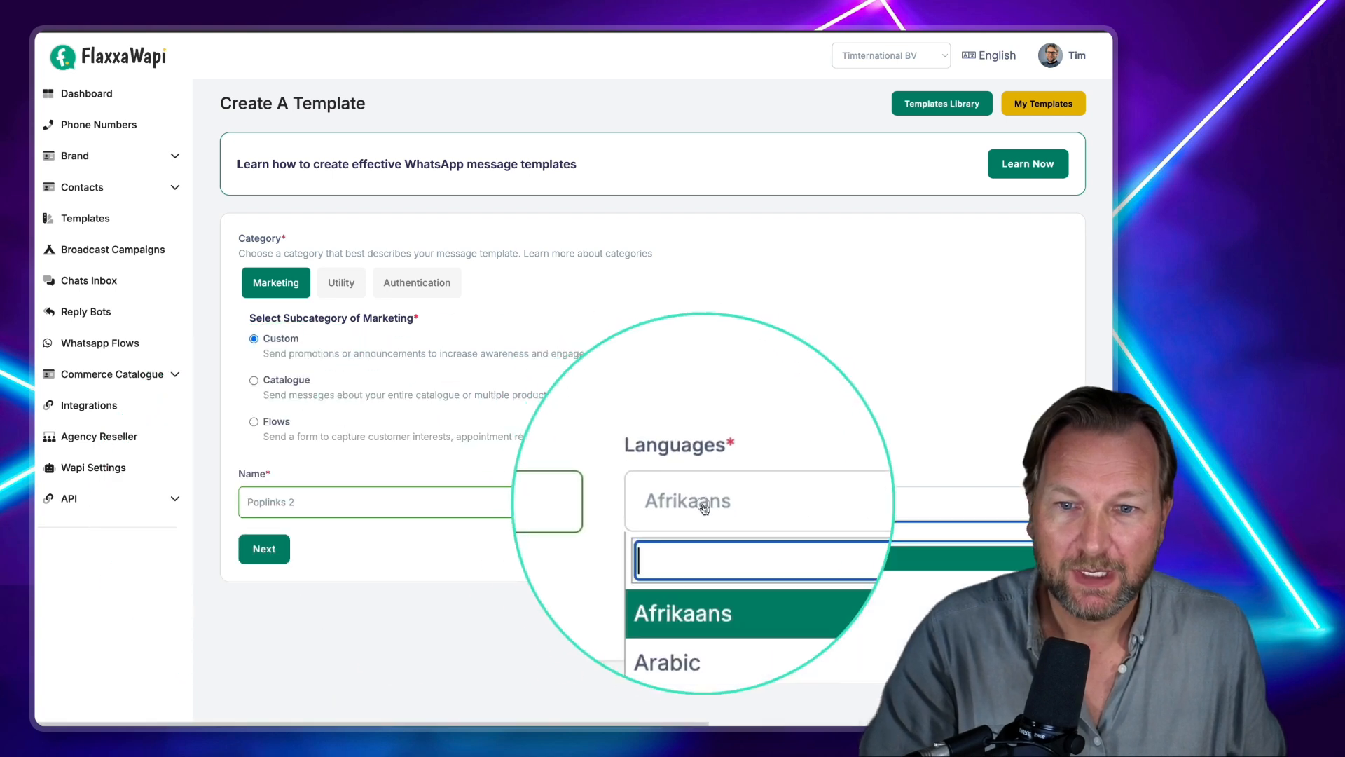
pyautogui.click(705, 536)
pyautogui.write('engli')
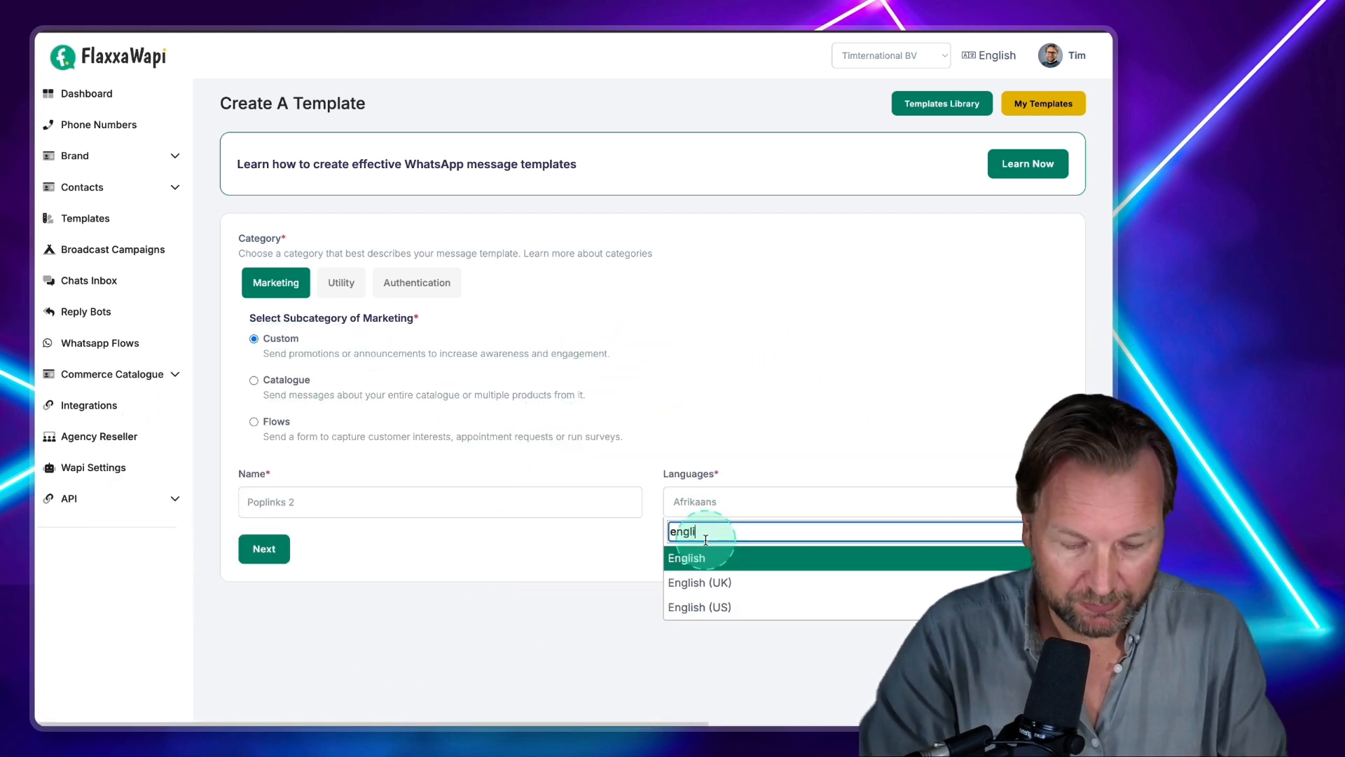
pyautogui.write('sh')
pyautogui.click(696, 559)
pyautogui.click(271, 560)
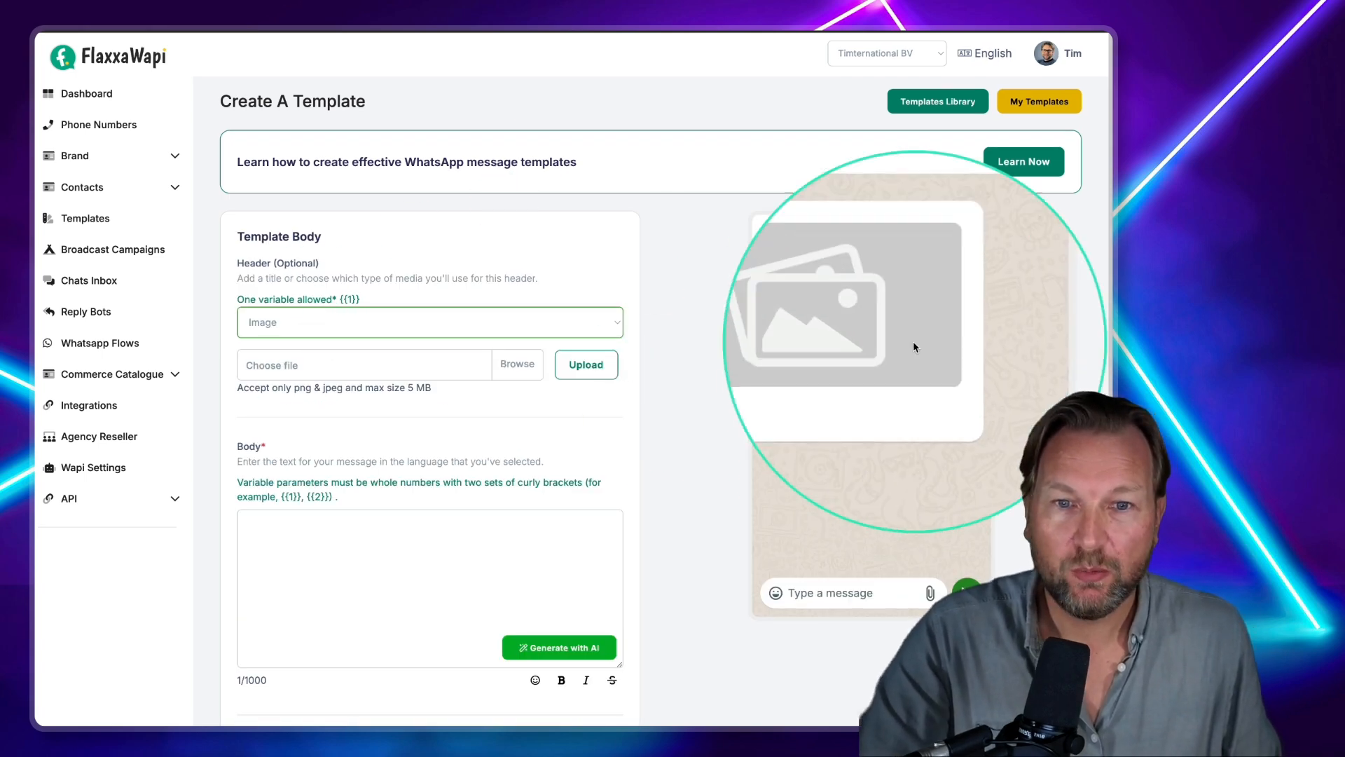
# Try the Video and Text header types in the template, and return the header to Image.
pyautogui.click(328, 332)
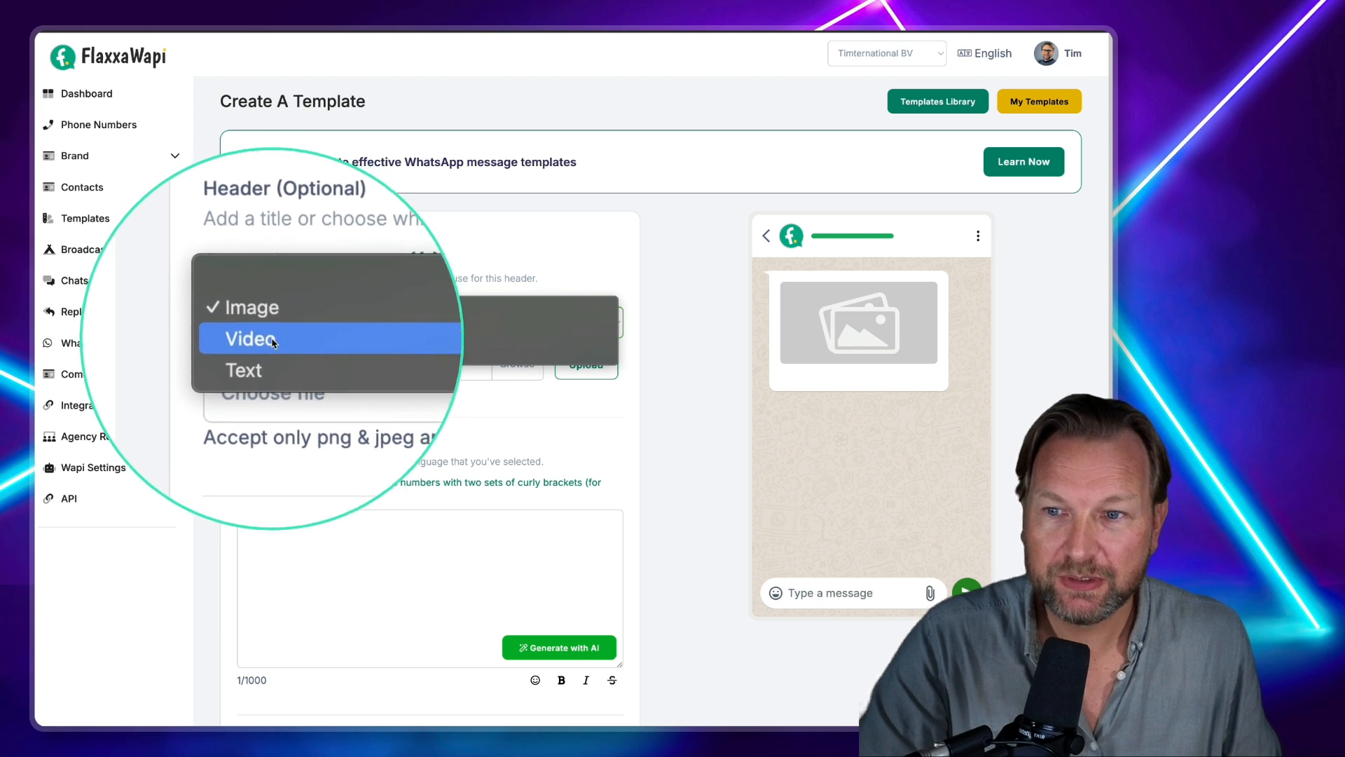
pyautogui.click(272, 339)
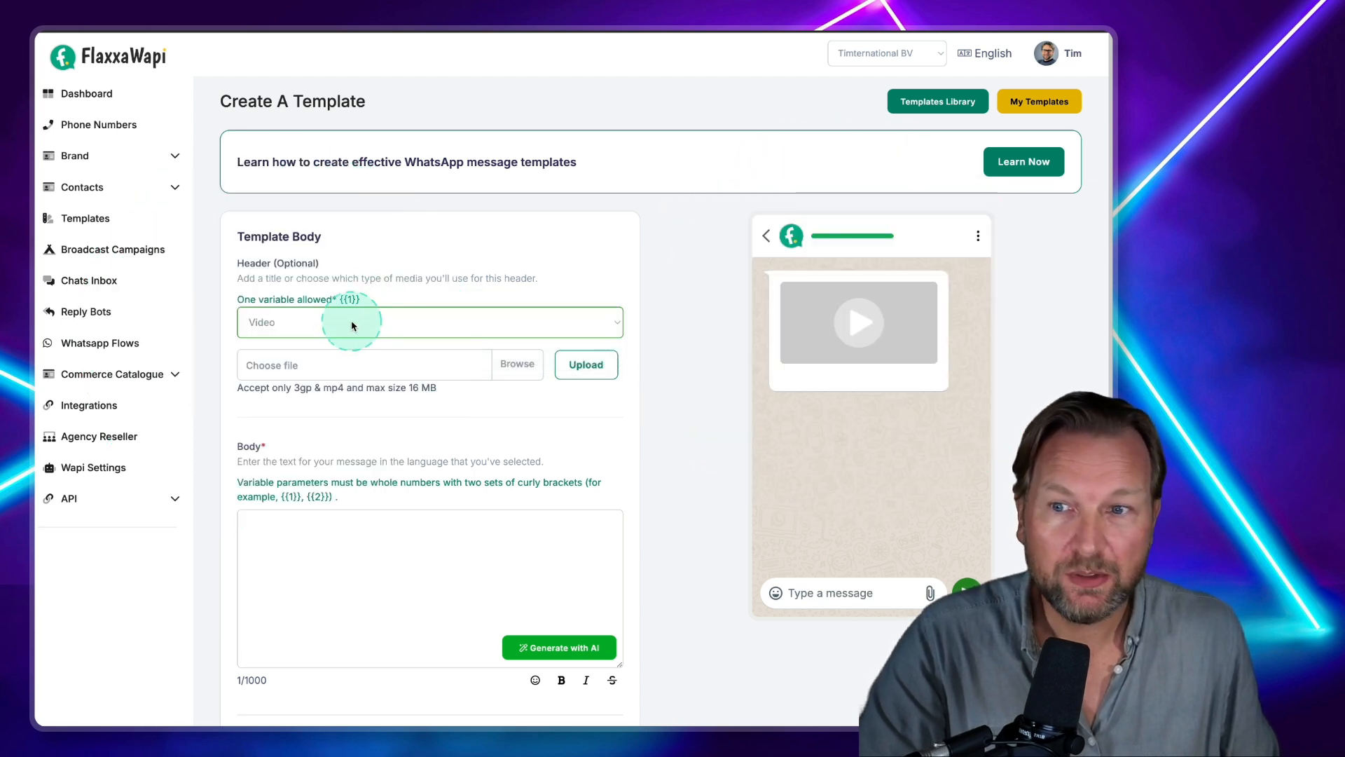
pyautogui.click(351, 325)
pyautogui.click(309, 339)
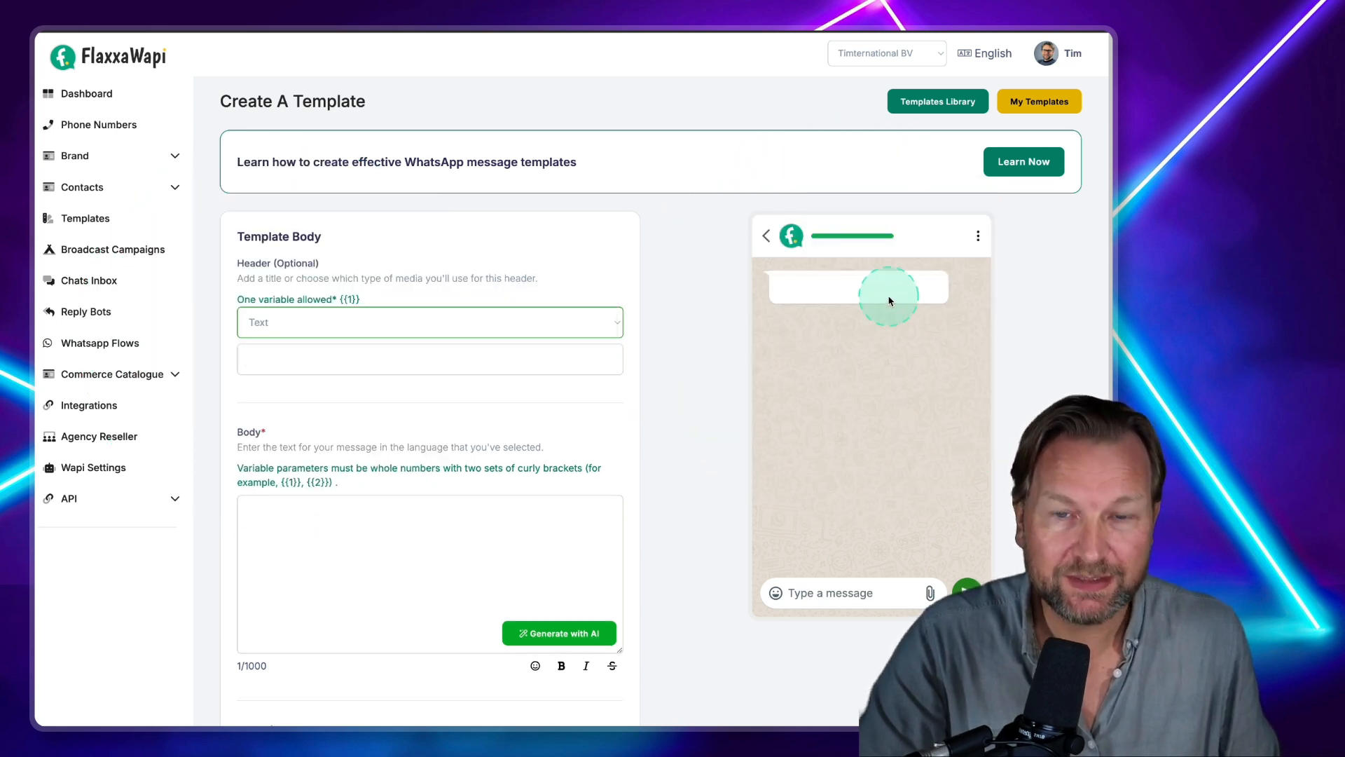
pyautogui.click(302, 320)
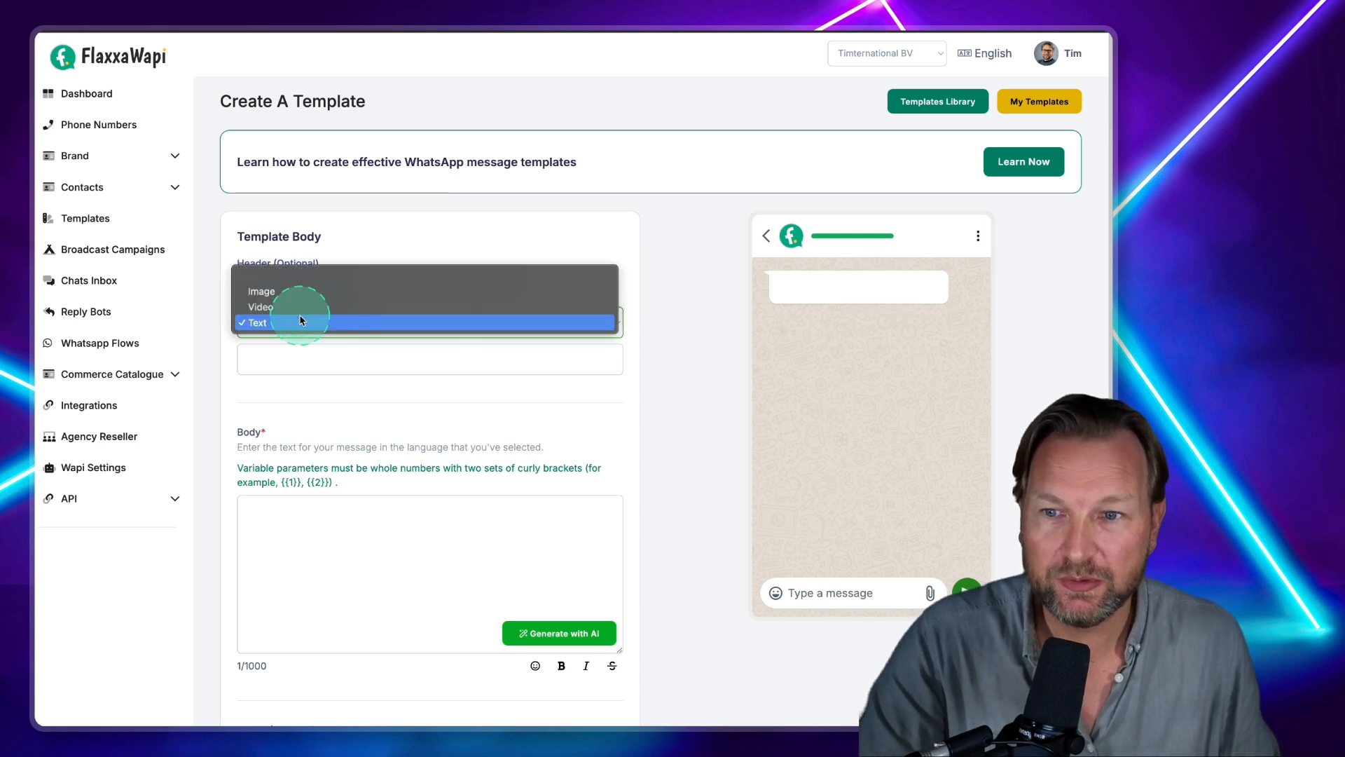
pyautogui.click(298, 292)
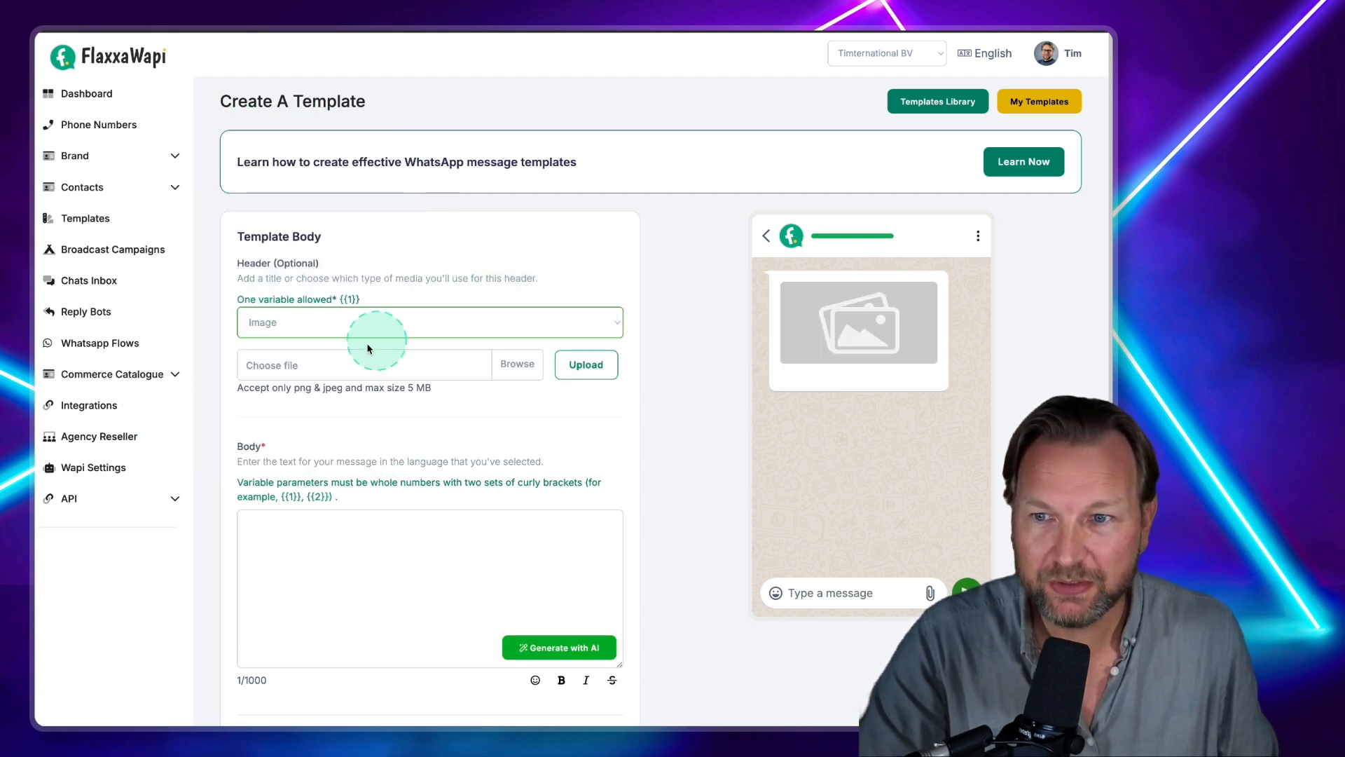
# Preview the Poplinks mockup image 6199_1724607441.png and add it as the template's header image.
pyautogui.click(518, 369)
pyautogui.click(456, 330)
pyautogui.press('space')
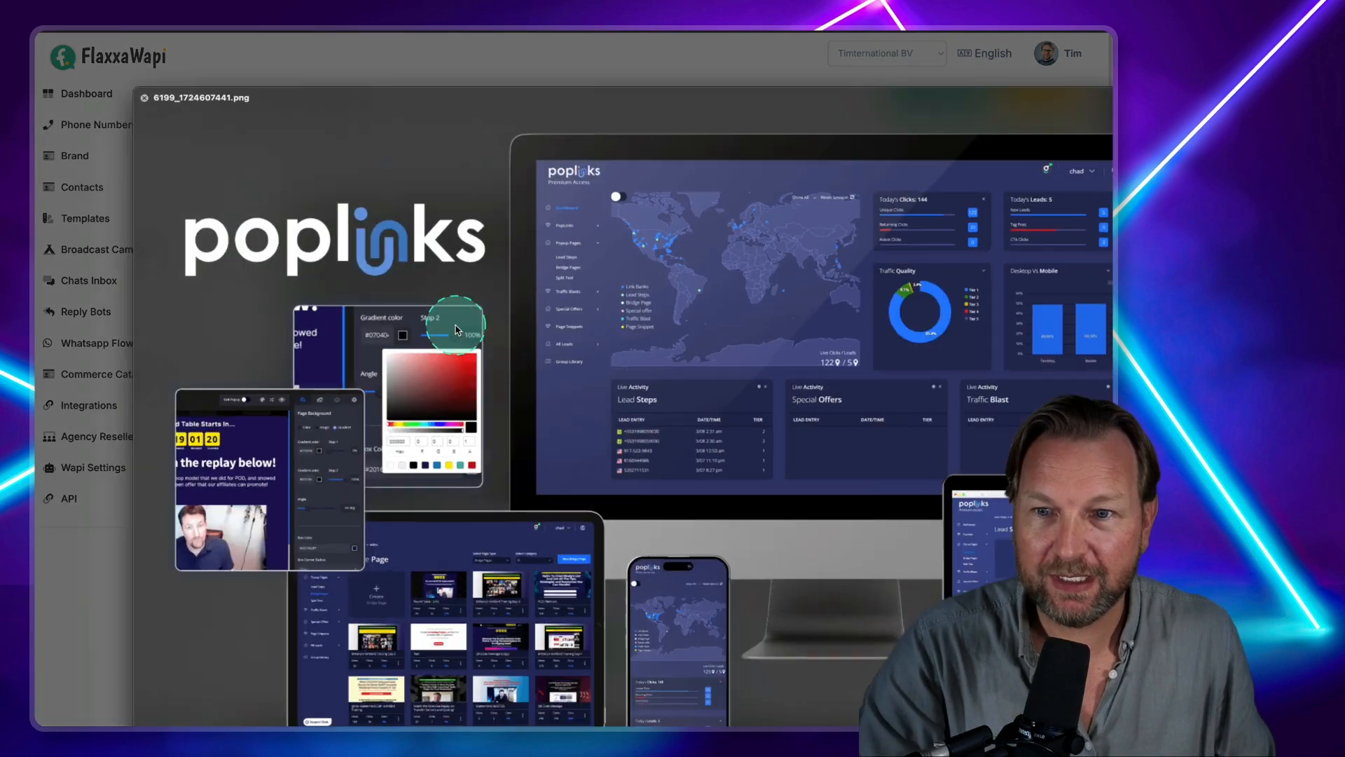
pyautogui.press('space')
pyautogui.click(804, 481)
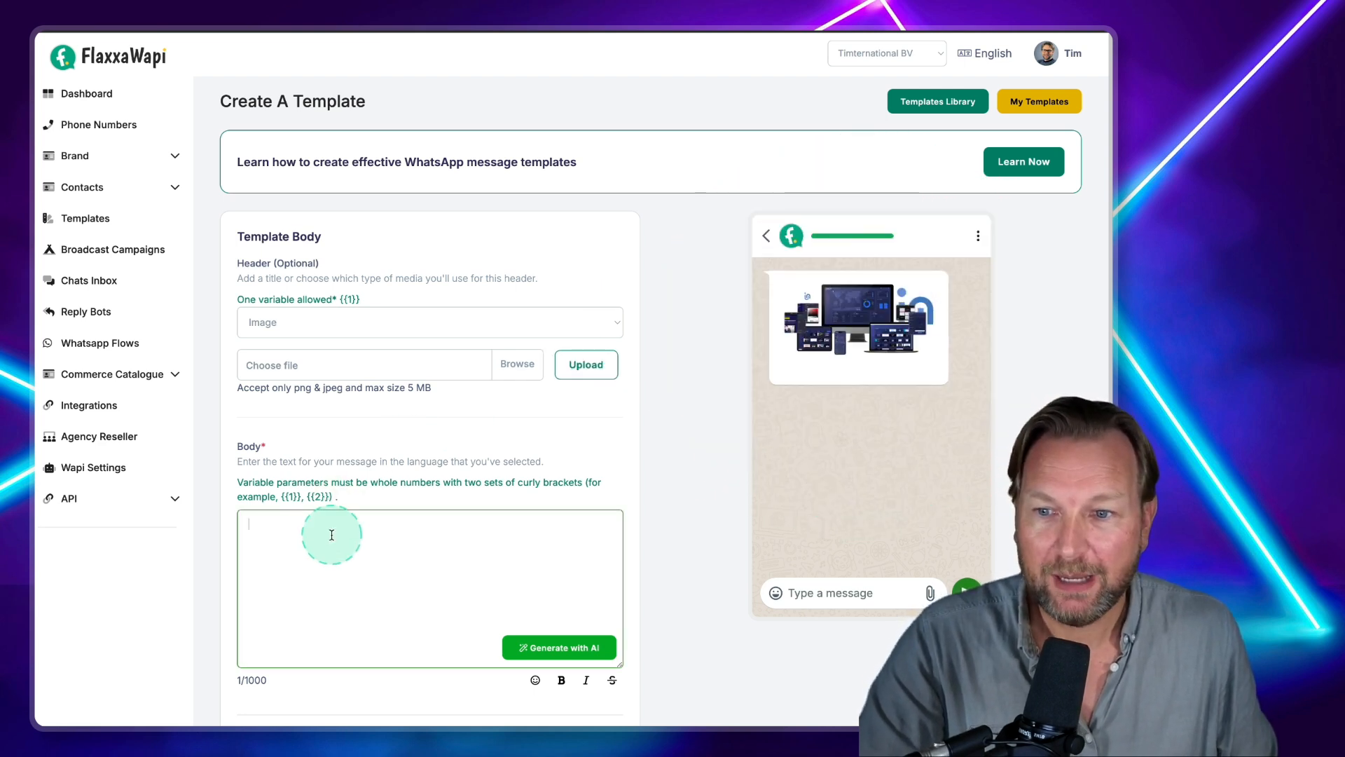
# Open the AI content generator for the body and enter the Poplinks page headline "BEAUTITFUL 2.0 LANDING PAGES DONE IN 60 SECONDS" as its prompt.
pyautogui.scroll(-3, 331, 534)
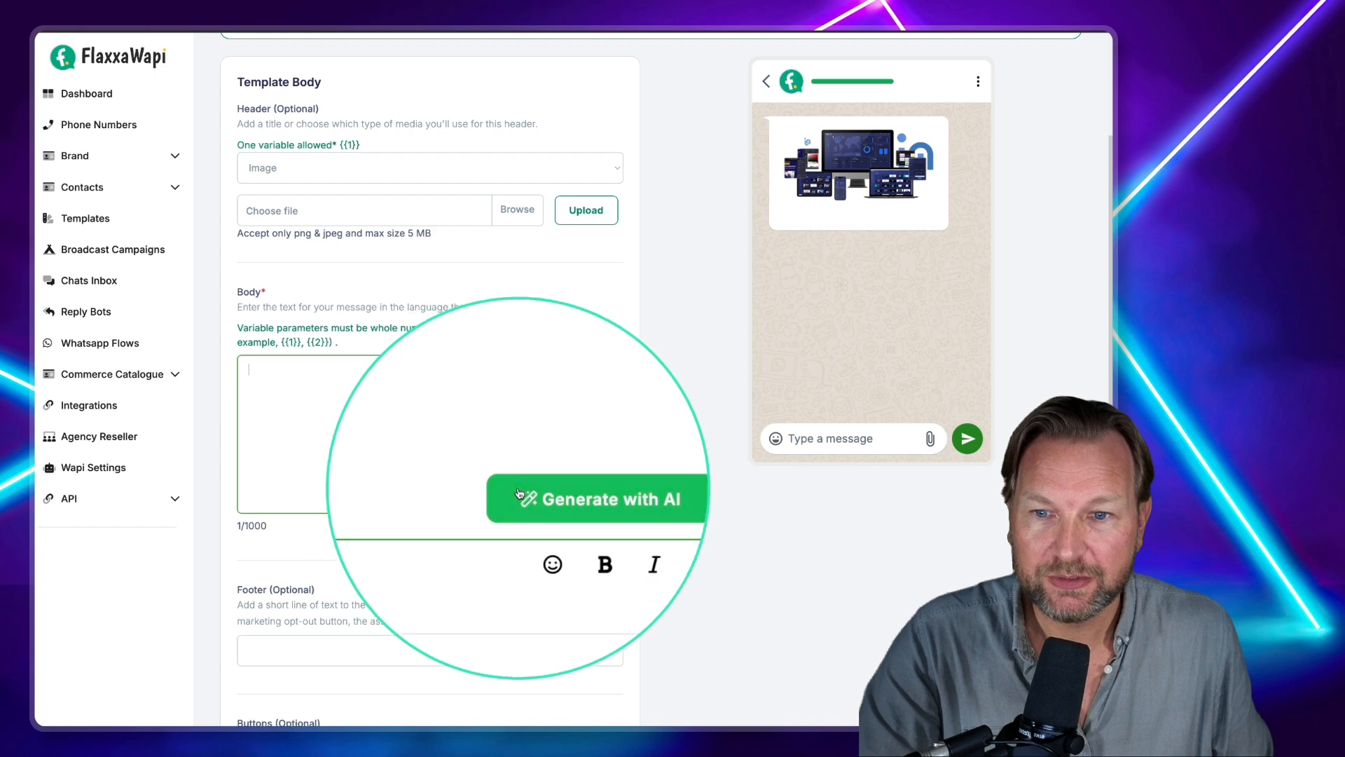
pyautogui.click(569, 499)
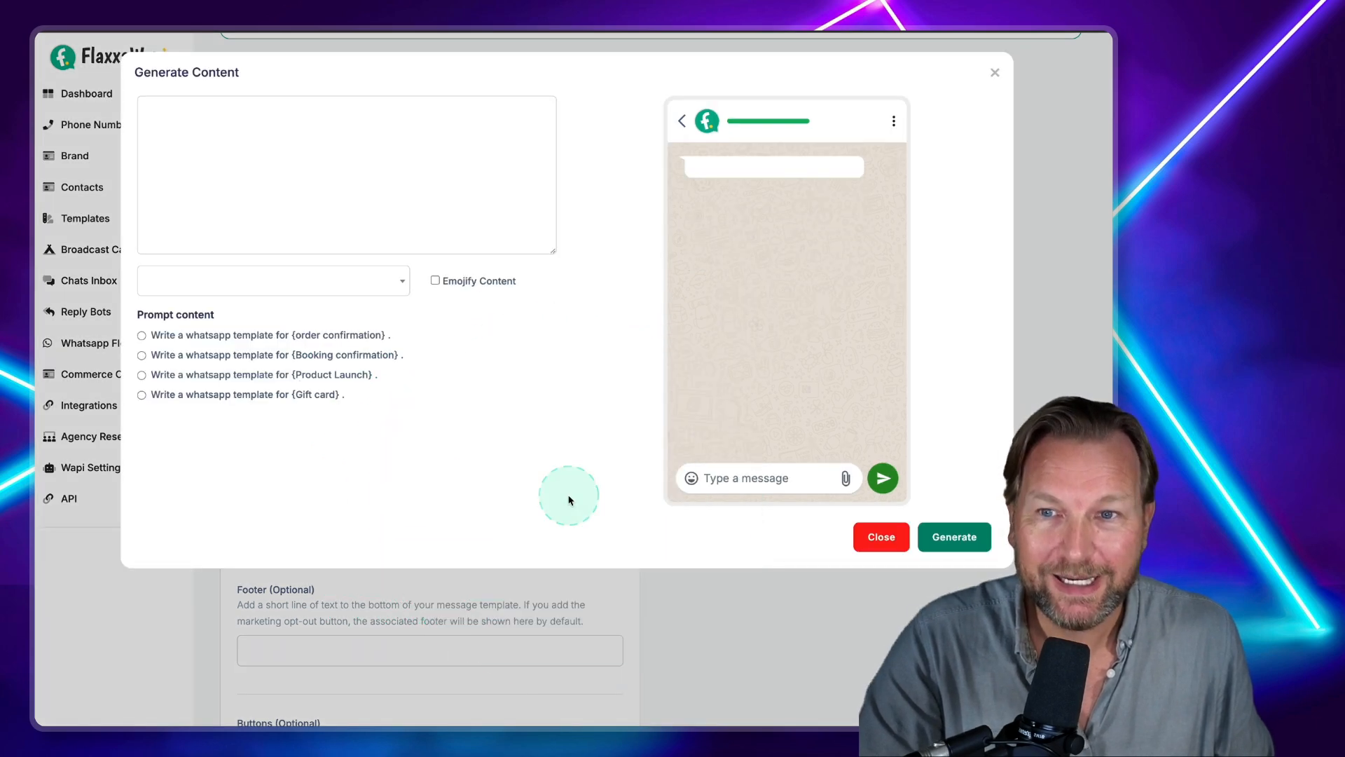
pyautogui.click(336, 165)
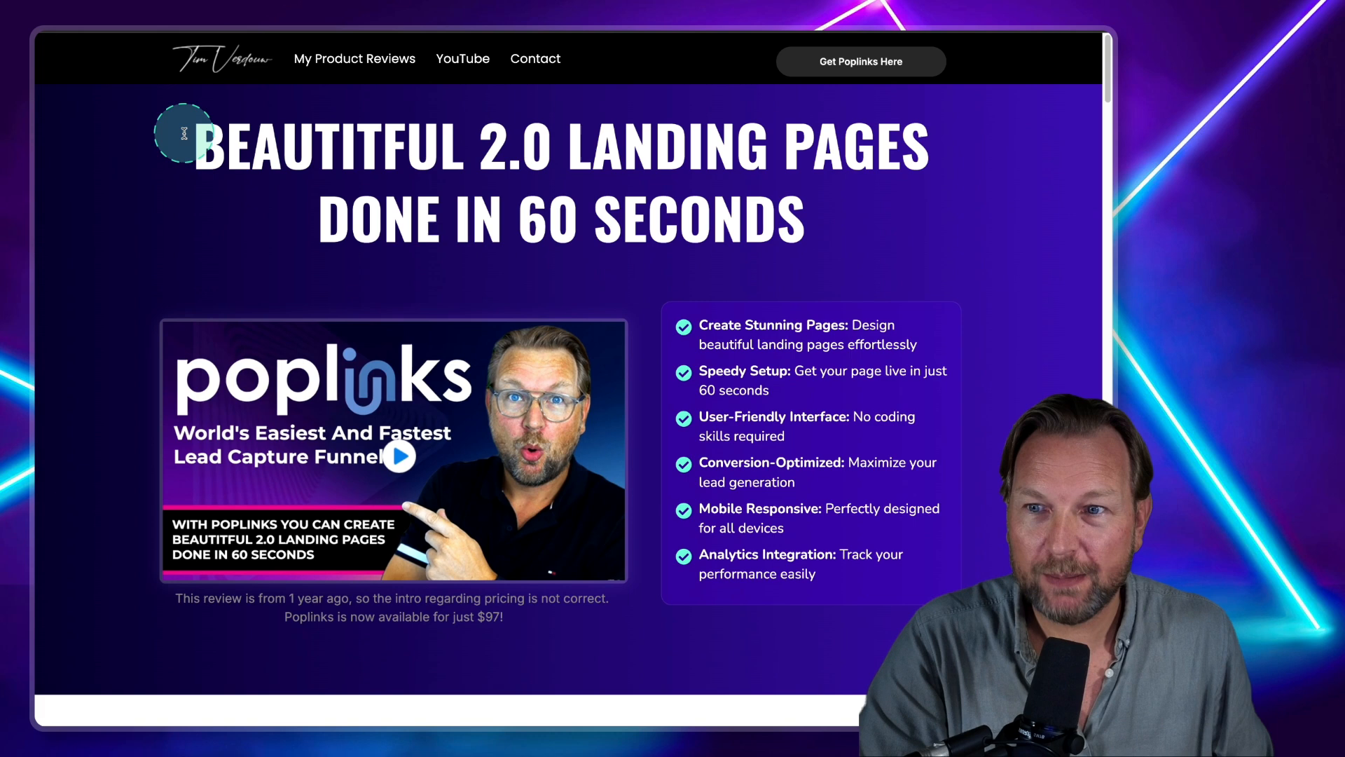
pyautogui.moveTo(184, 133); pyautogui.dragTo(799, 214)
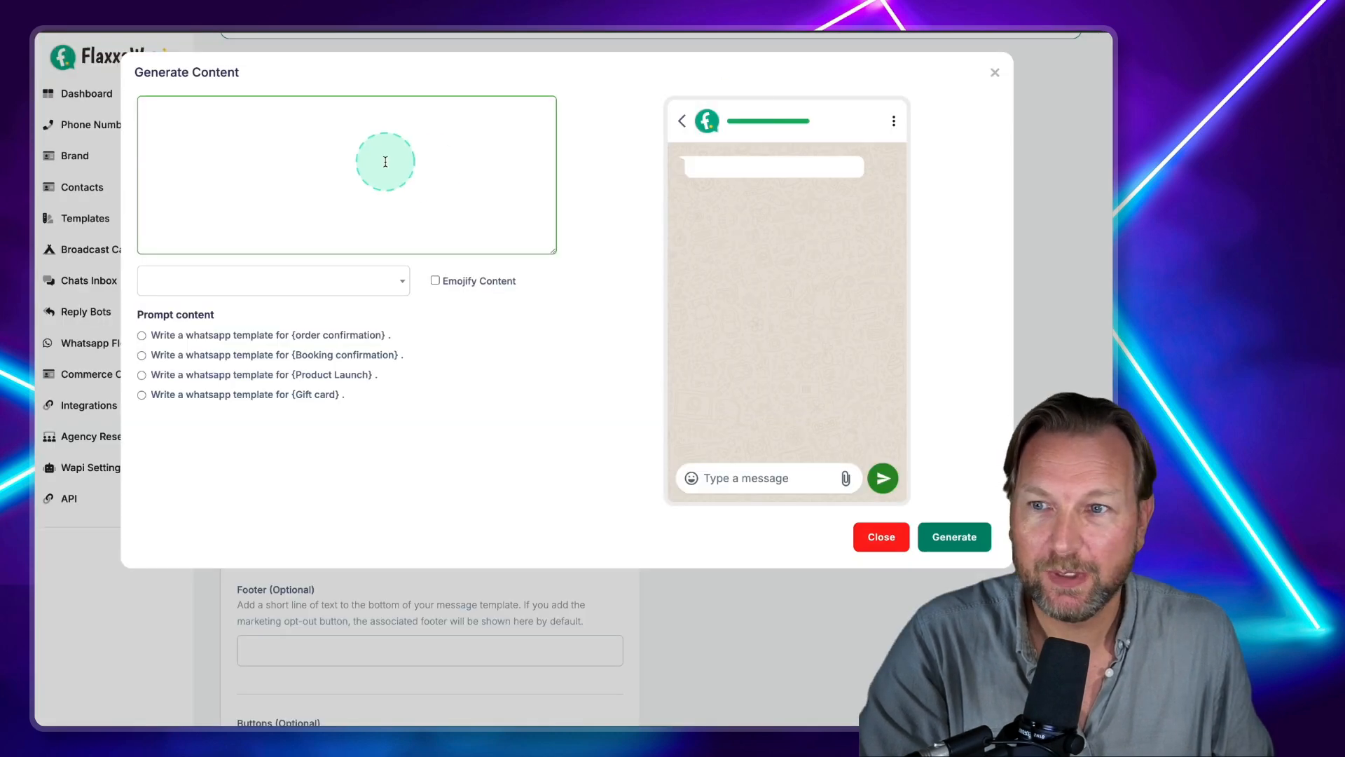
pyautogui.write('BEAUTITFUL 2.0 LANDING PAGES DONE IN 60 SECONDS')
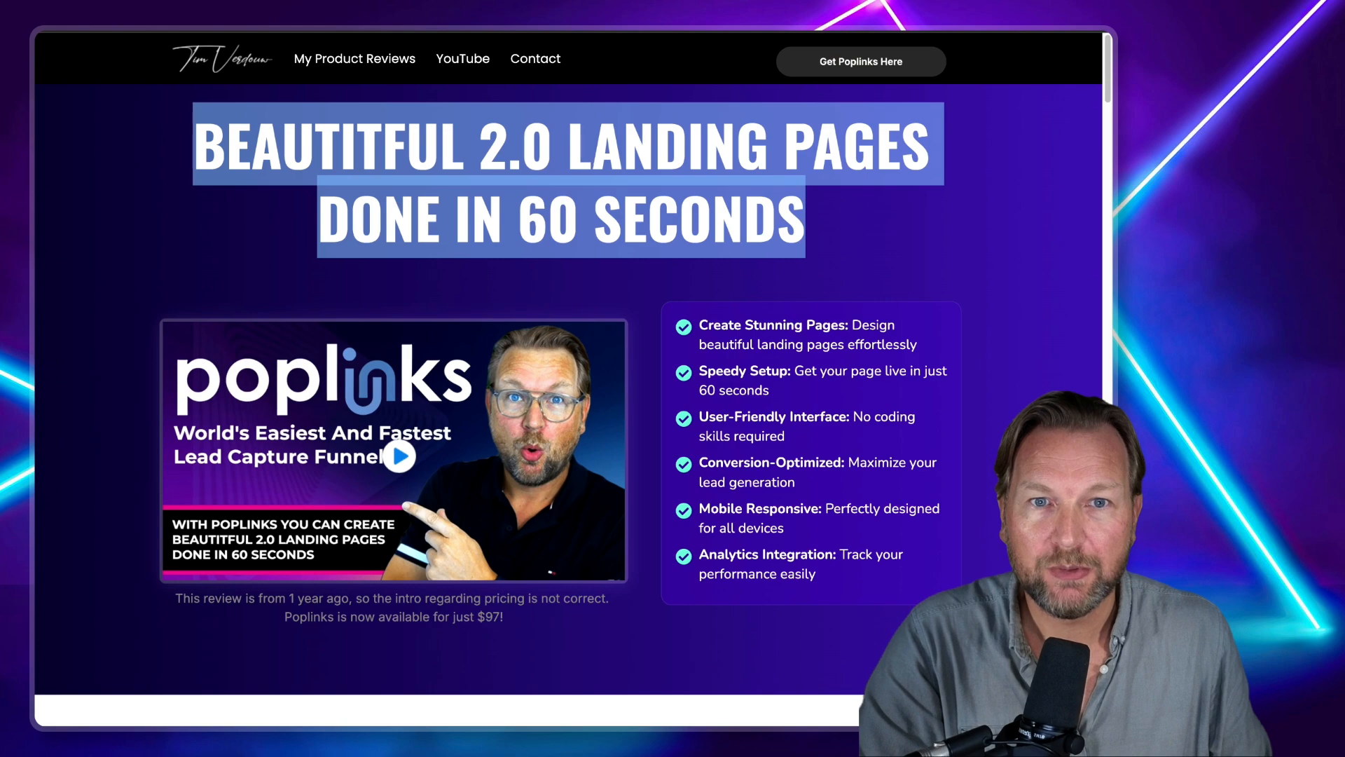
# Copy the three PopLinks description paragraphs from the Poplinks landing page and paste them below the headline in the AI prompt.
pyautogui.scroll(-10, 575, 359)
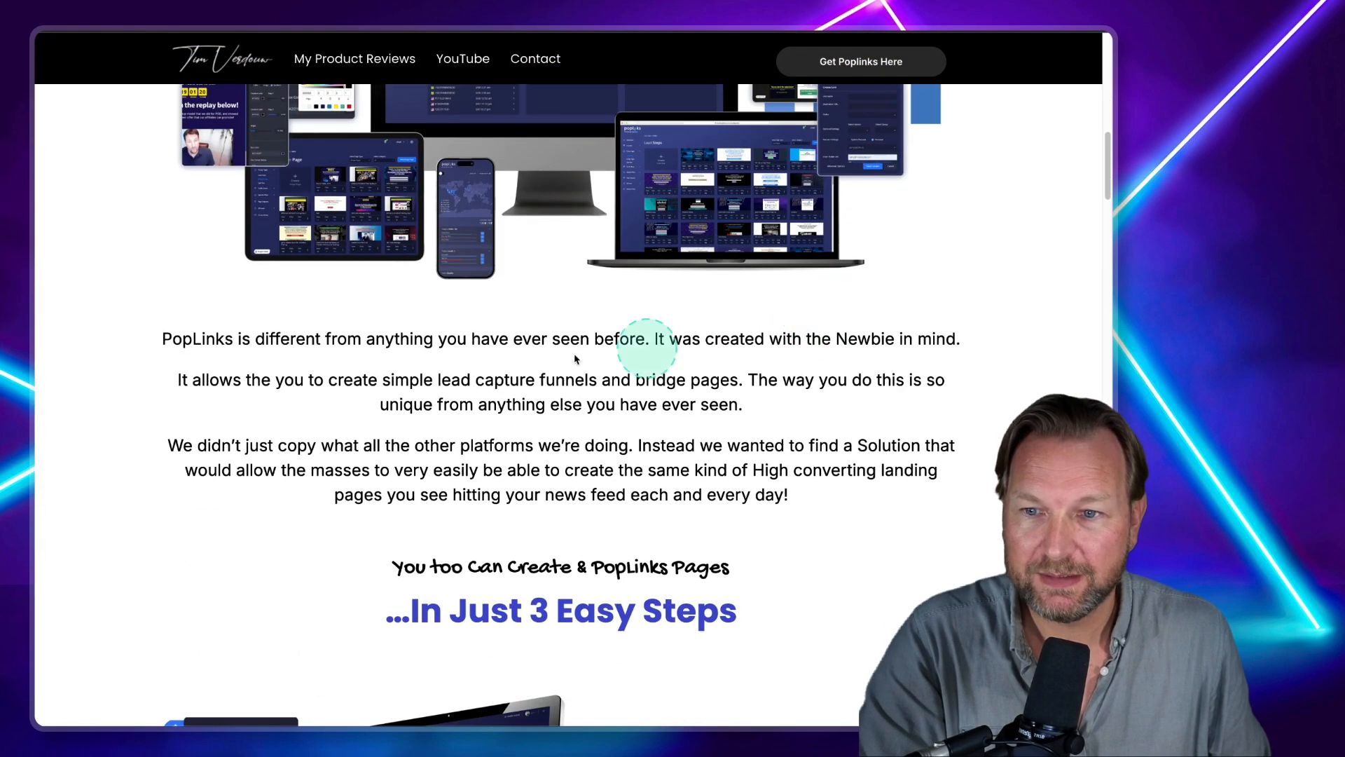
pyautogui.moveTo(158, 339); pyautogui.dragTo(805, 525)
pyautogui.hotkey('ctrl', 'c')
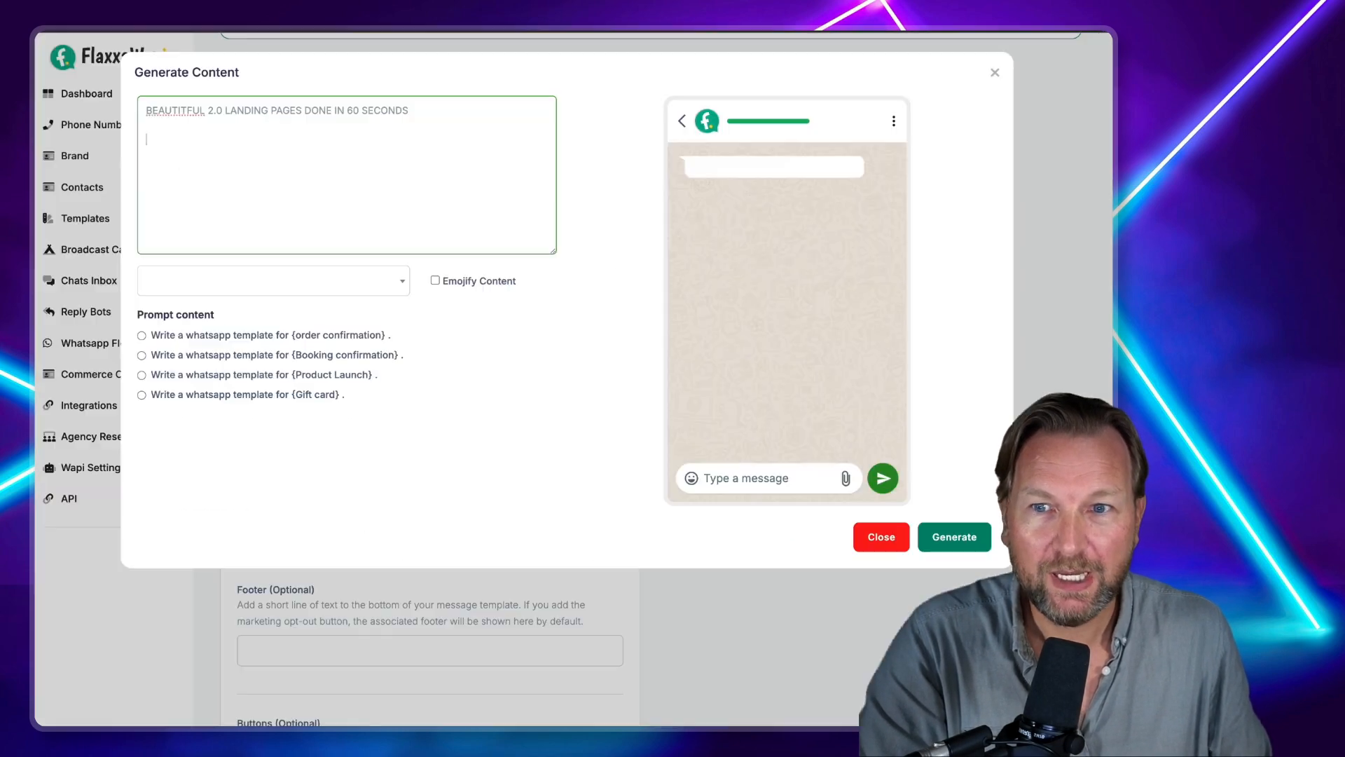
pyautogui.click(357, 173)
pyautogui.hotkey('ctrl', 'v')
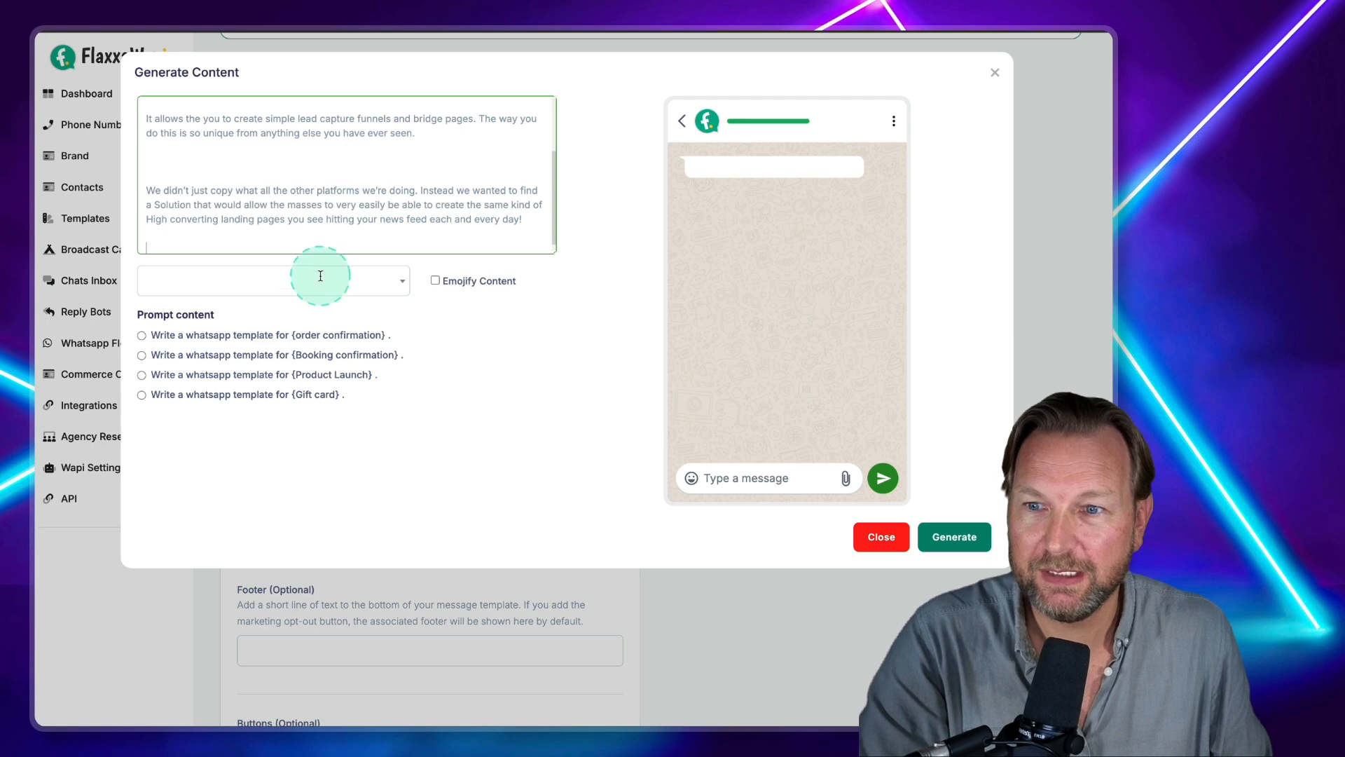
# Set the AI content language to English, enable Emojify Content and generate the message.
pyautogui.click(379, 289)
pyautogui.click(189, 309)
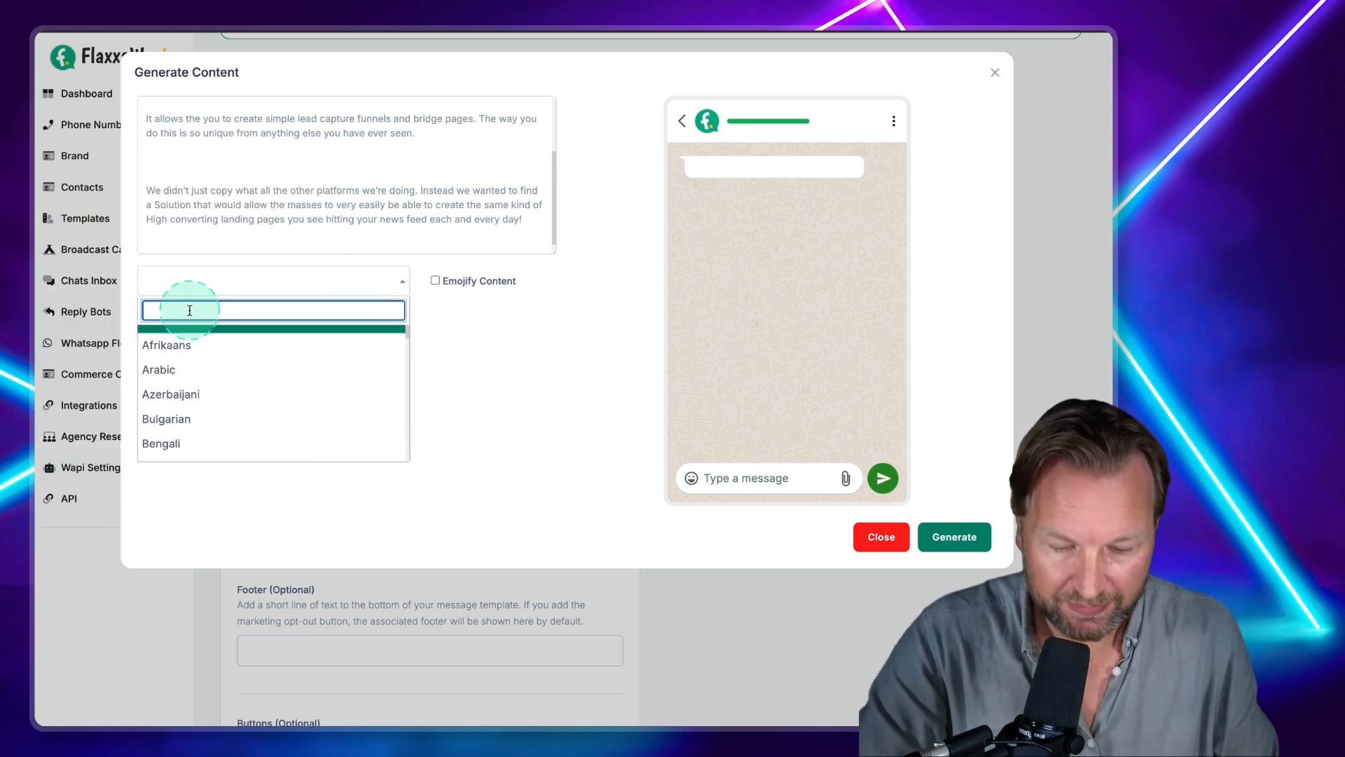
pyautogui.write('english')
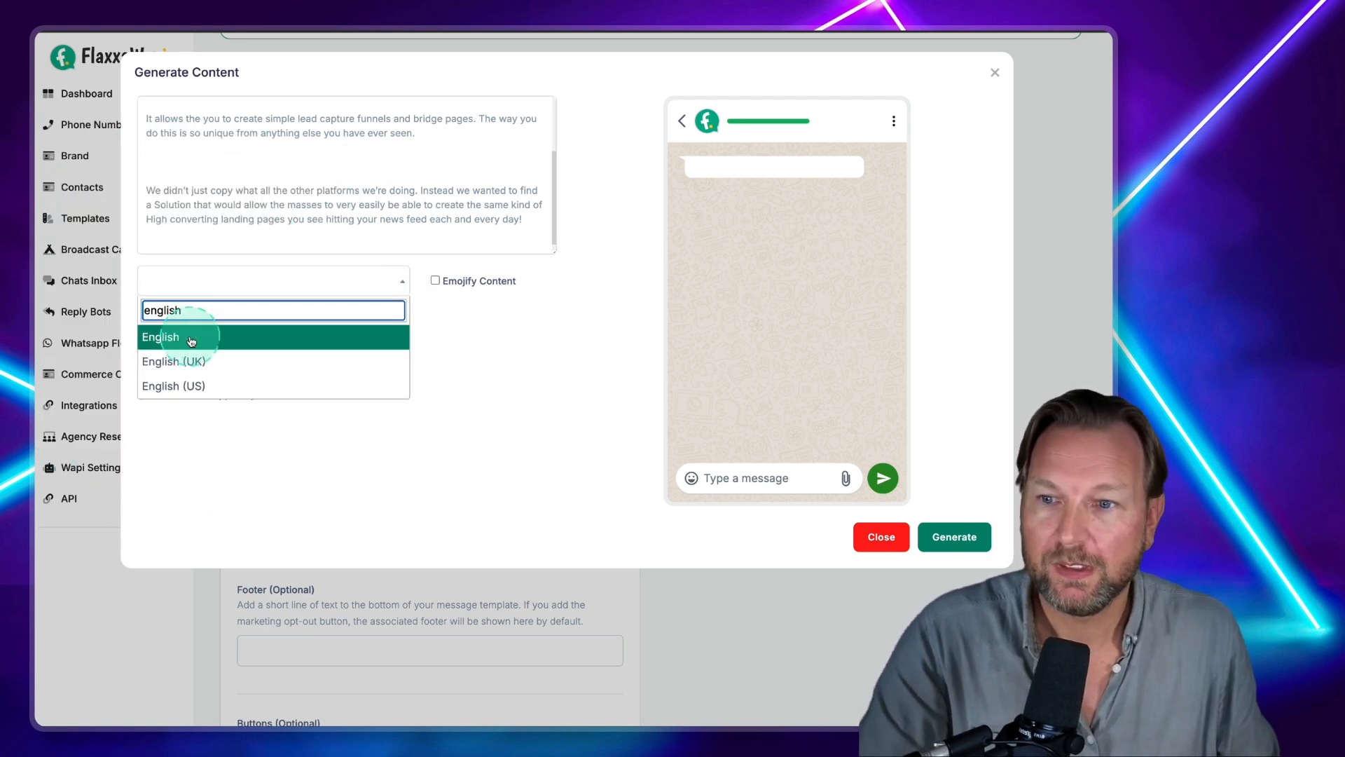
pyautogui.click(190, 341)
pyautogui.click(435, 281)
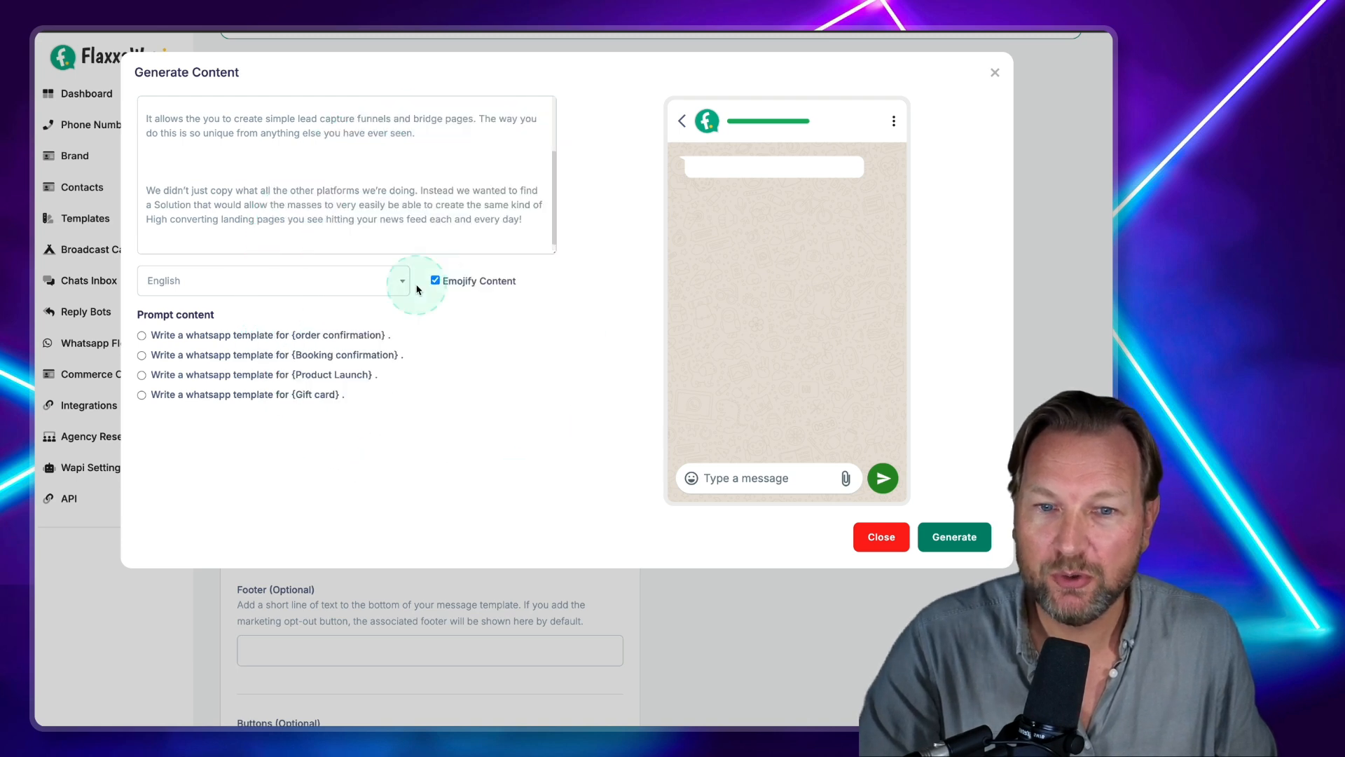
pyautogui.click(949, 545)
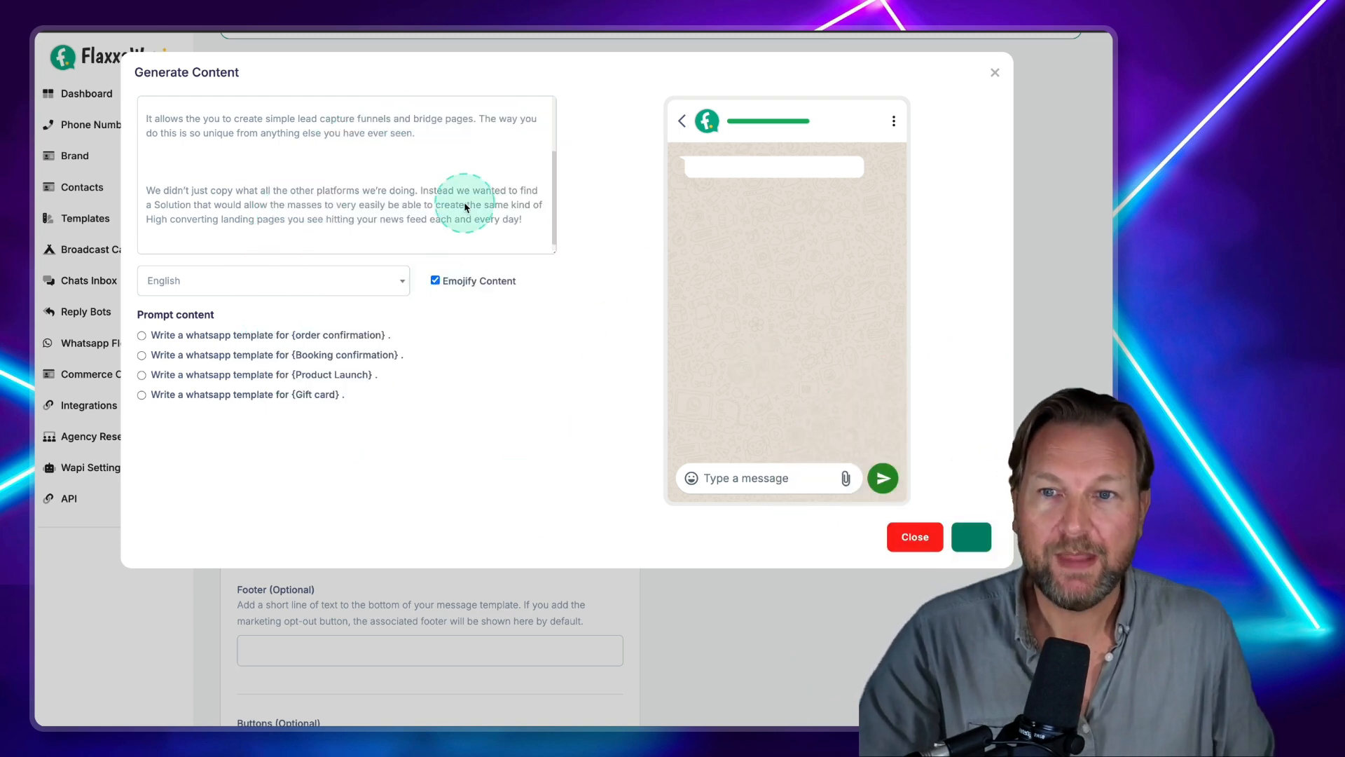
# Read through the generated PopLinks message in the preview and use it as the template's body text.
pyautogui.scroll(3, 464, 207)
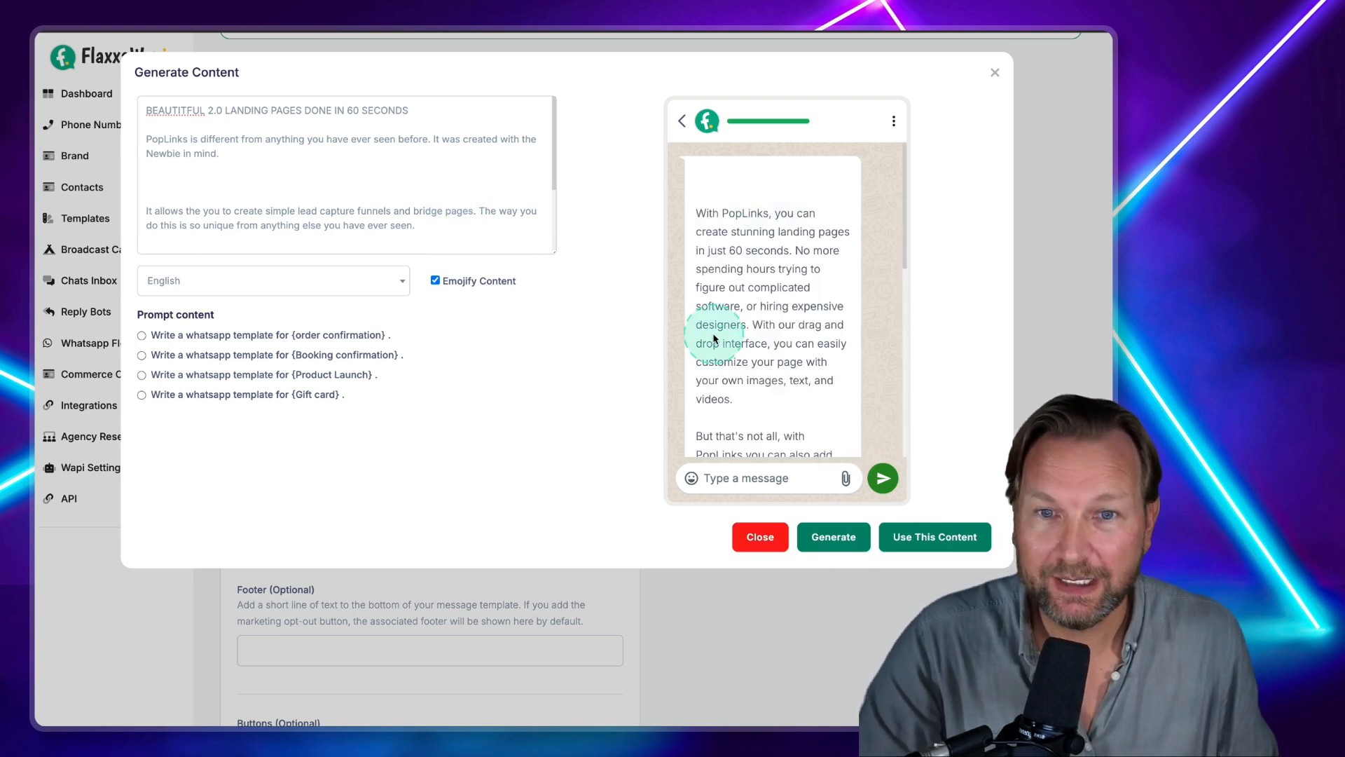
pyautogui.scroll(-2, 772, 270)
pyautogui.scroll(2, 771, 263)
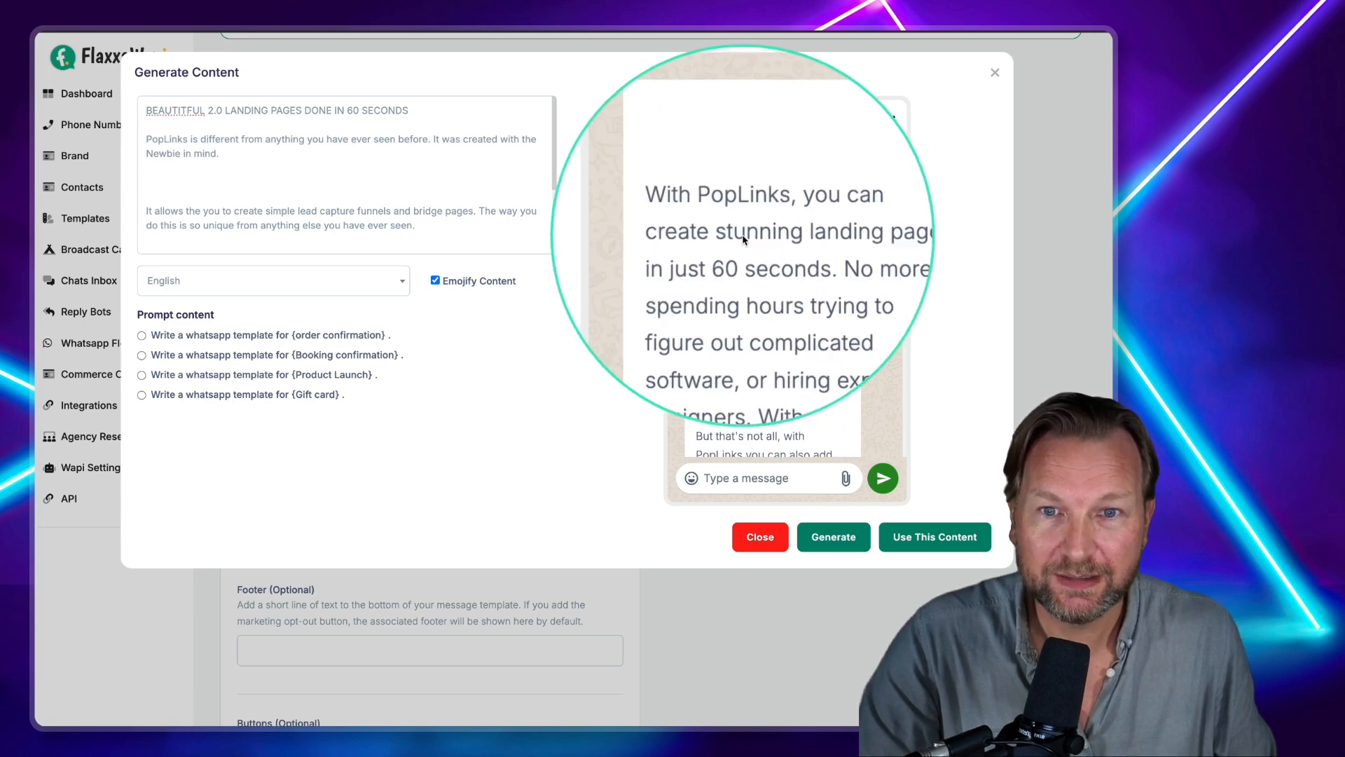
pyautogui.scroll(-5, 761, 307)
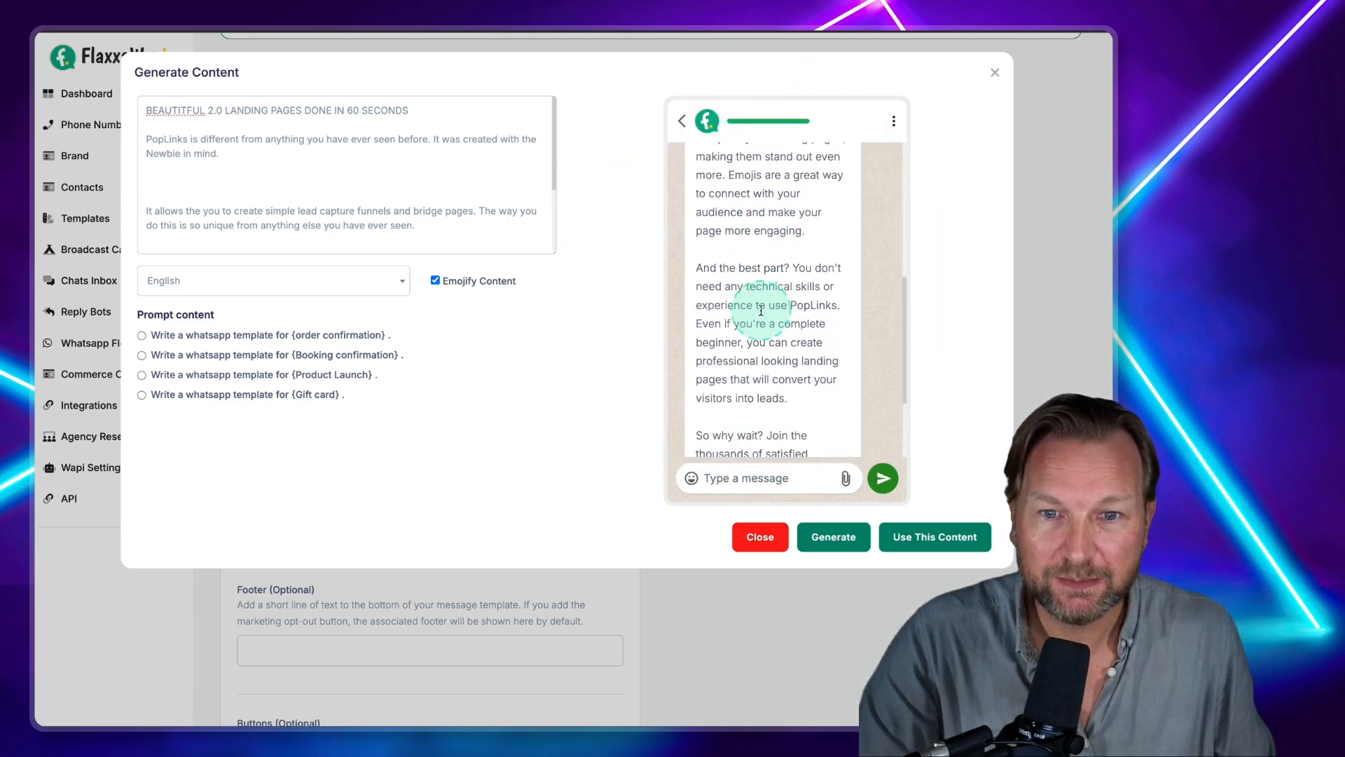
pyautogui.scroll(-1, 759, 326)
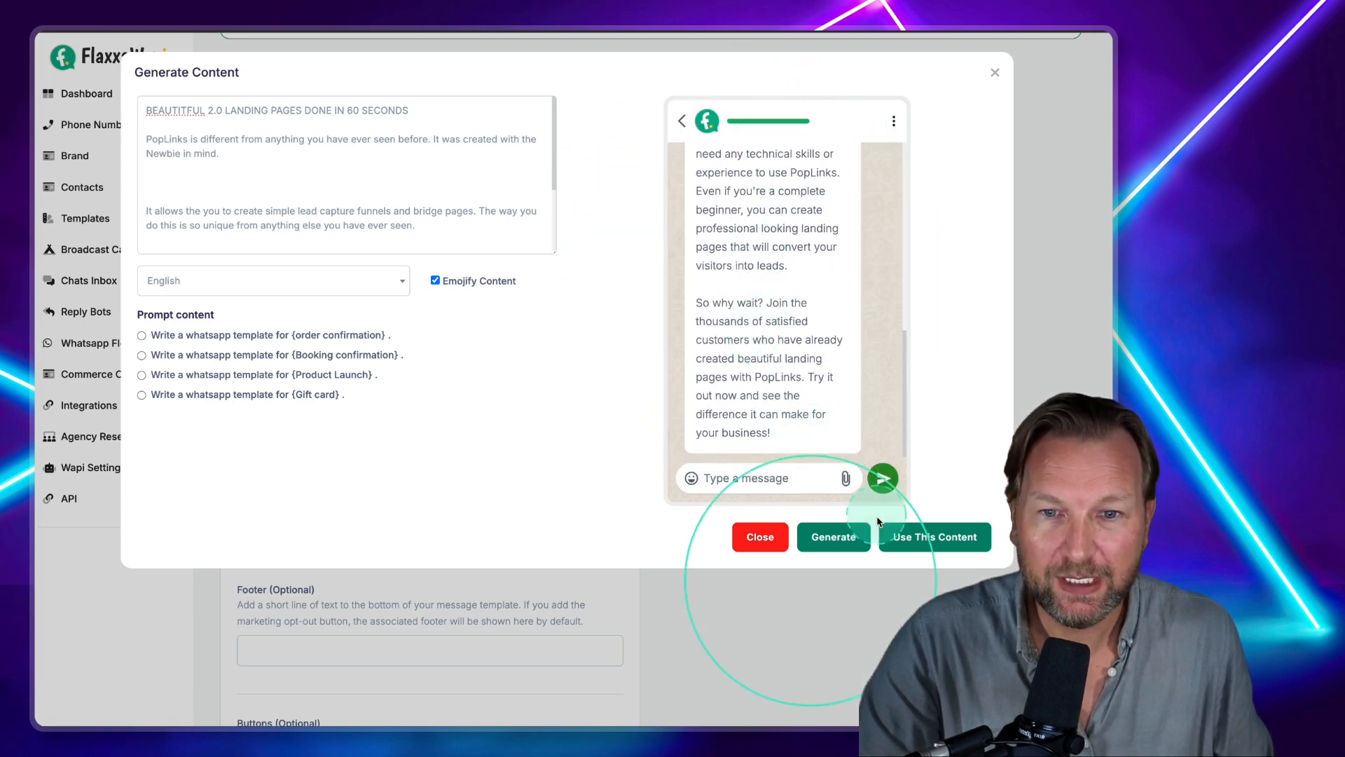
pyautogui.click(908, 537)
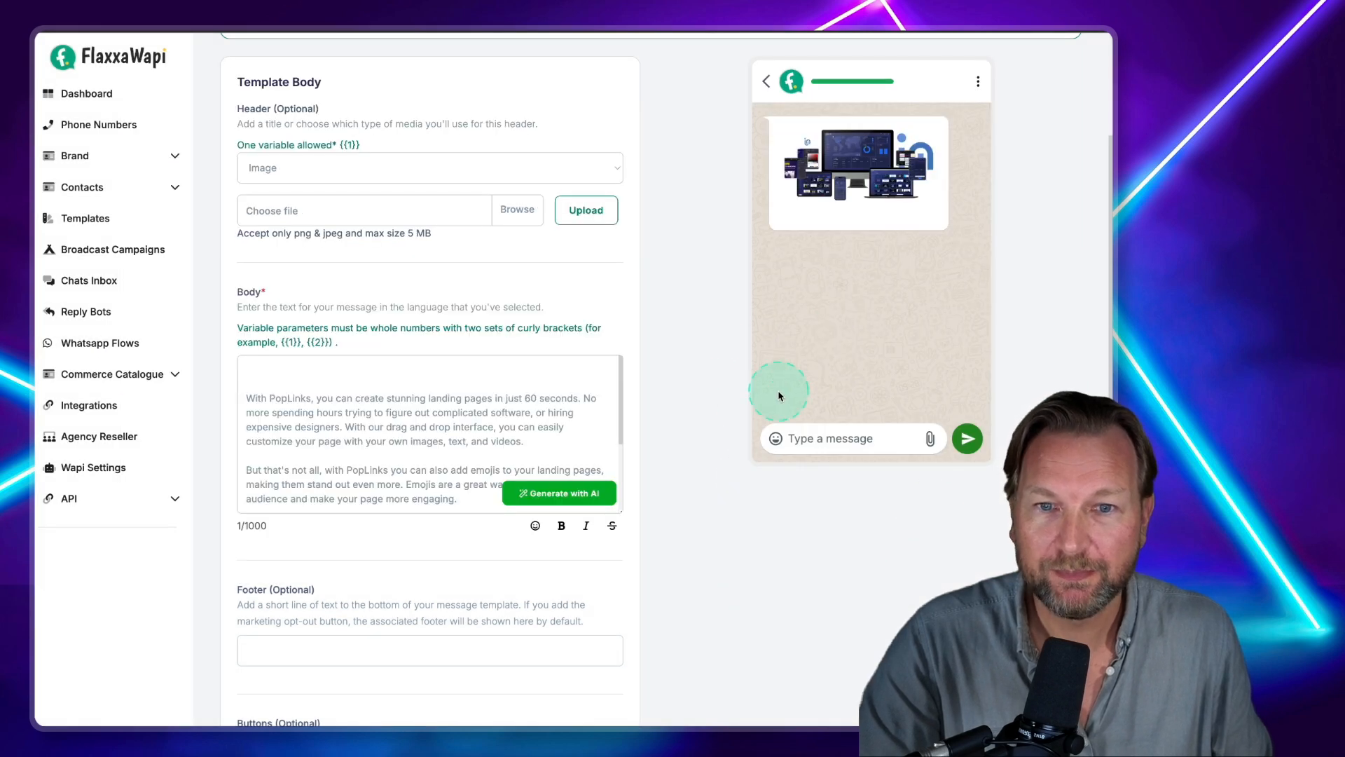
# Remove the blank lines at the start of the body text and check the message in the preview.
pyautogui.click(324, 396)
pyautogui.scroll(2, 304, 403)
pyautogui.scroll(-2, 303, 403)
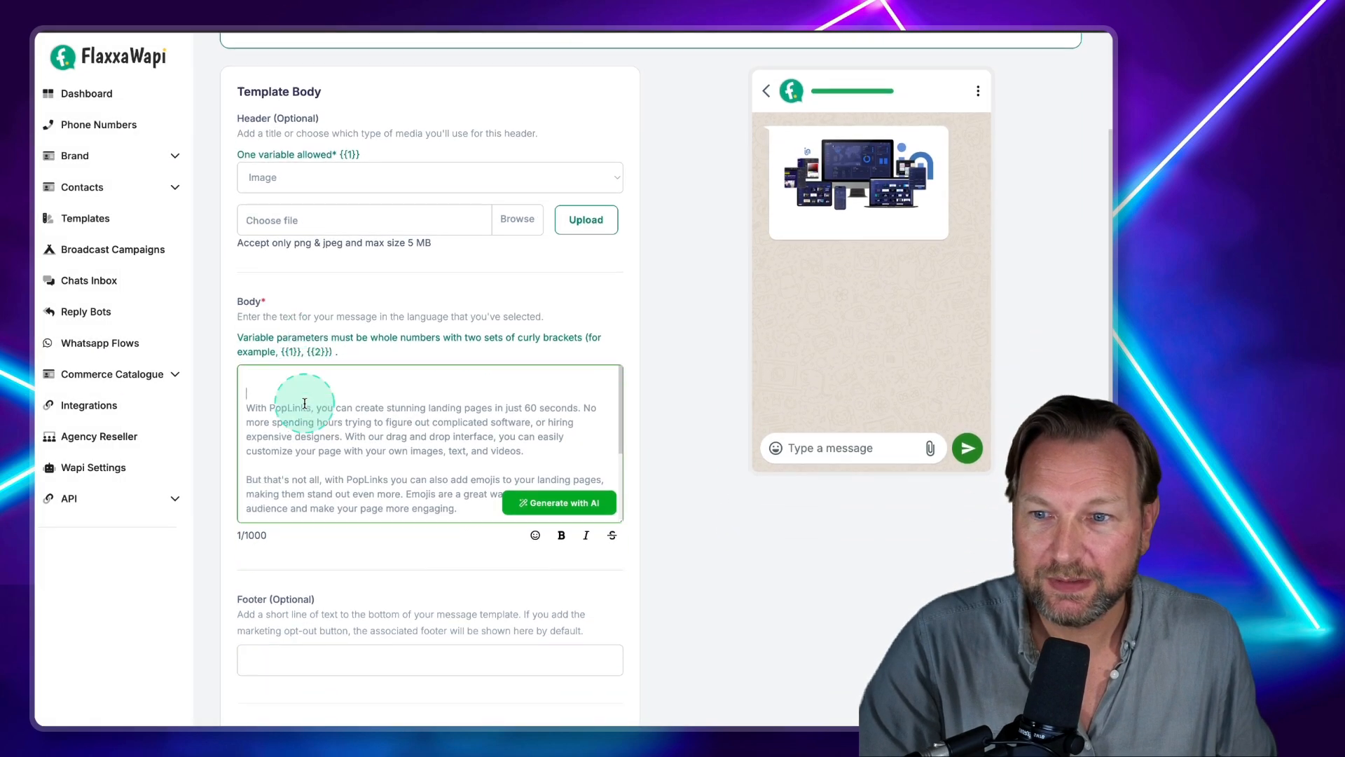
pyautogui.press('Delete')
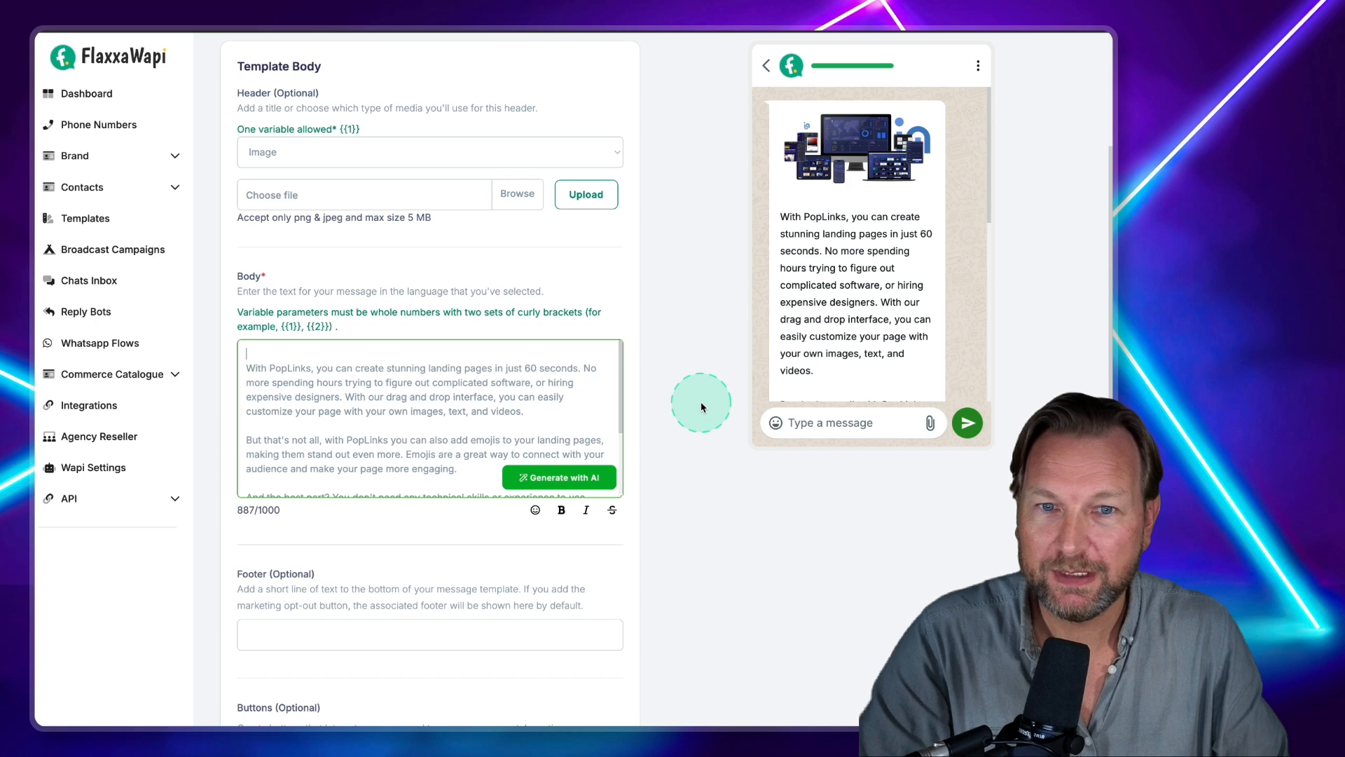
pyautogui.press('Delete')
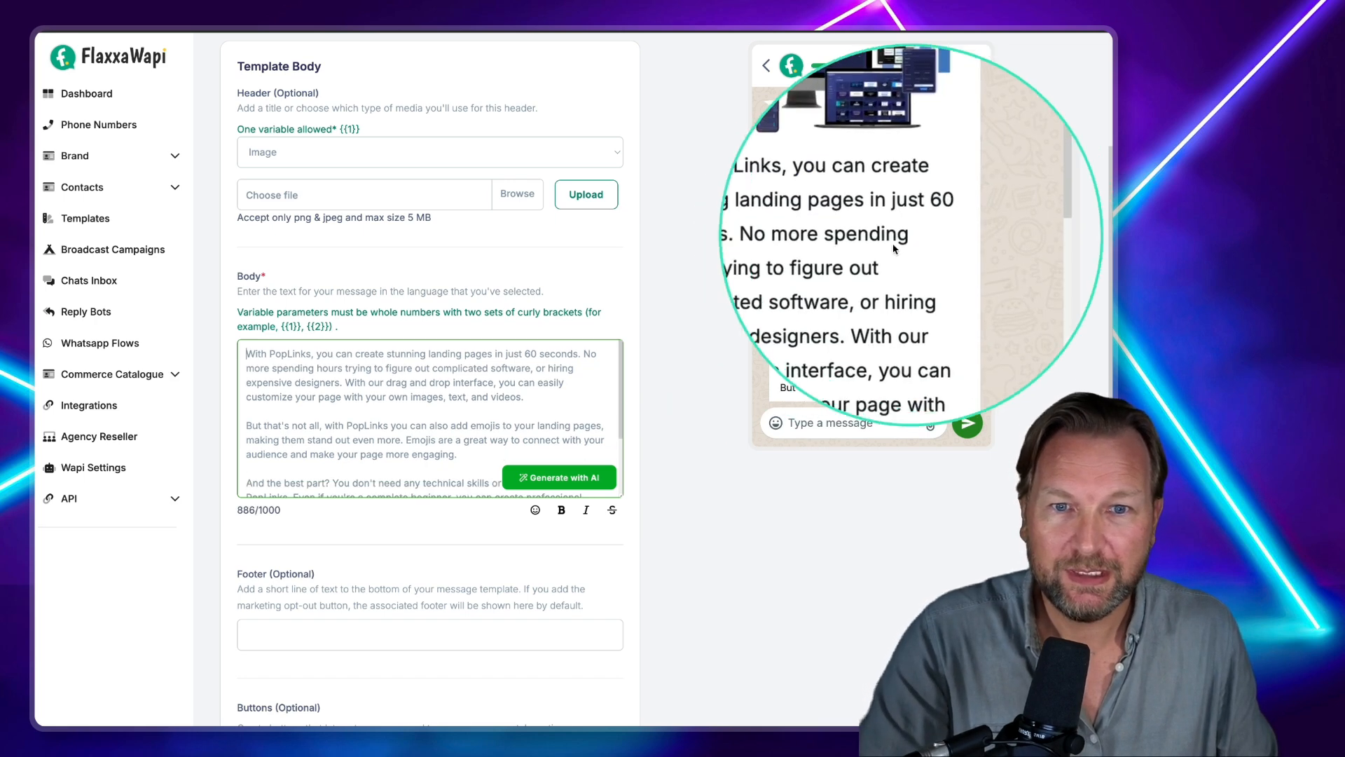
pyautogui.scroll(-1, 854, 321)
pyautogui.scroll(-3, 591, 354)
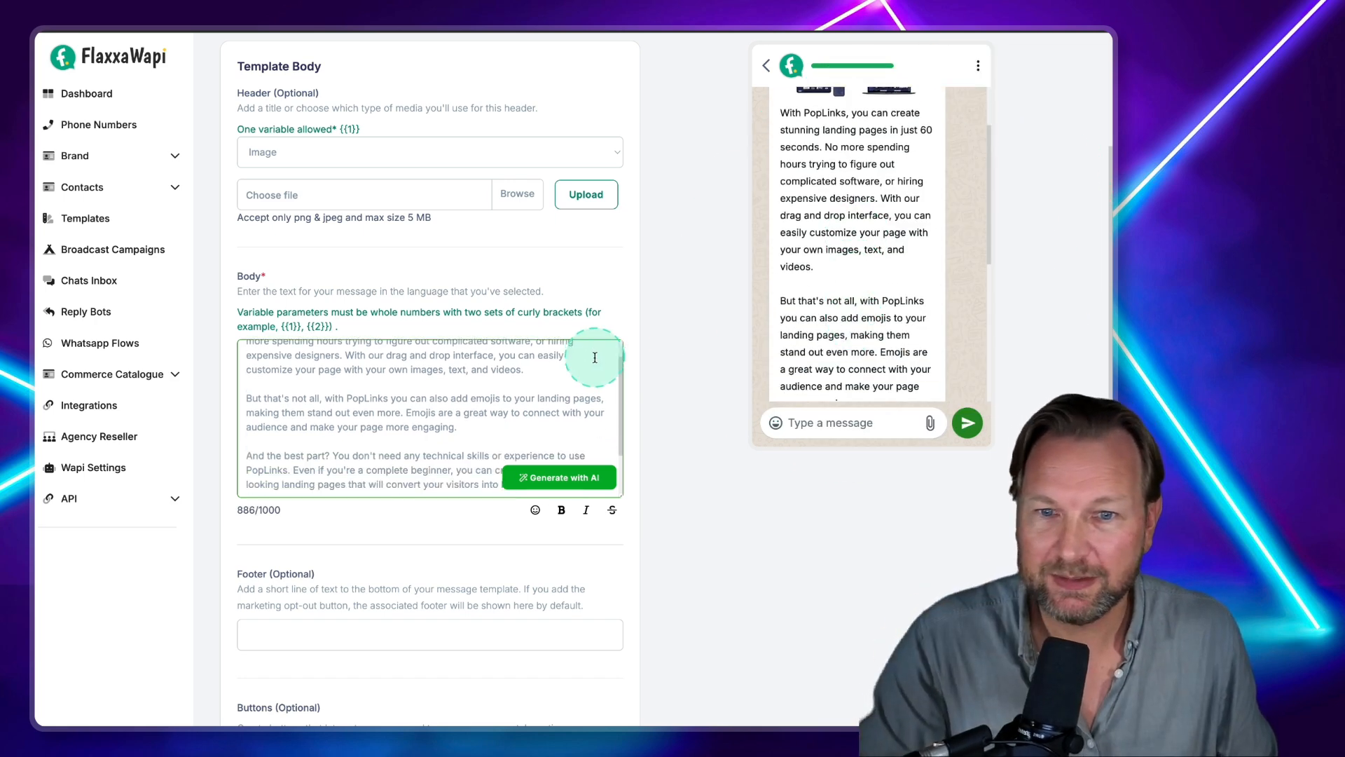
# Set the template's footer text to "Type stop to stop receiving messages".
pyautogui.scroll(-2, 477, 396)
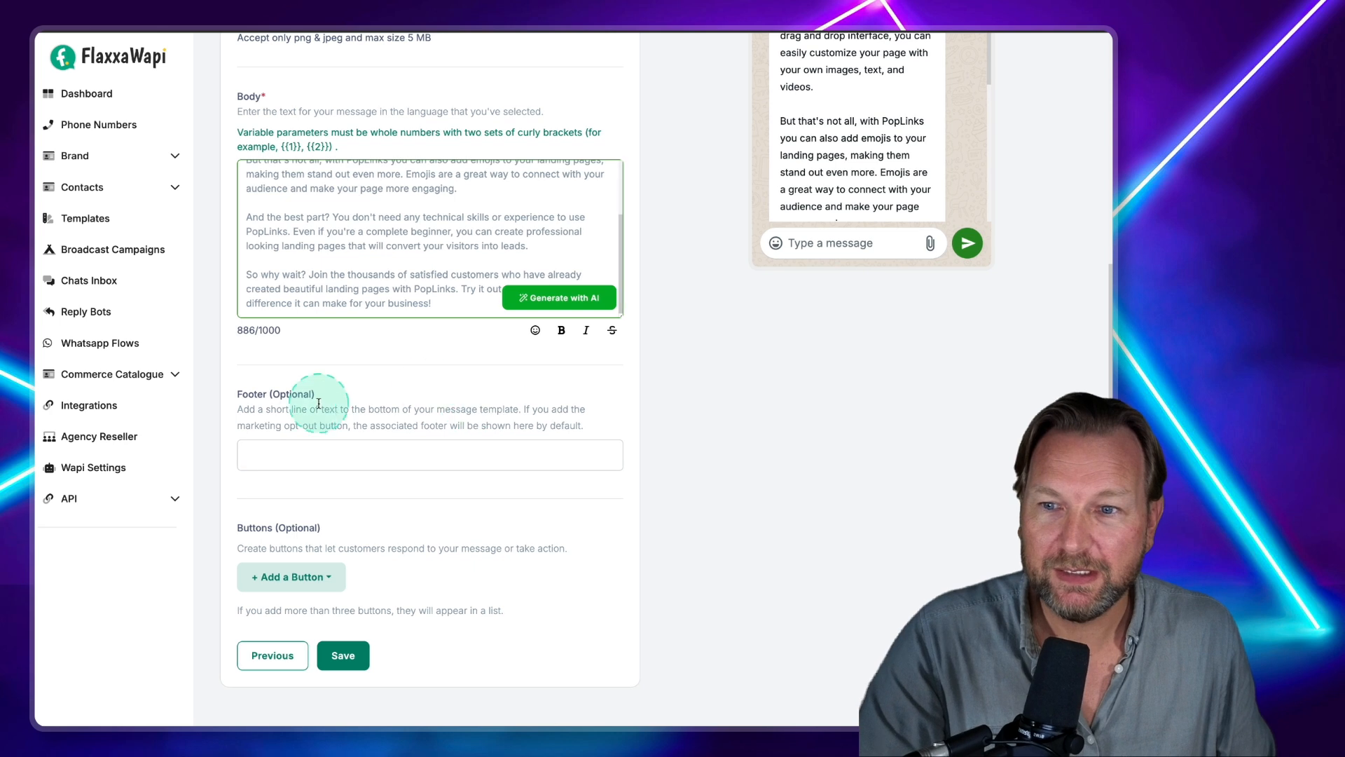
pyautogui.click(299, 447)
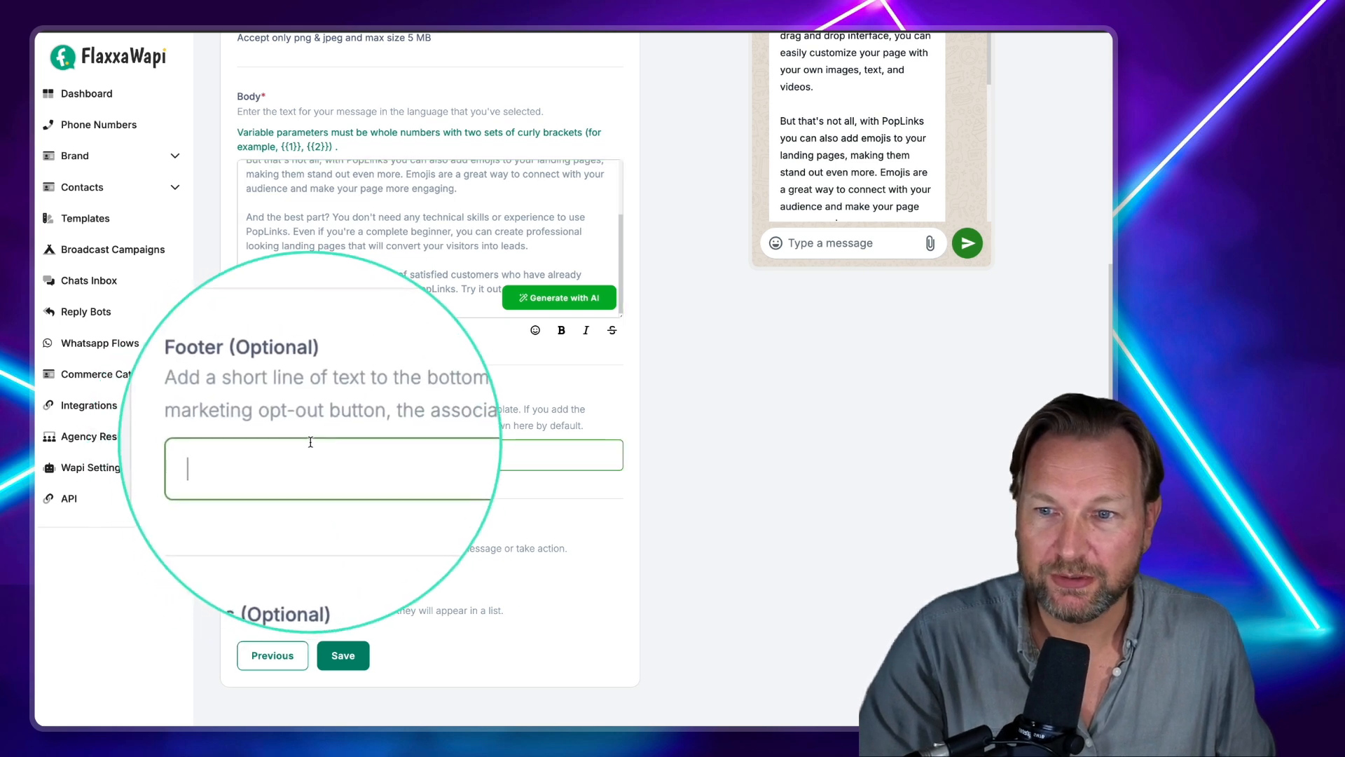
pyautogui.click(365, 467)
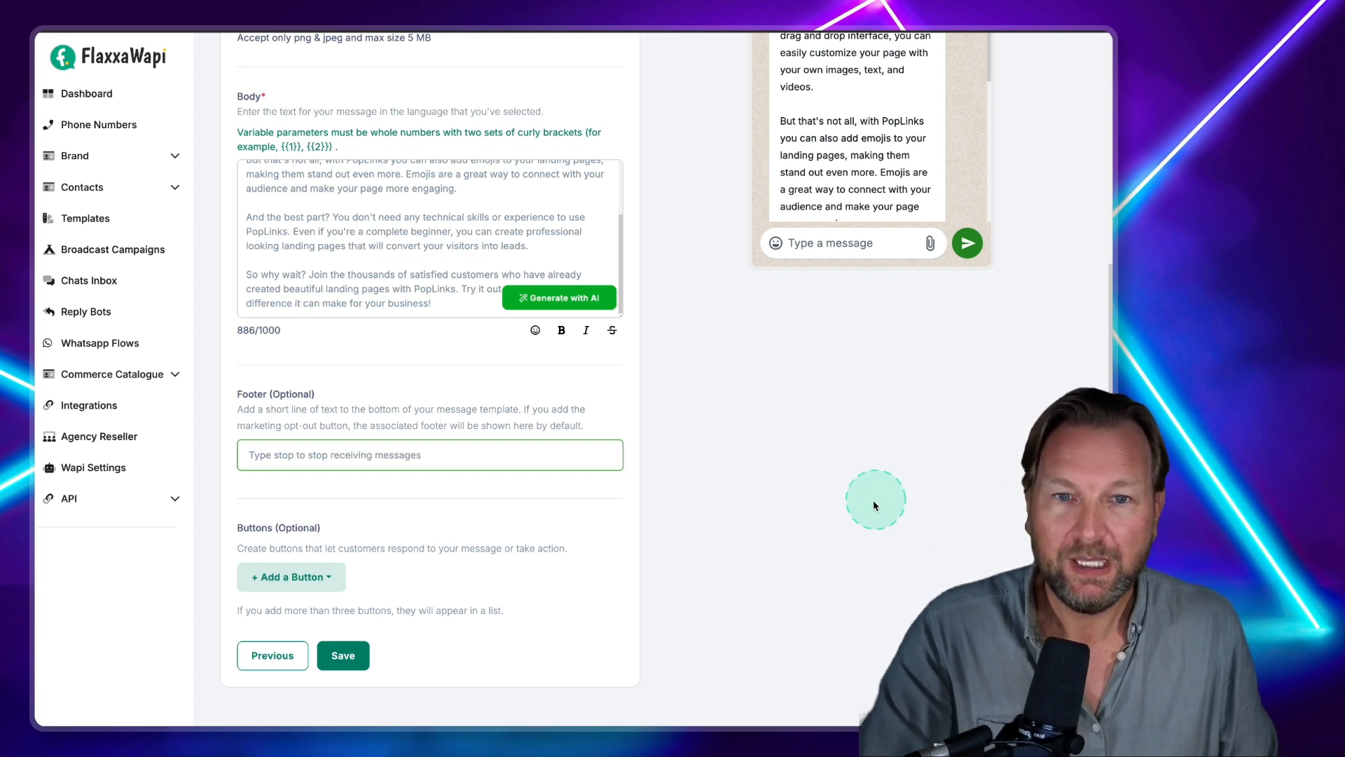
# Add a Visit Website call-to-action button linking to the poplinks-review page and check it in the message preview.
pyautogui.scroll(-1, 281, 580)
pyautogui.click(281, 580)
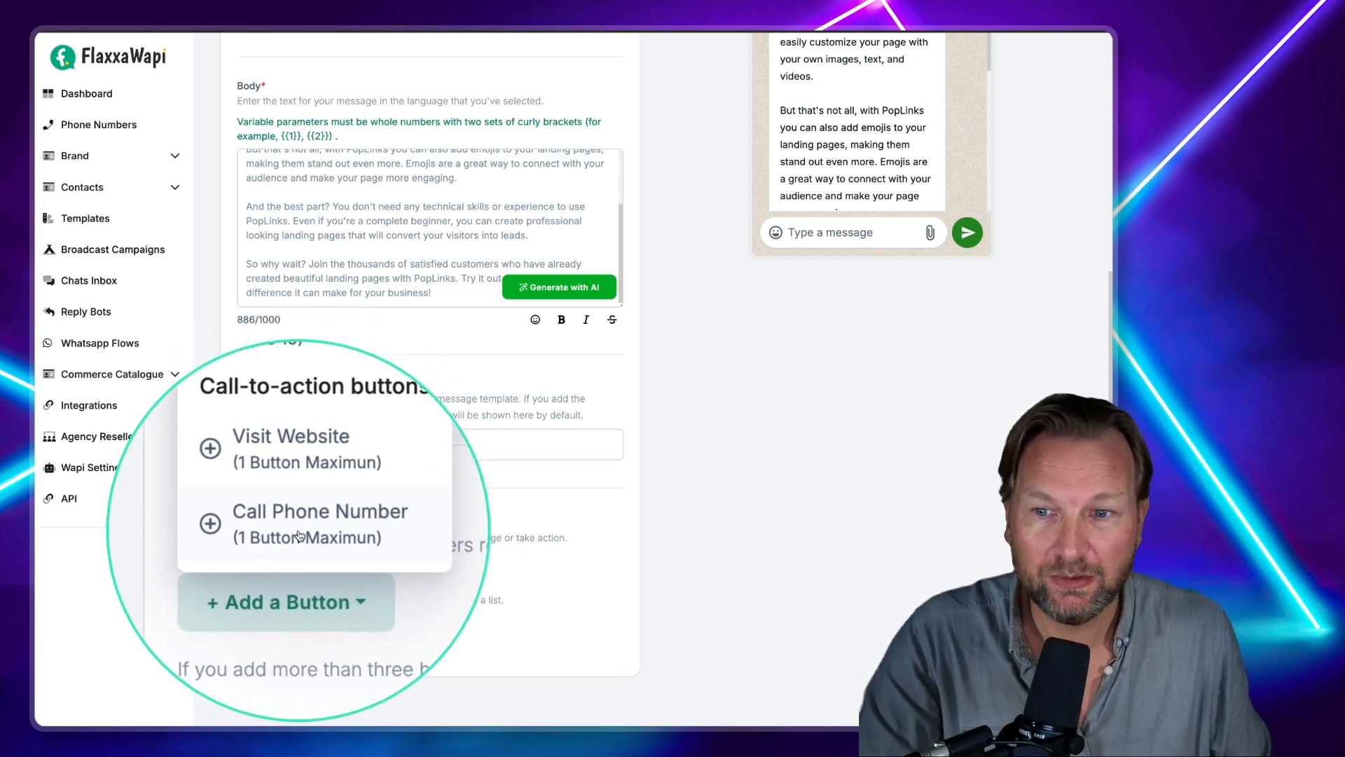
pyautogui.click(305, 495)
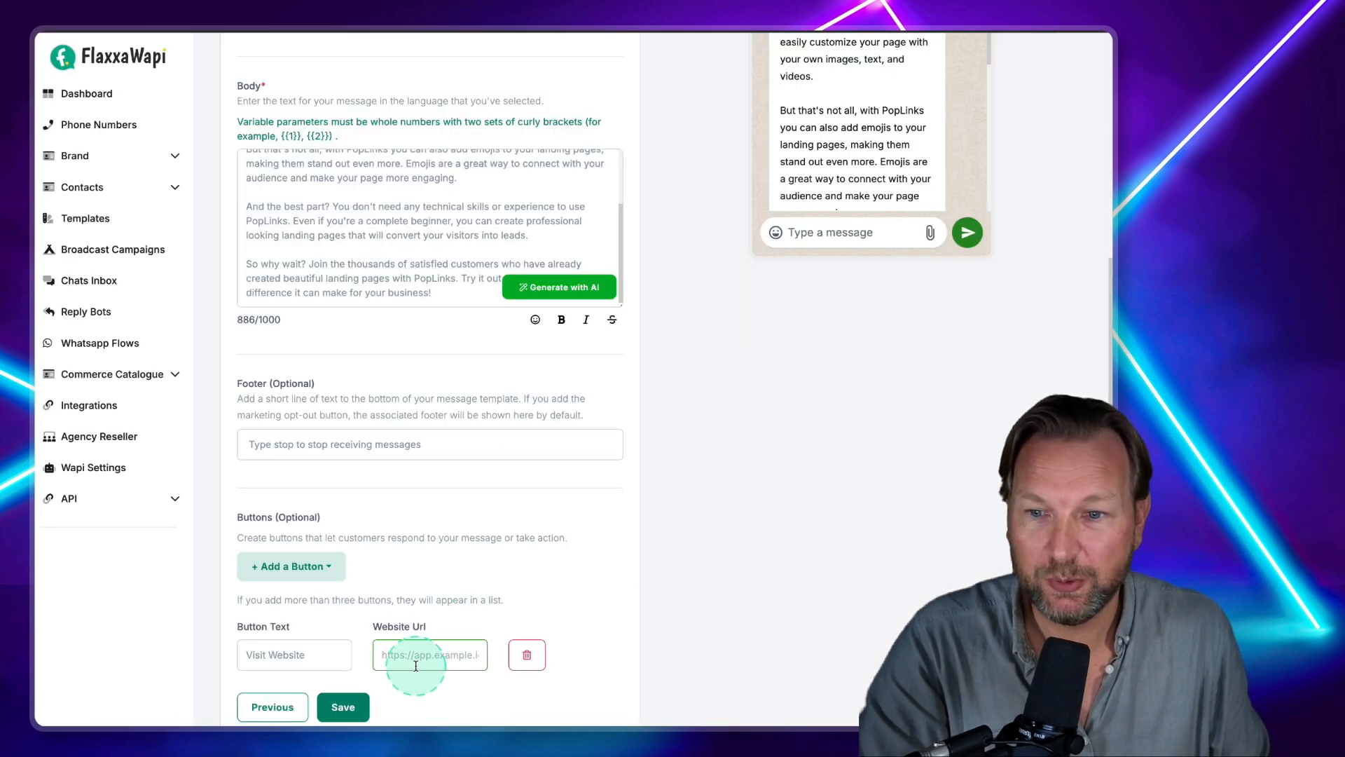
pyautogui.hotkey('ctrl', 'v')
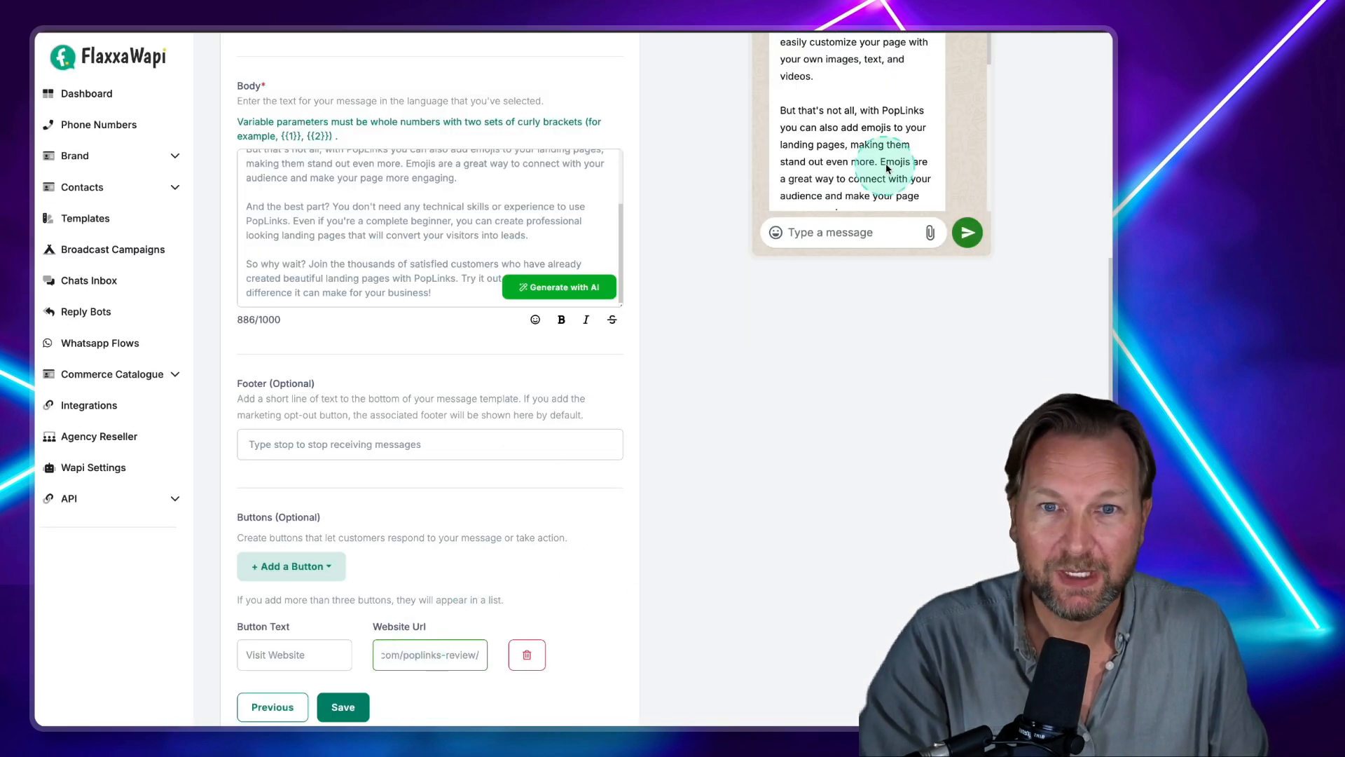
pyautogui.scroll(-5, 893, 169)
pyautogui.scroll(2, 855, 202)
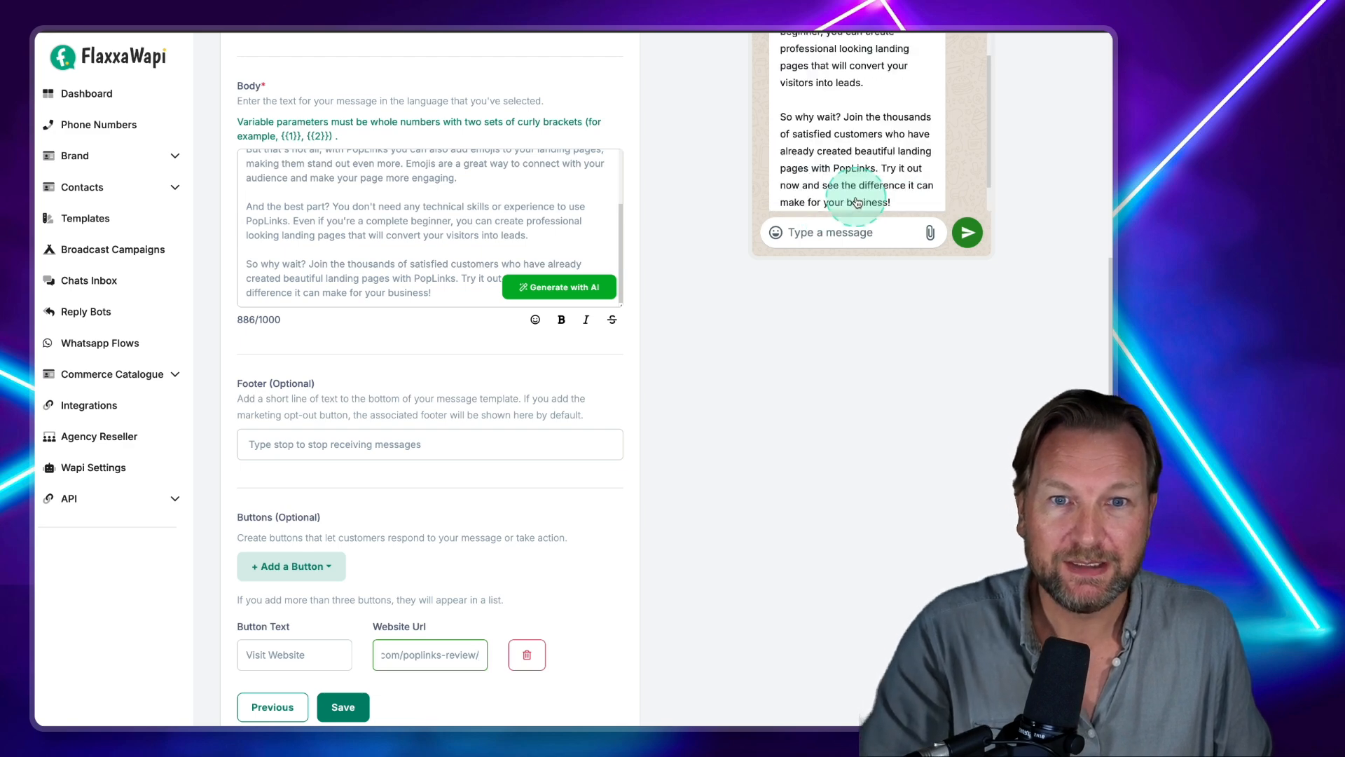
pyautogui.scroll(-2, 857, 202)
pyautogui.scroll(3, 1050, 257)
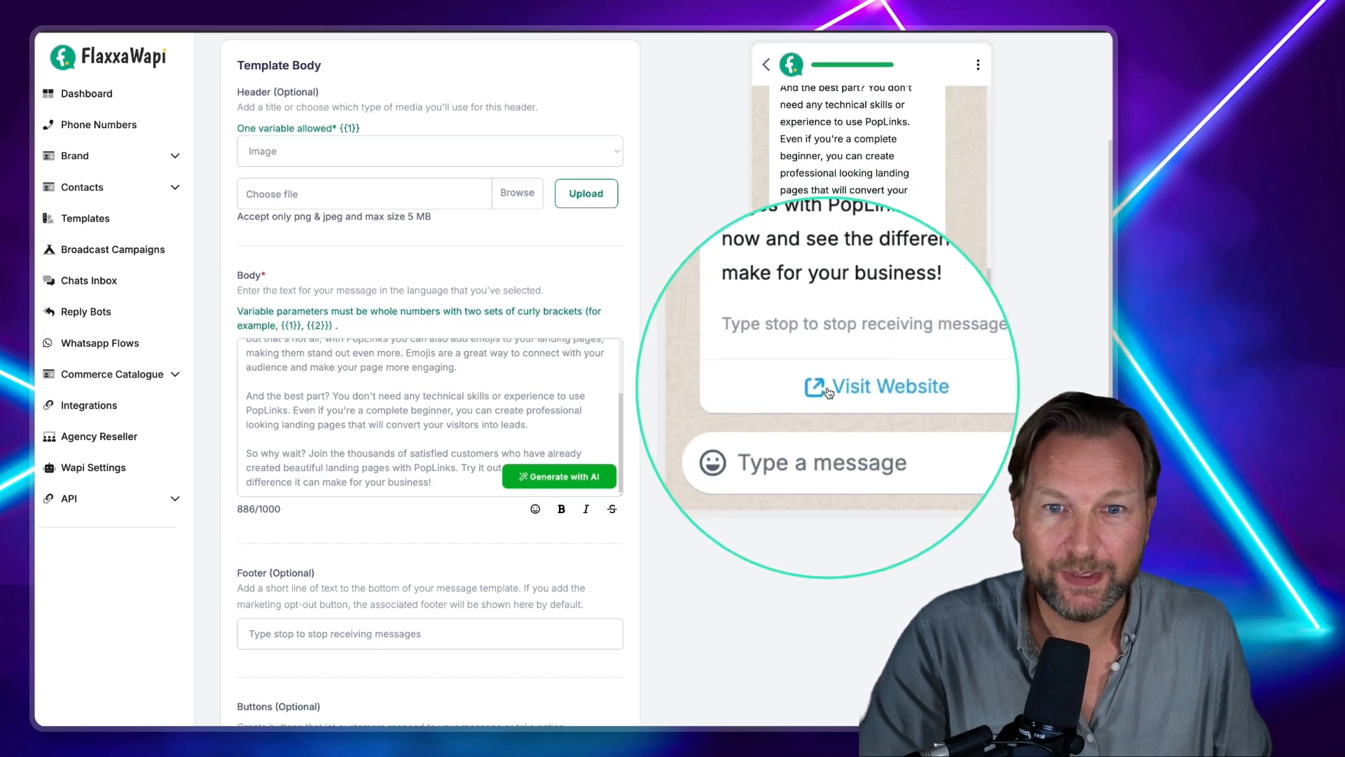
# Add a Call Us phone button, fill in a phone number and check it in the message preview.
pyautogui.scroll(-3, 702, 380)
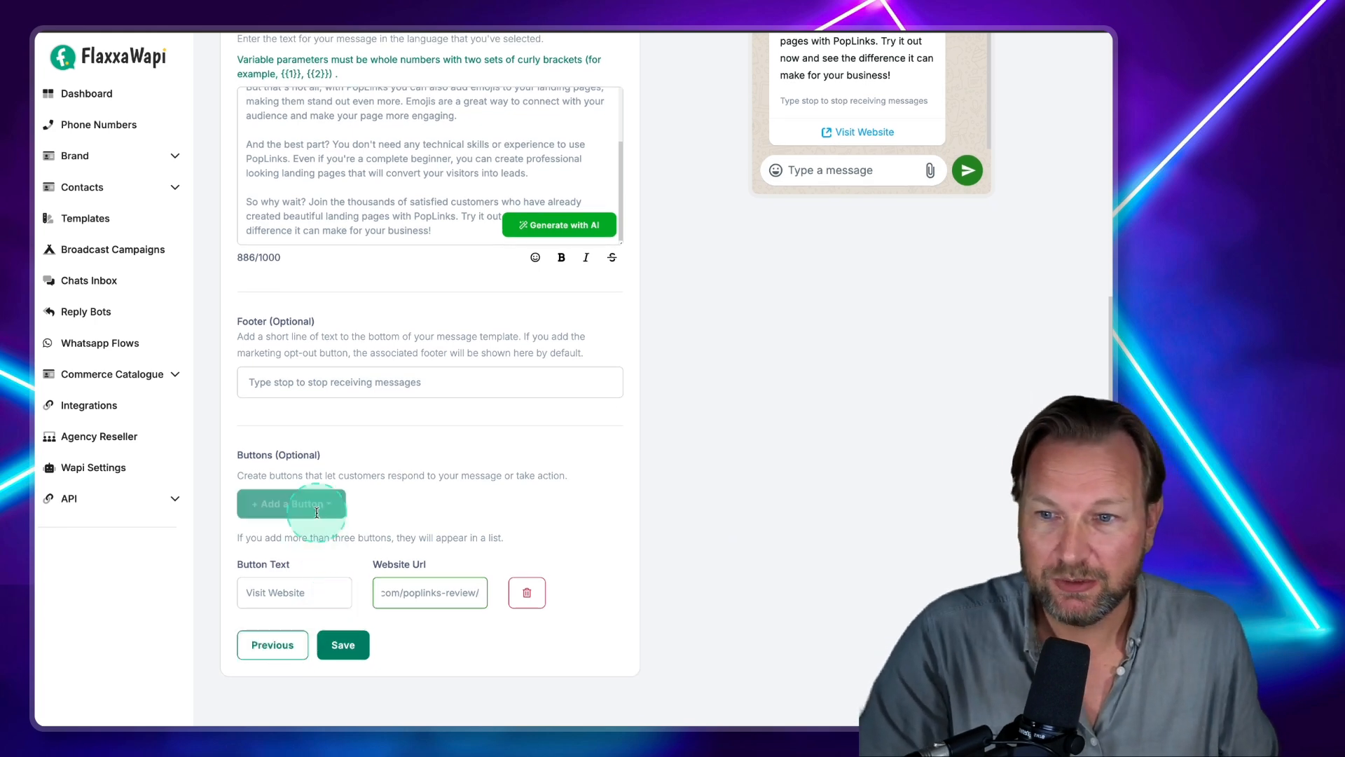
pyautogui.click(291, 504)
pyautogui.click(286, 672)
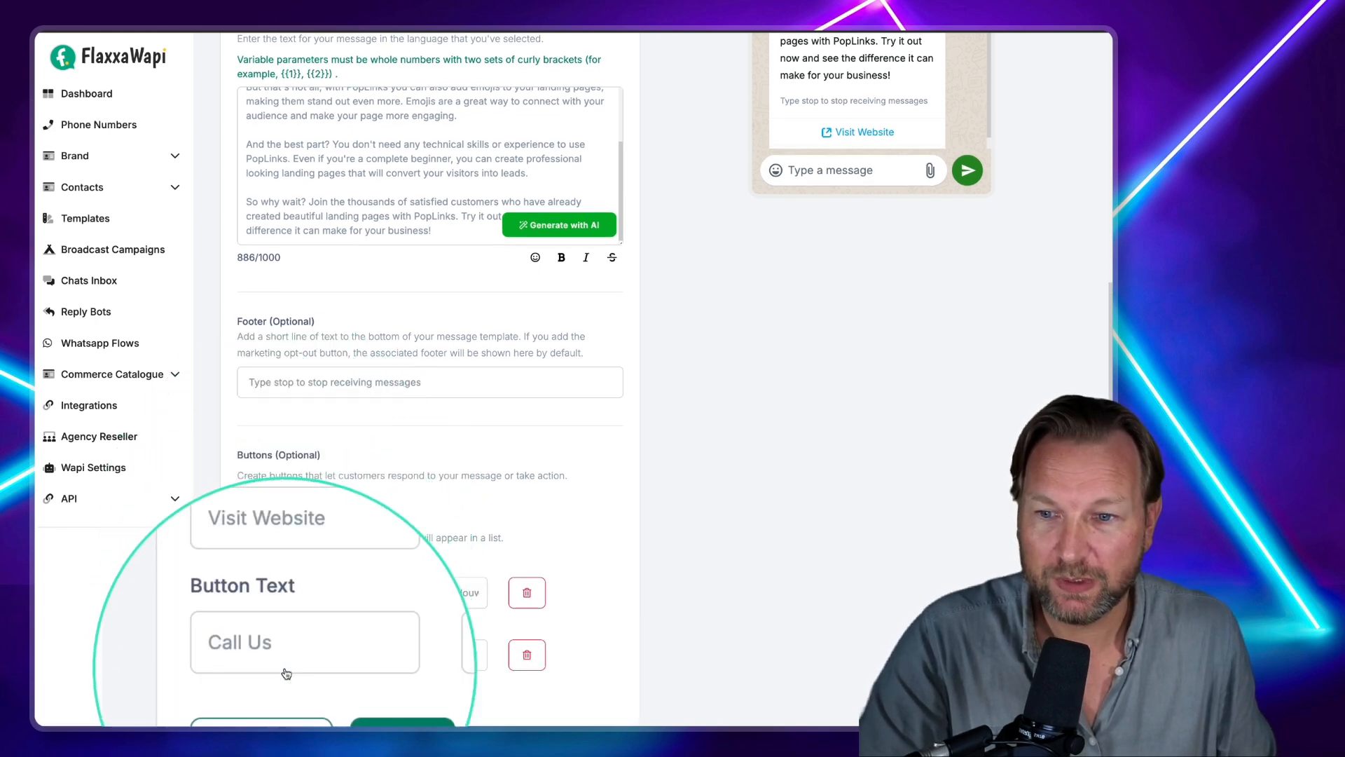
pyautogui.scroll(-1, 511, 627)
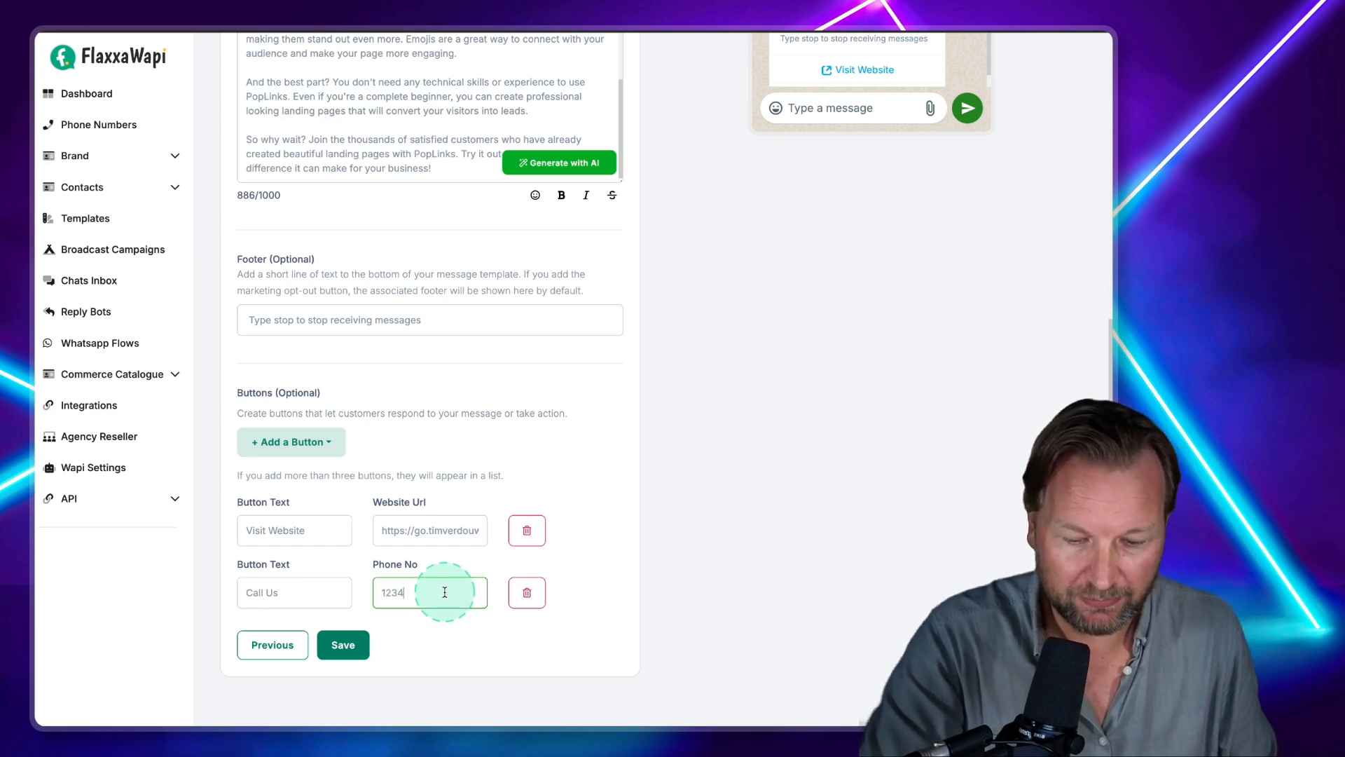
pyautogui.write('90')
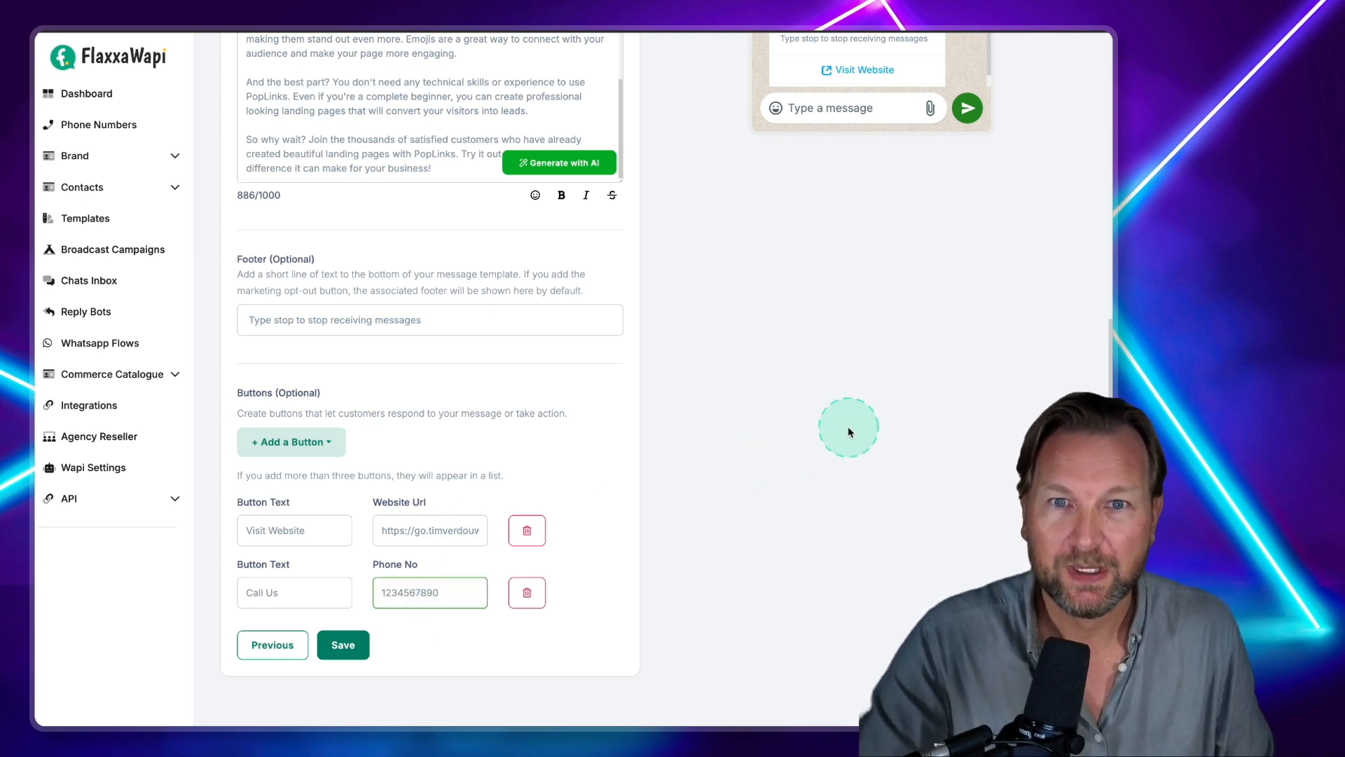
pyautogui.click(836, 424)
pyautogui.scroll(3, 851, 413)
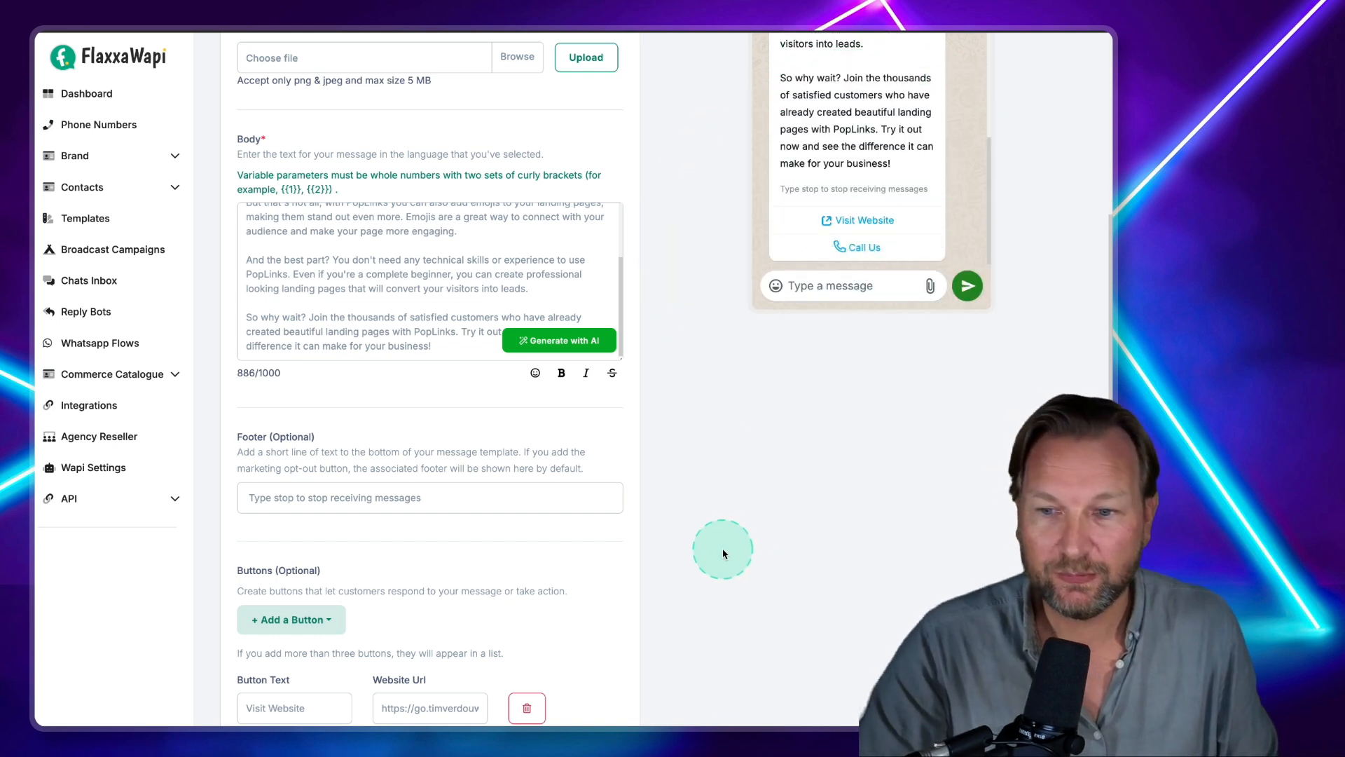
# Delete the Call Us and Visit Website buttons from the template.
pyautogui.scroll(-3, 497, 576)
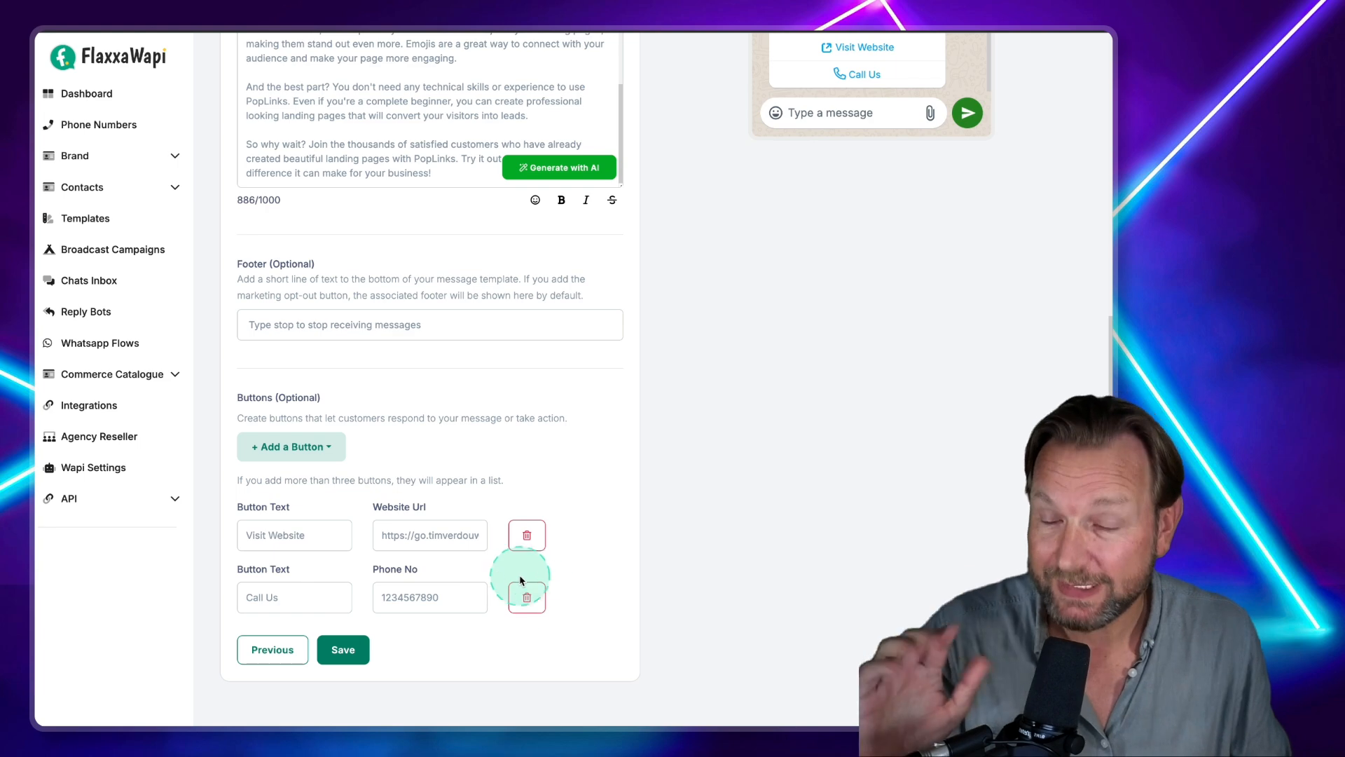
pyautogui.click(534, 602)
pyautogui.click(530, 595)
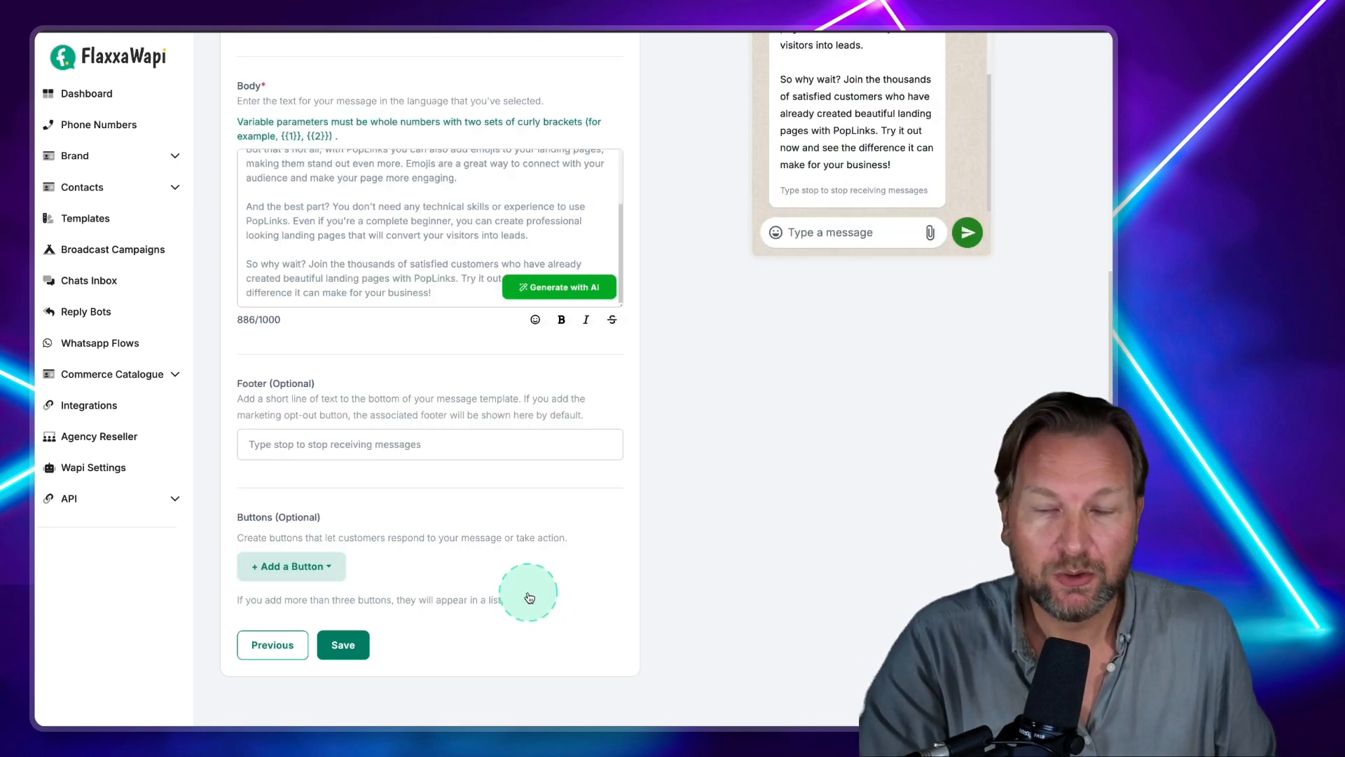
# Add a custom quick reply button with the text "Tell me more about Poplinks" and check it in the message preview.
pyautogui.scroll(3, 631, 534)
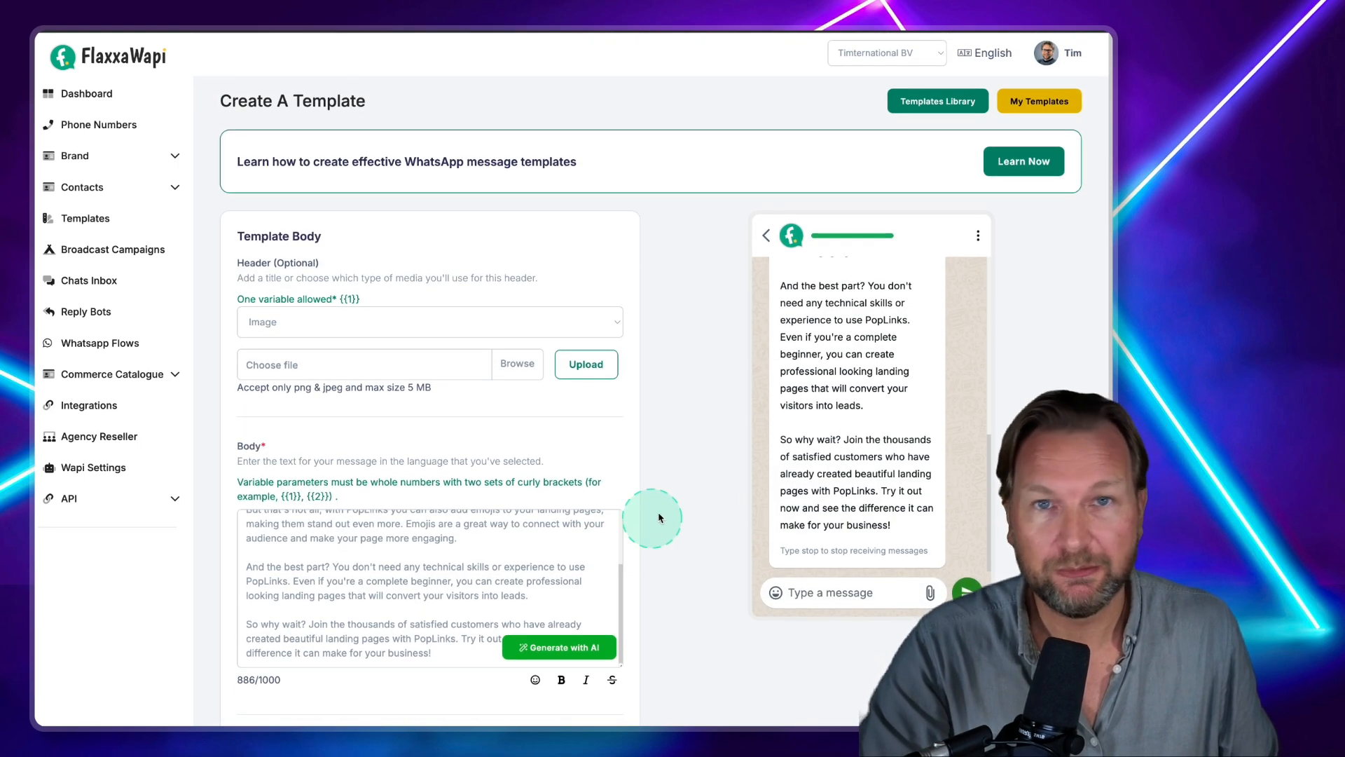
pyautogui.scroll(-1, 728, 498)
pyautogui.scroll(-5, 741, 512)
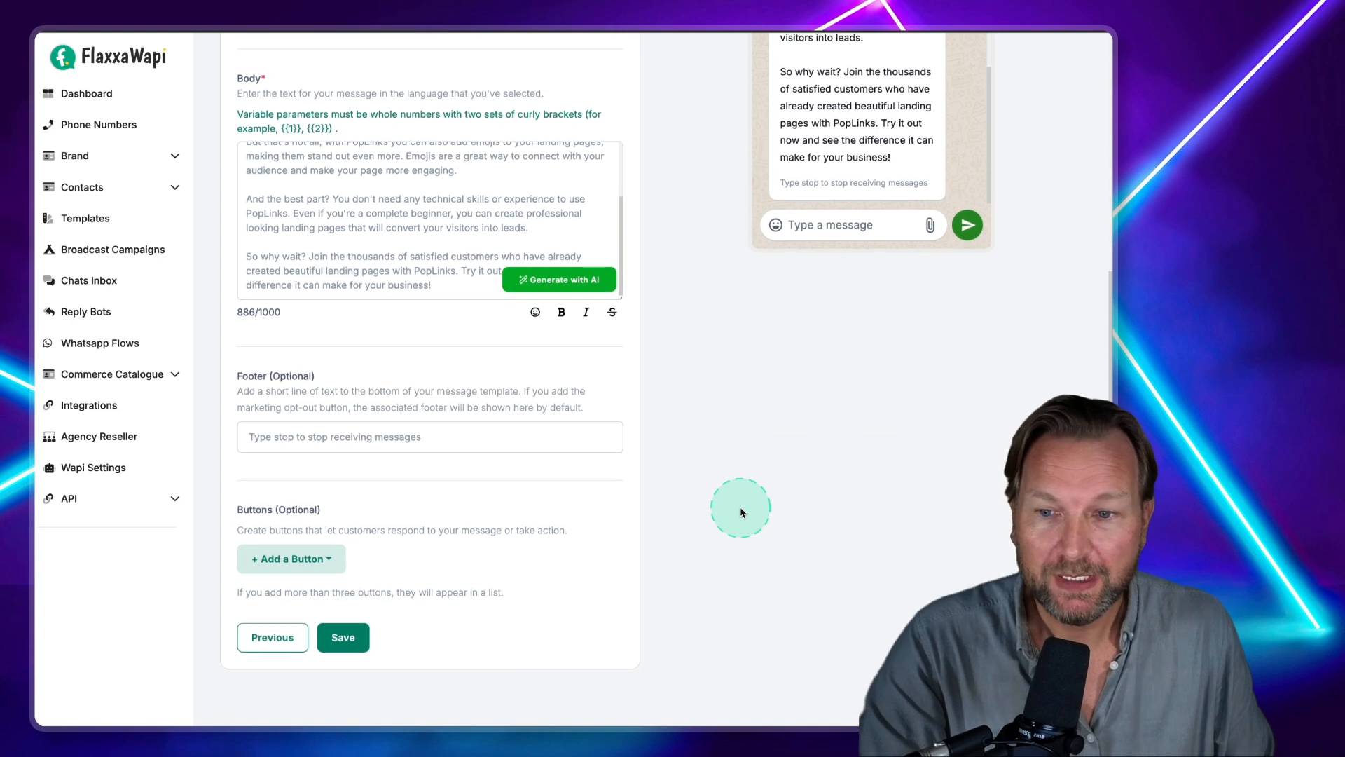
pyautogui.click(332, 569)
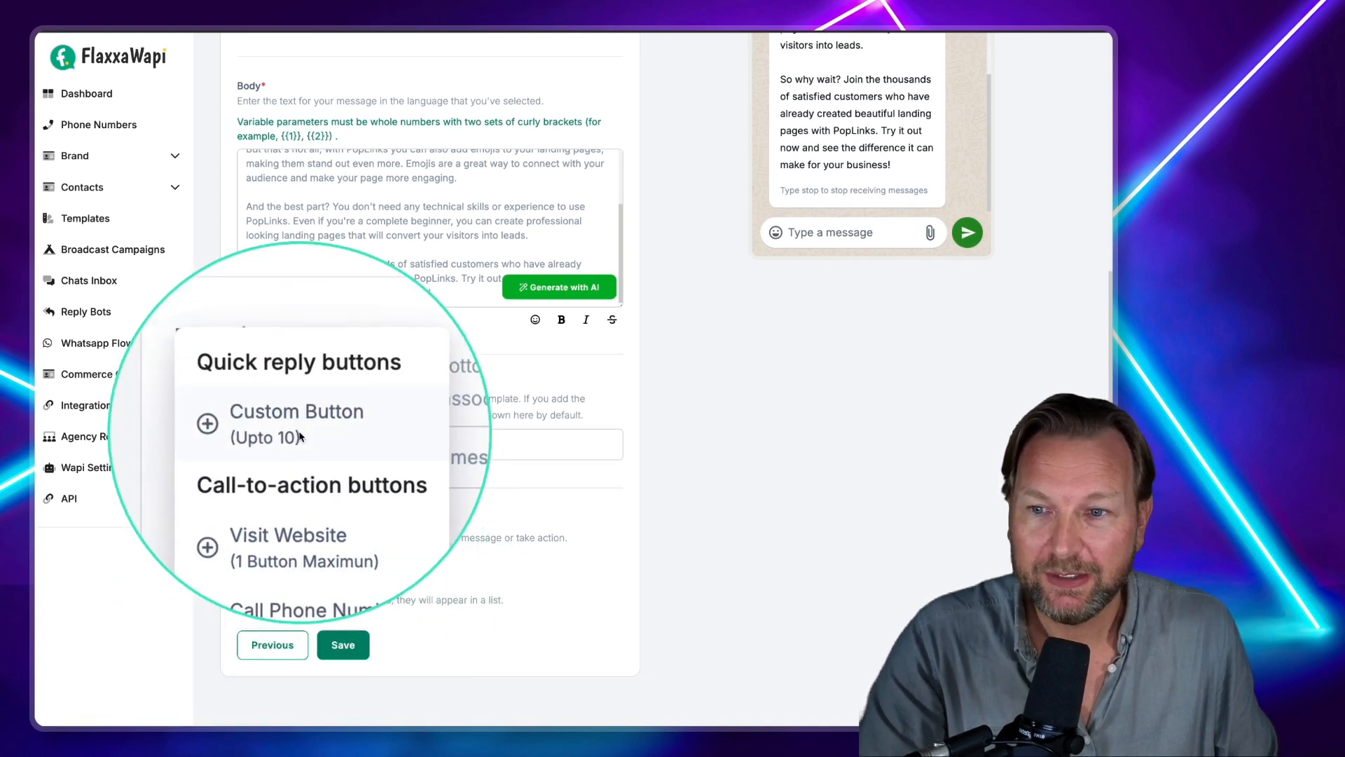
pyautogui.click(297, 426)
pyautogui.scroll(-2, 586, 549)
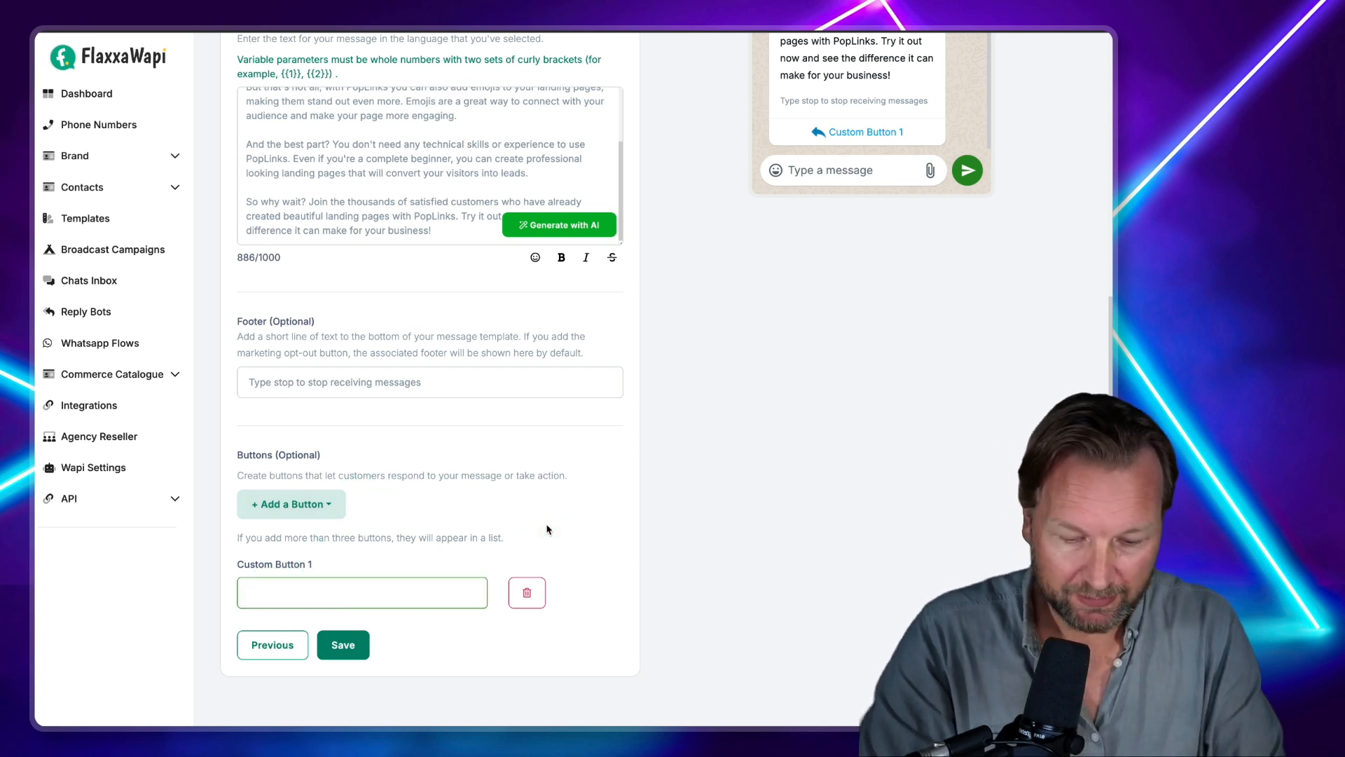
pyautogui.write('Chec')
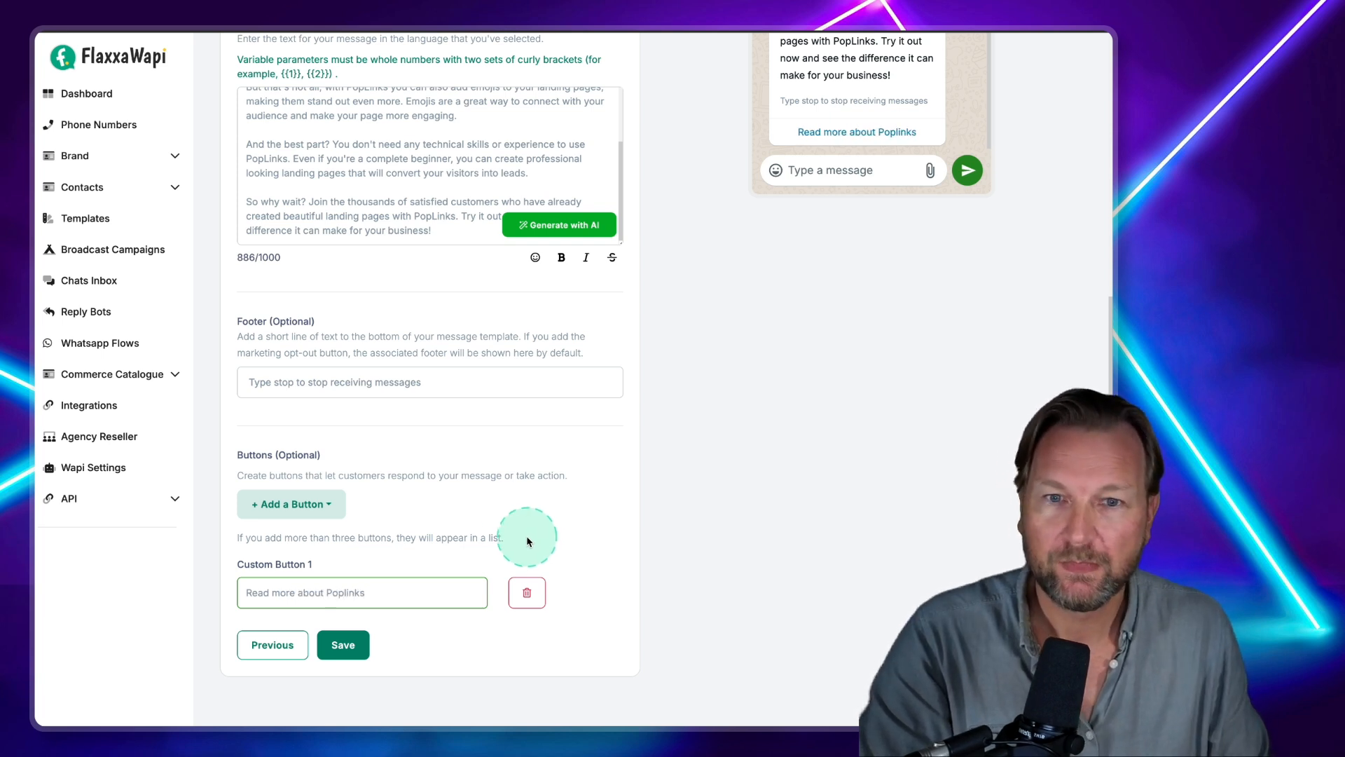
pyautogui.click(297, 576)
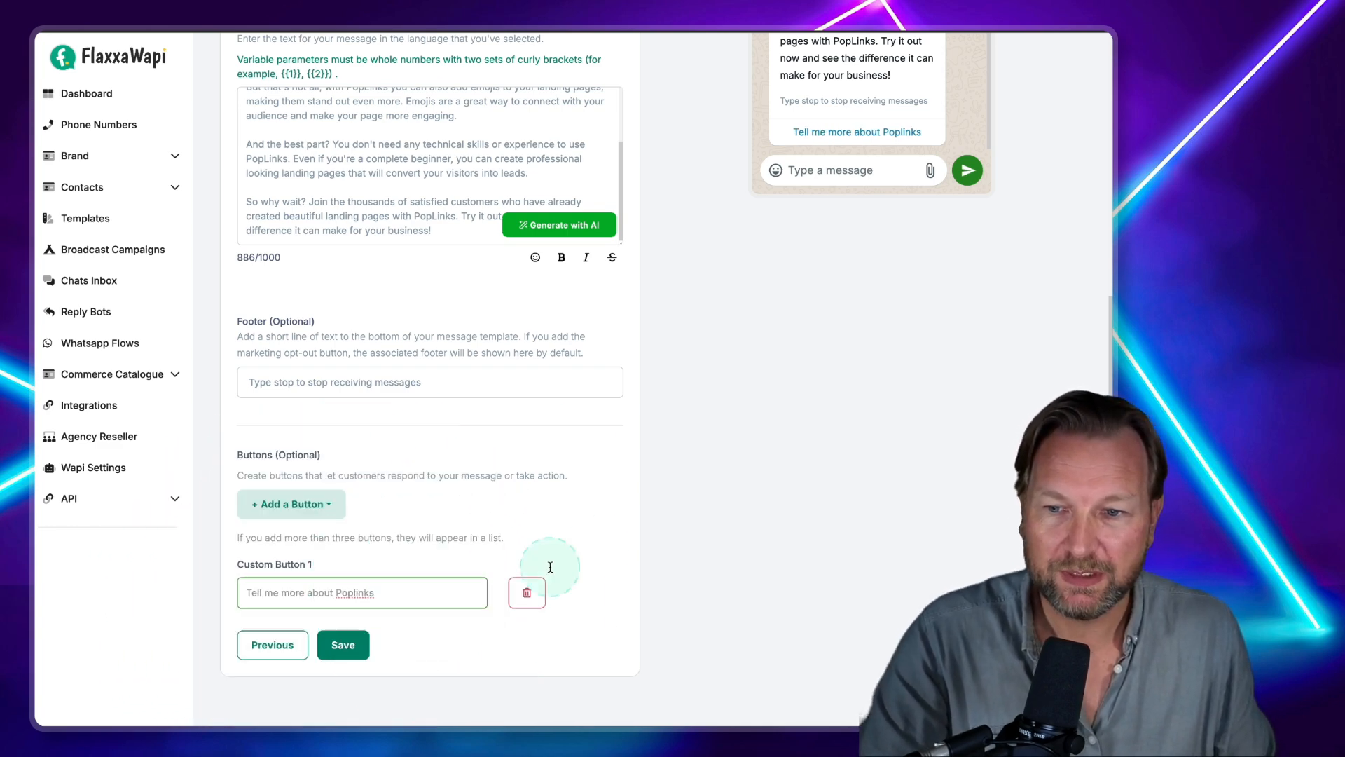
pyautogui.scroll(4, 676, 435)
pyautogui.scroll(-1, 825, 355)
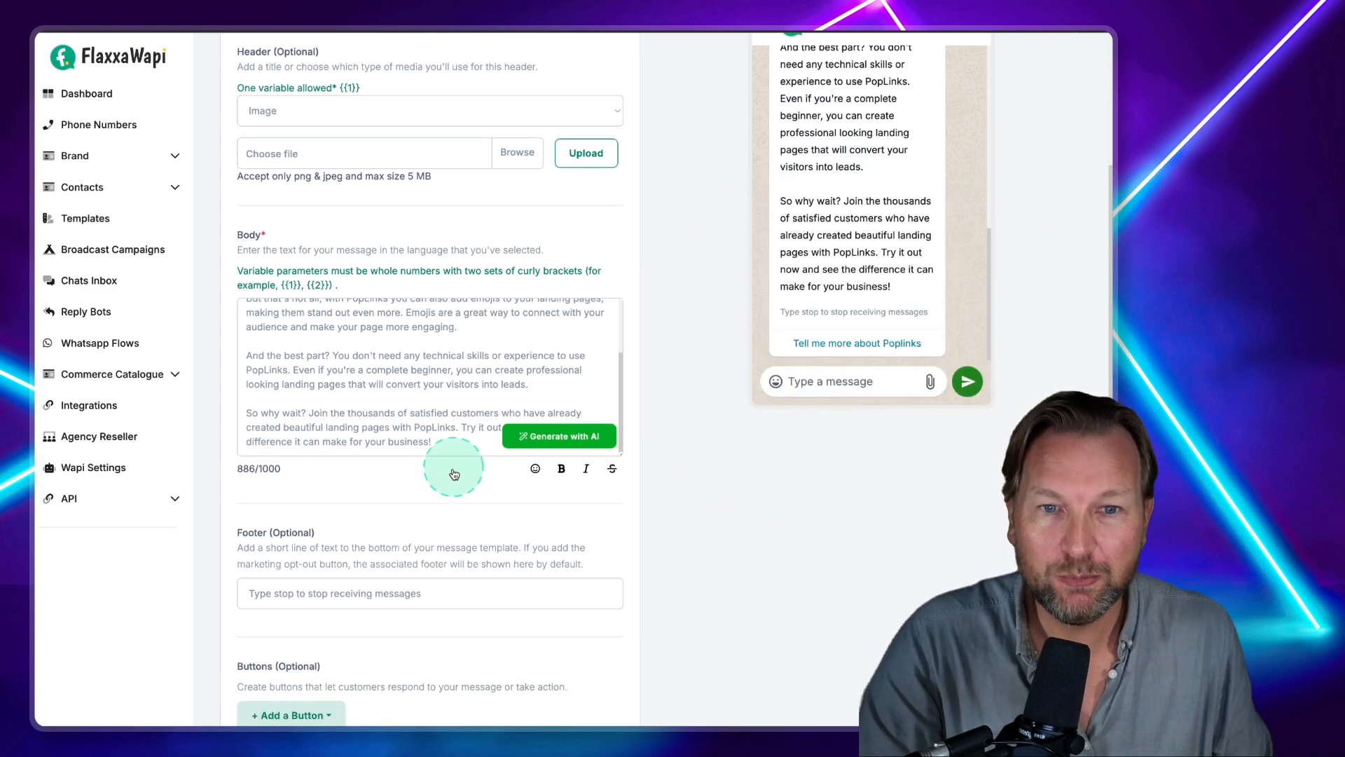
# Copy the custom button's text and save the template.
pyautogui.scroll(-3, 454, 474)
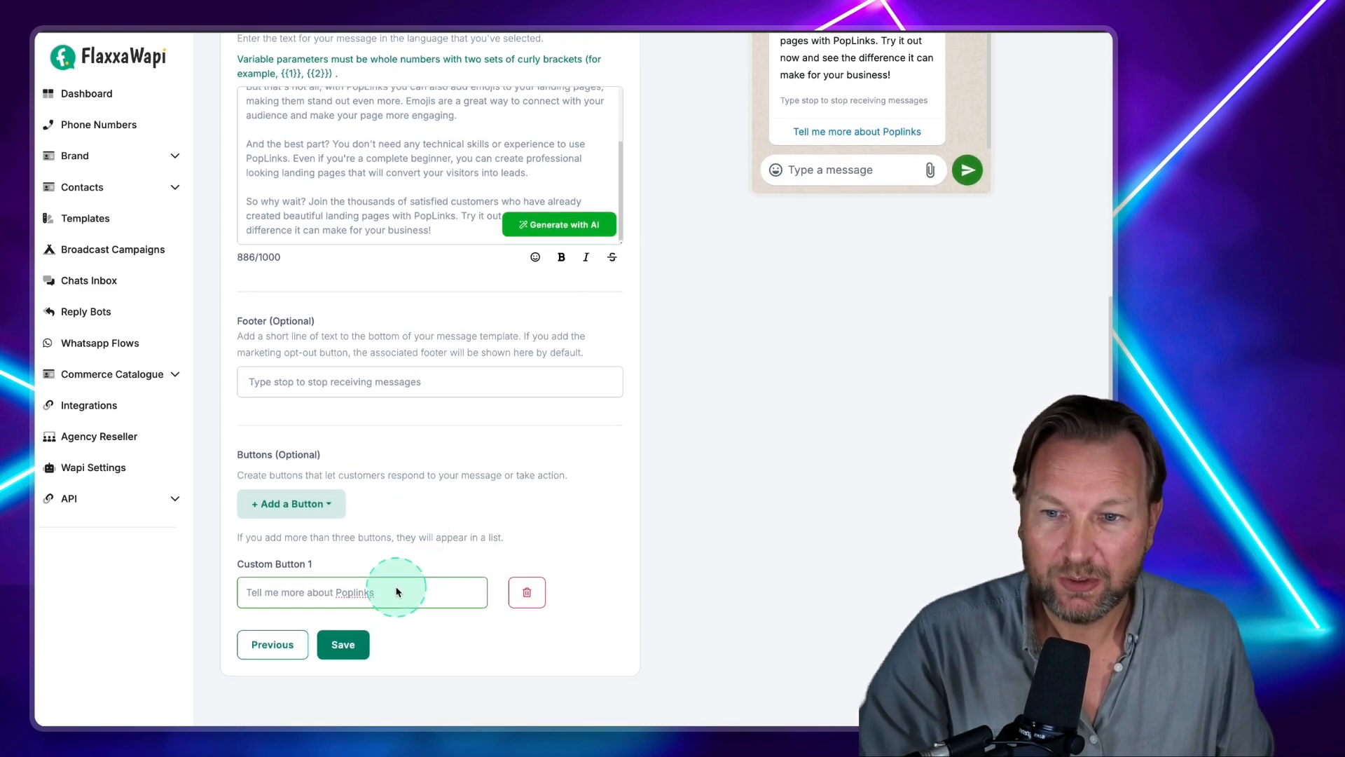
pyautogui.moveTo(397, 592); pyautogui.dragTo(241, 593)
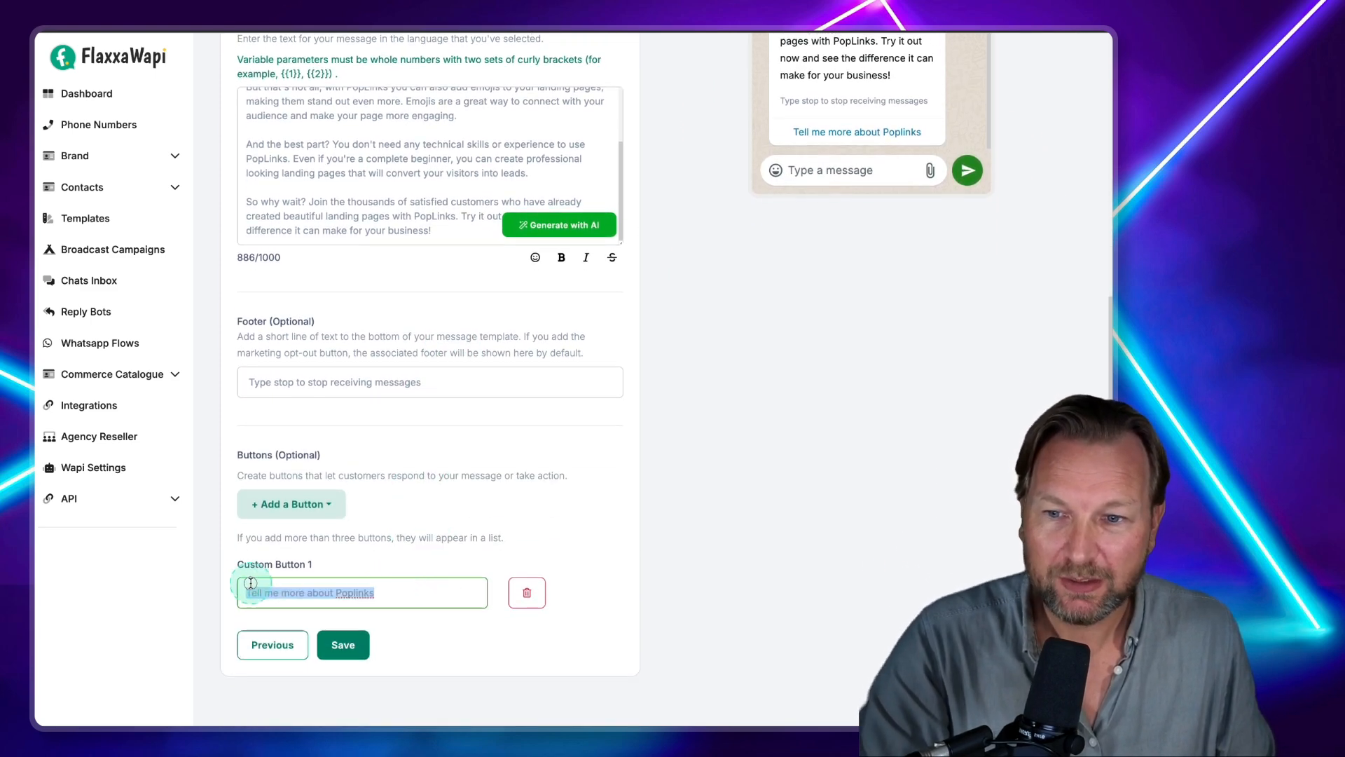
pyautogui.rightClick(287, 596)
pyautogui.click(311, 594)
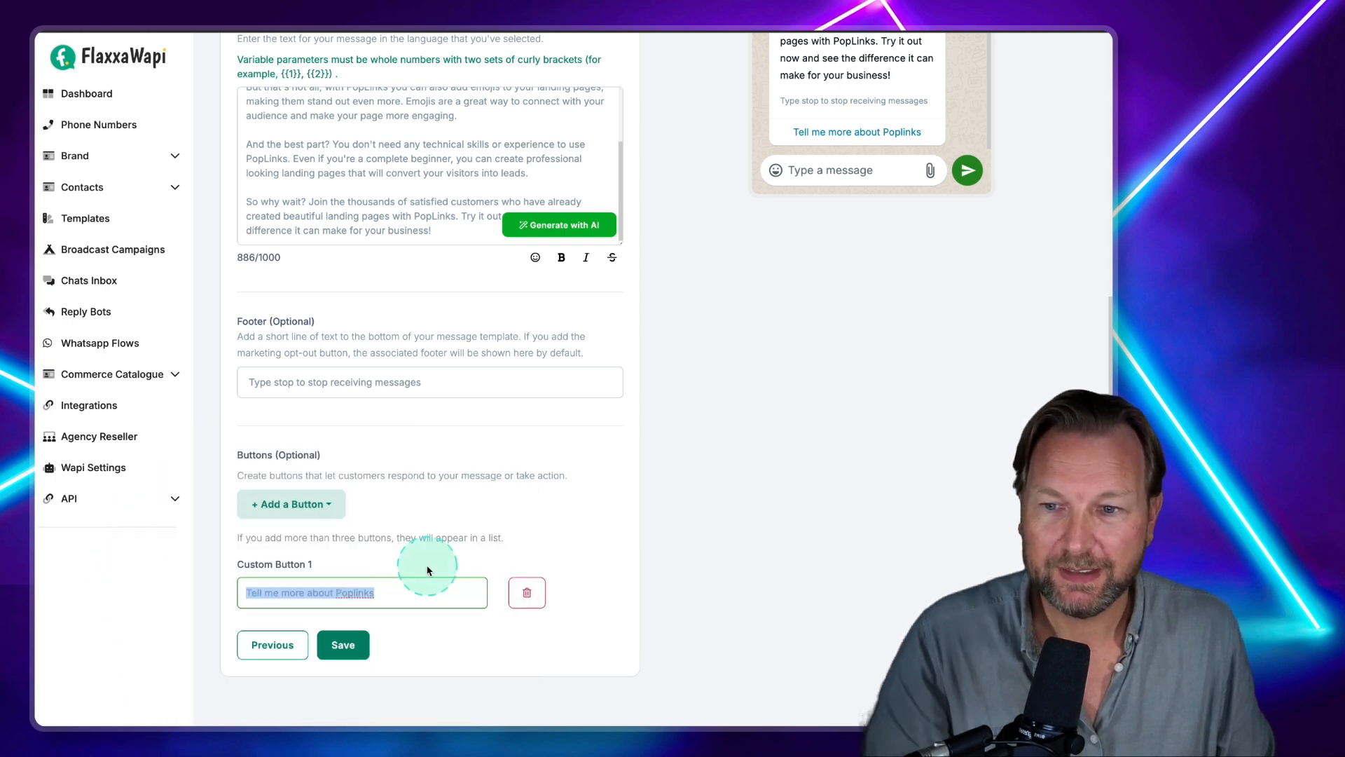
pyautogui.click(343, 645)
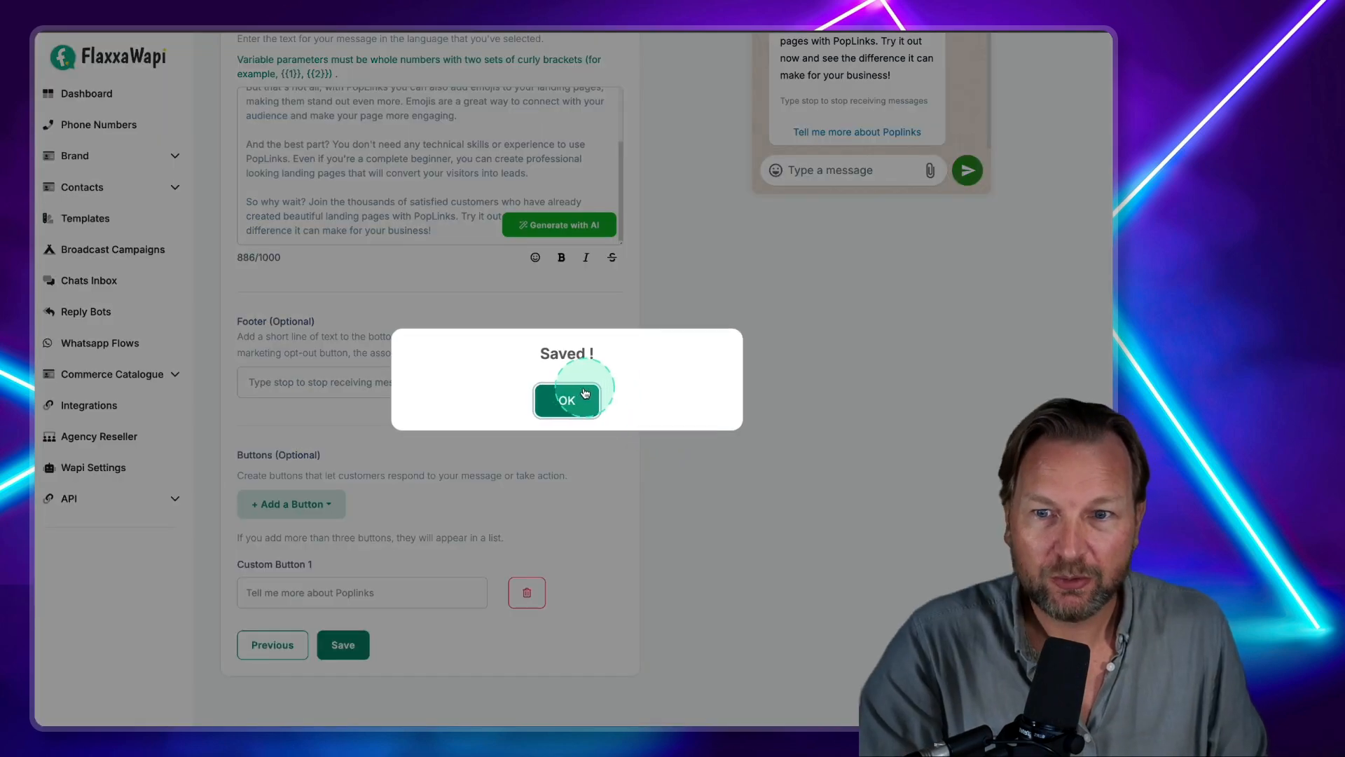
pyautogui.click(568, 398)
# Look over poplinks_2 in the template list, try to send it for approval and dismiss the message.
pyautogui.scroll(-1, 765, 490)
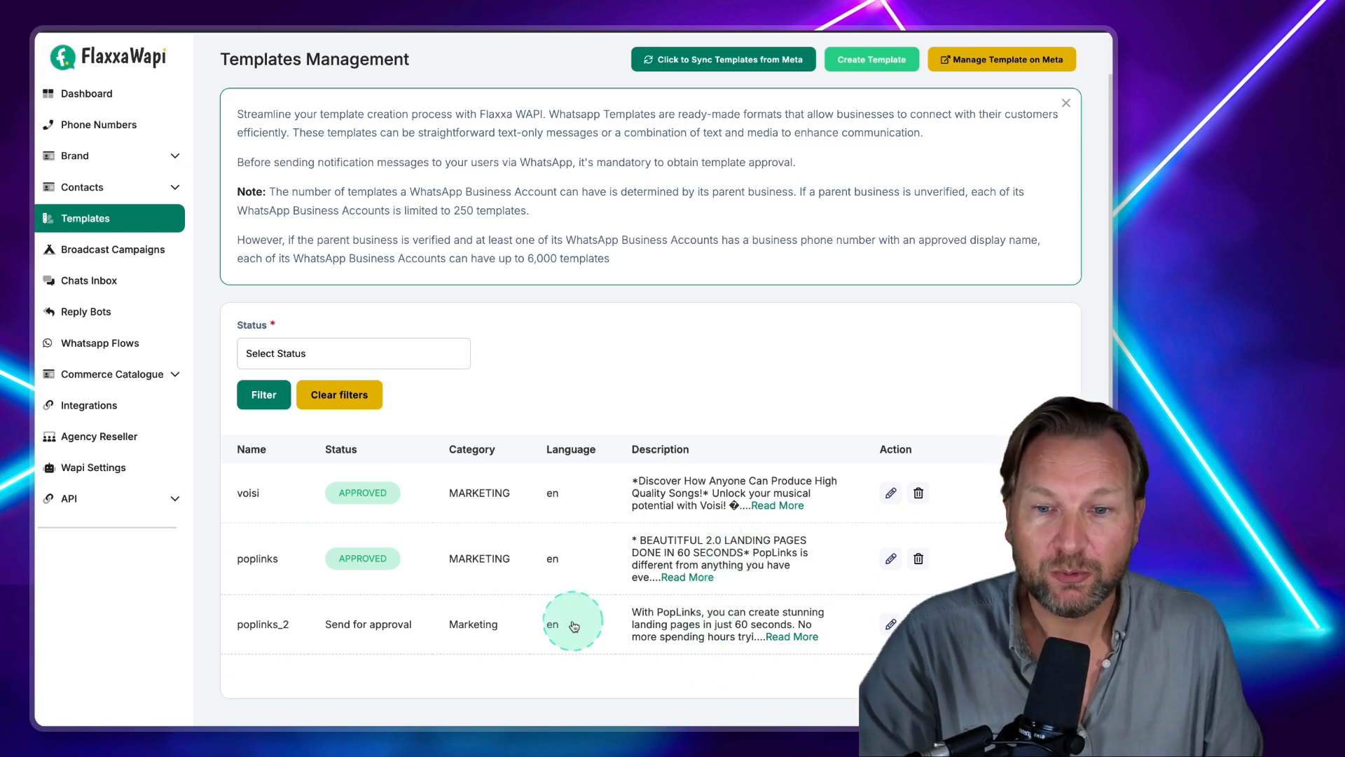
pyautogui.scroll(1, 396, 364)
pyautogui.scroll(-1, 392, 363)
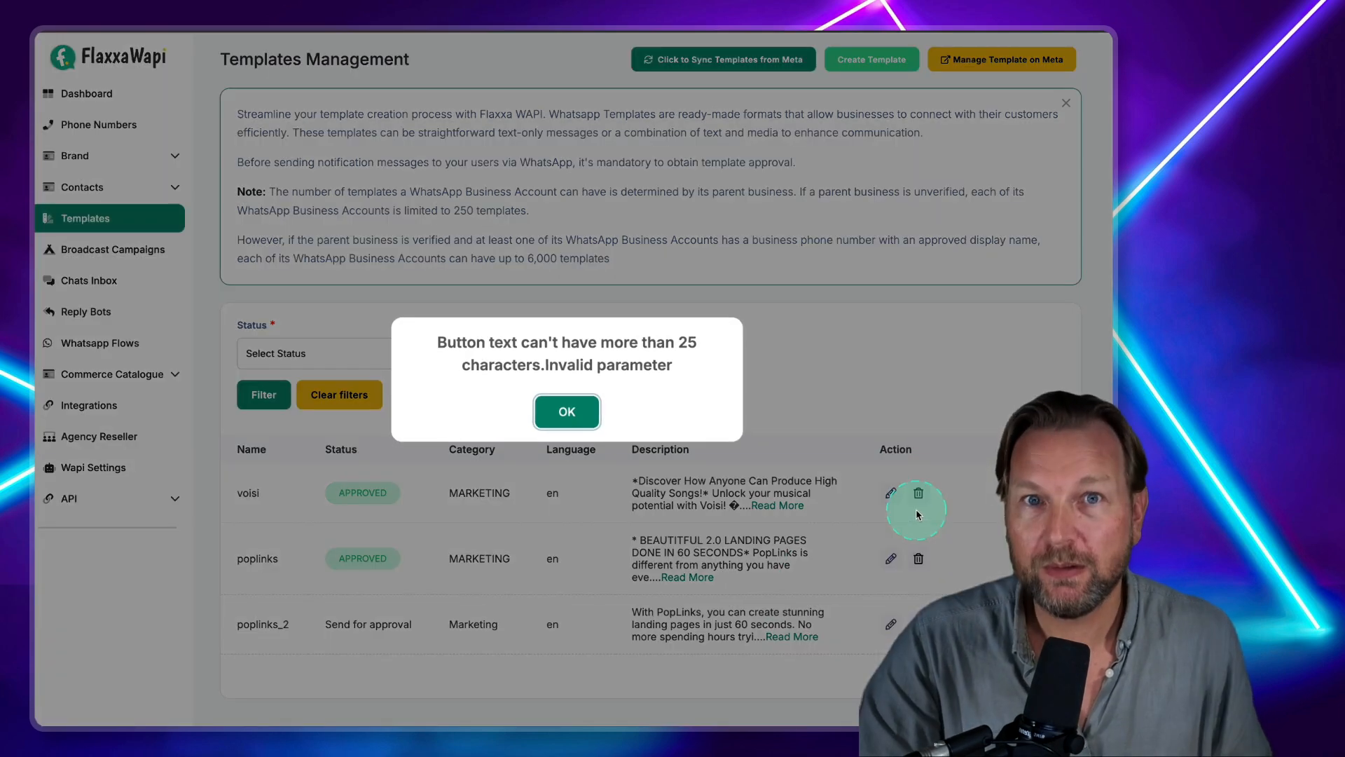
pyautogui.press('ctrl')
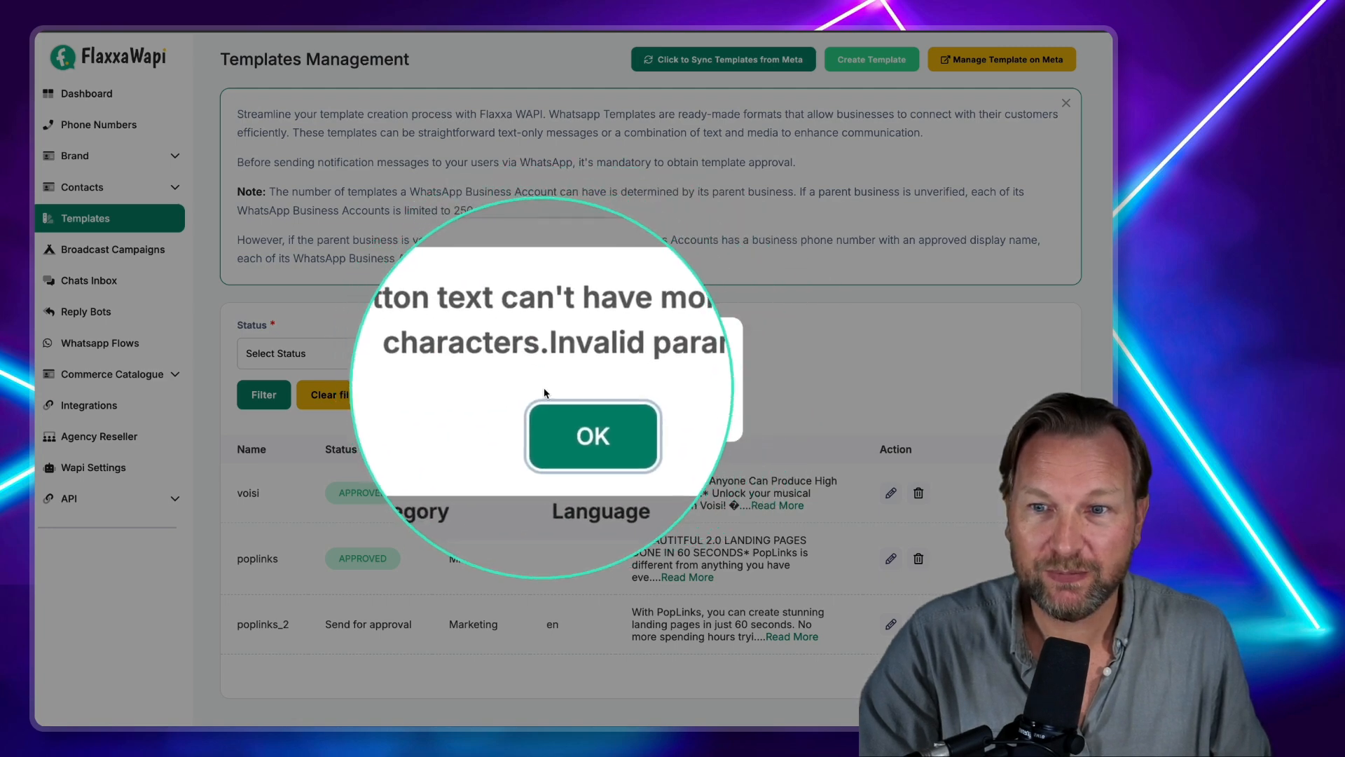
pyautogui.click(570, 412)
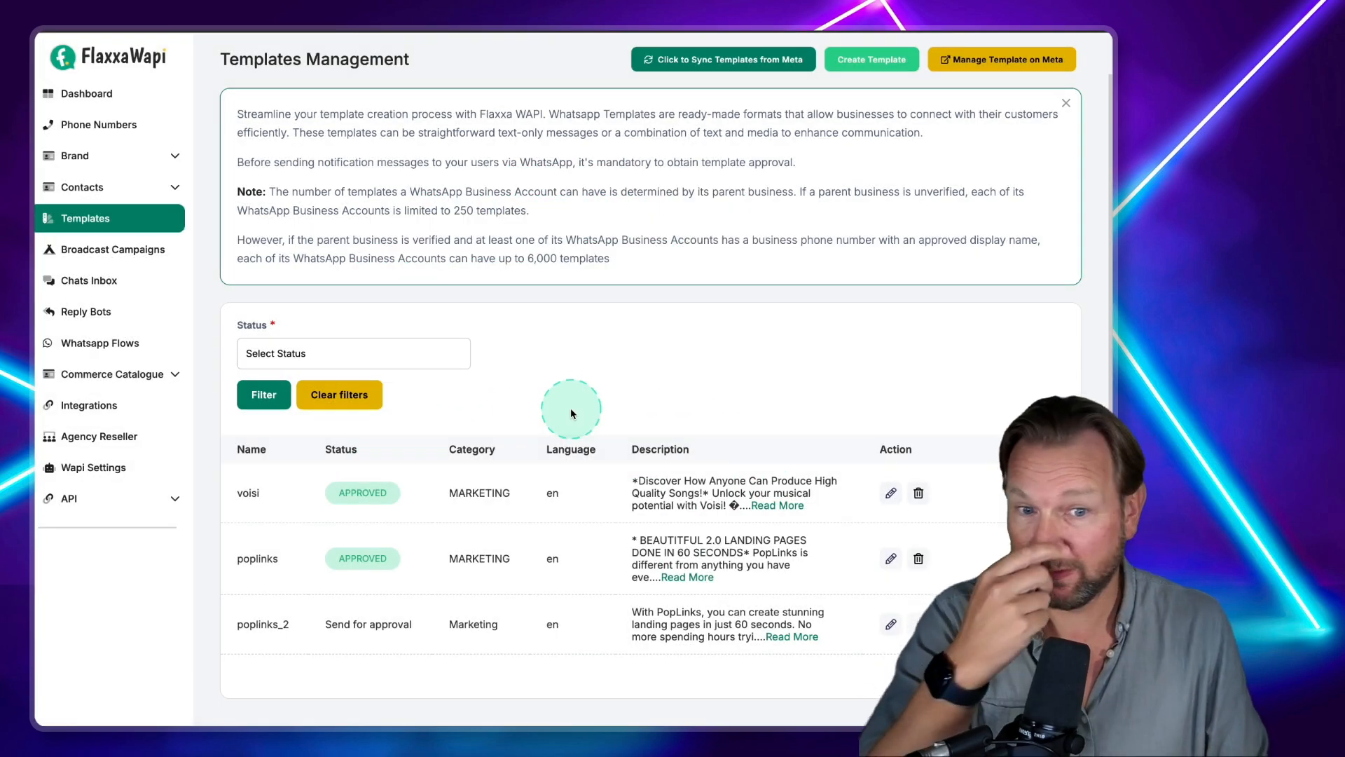
# Reopen the poplinks_2 template for editing, change its quick reply button text to "Poplinks more" and save the template.
pyautogui.click(890, 624)
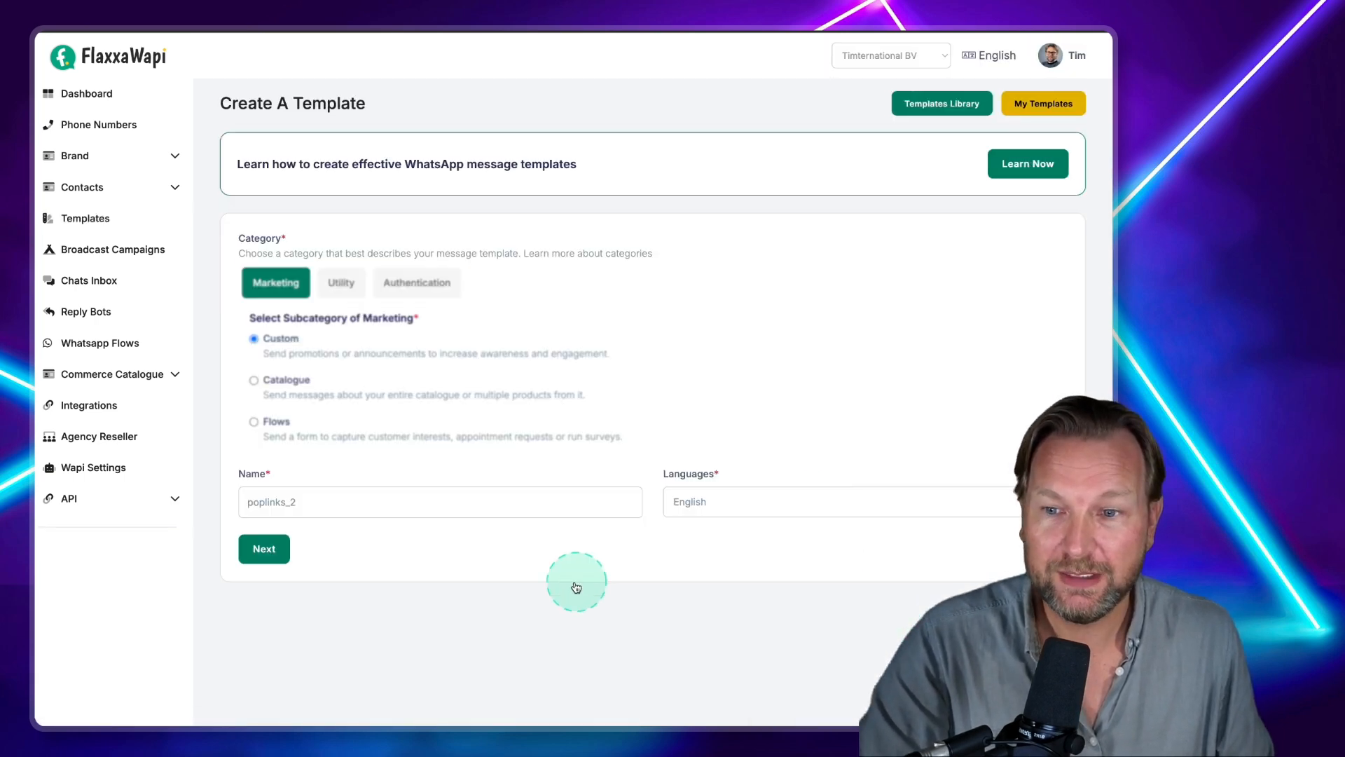
pyautogui.click(278, 550)
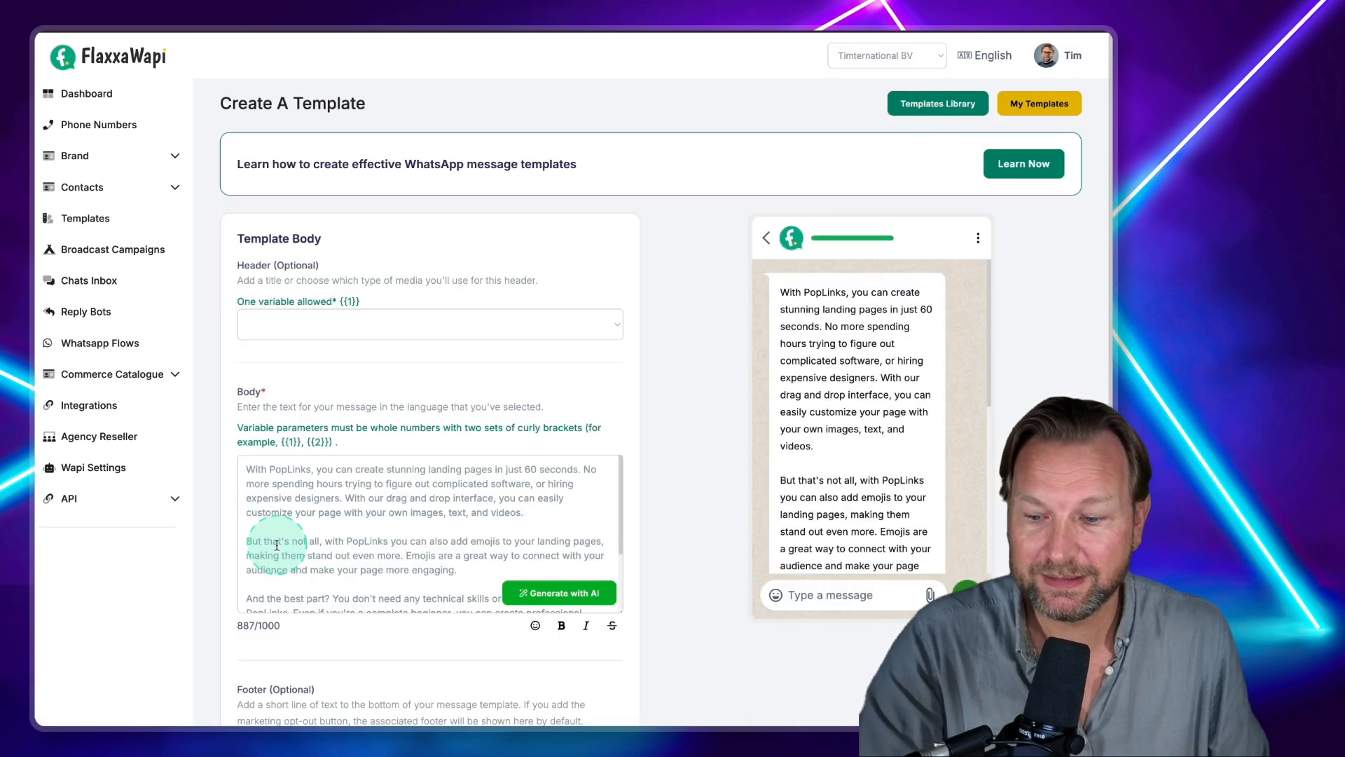
pyautogui.scroll(-3, 487, 557)
pyautogui.scroll(-3, 469, 643)
pyautogui.scroll(-3, 470, 643)
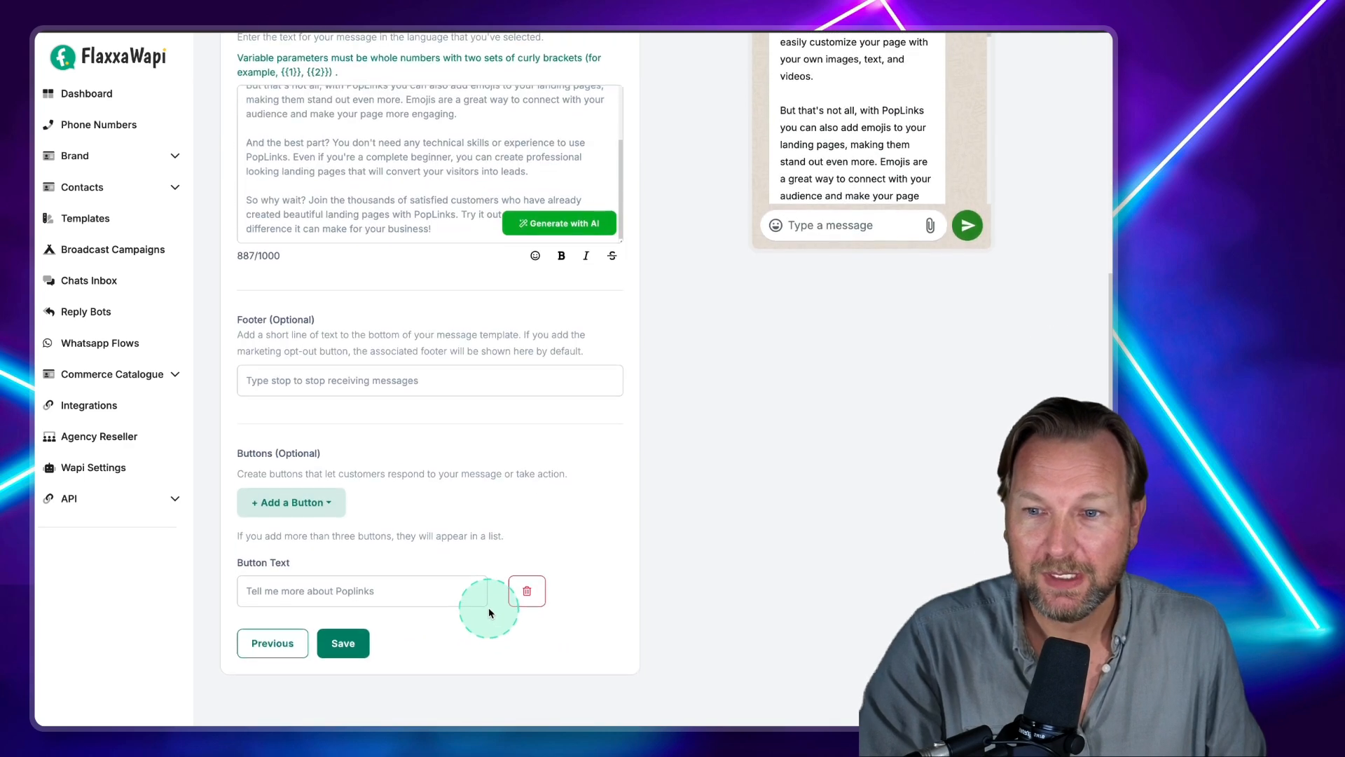
pyautogui.moveTo(400, 591); pyautogui.dragTo(229, 592)
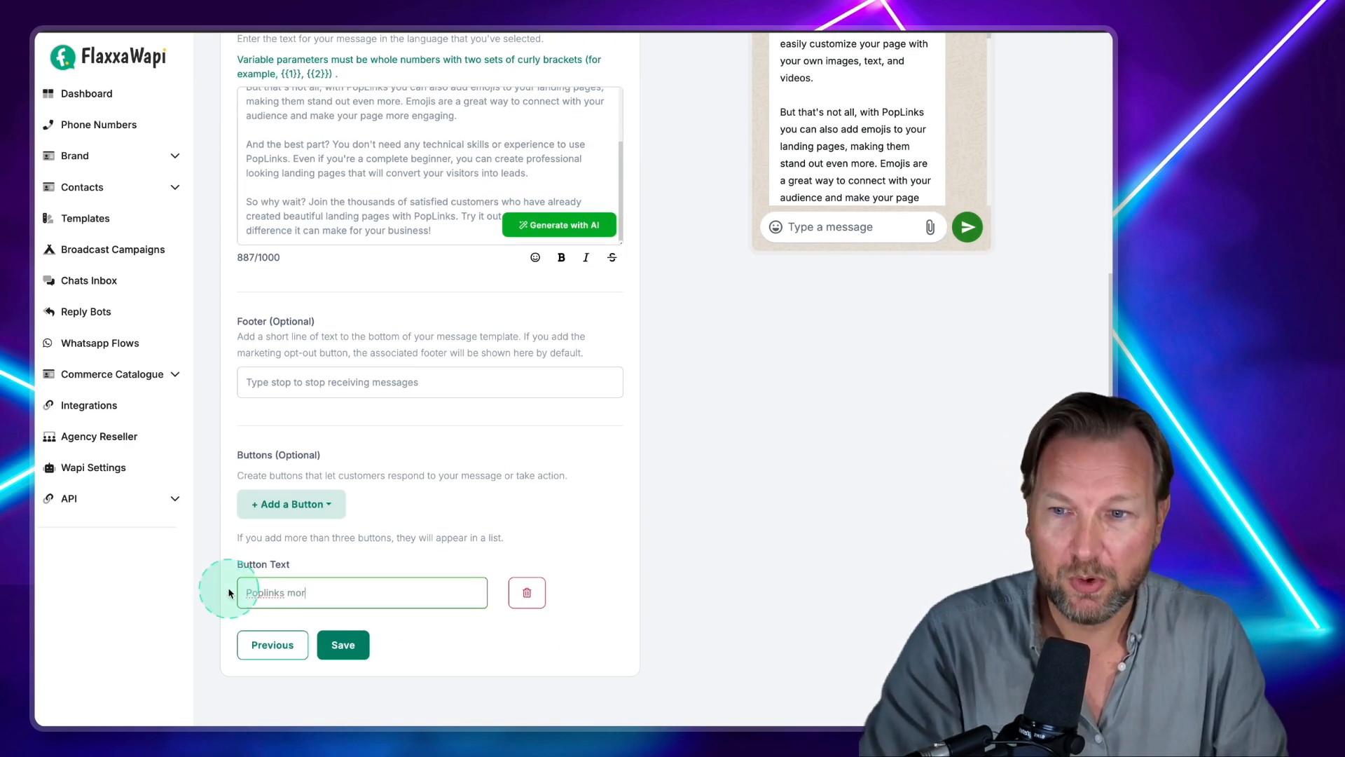
pyautogui.moveTo(341, 592); pyautogui.dragTo(206, 601)
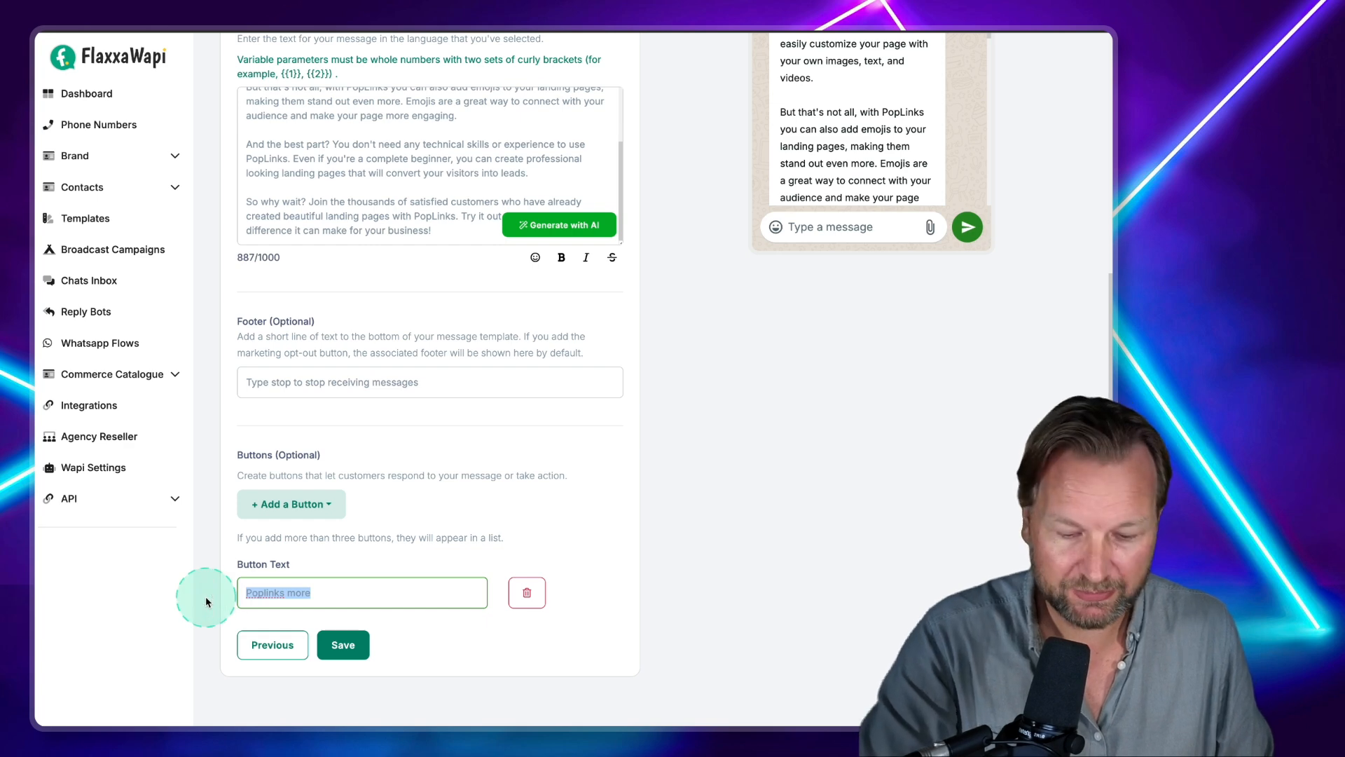
pyautogui.click(339, 648)
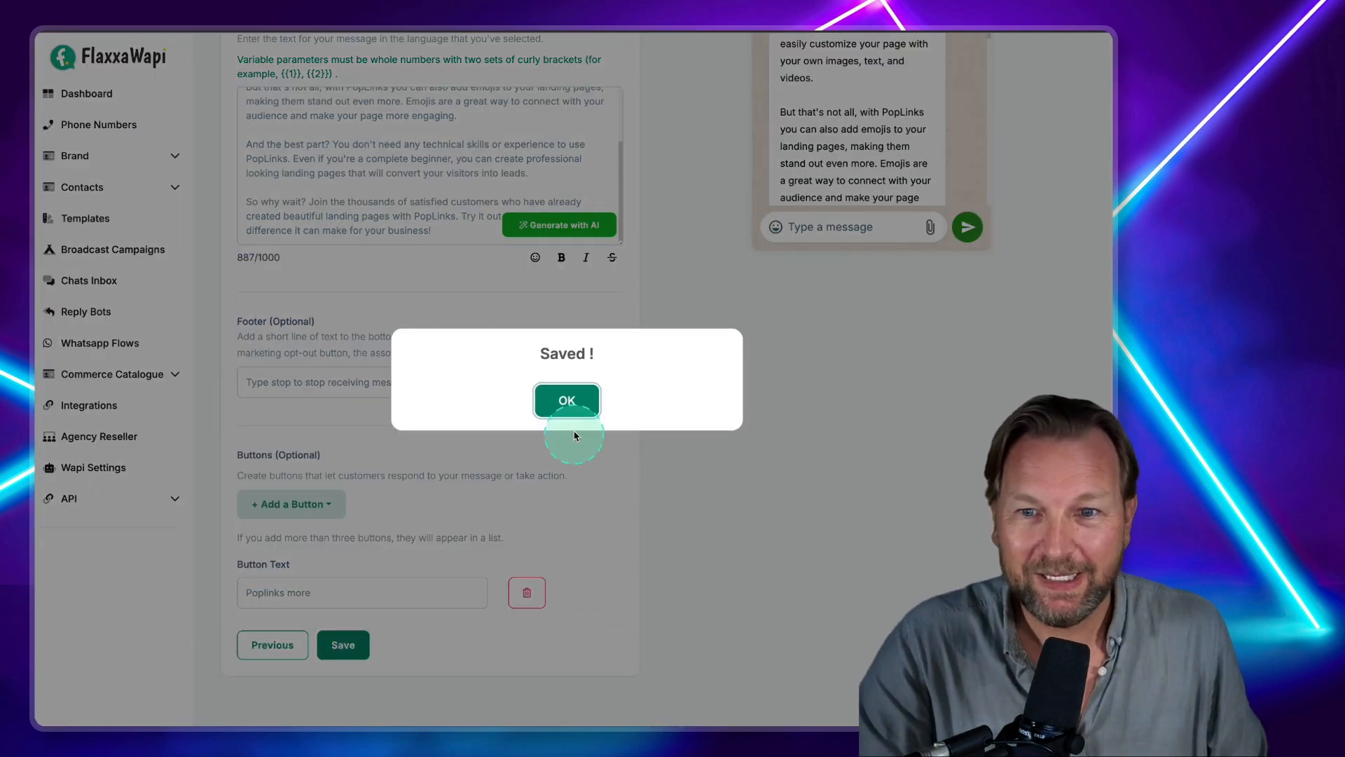
pyautogui.click(571, 411)
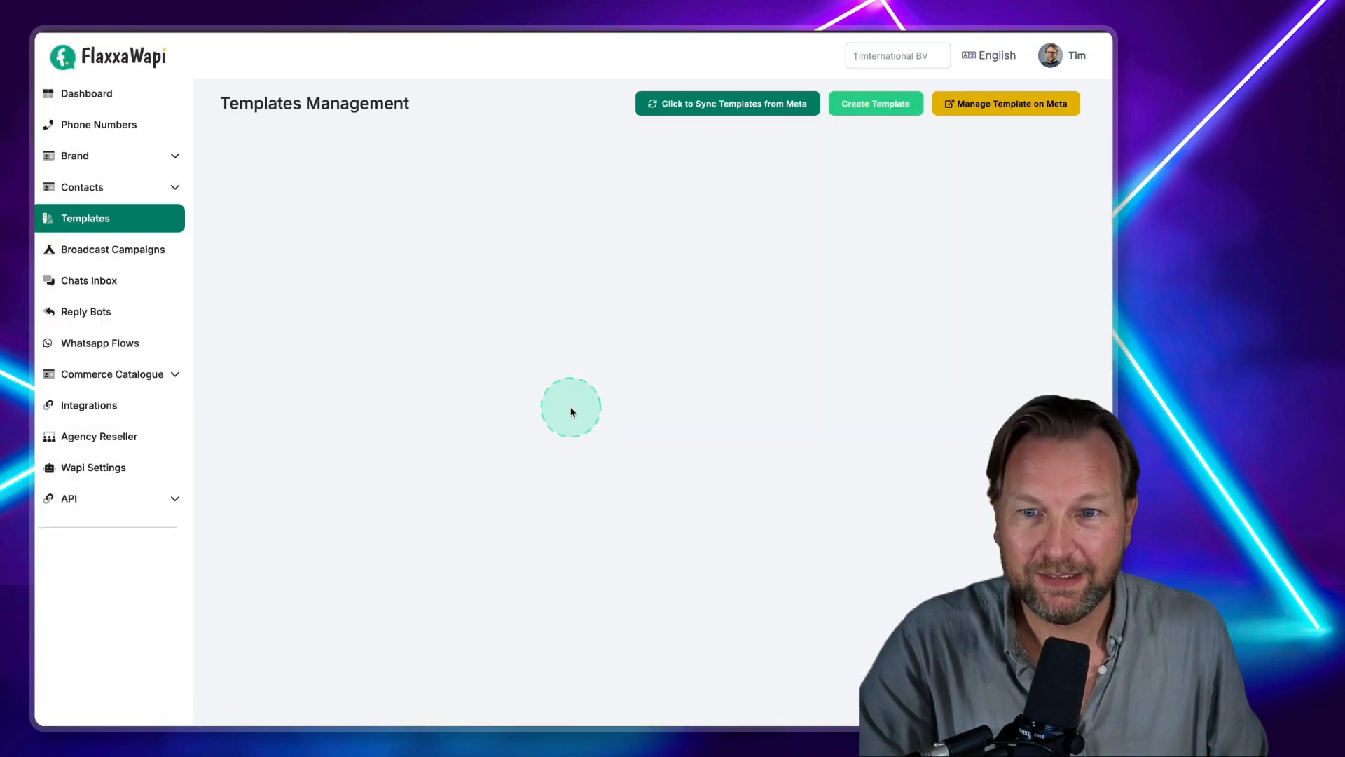
# Send the poplinks_2 template for approval from the template list and dismiss the status message.
pyautogui.scroll(-1, 714, 530)
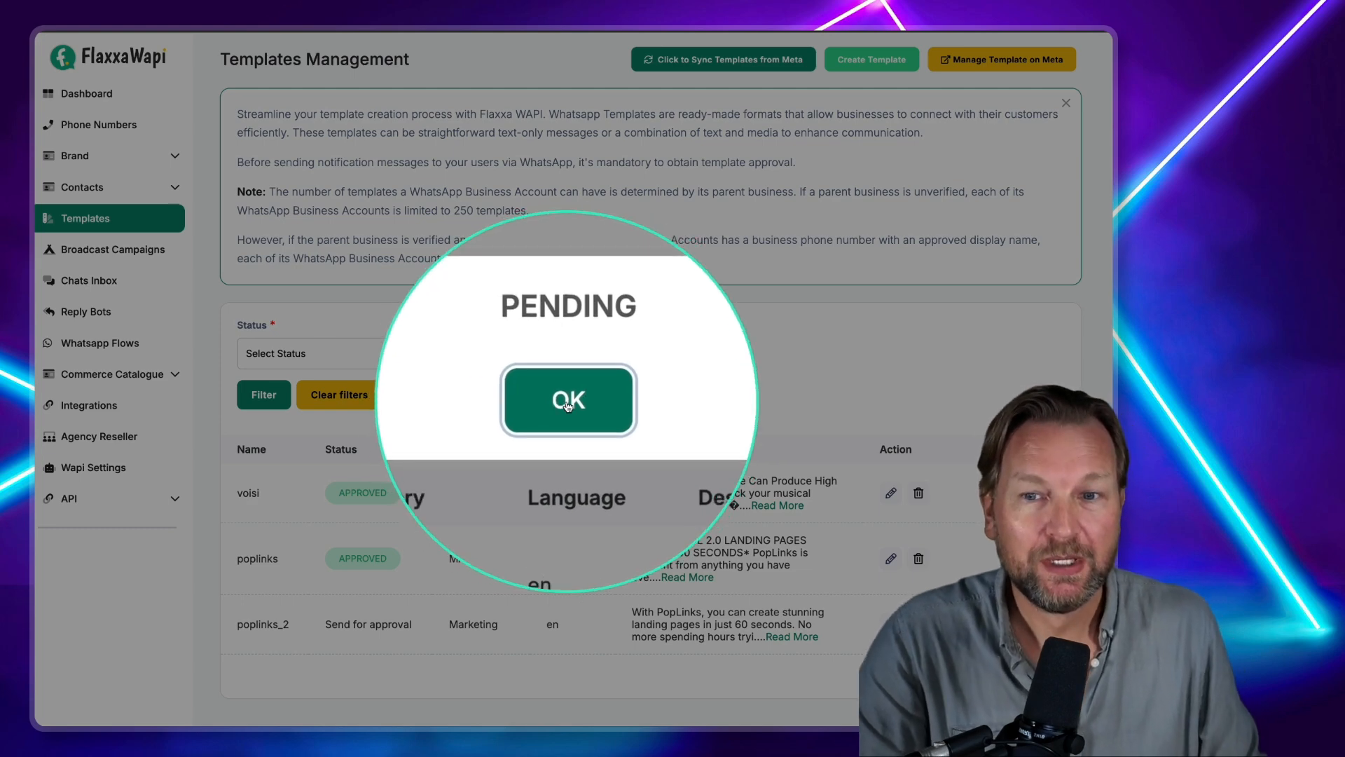
pyautogui.click(568, 404)
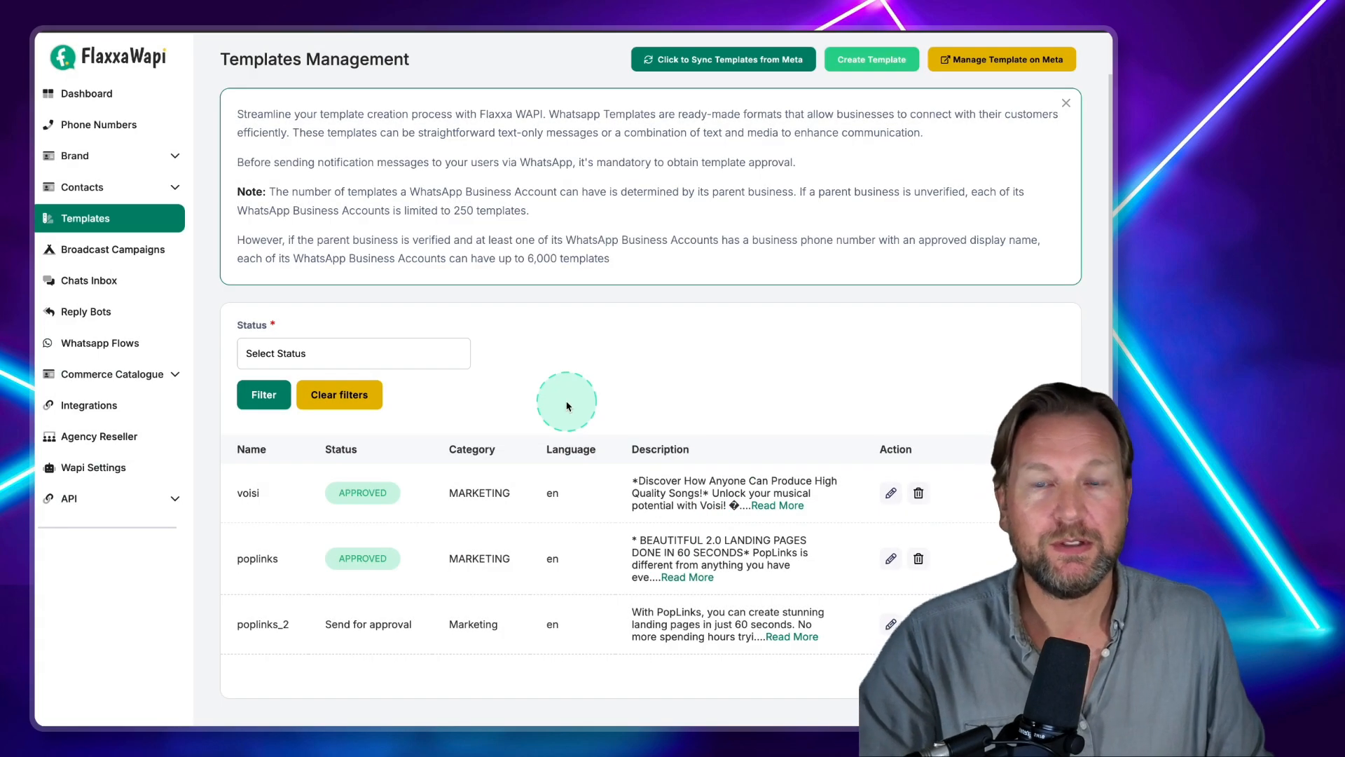
pyautogui.scroll(1, 567, 406)
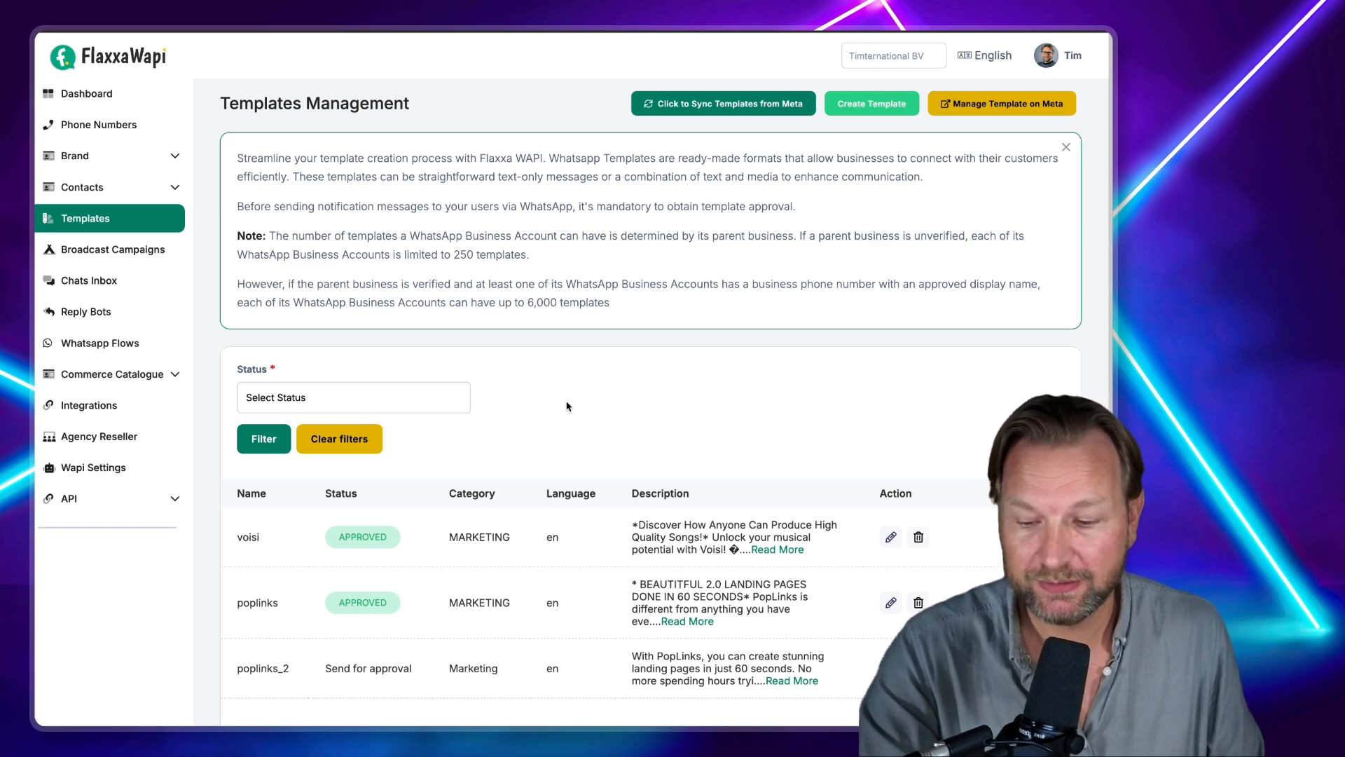
# Sync the templates from Meta and check the approval status of poplinks_2 in the list.
pyautogui.scroll(-1, 659, 351)
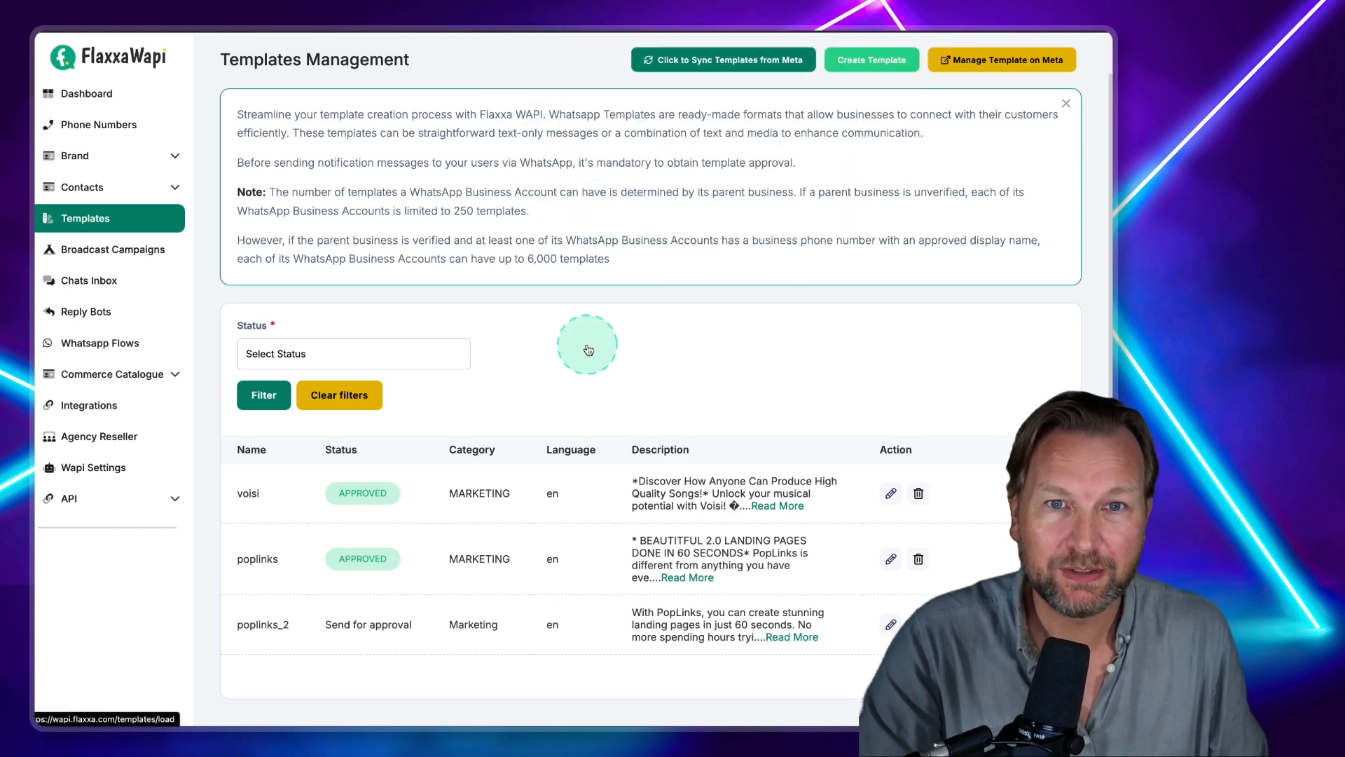
pyautogui.scroll(1, 702, 436)
pyautogui.scroll(-1, 704, 438)
pyautogui.scroll(-1, 702, 438)
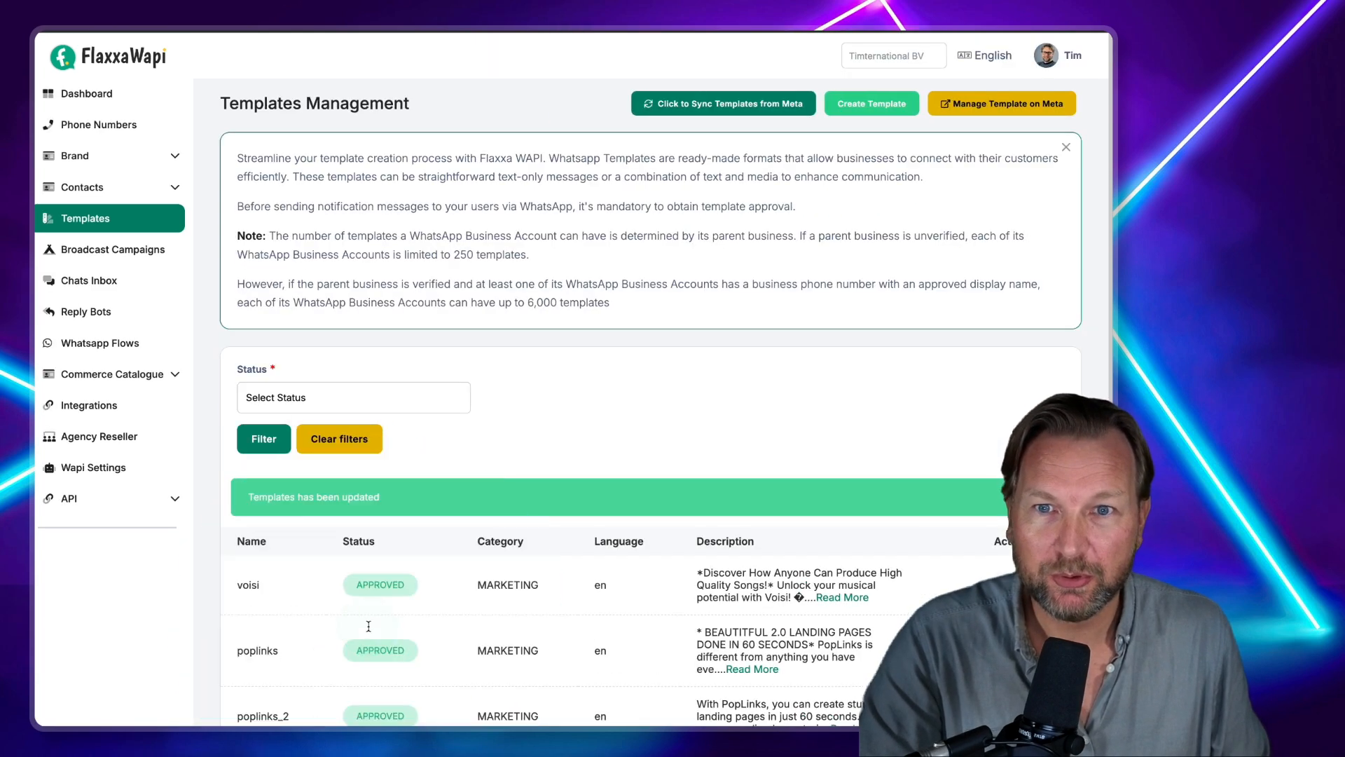
pyautogui.scroll(-3, 677, 559)
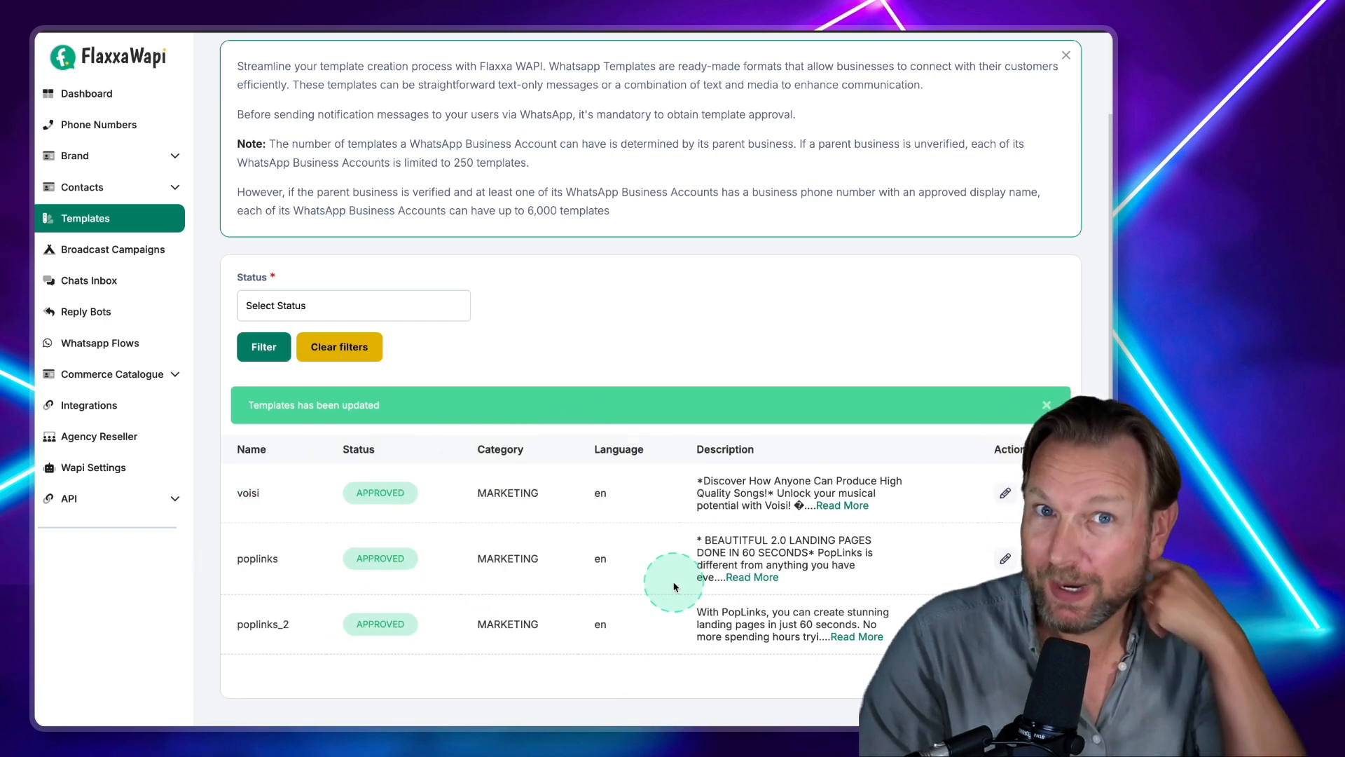
pyautogui.scroll(3, 674, 586)
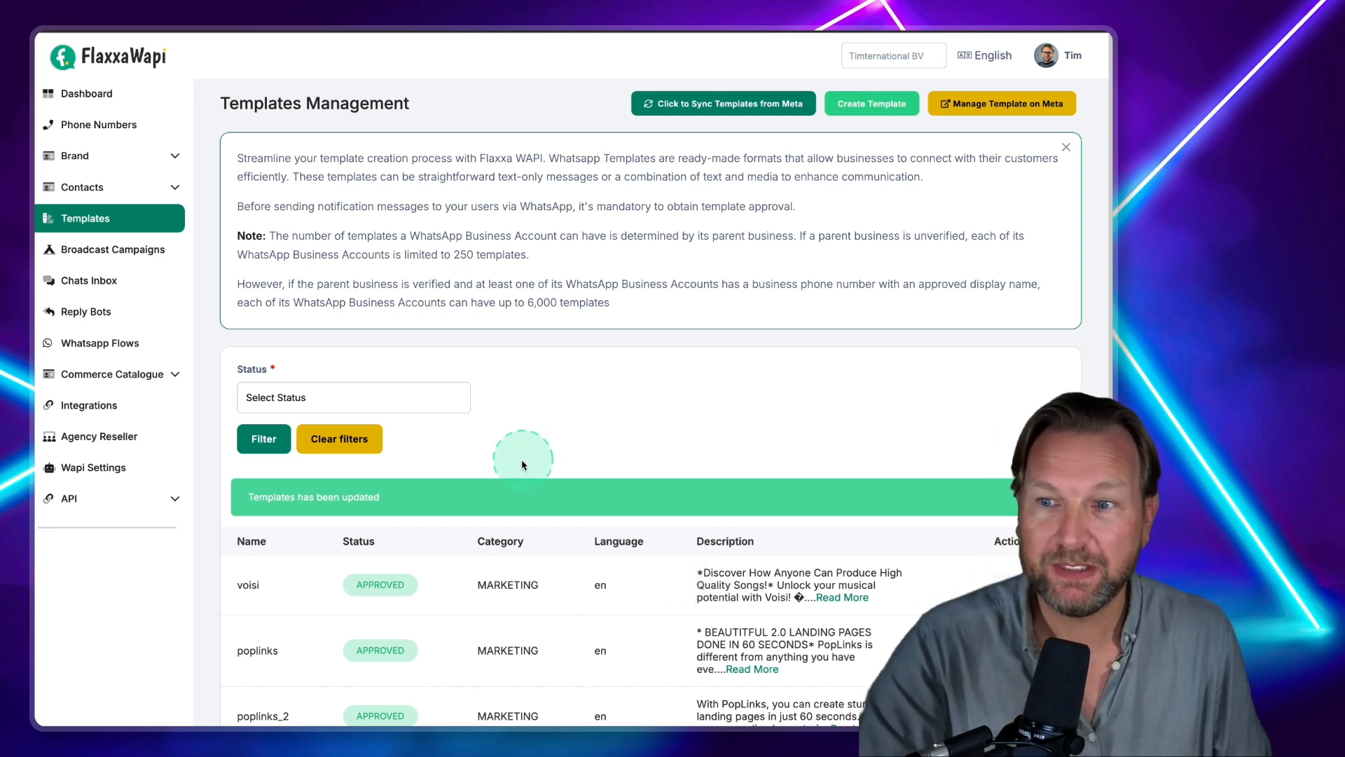
# Open the reply bots, look over the template-based bot form and its available templates, and return to the bot list.
pyautogui.click(81, 316)
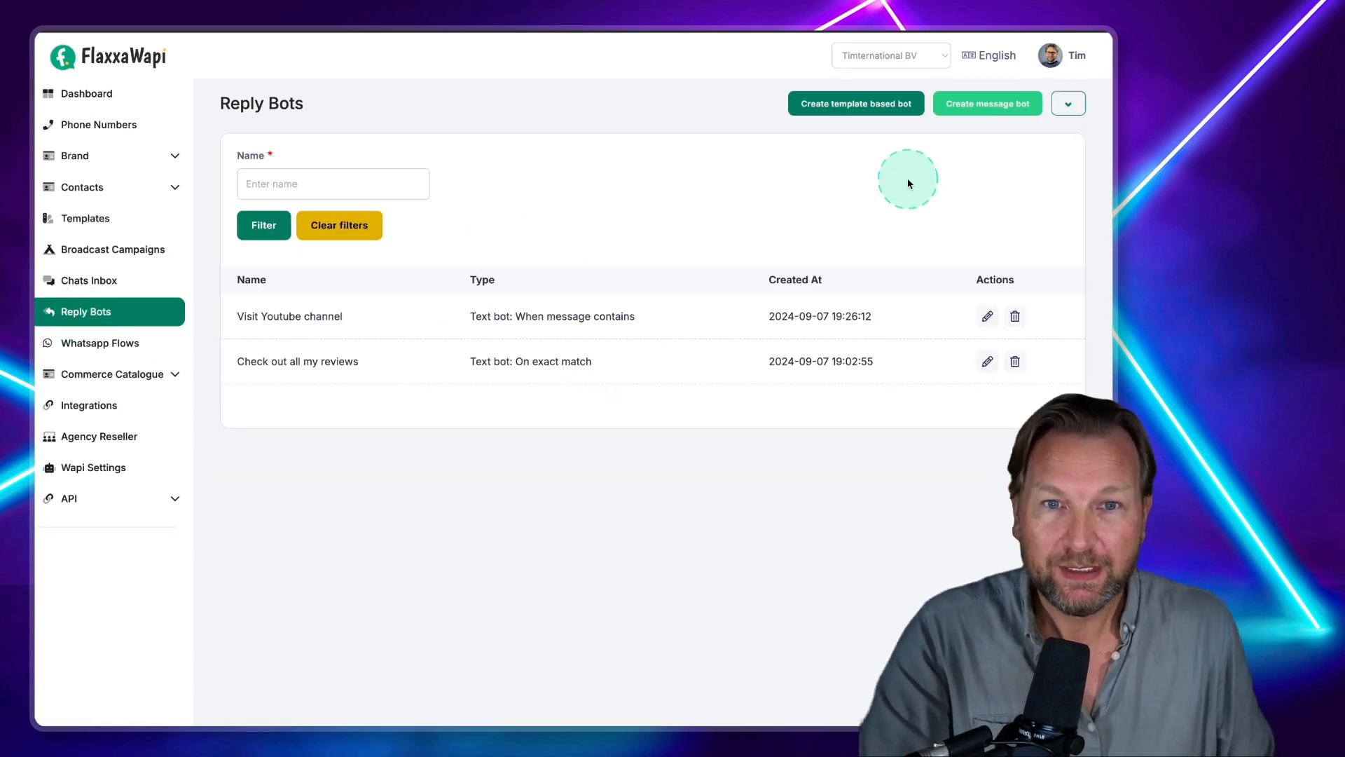
pyautogui.click(865, 106)
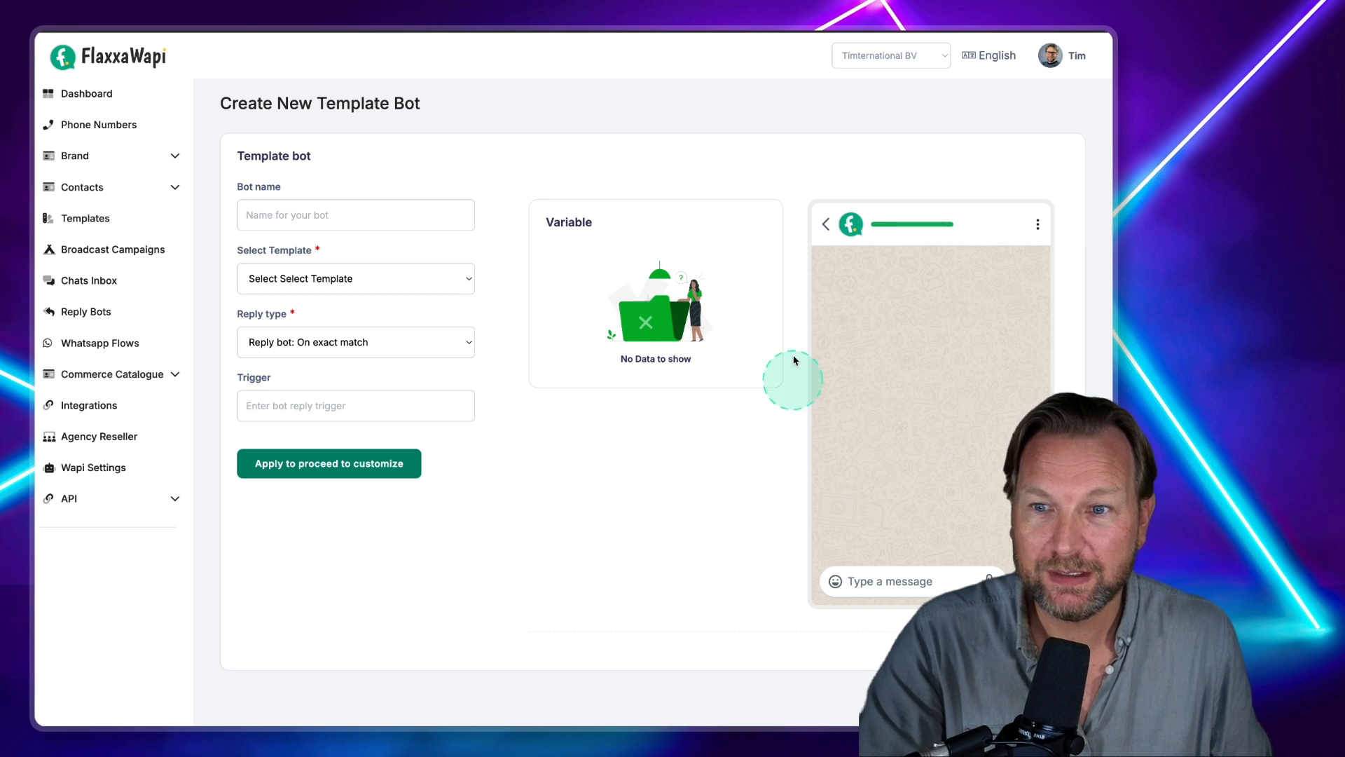
pyautogui.click(378, 278)
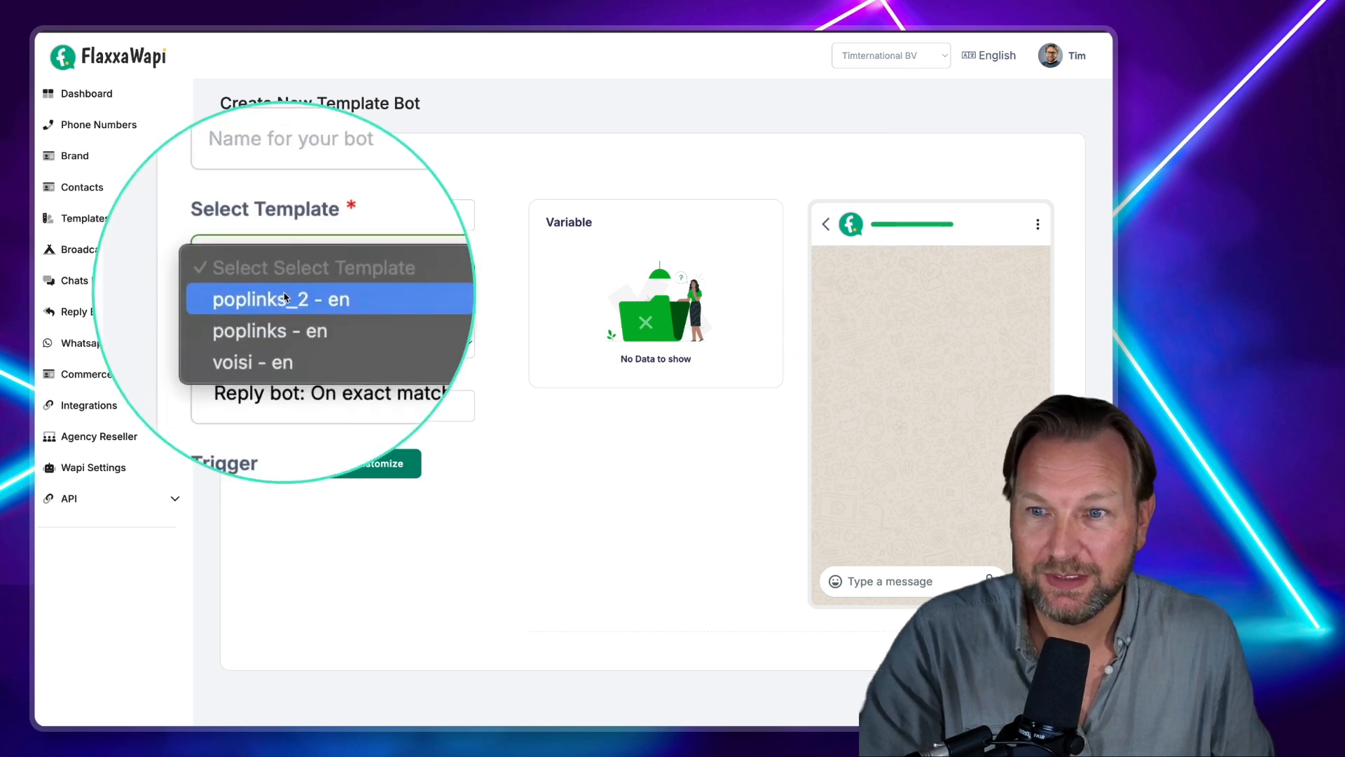
pyautogui.click(646, 218)
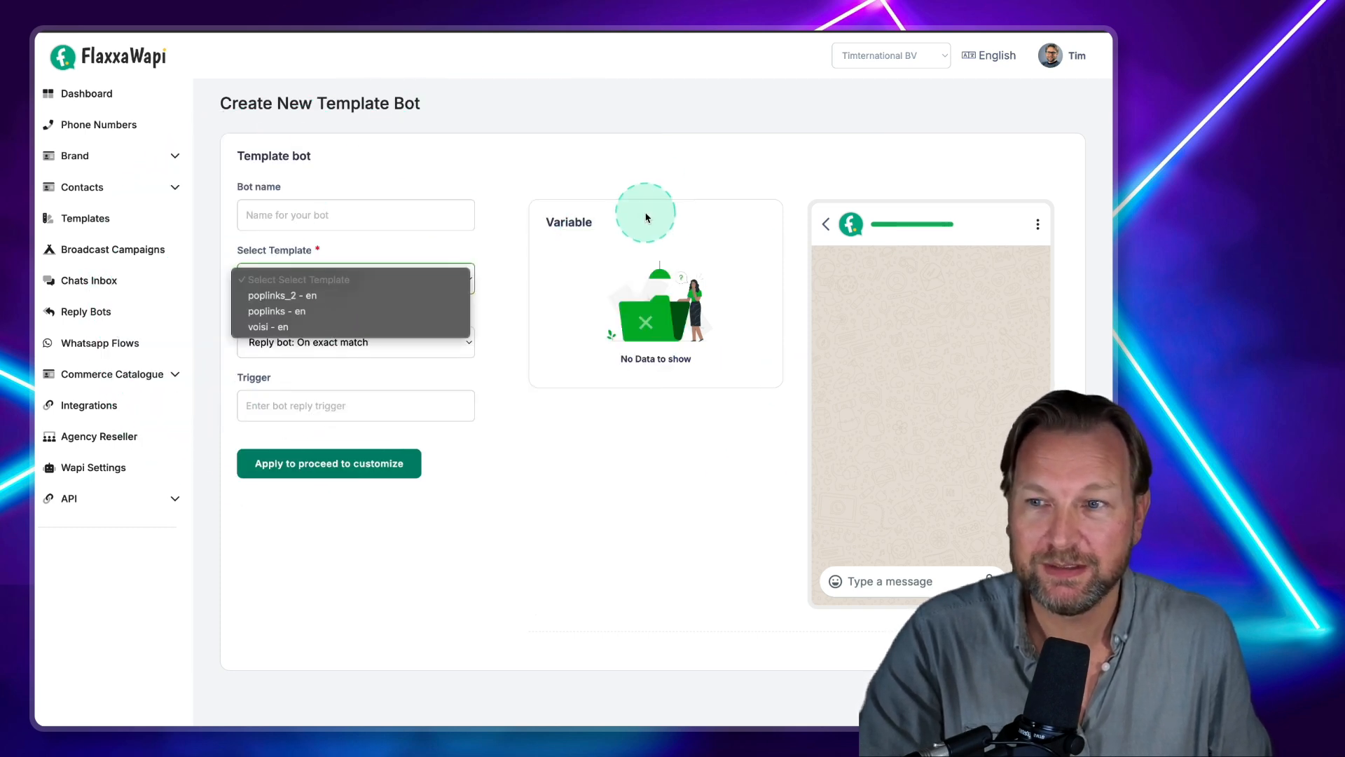
pyautogui.click(362, 279)
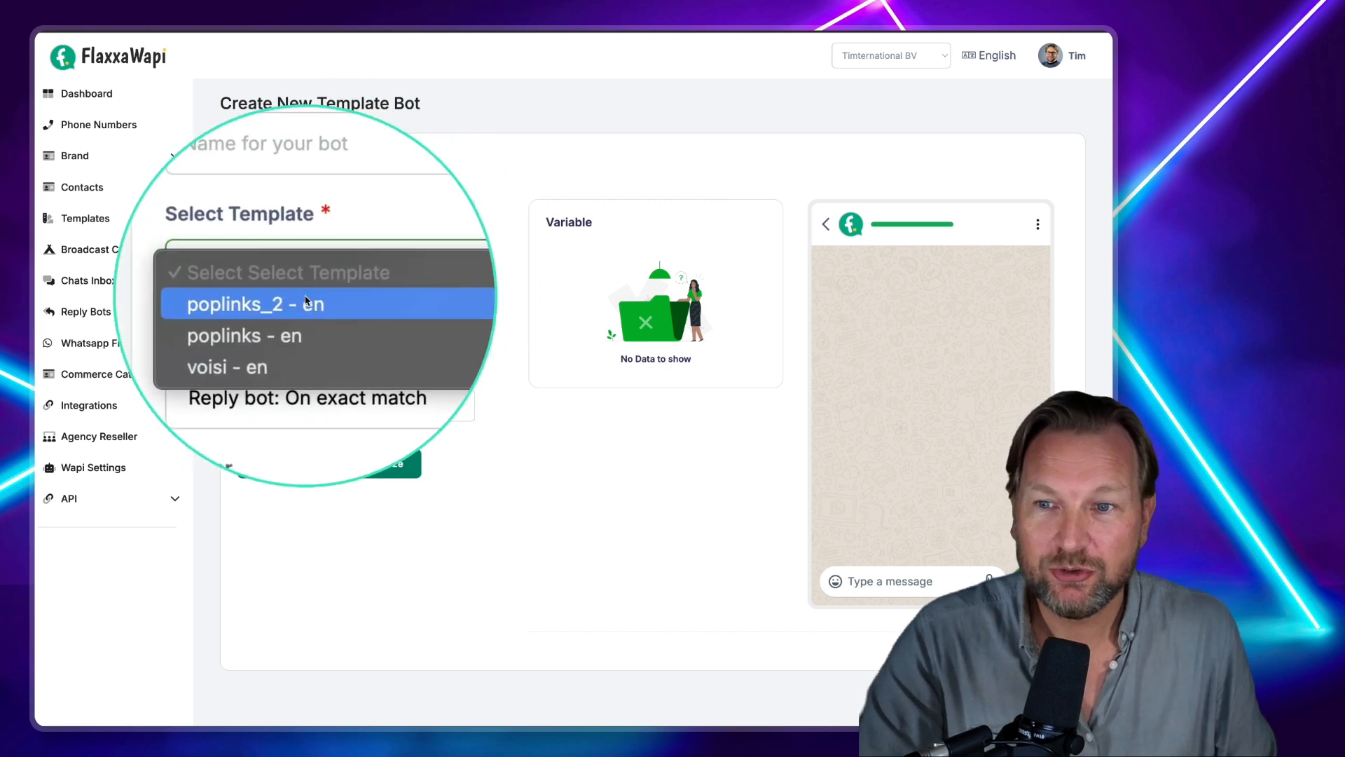
pyautogui.click(583, 195)
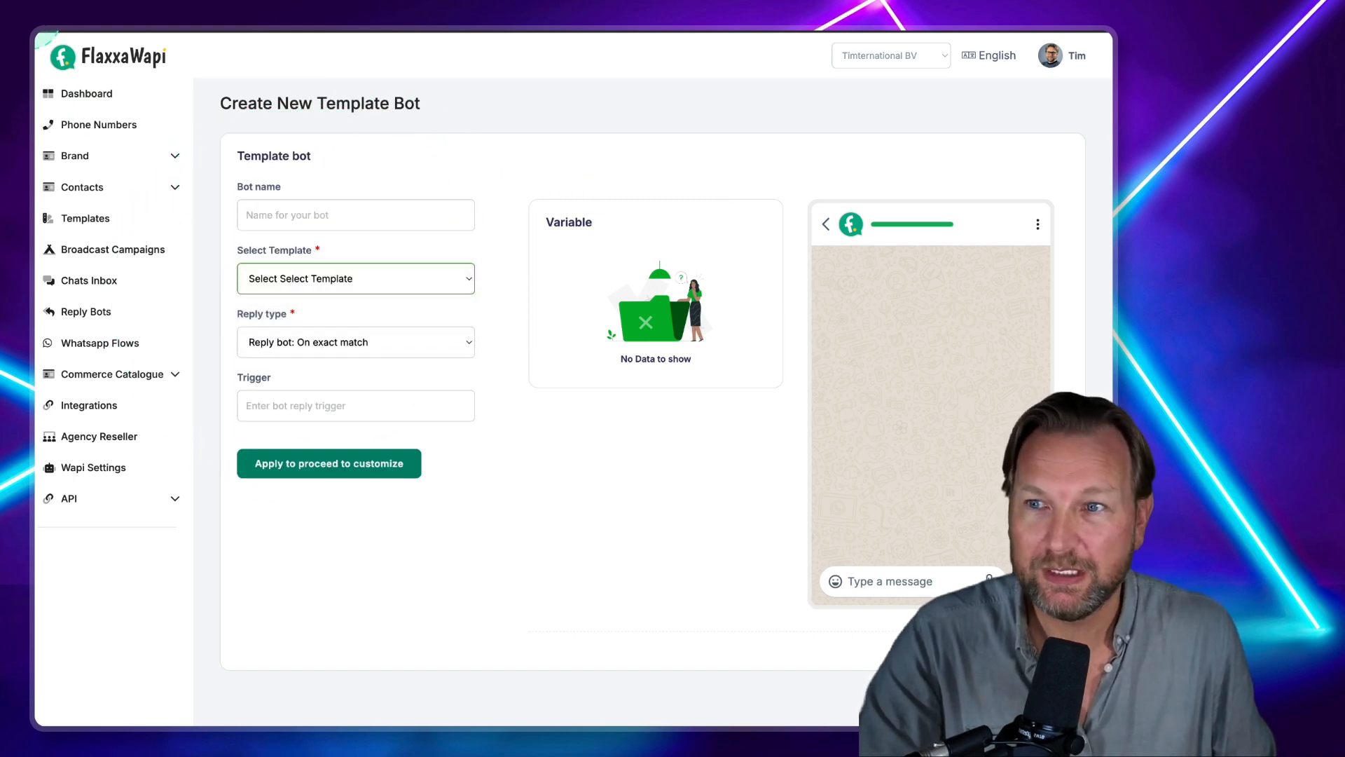
pyautogui.click(273, 198)
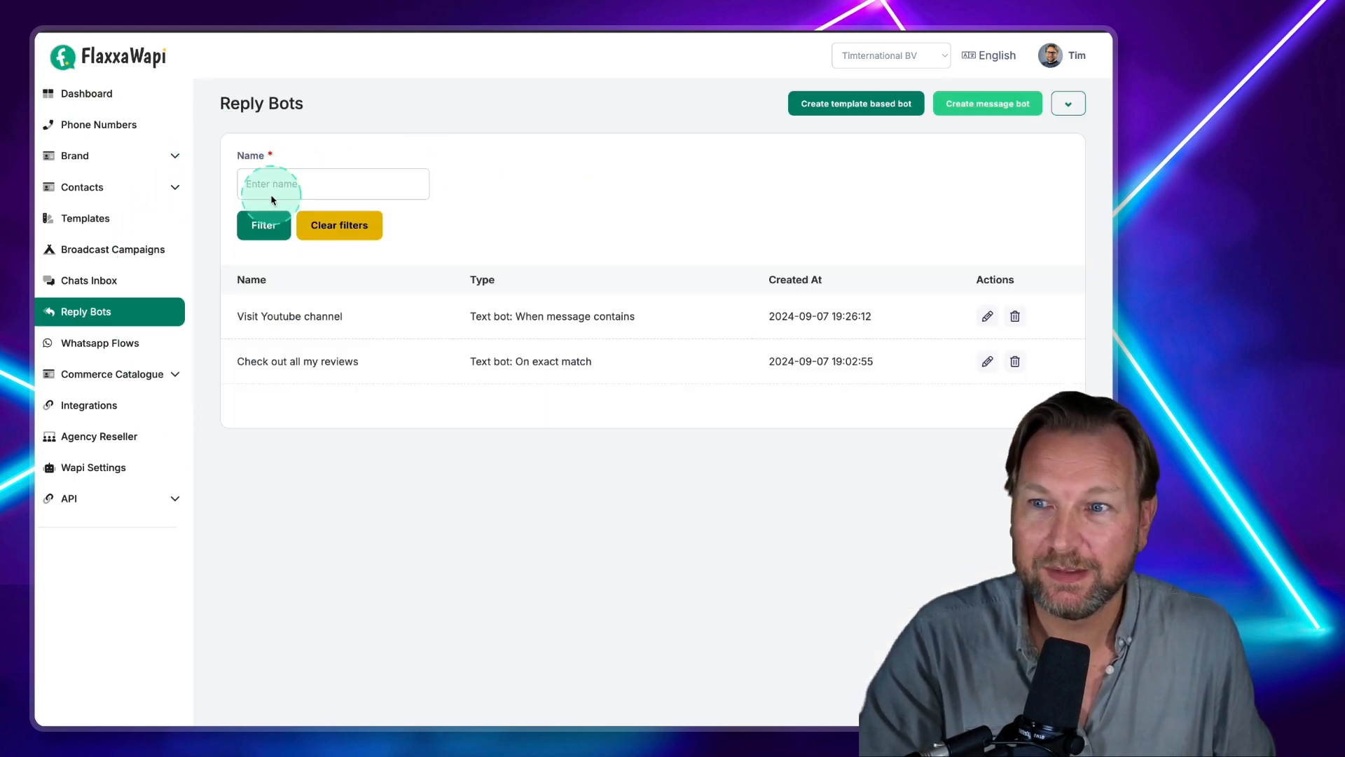
# Start a message bot named "Poplinks read more" and enter the Poplinks description as reply text, opening with "Hey thanks for checking out Poplinks.".
pyautogui.click(979, 110)
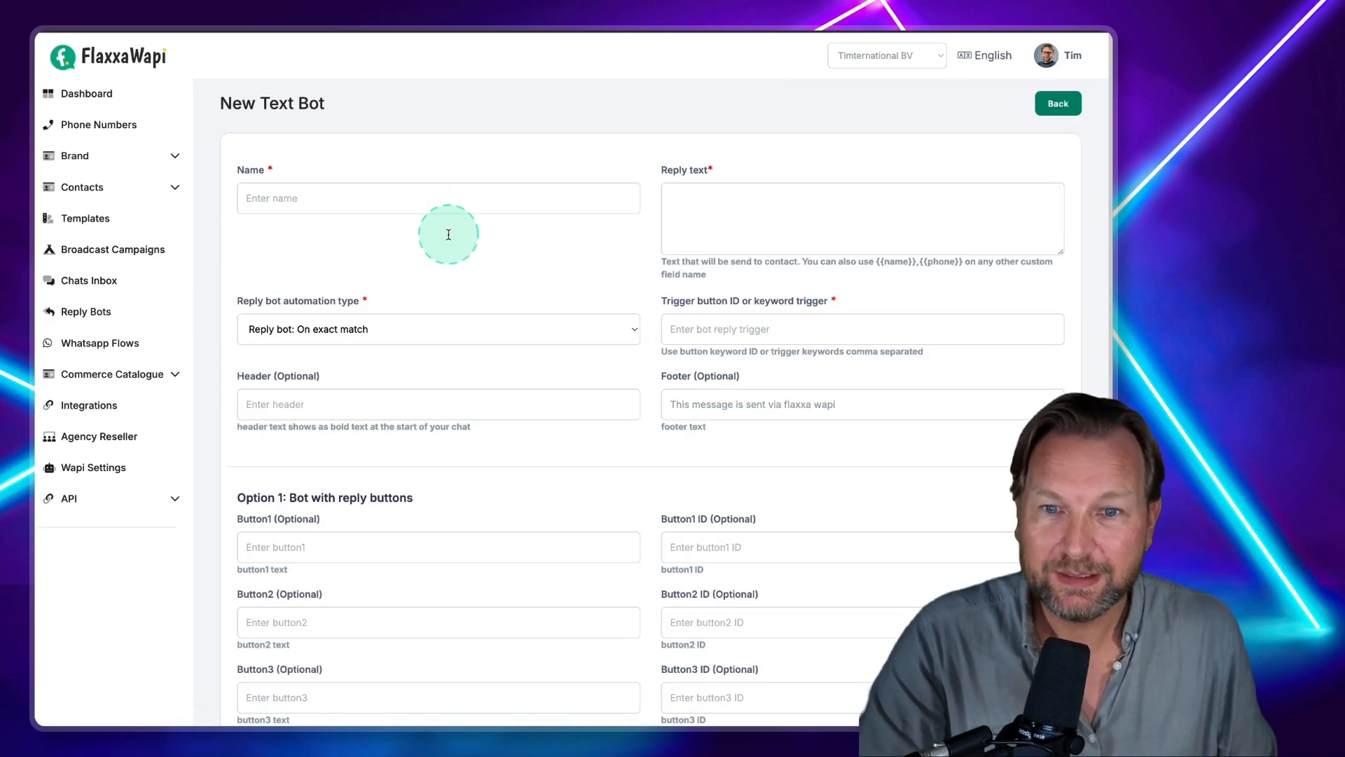
pyautogui.scroll(-1, 456, 241)
pyautogui.scroll(1, 455, 244)
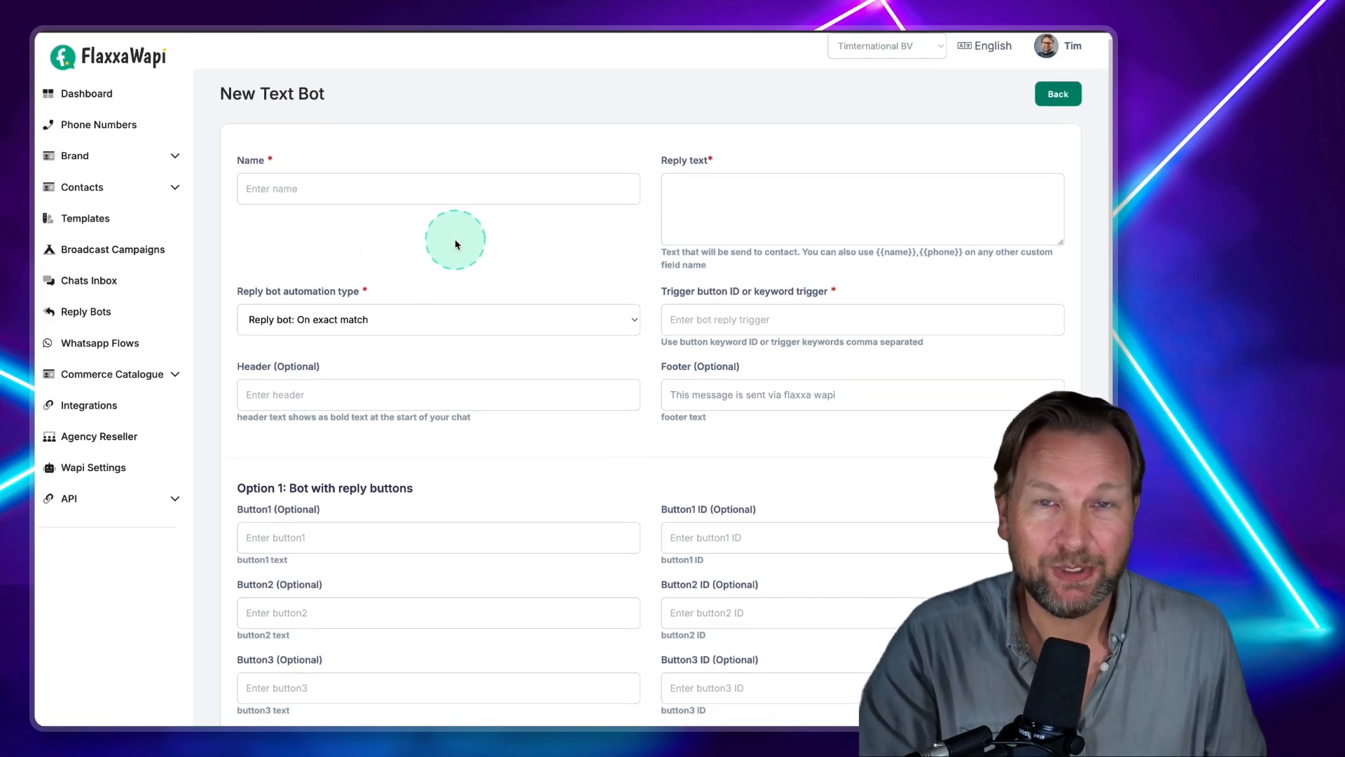
pyautogui.click(290, 197)
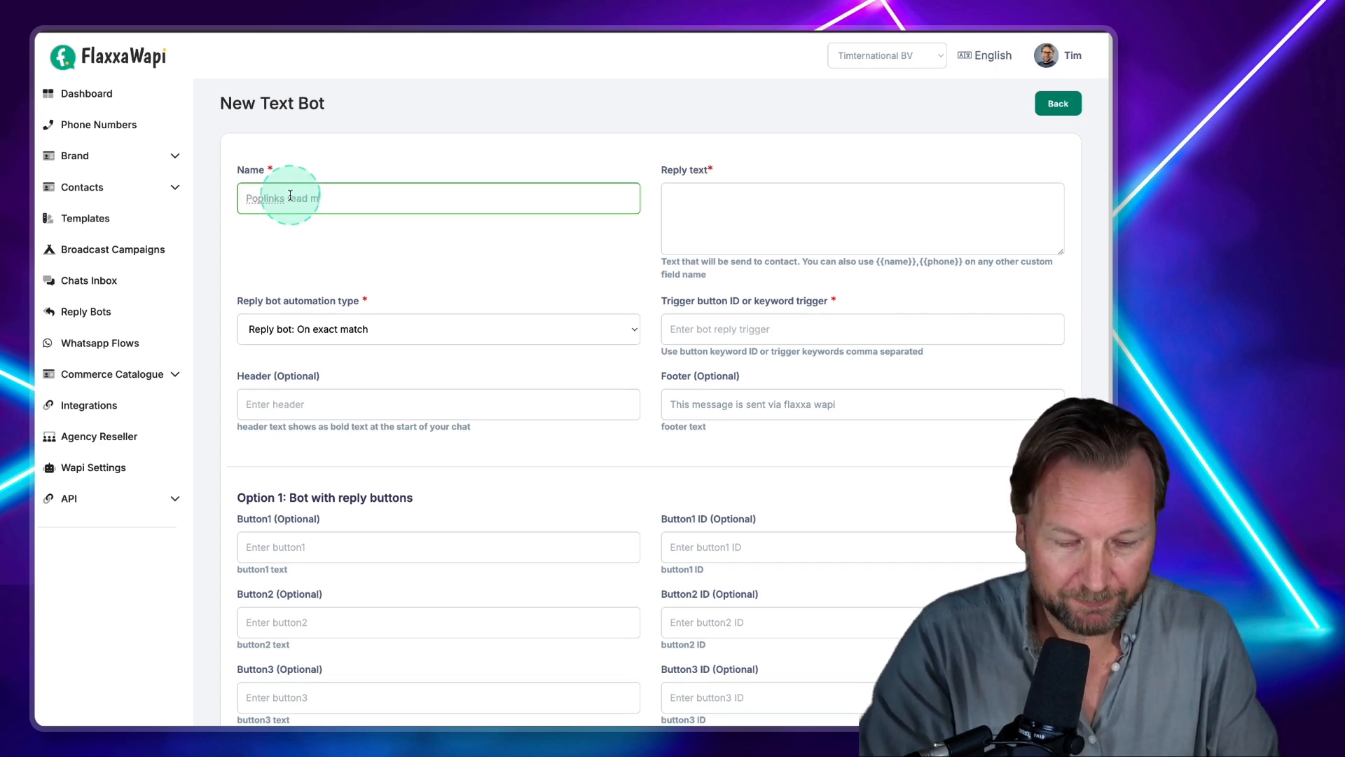
pyautogui.click(718, 212)
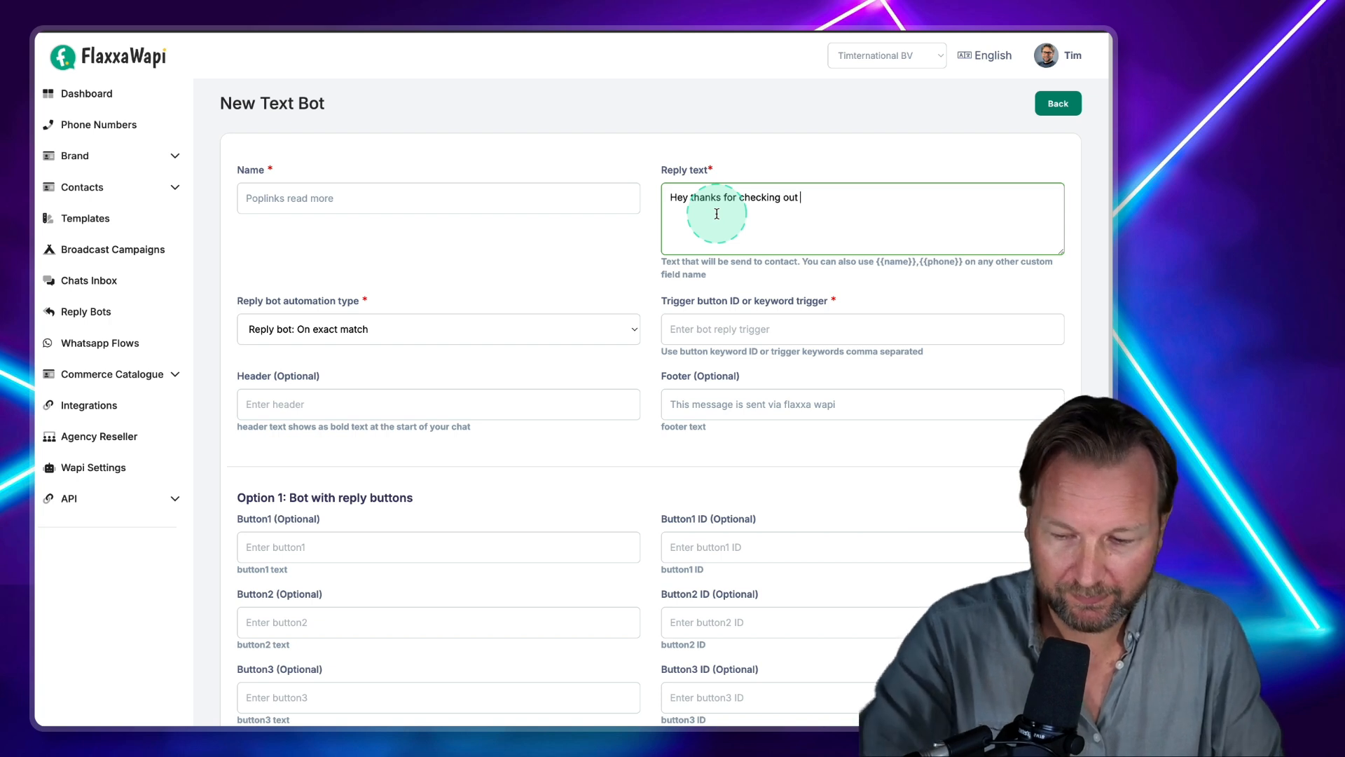
pyautogui.write('Poplinks.  PopLinks is different from anything you have ever seen before. It was created with the Newbie in mind.')
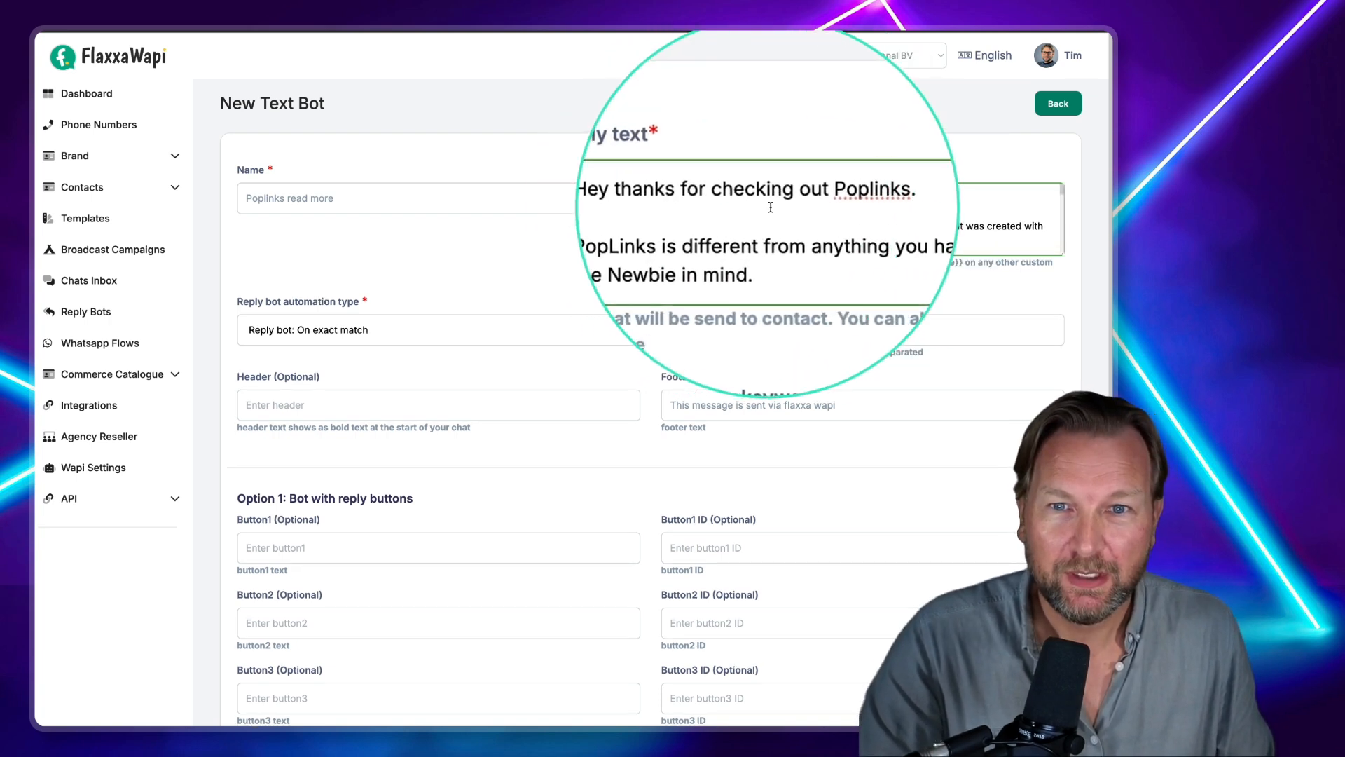
# Remove the surplus blank lines between the paragraphs of the bot's reply text, down to Step #3.
pyautogui.scroll(-1, 725, 236)
pyautogui.scroll(-3, 725, 237)
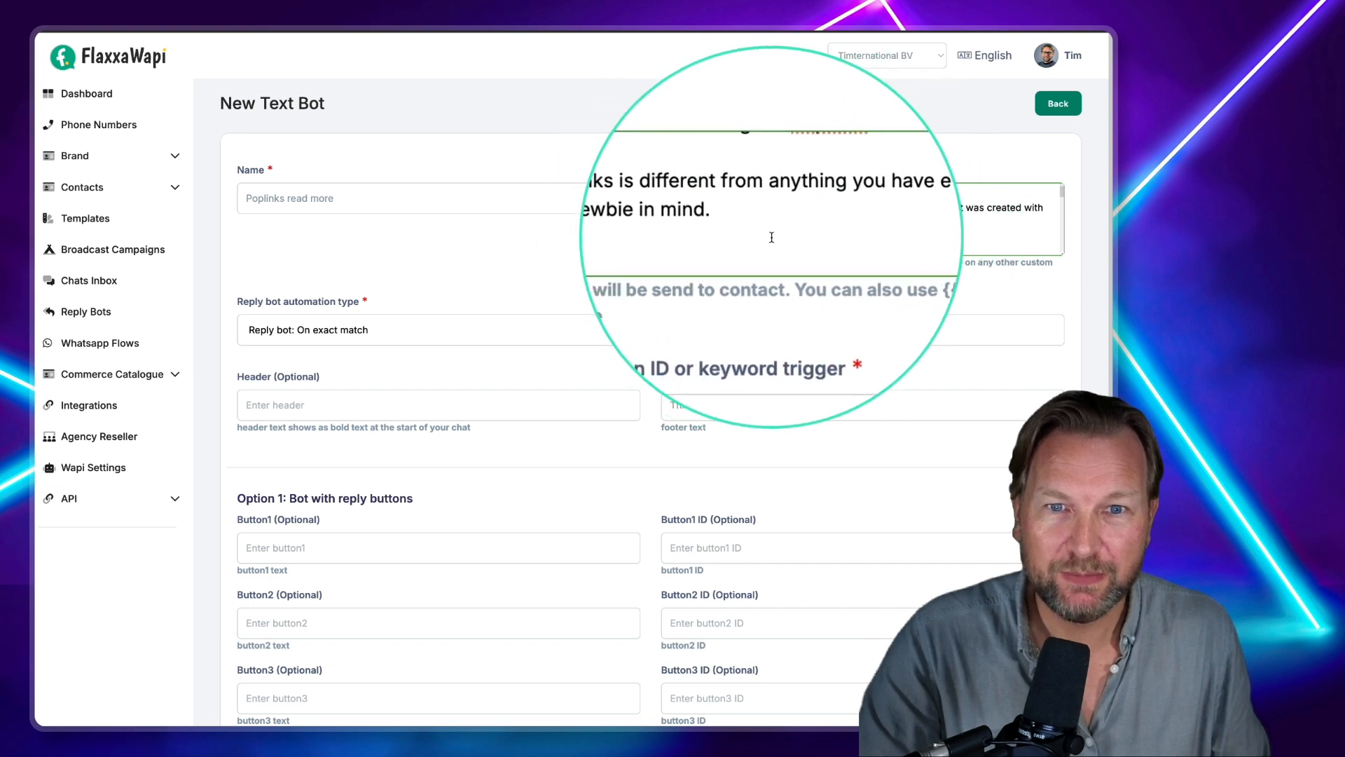
pyautogui.click(804, 240)
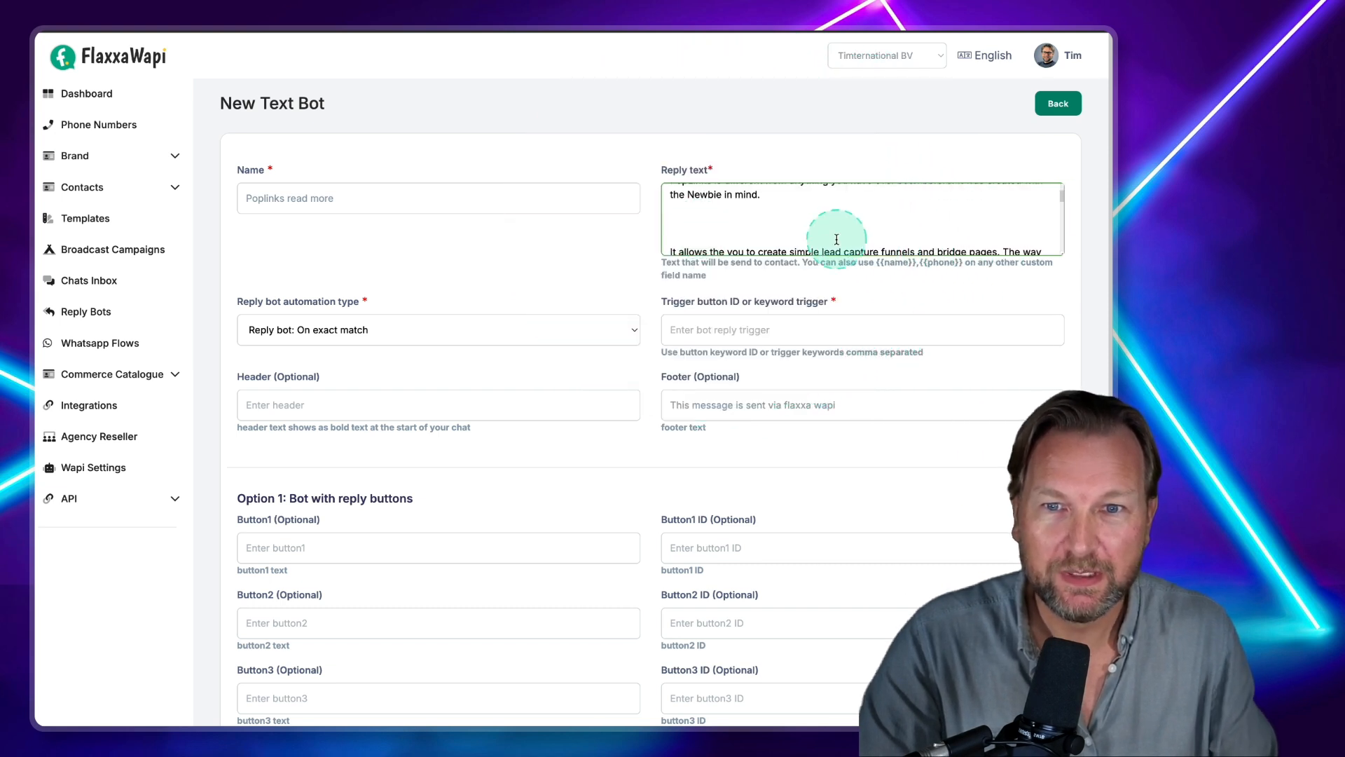
pyautogui.scroll(-3, 835, 240)
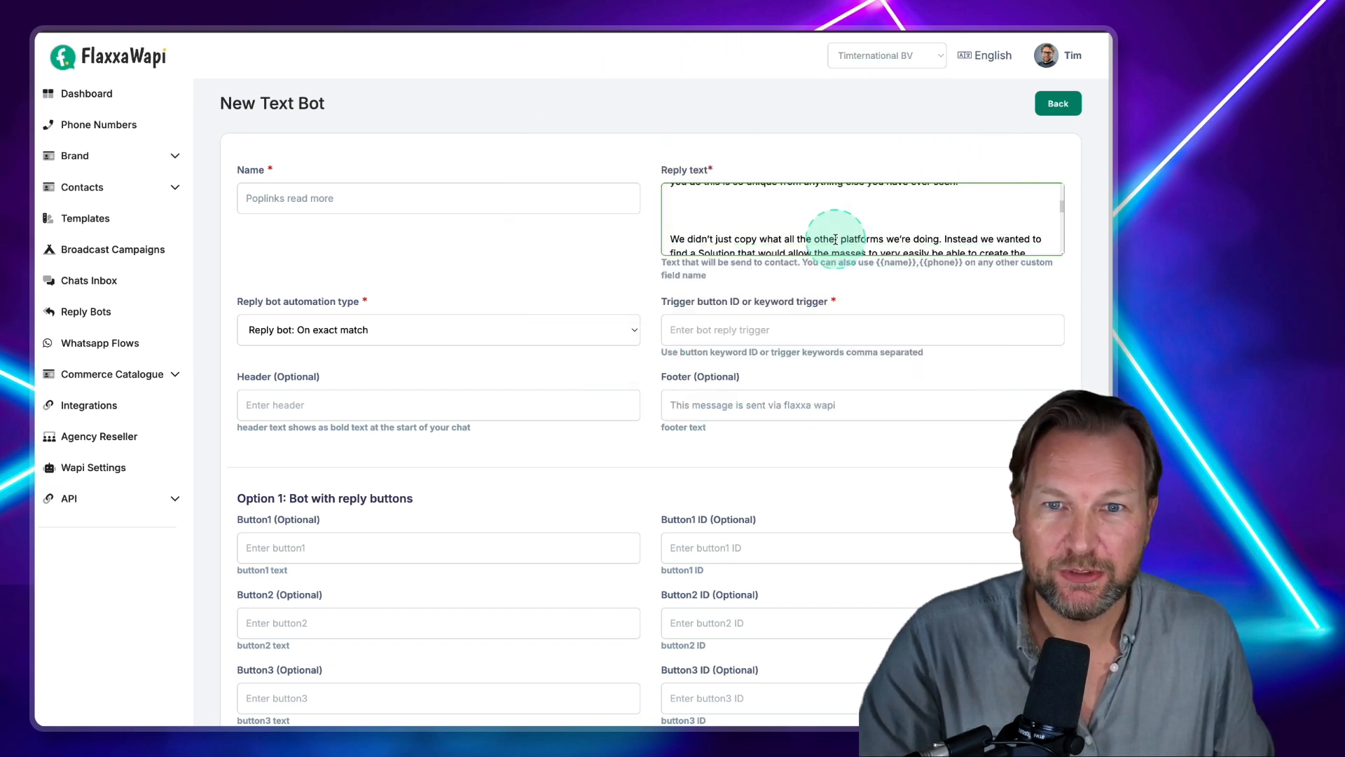
pyautogui.scroll(-1, 836, 239)
pyautogui.scroll(1, 806, 230)
pyautogui.click(761, 227)
pyautogui.scroll(-3, 770, 223)
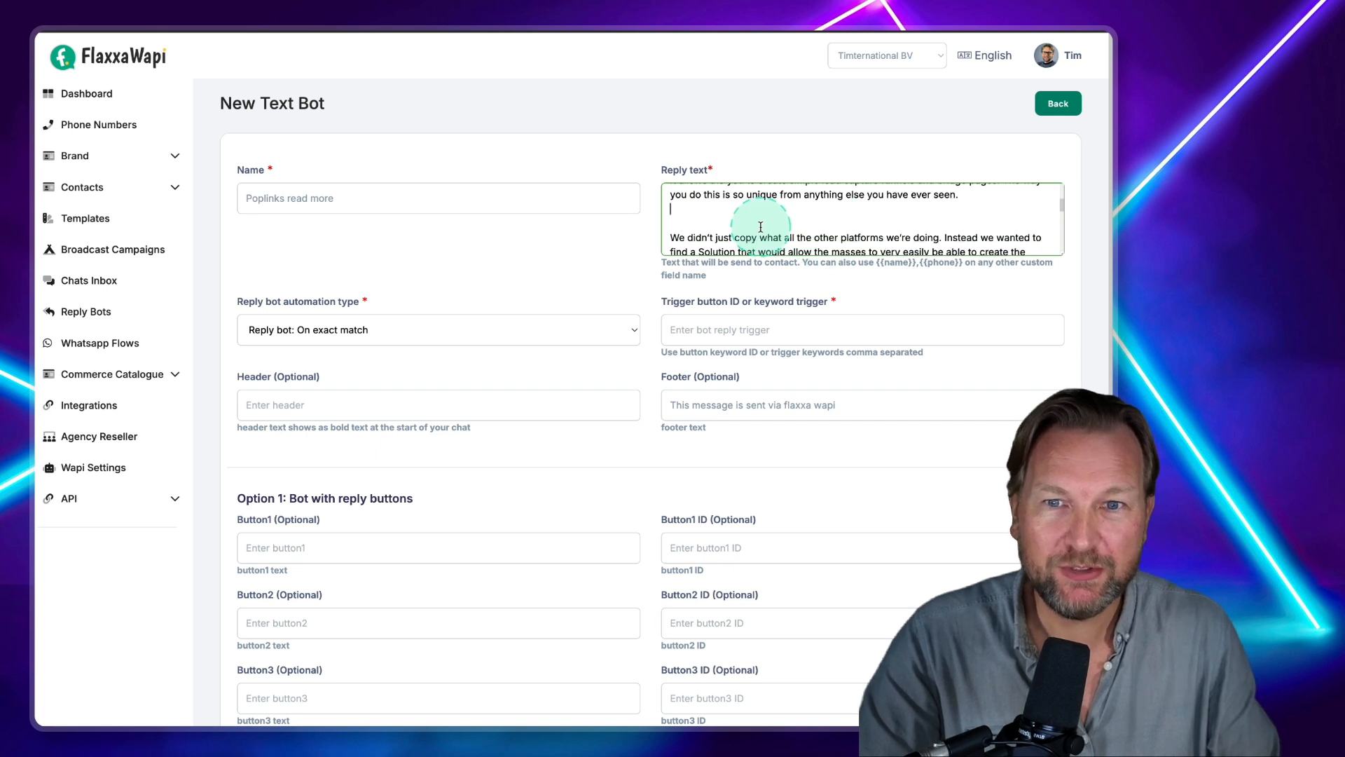
pyautogui.scroll(-8, 811, 221)
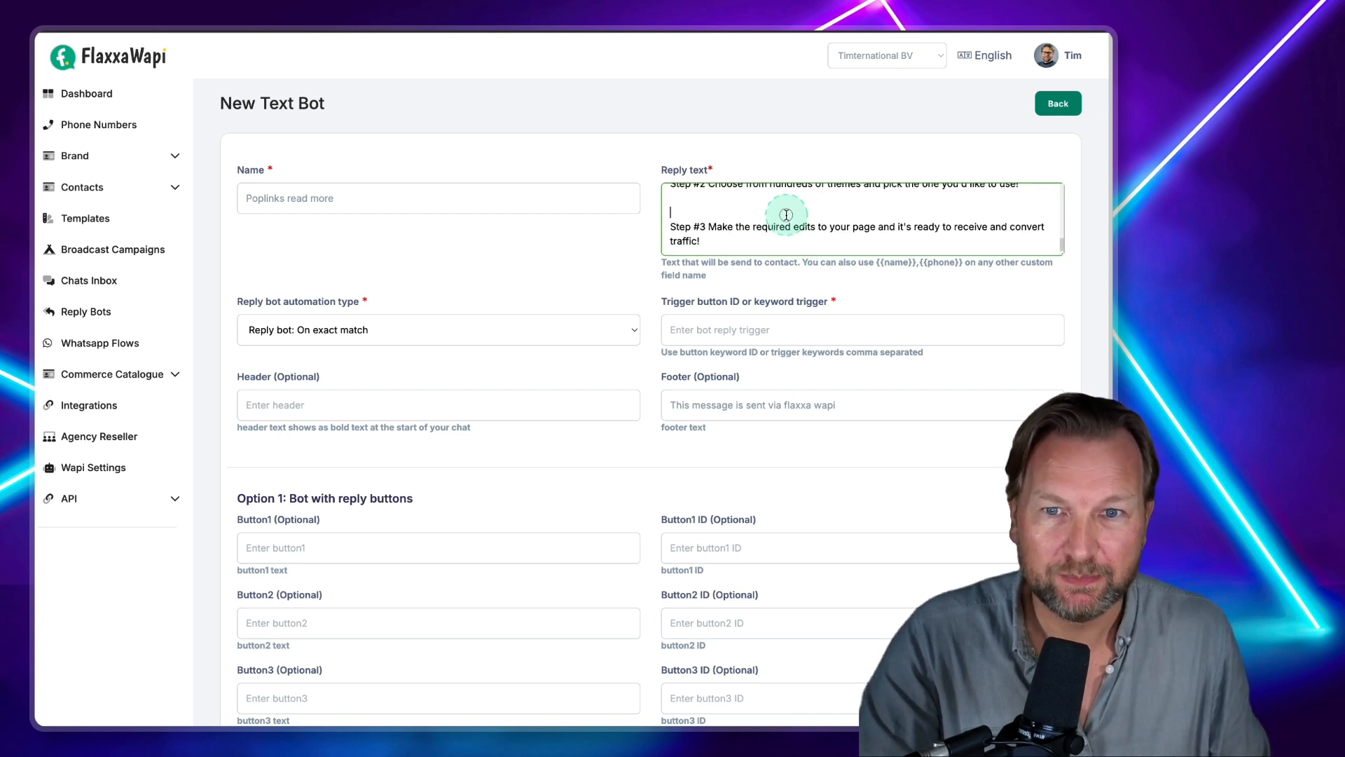
pyautogui.press('BackSpace')
pyautogui.scroll(-1, 780, 211)
pyautogui.scroll(1, 782, 213)
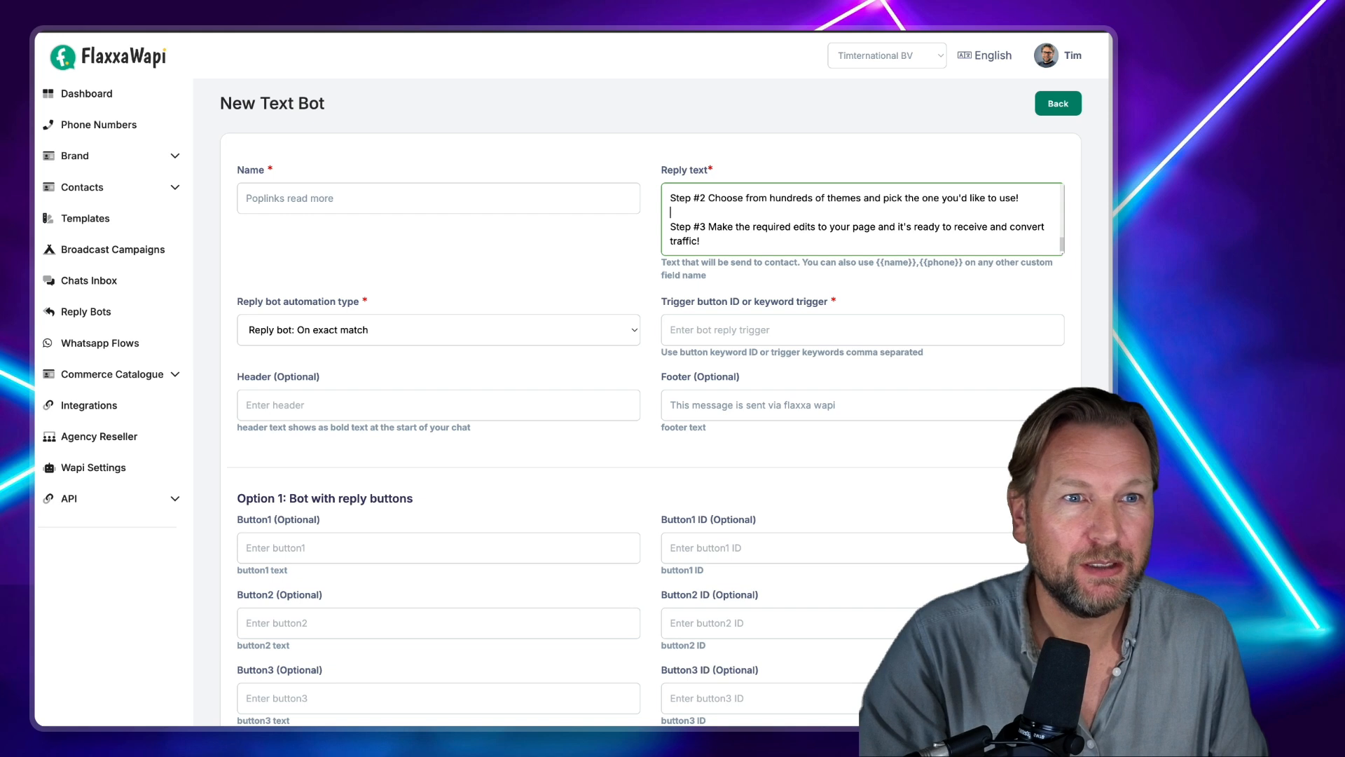
# Set the bot's trigger keywords to "Poplinks more,poplinks" and its automation type to "Reply bot: When message contains".
pyautogui.click(697, 329)
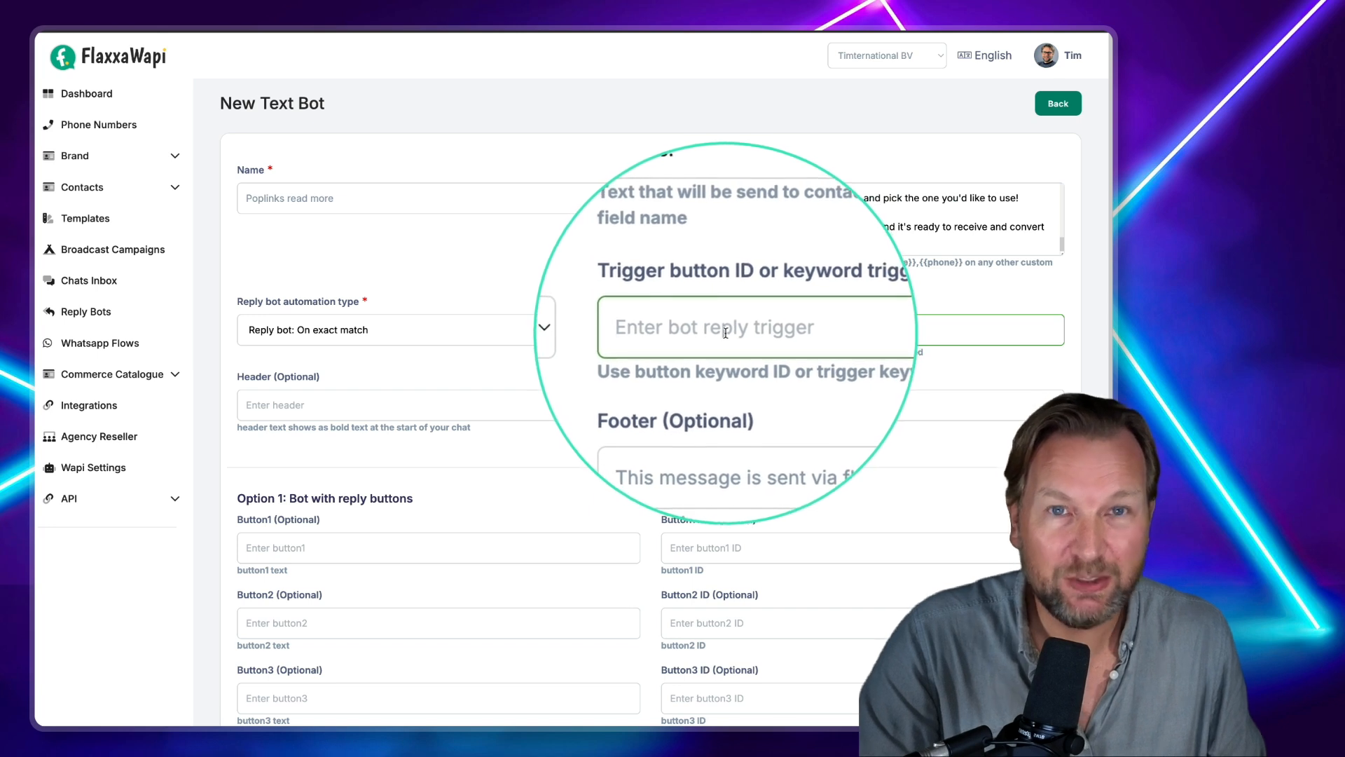
pyautogui.write('Poplinks more,poplinks')
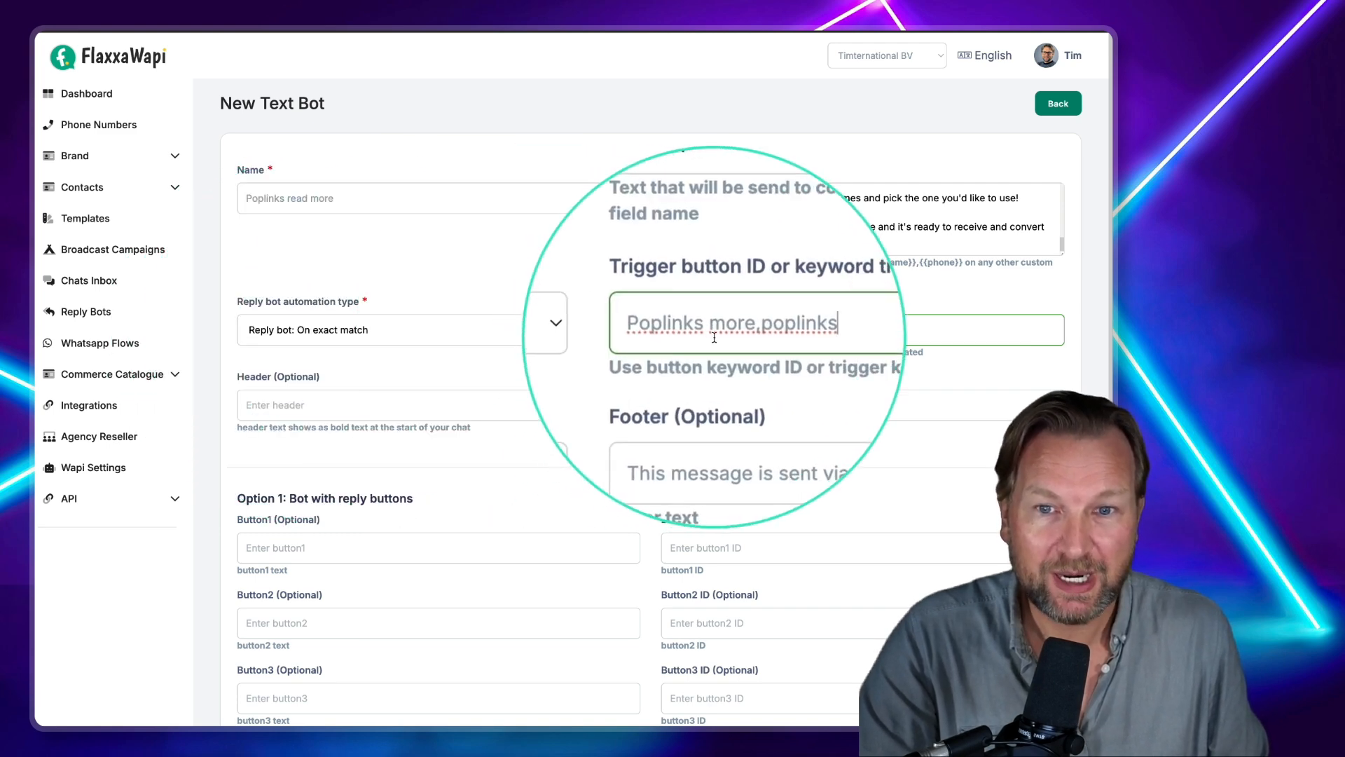
pyautogui.click(401, 330)
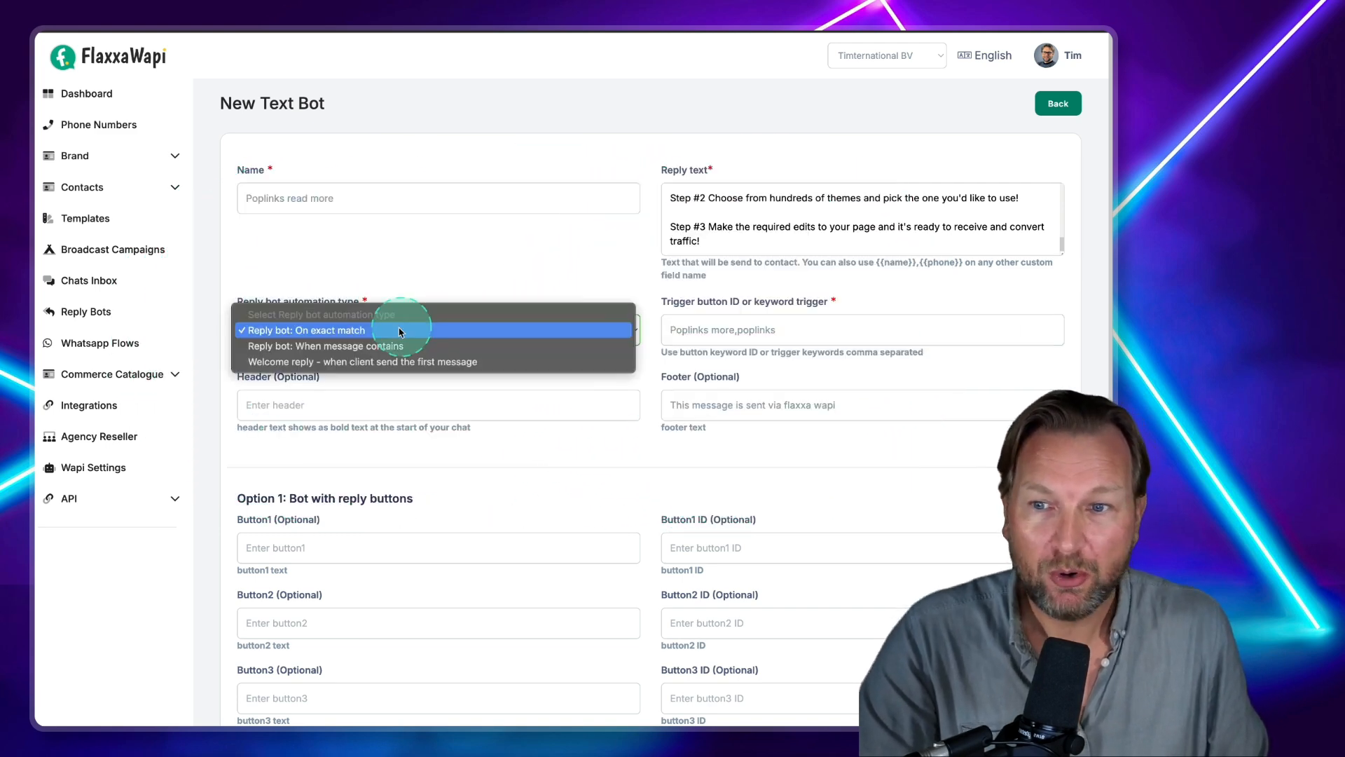
pyautogui.click(352, 347)
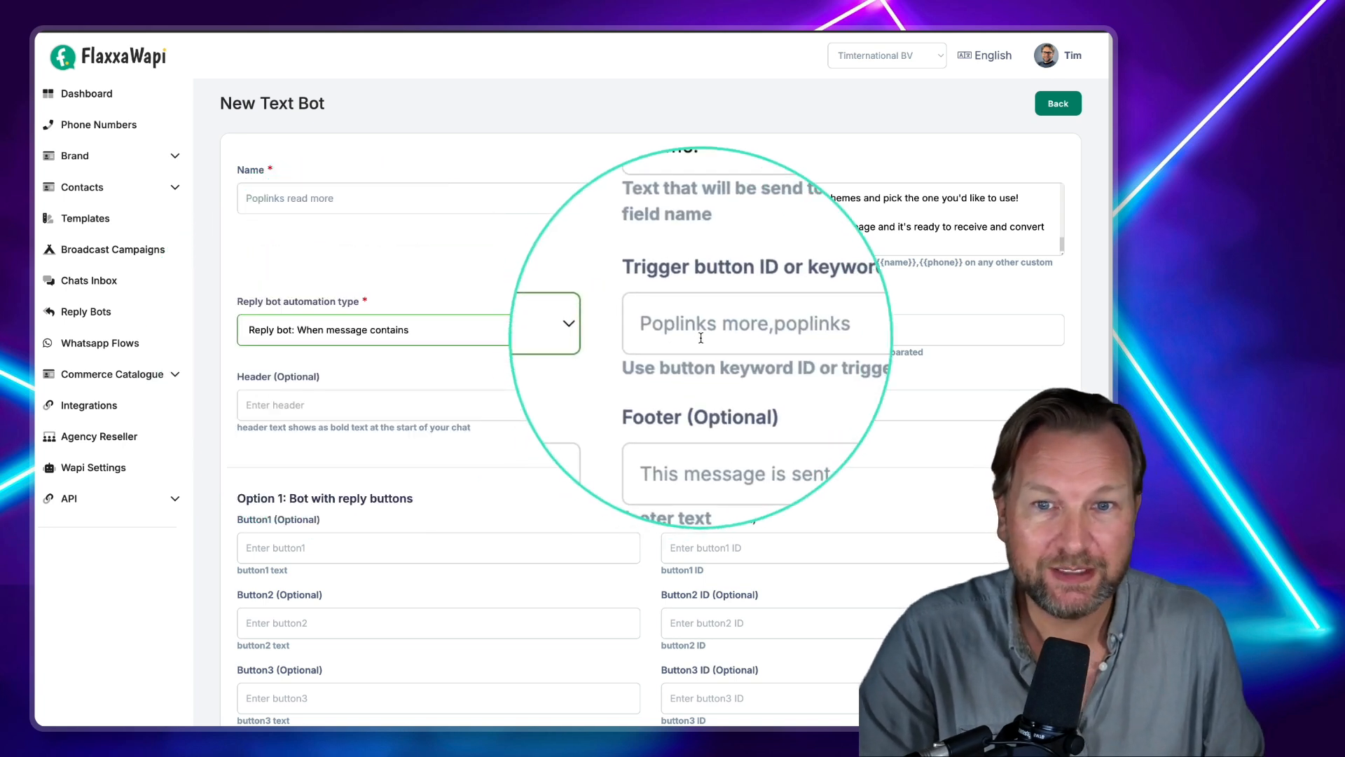
pyautogui.click(840, 328)
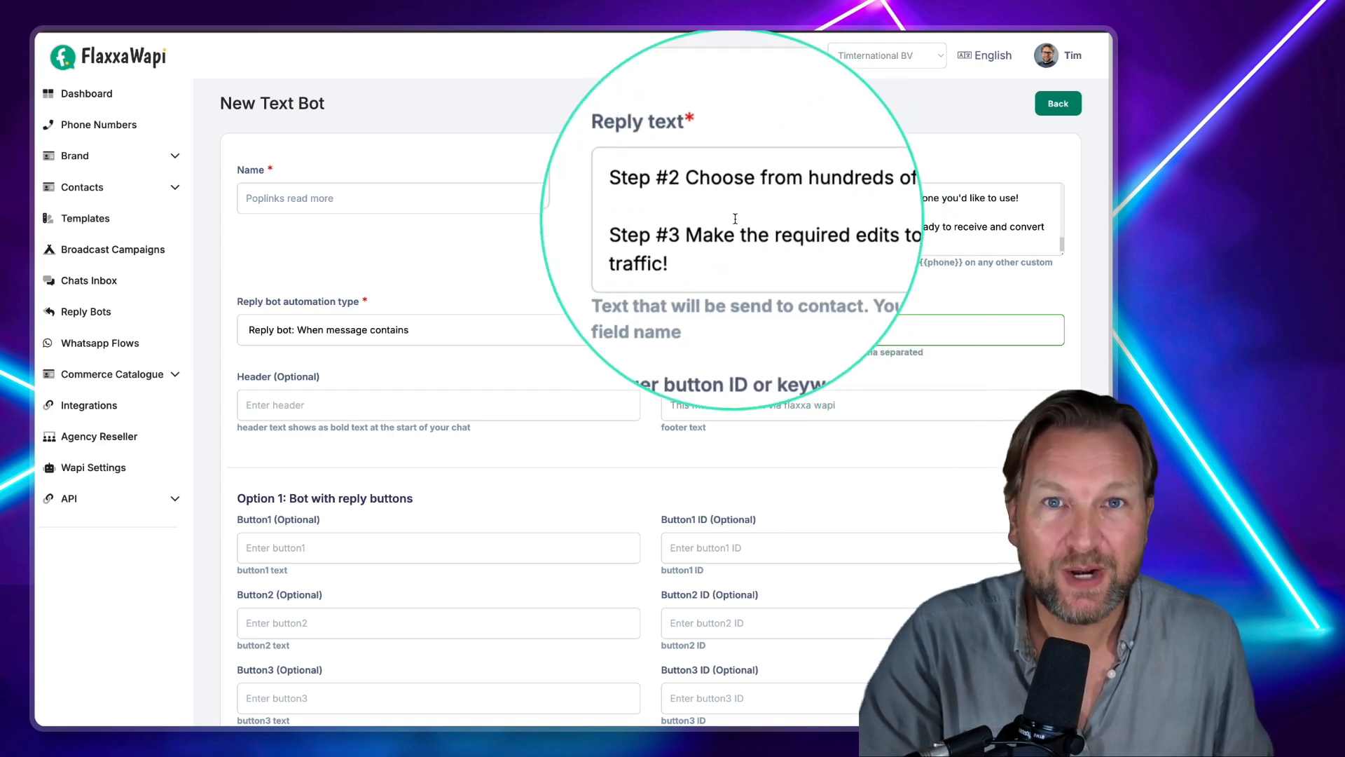
# Enter "Poplinks more info" as the bot's header and add "Type stop to stop receiving messages" to its footer text.
pyautogui.scroll(-2, 540, 420)
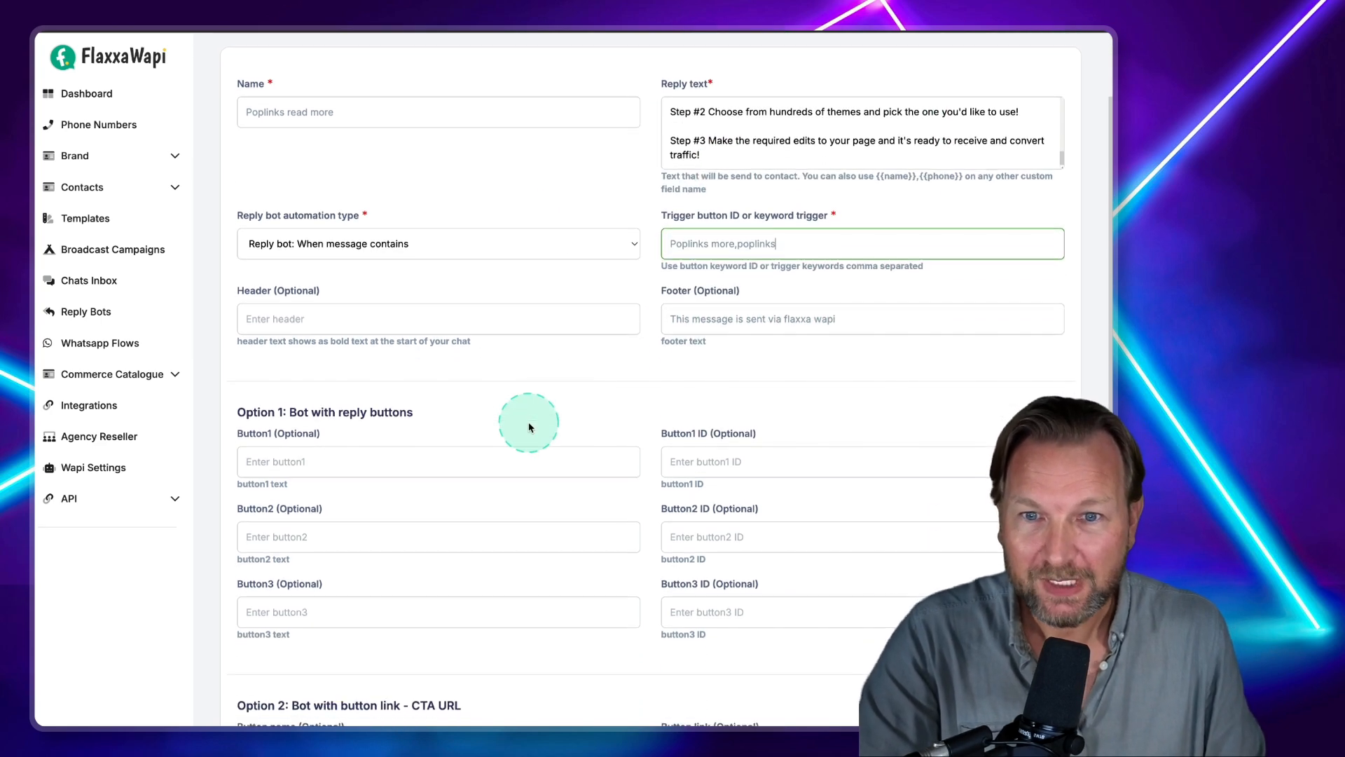
pyautogui.click(396, 324)
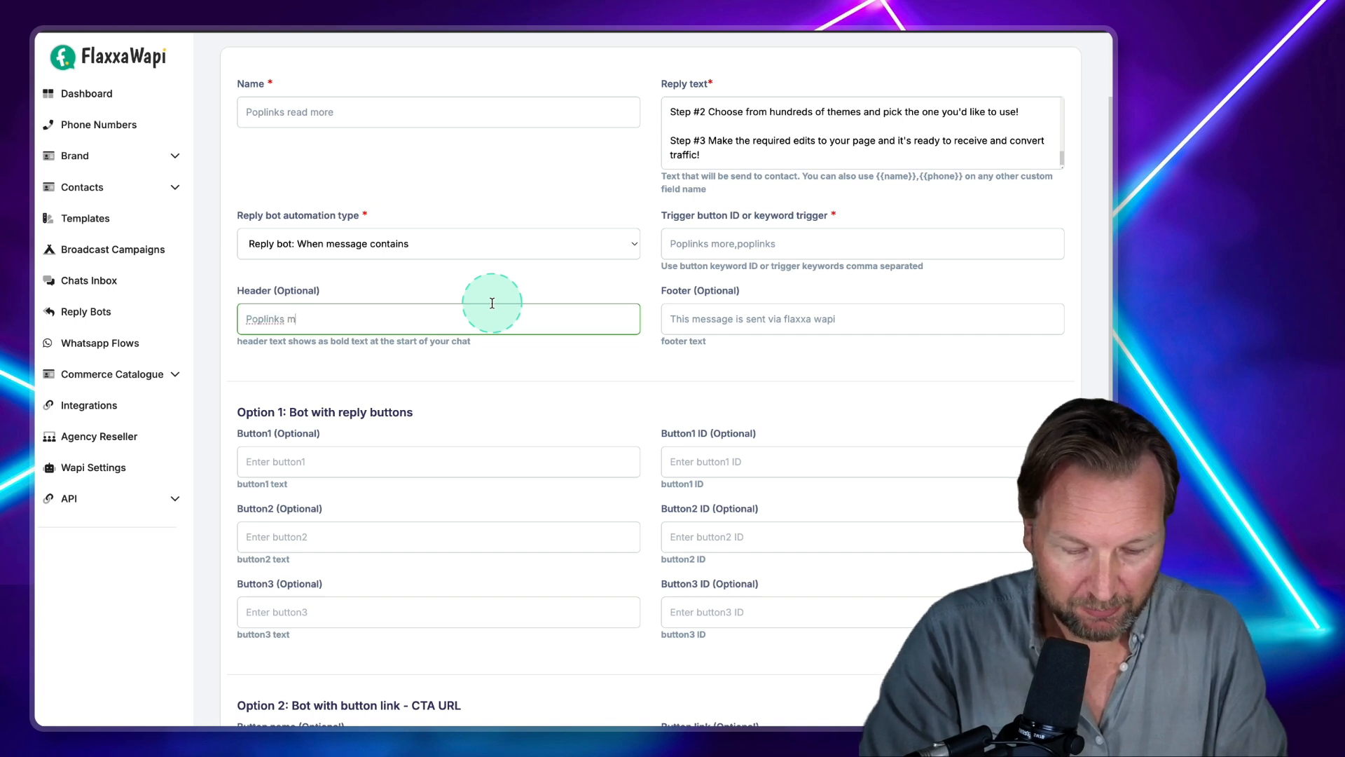
pyautogui.click(726, 318)
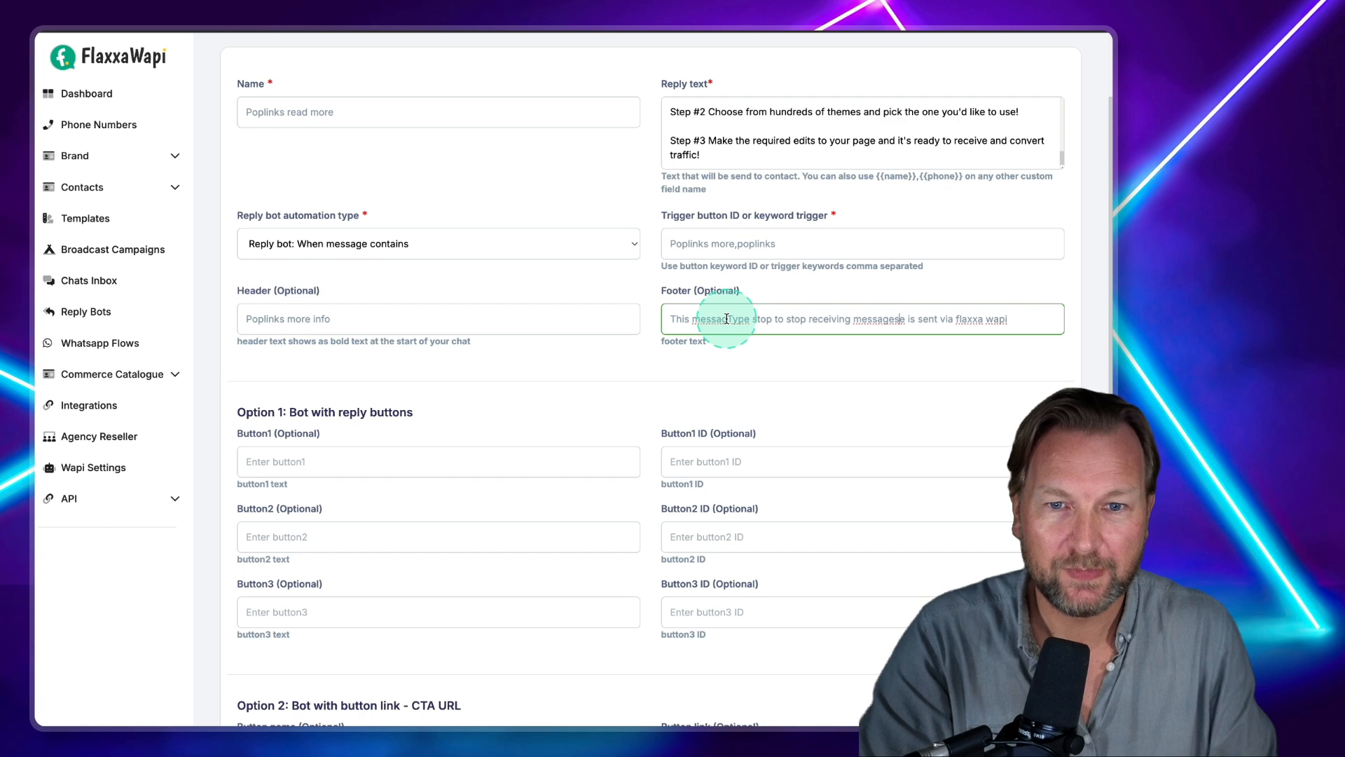
# Give the bot a CTA link button named "Purchase Poplinks" that points to the poplinks-review URL, and save the bot.
pyautogui.scroll(-3, 405, 441)
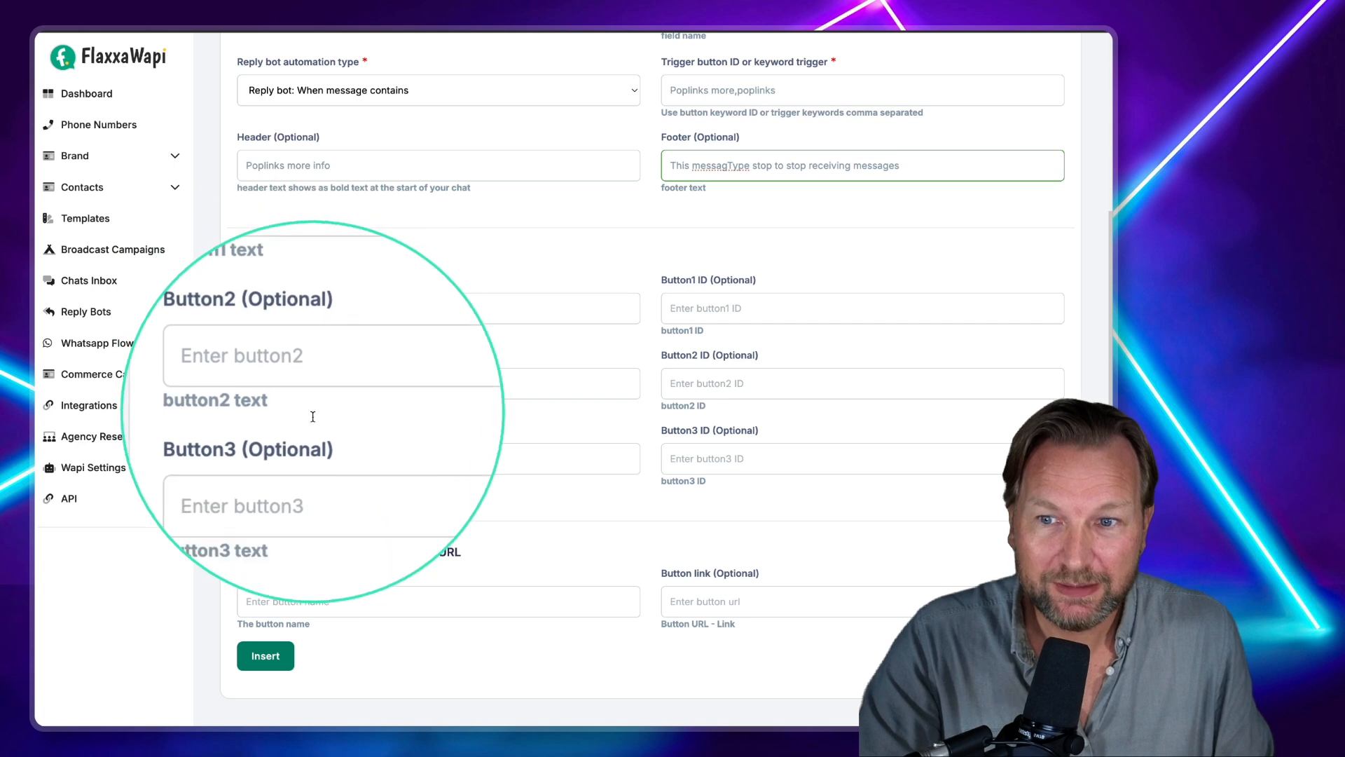
pyautogui.click(326, 600)
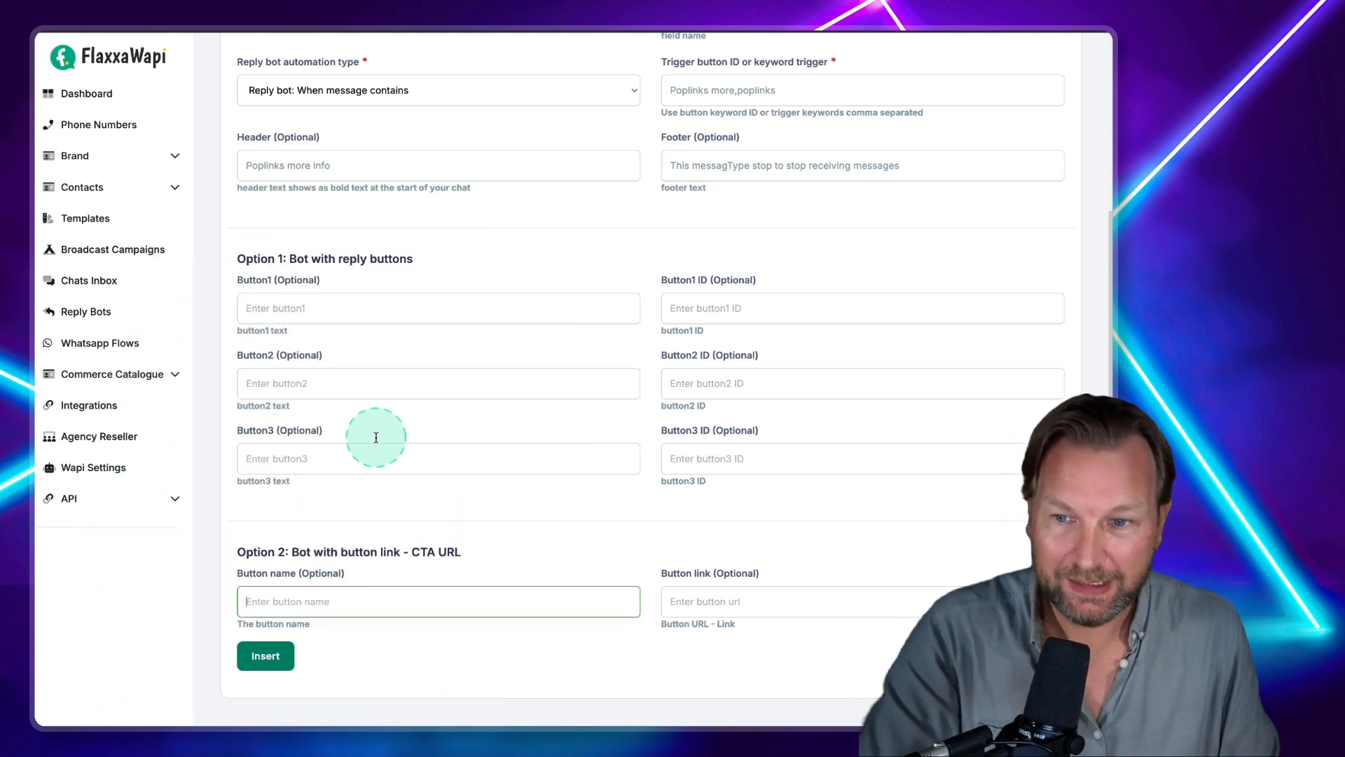
pyautogui.write('Putr')
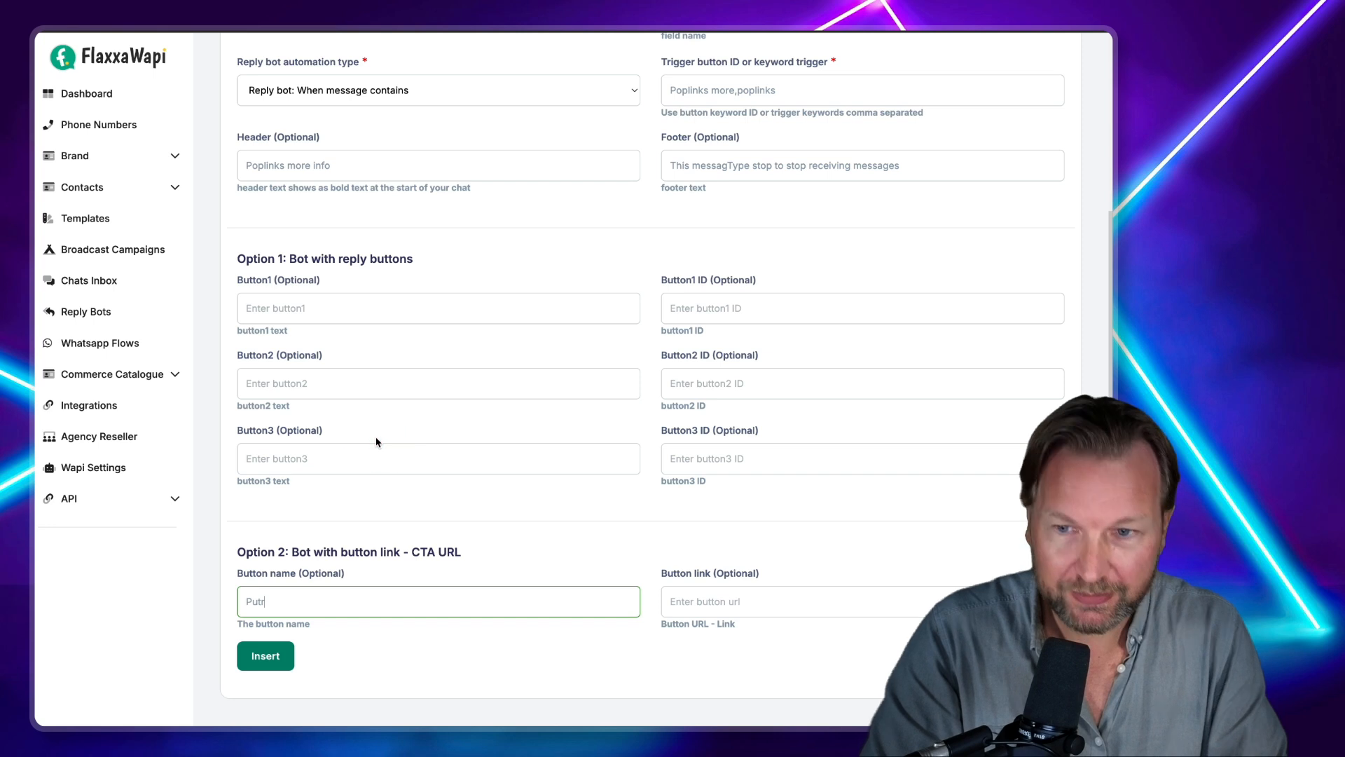
pyautogui.press('BackSpace')
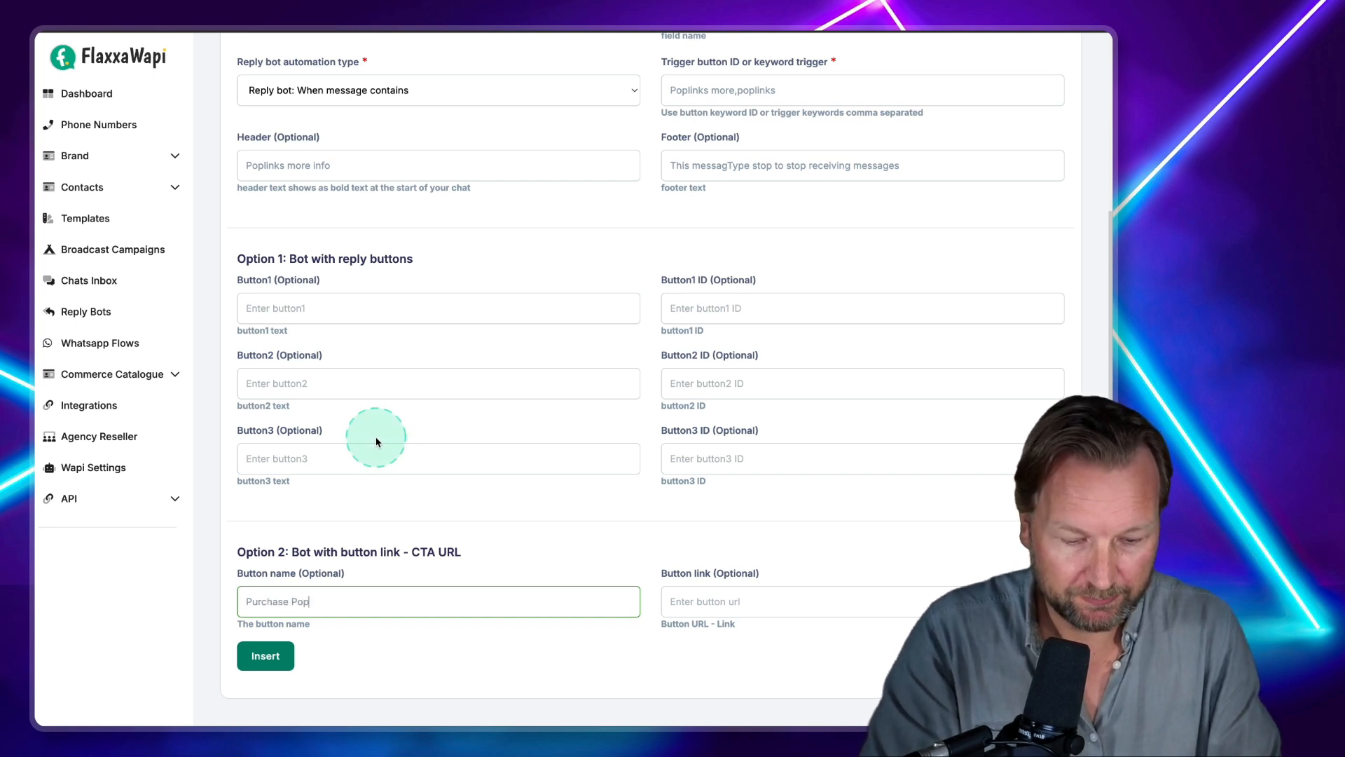
pyautogui.click(760, 607)
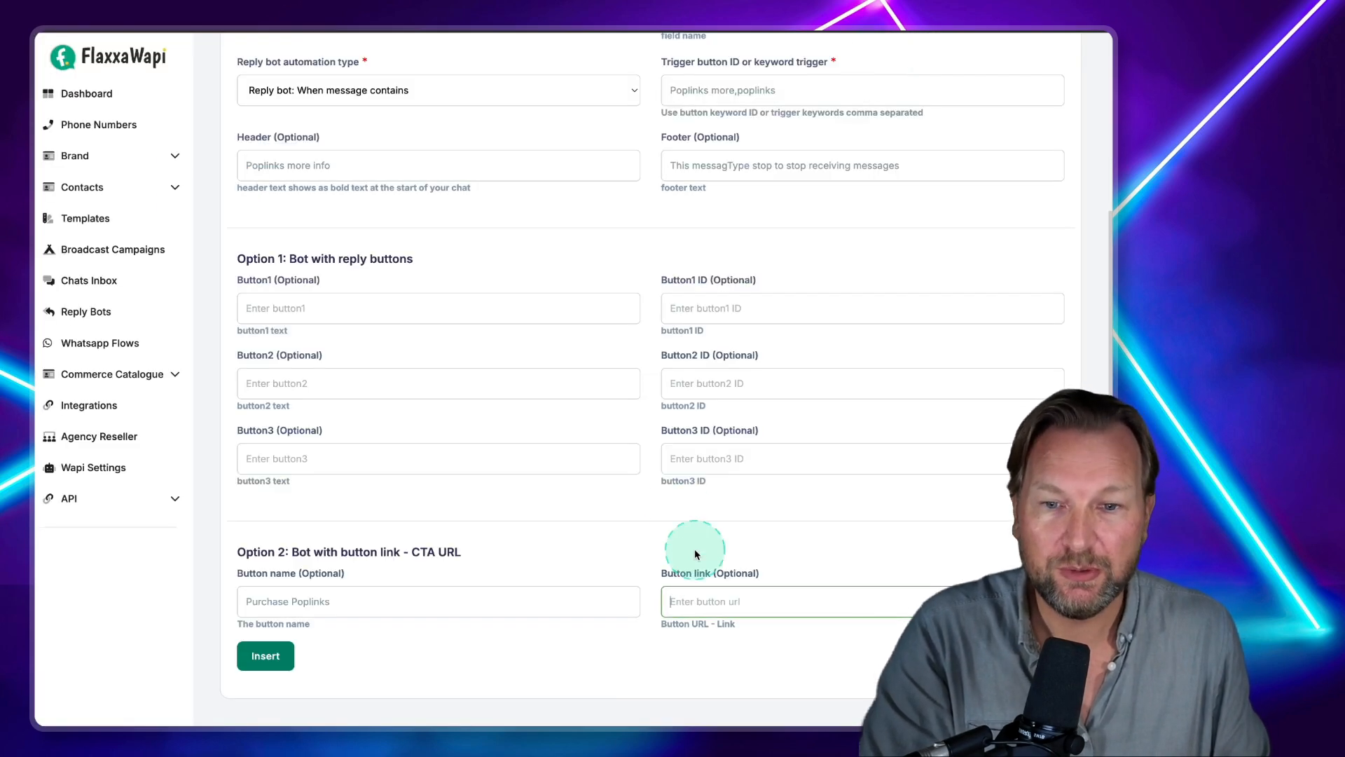
pyautogui.write('https://go.timverdouw.com/poplinks-review/')
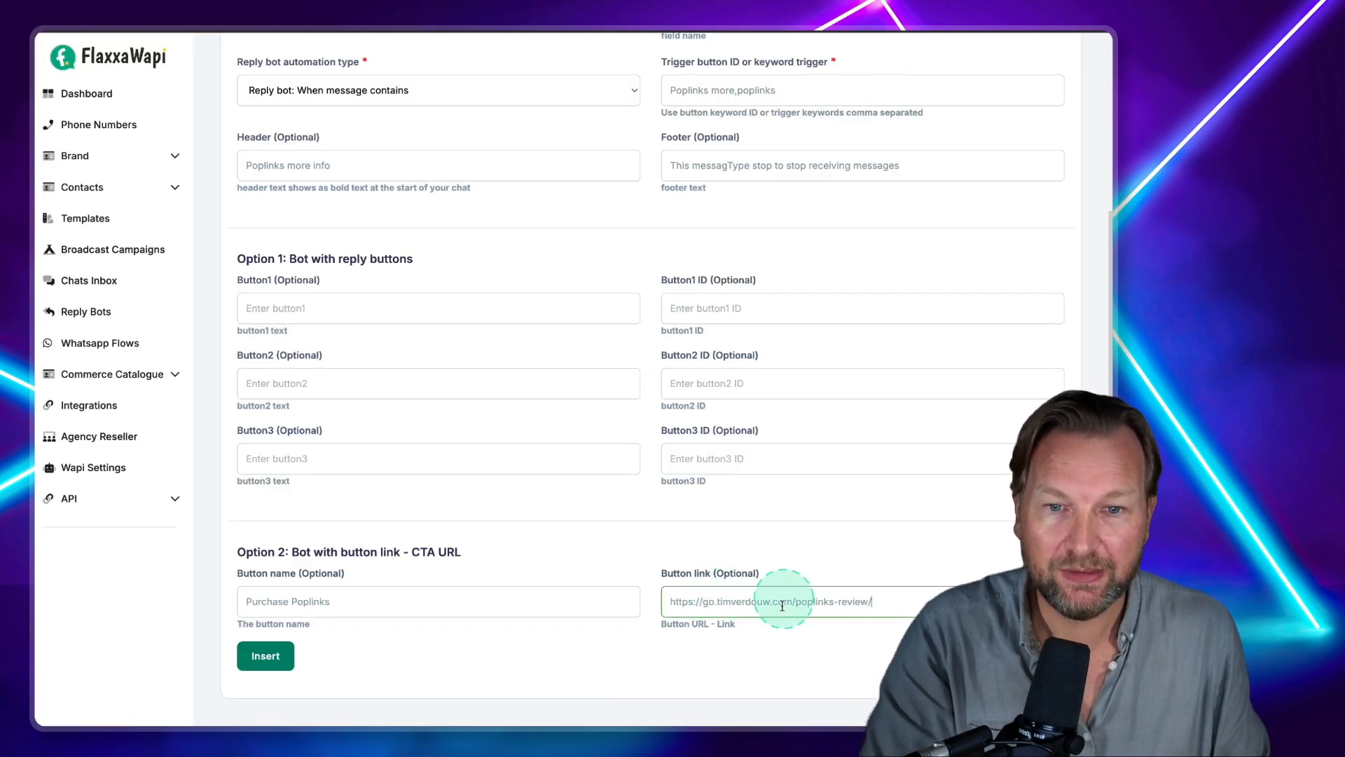
pyautogui.click(265, 662)
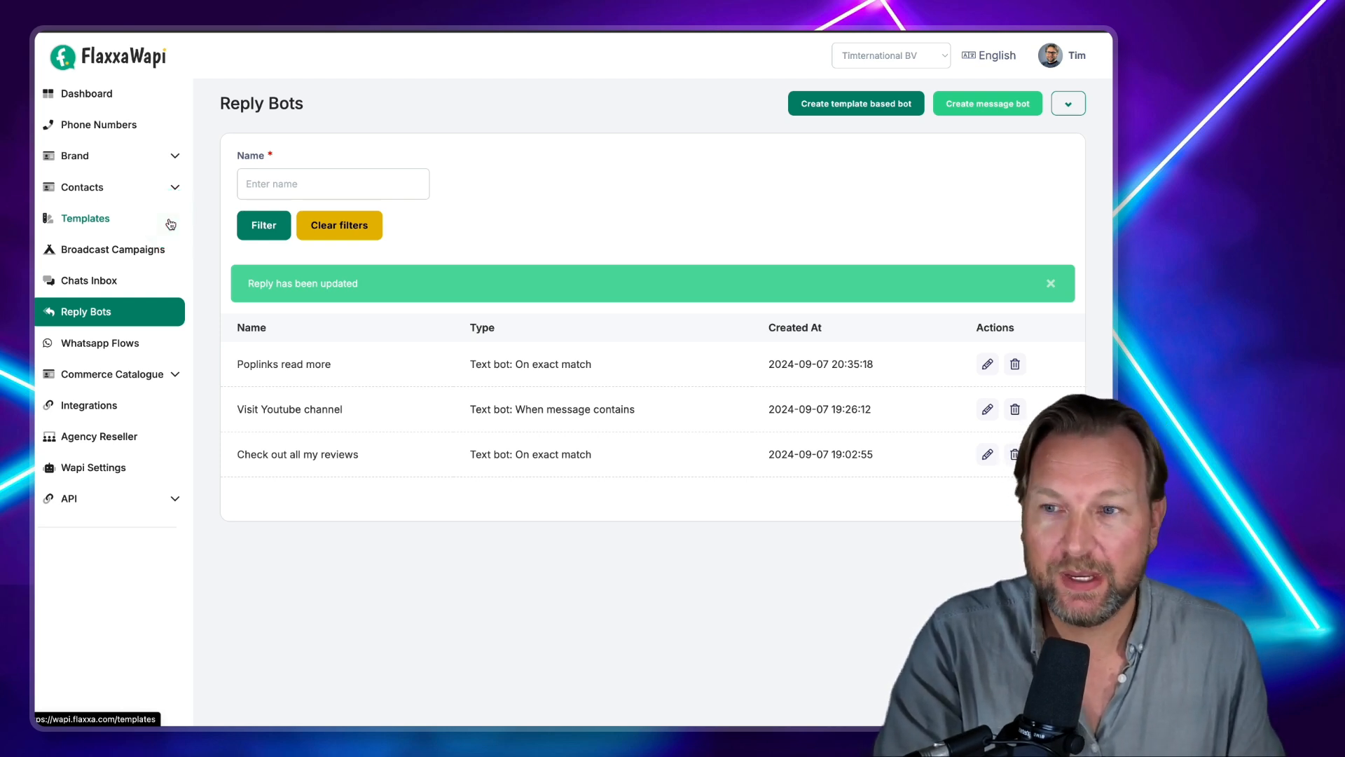
# Start a new broadcast campaign named "Review broadcast".
pyautogui.click(115, 250)
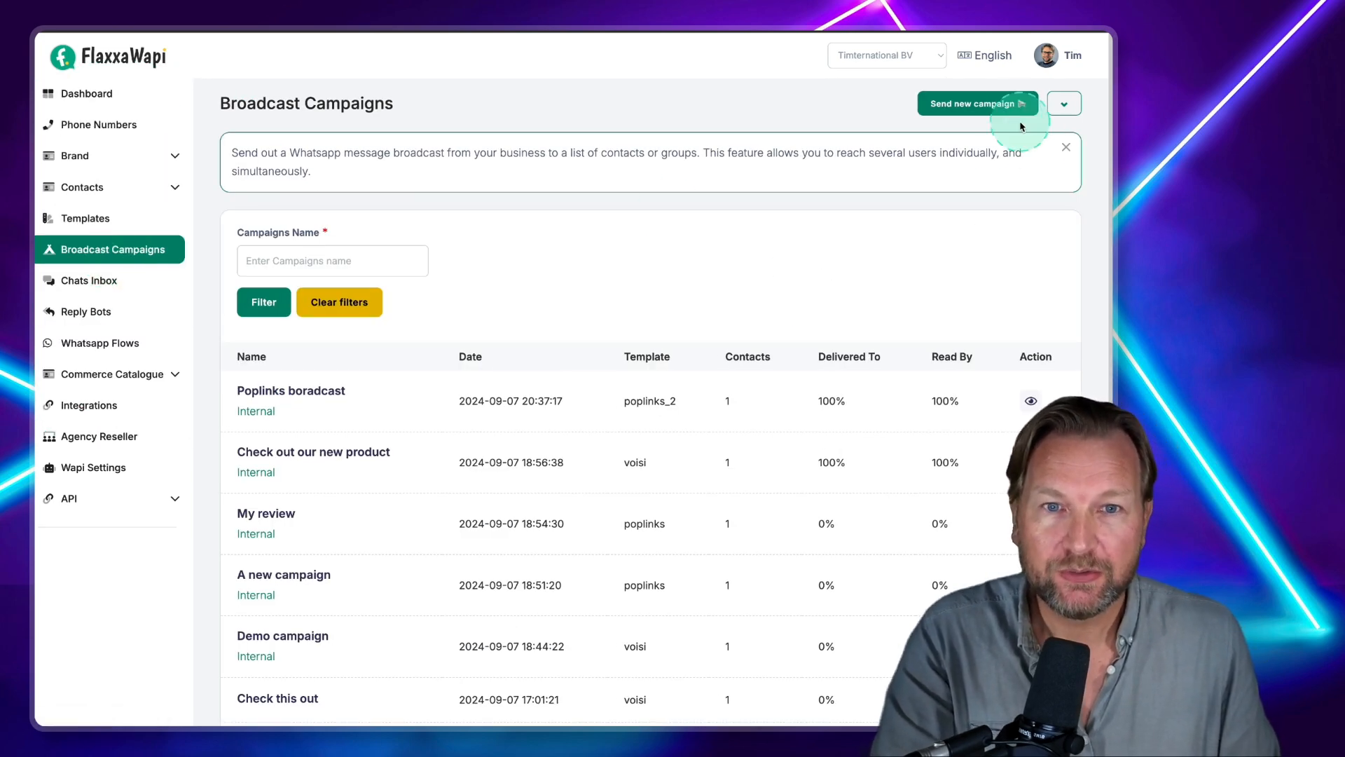
pyautogui.click(961, 103)
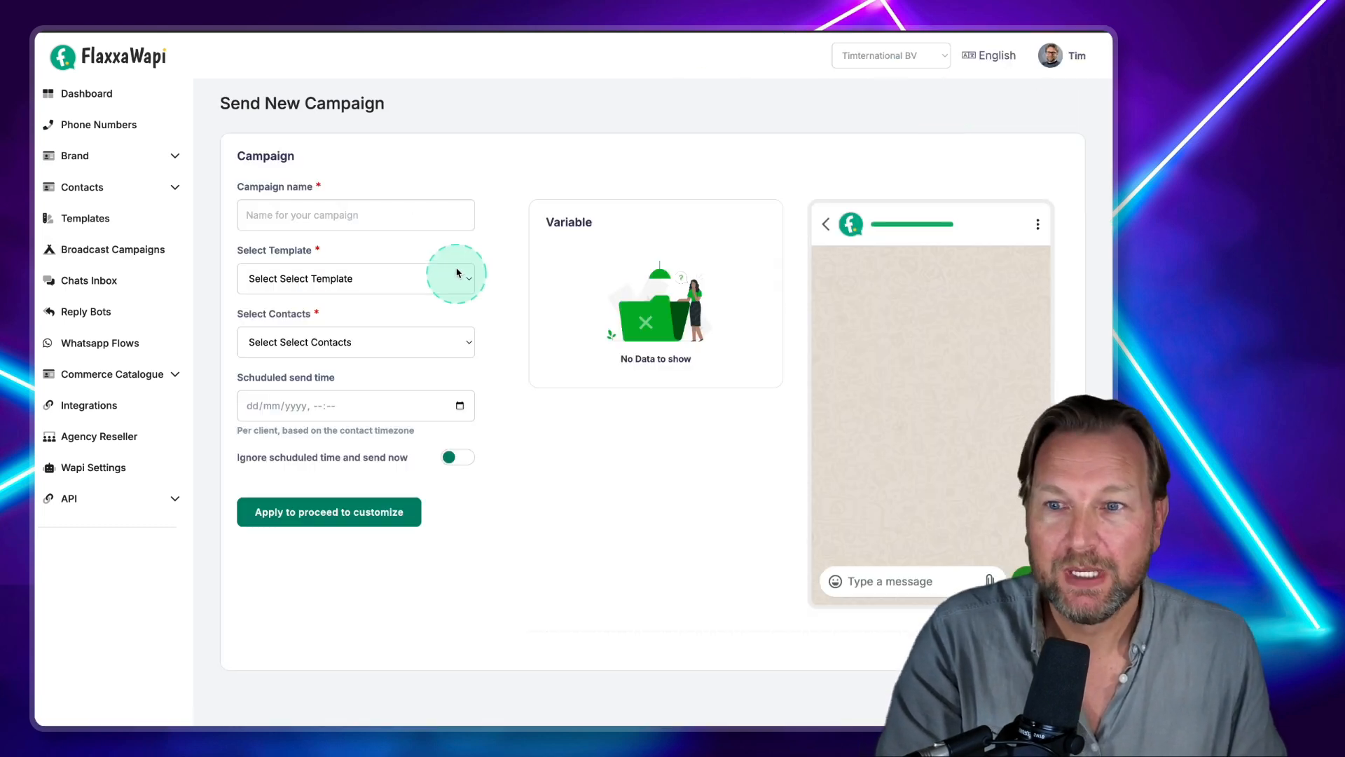
pyautogui.click(298, 222)
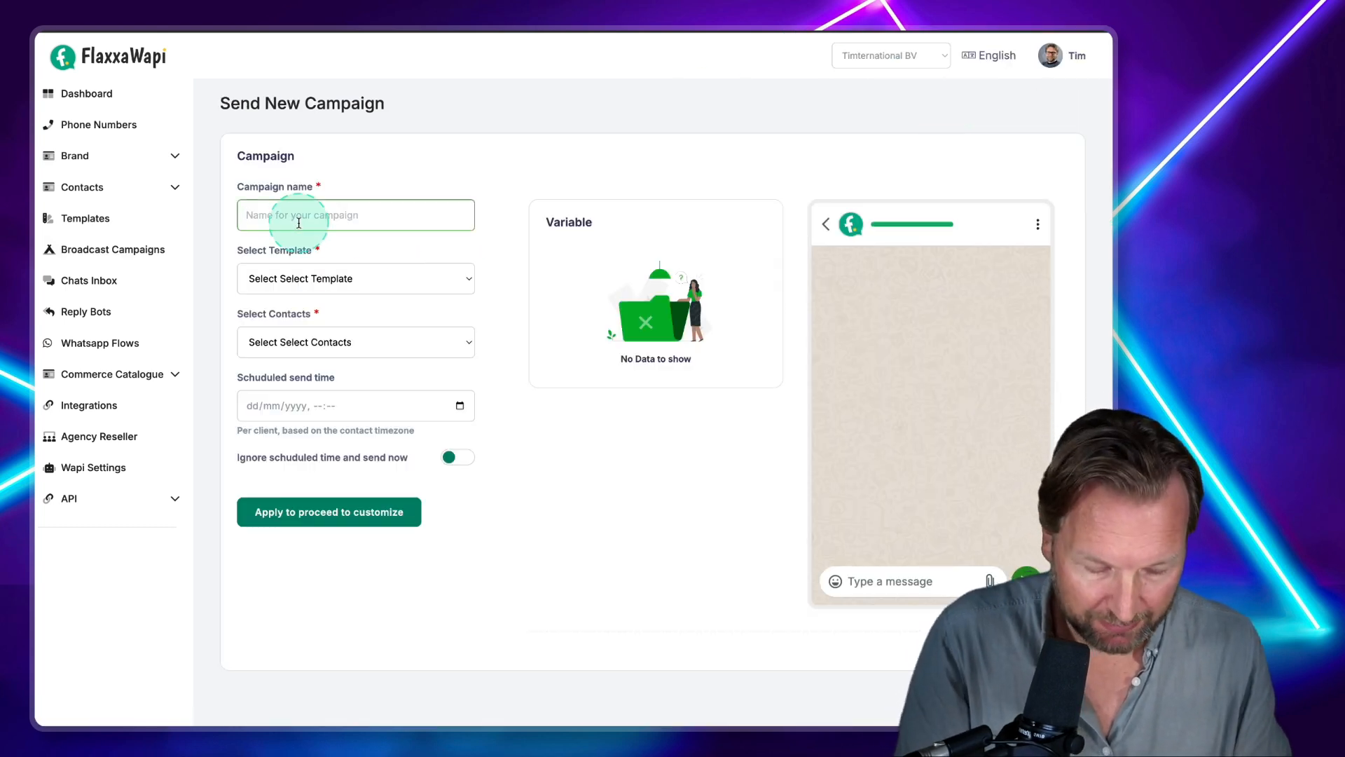
pyautogui.write('R')
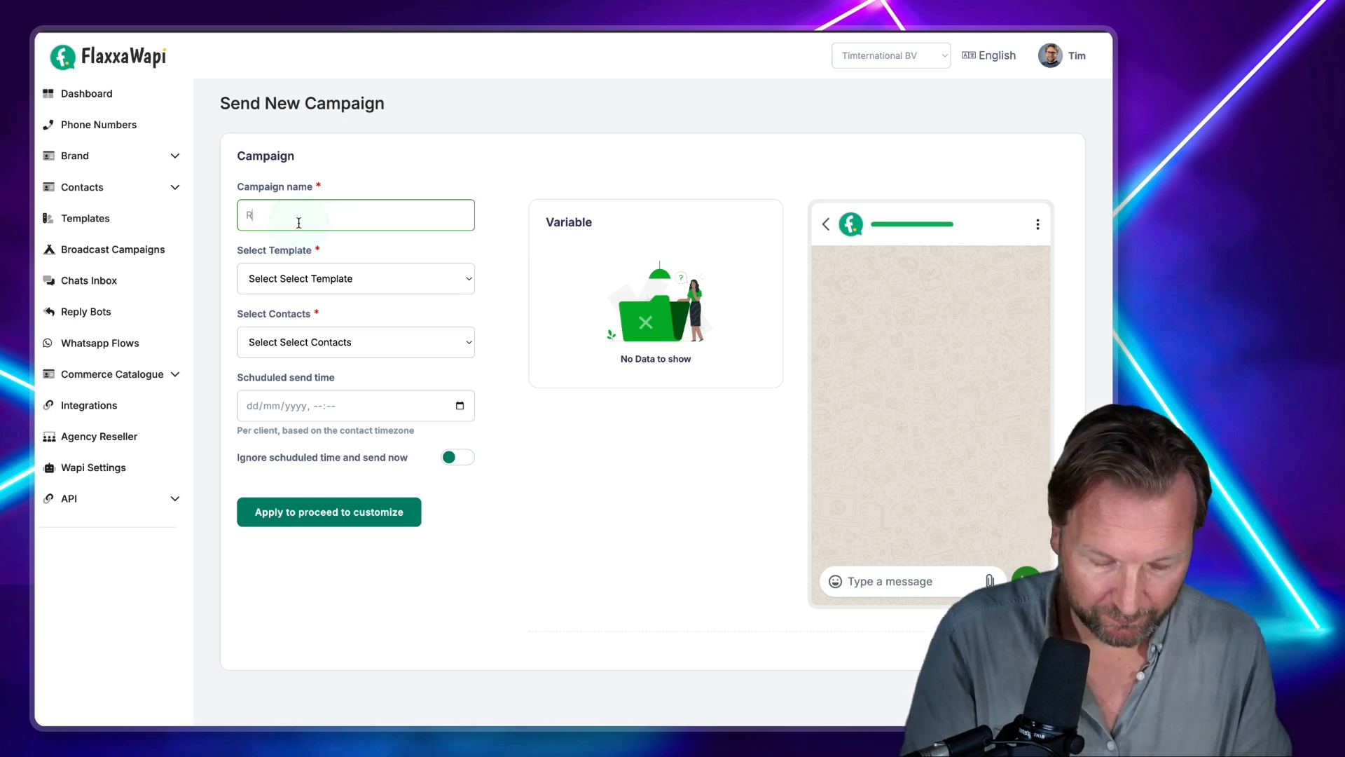
pyautogui.write('eview broadcast')
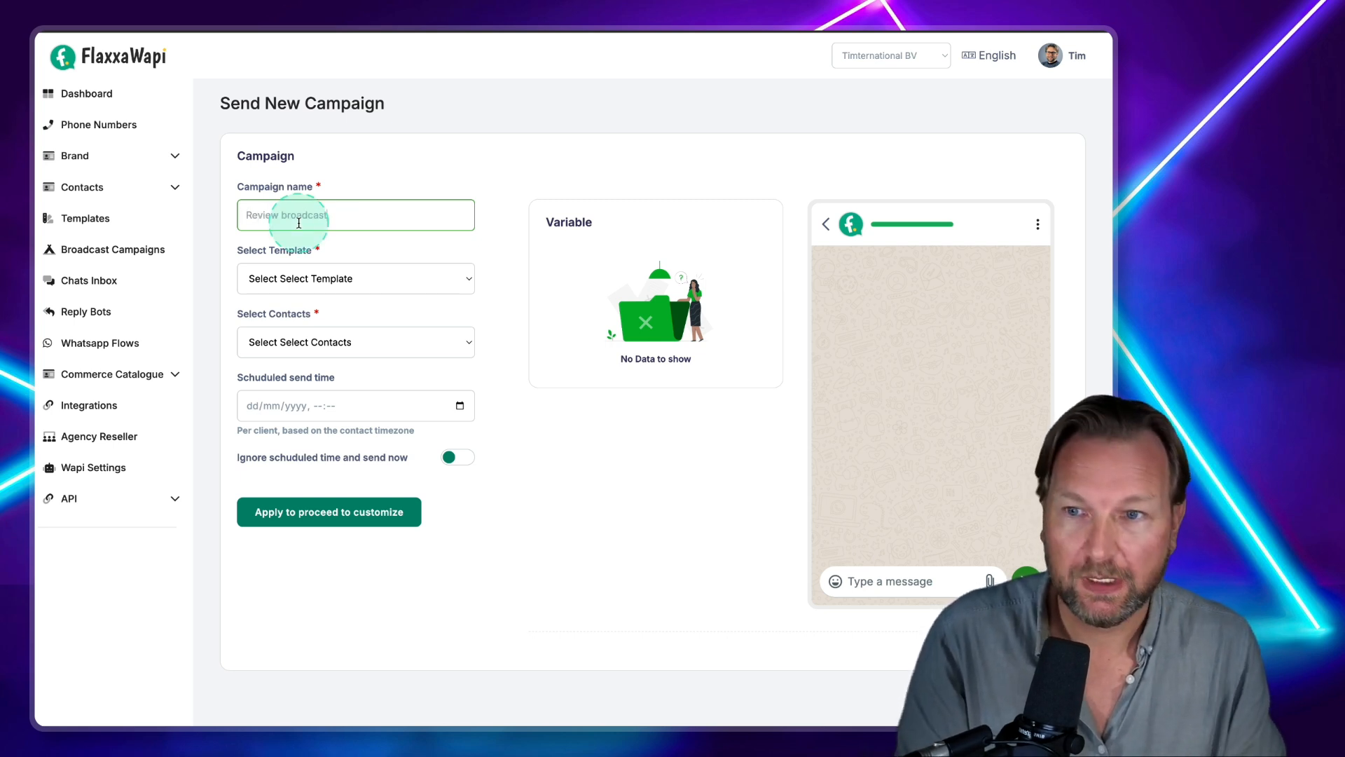
# Assign template "poplinks_2 - en" and the Internal contact group, set the campaign to send now, and proceed to customization.
pyautogui.click(307, 287)
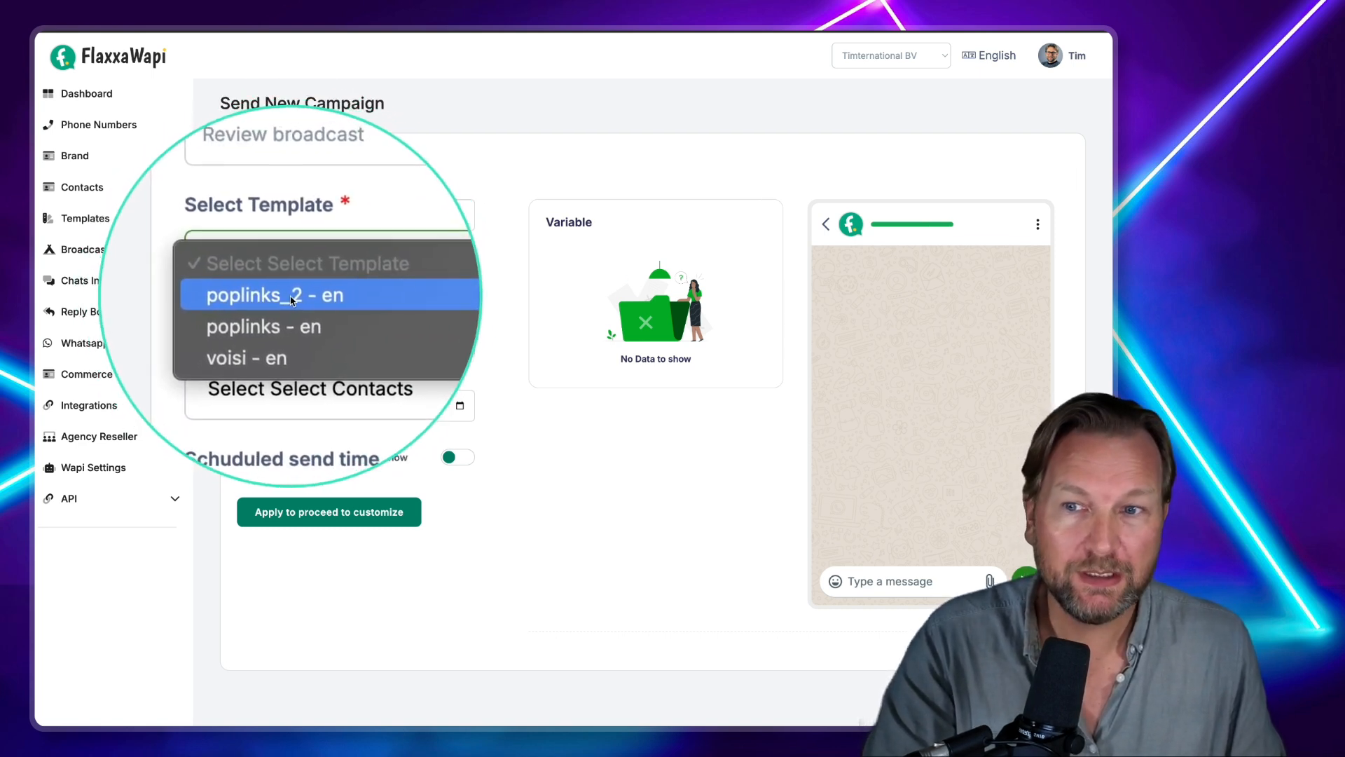
pyautogui.click(289, 300)
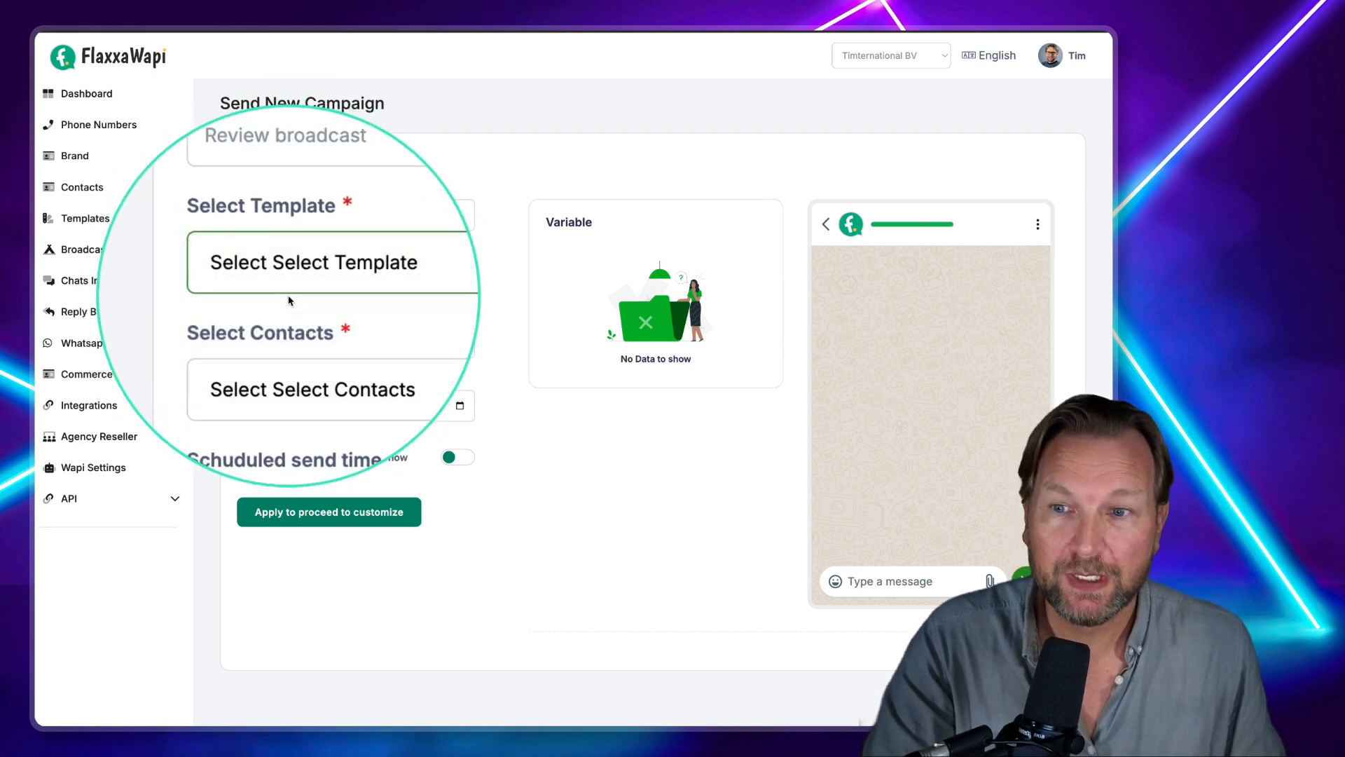
pyautogui.click(302, 349)
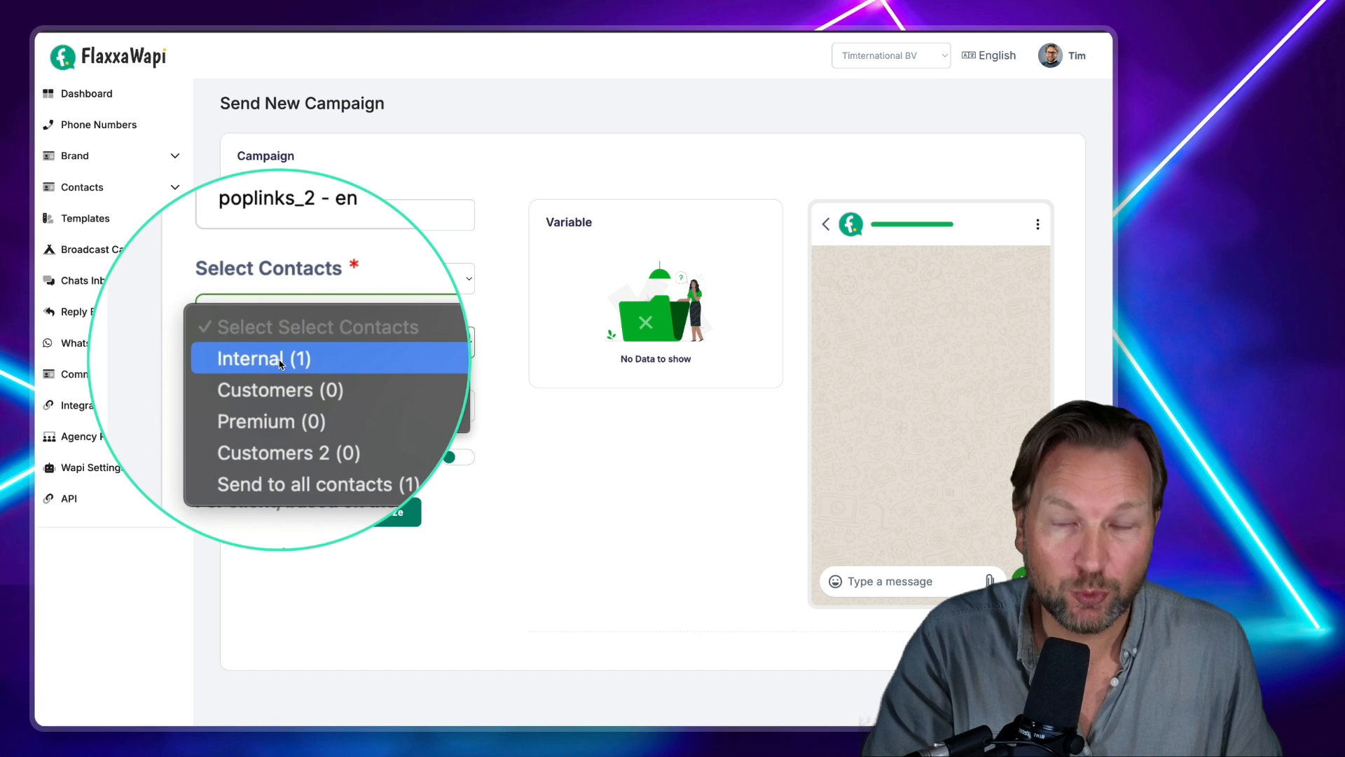
pyautogui.click(276, 360)
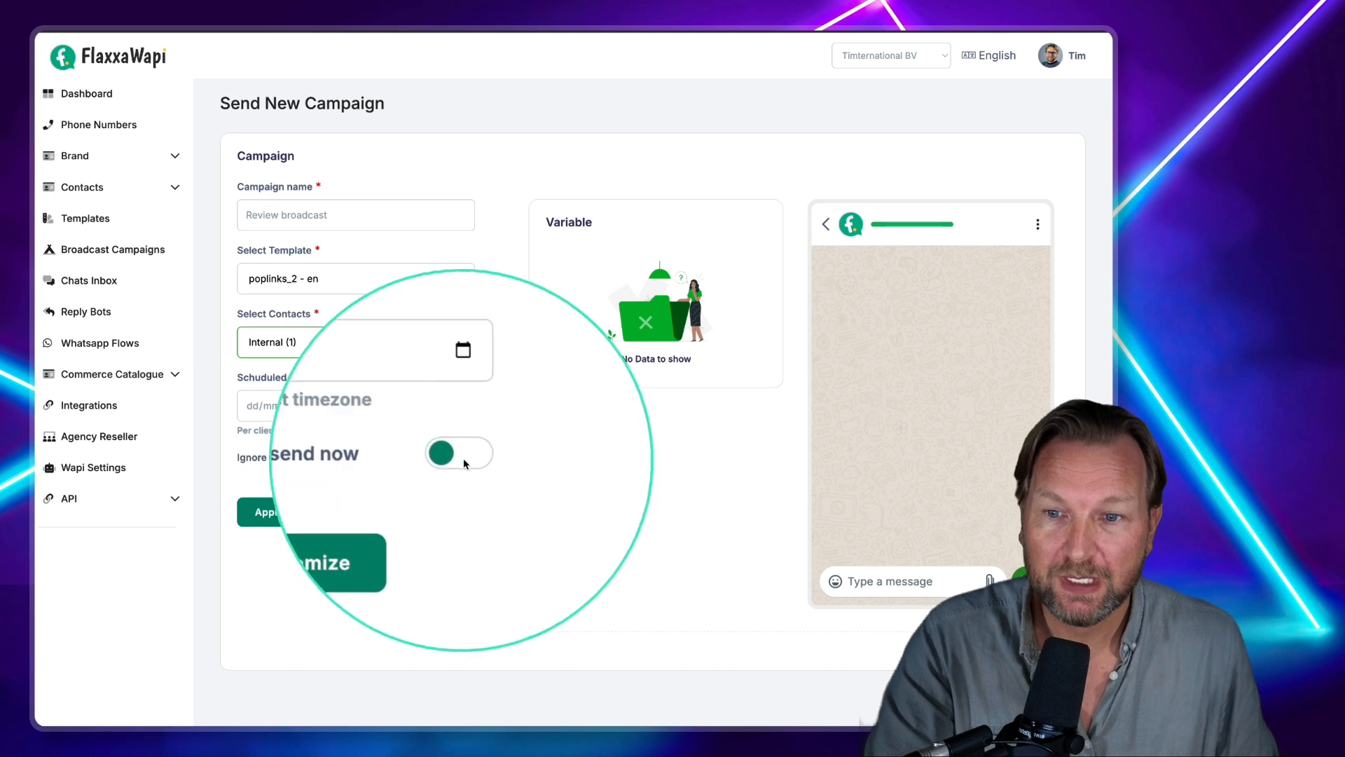
pyautogui.click(463, 459)
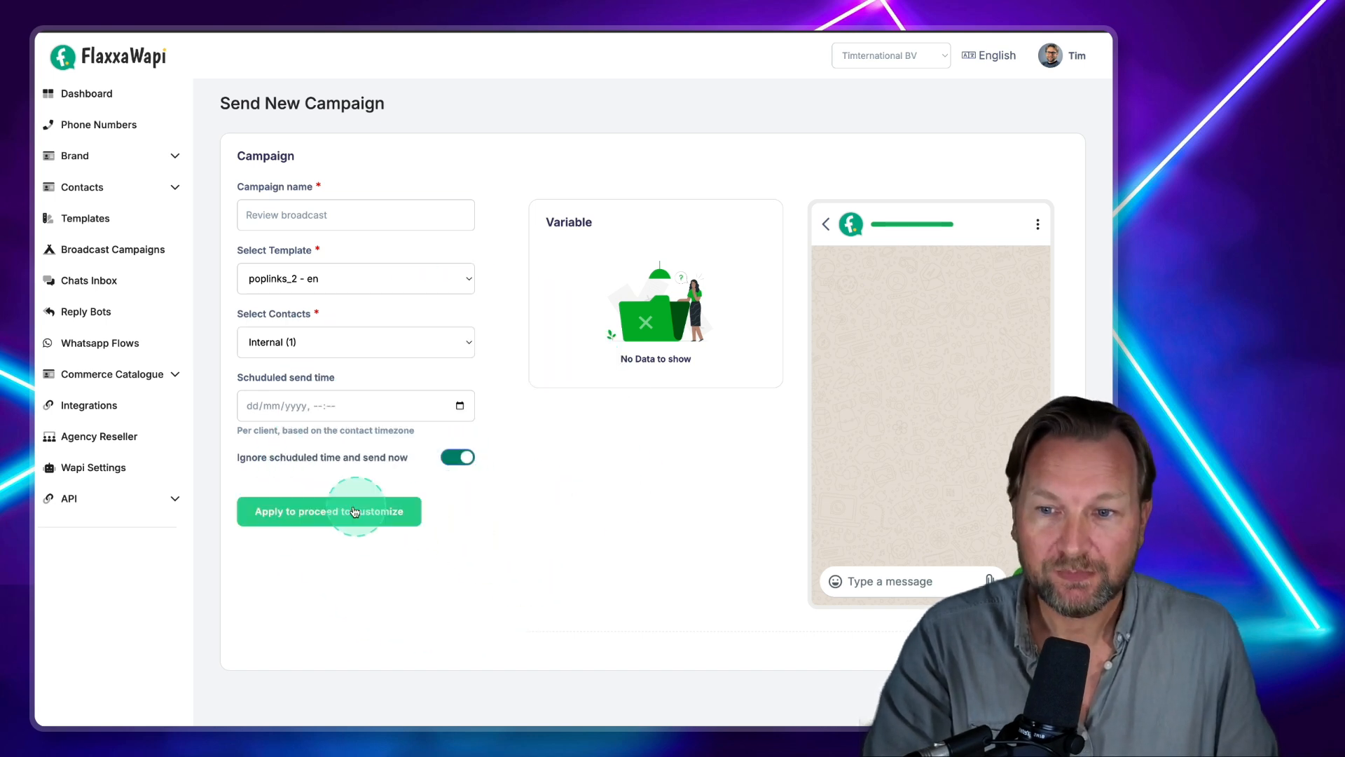
pyautogui.click(314, 517)
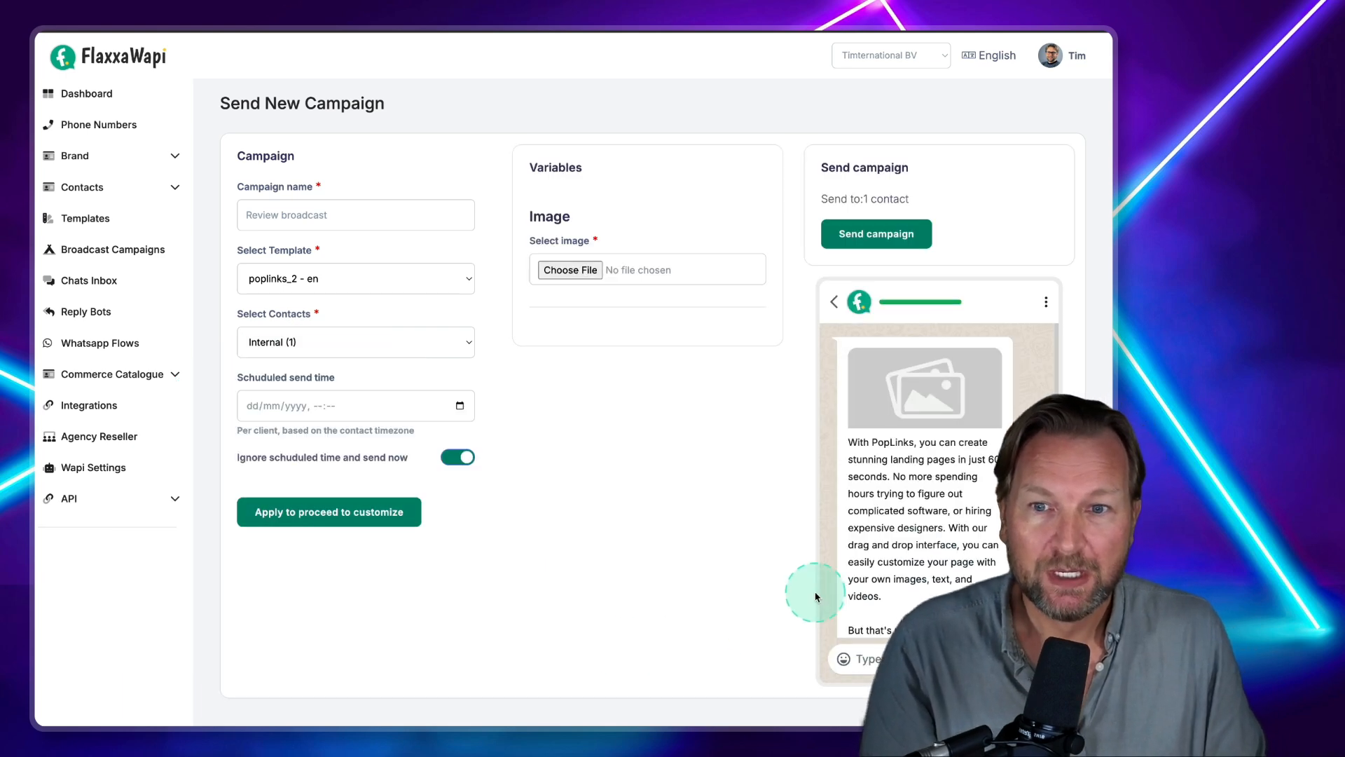
# Choose 6199_1724607441.png from Downloads as the campaign's image and send the campaign.
pyautogui.click(568, 274)
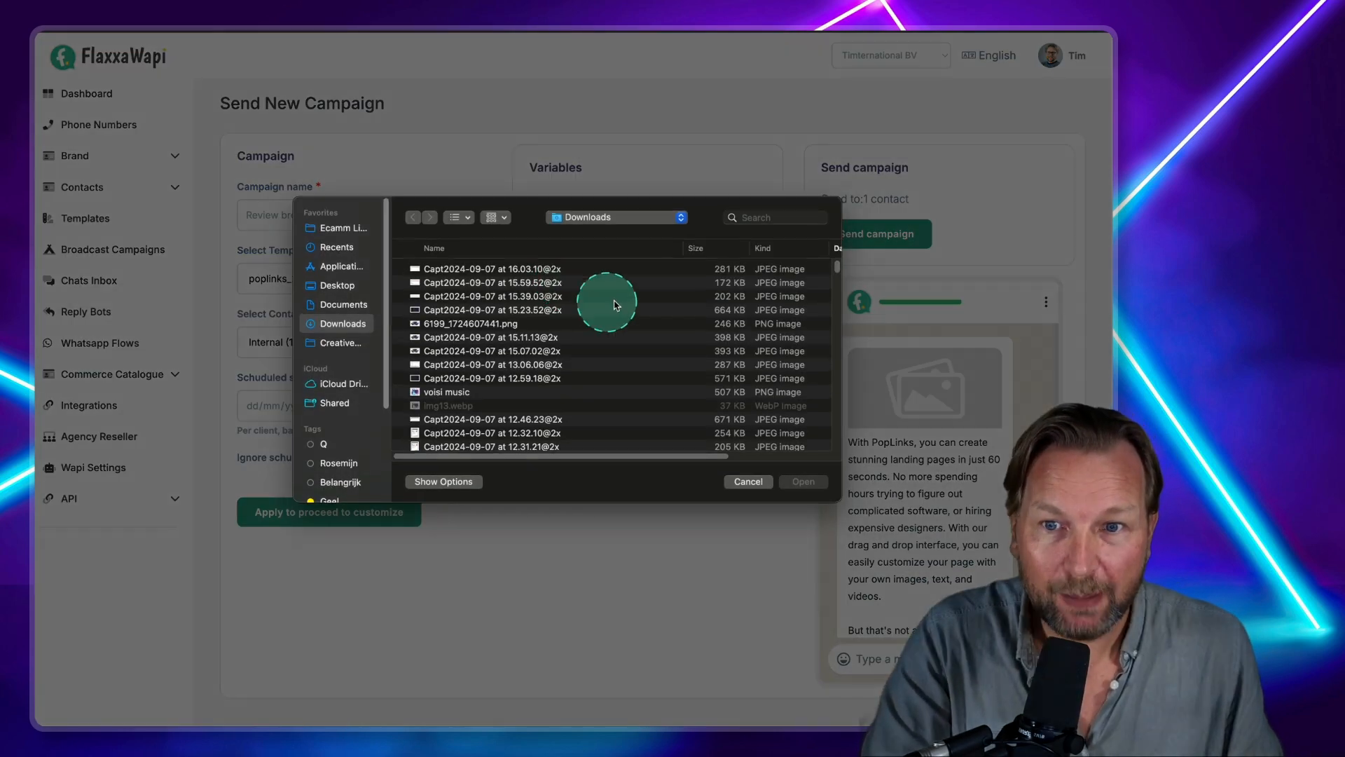
pyautogui.click(477, 324)
pyautogui.press('space')
pyautogui.press('space')
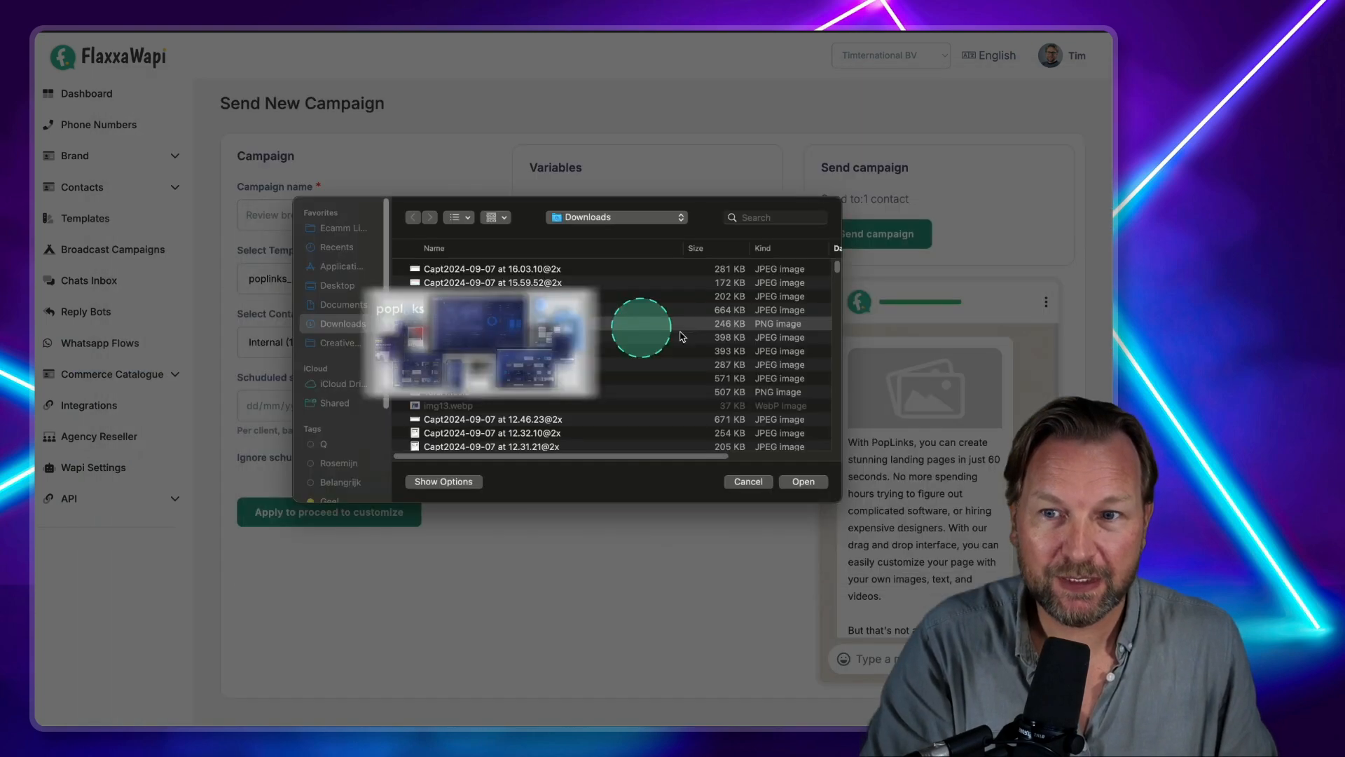
pyautogui.click(803, 482)
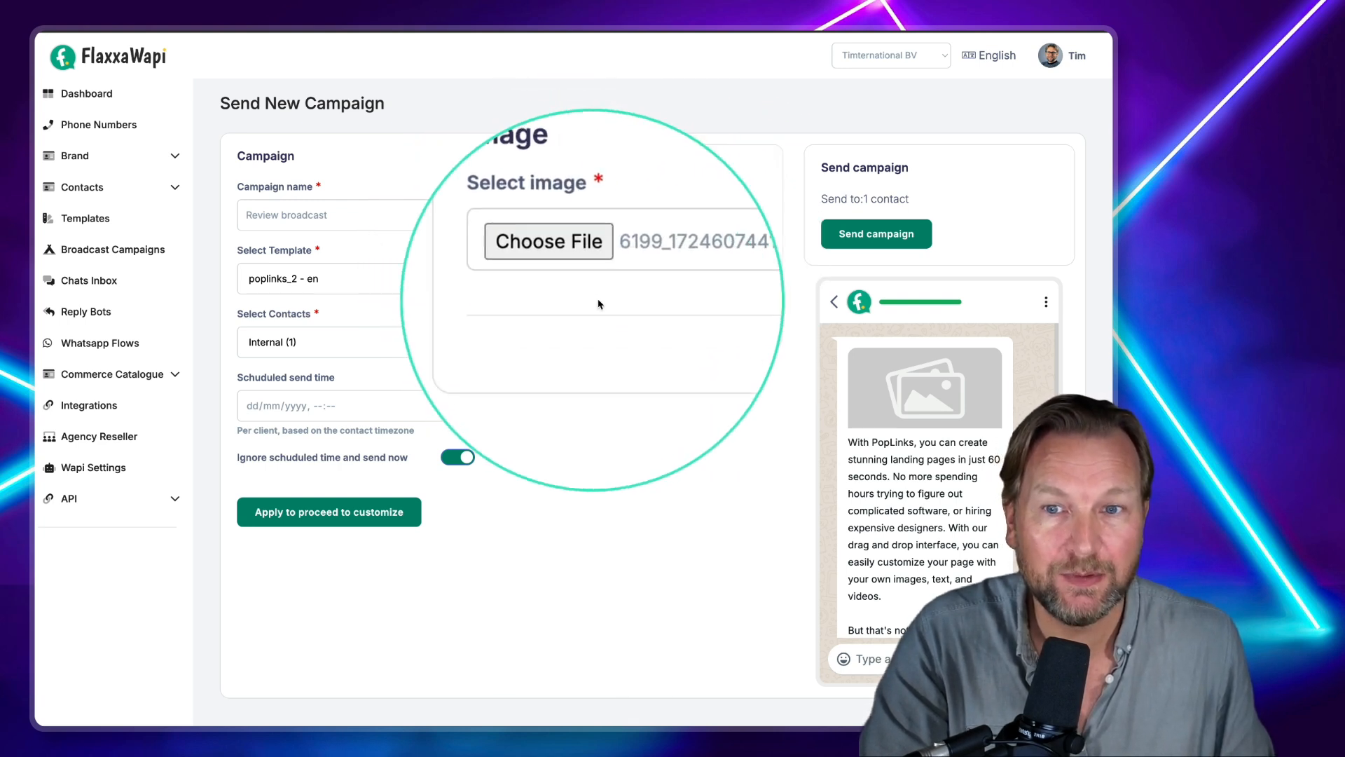
pyautogui.click(690, 347)
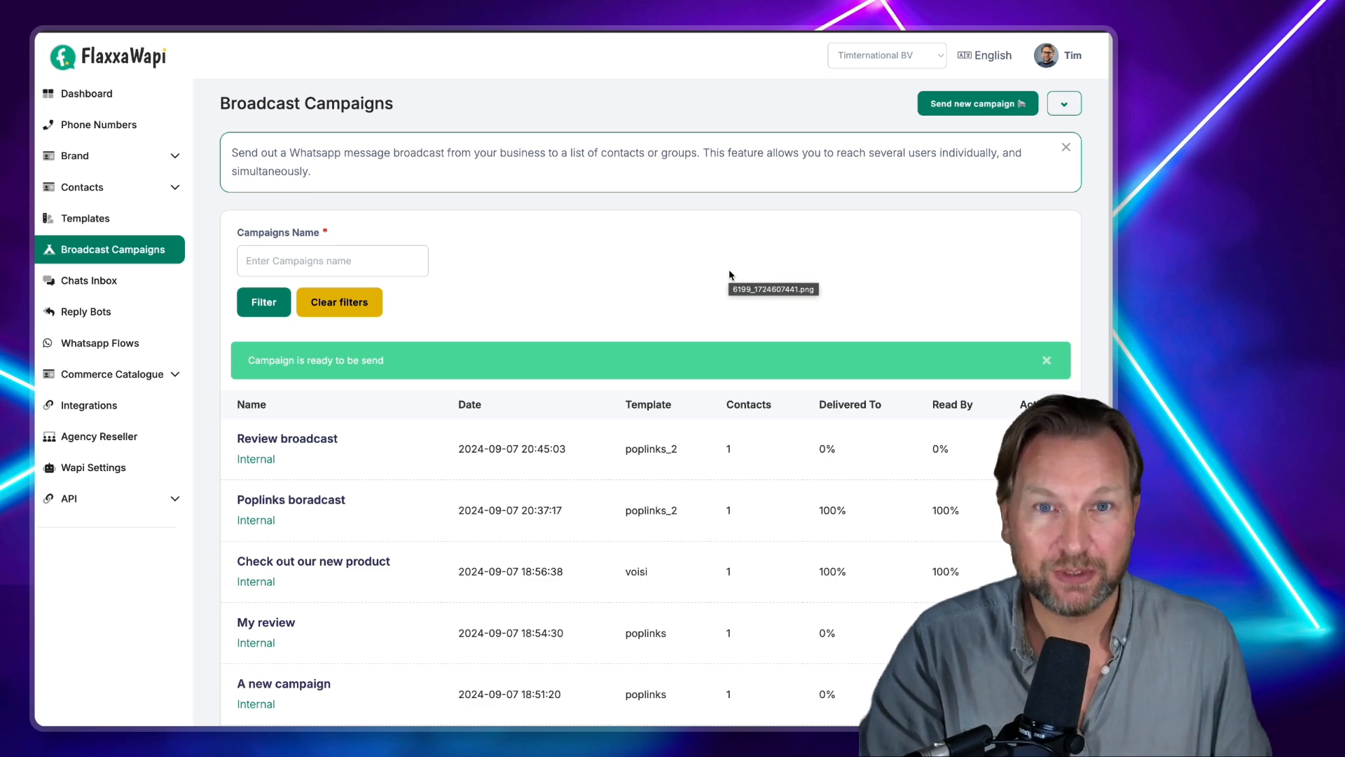
# Switch to WhatsApp Web, expand the received PopLinks broadcast message in full, and answer it with the "Poplinks more" quick reply.
pyautogui.click(856, 32)
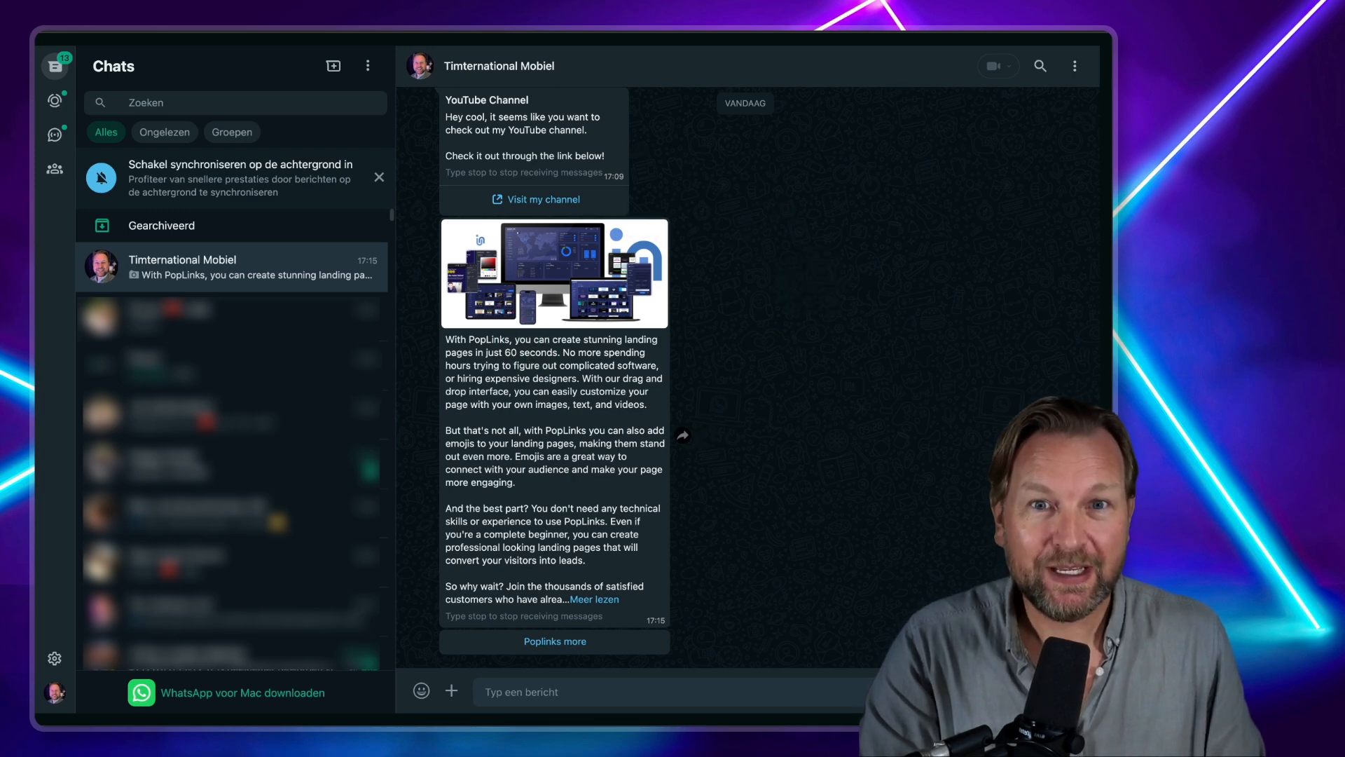
pyautogui.click(915, 37)
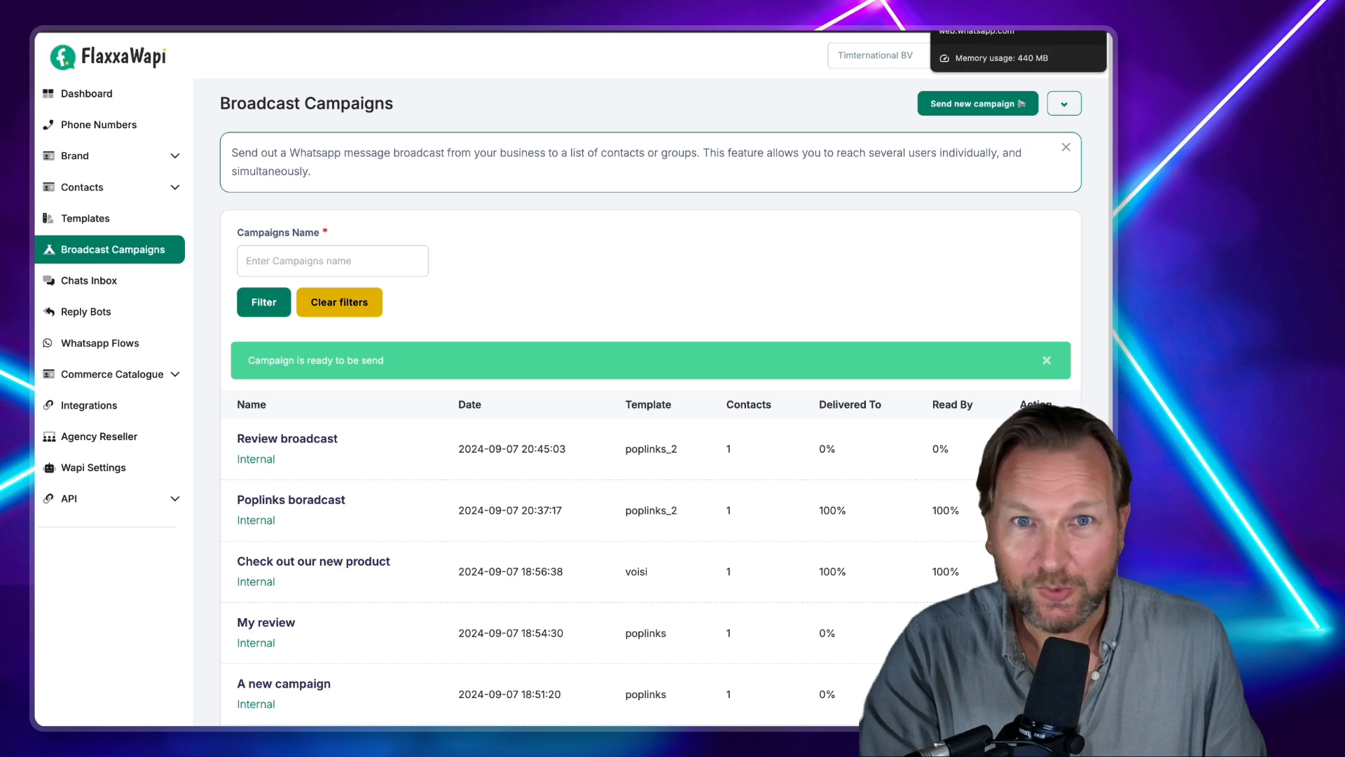
pyautogui.click(925, 37)
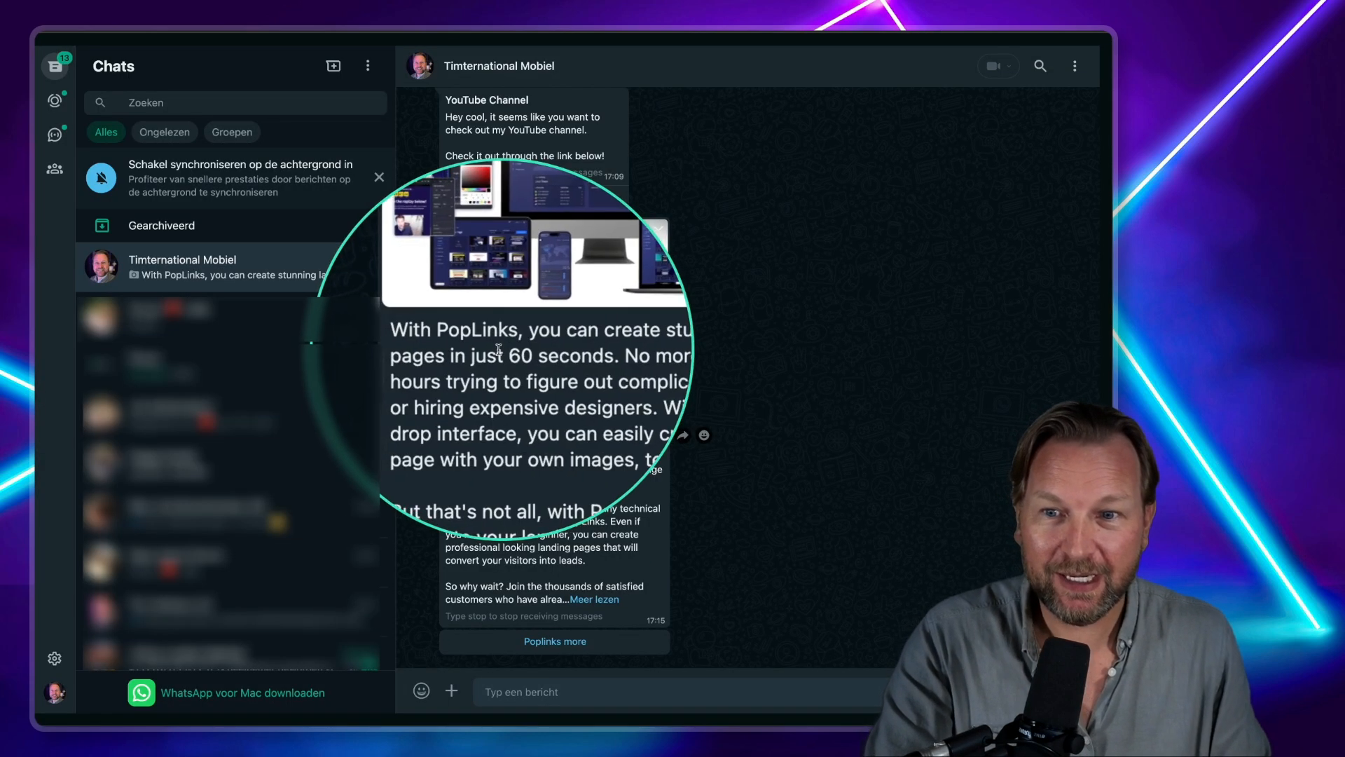
pyautogui.click(594, 599)
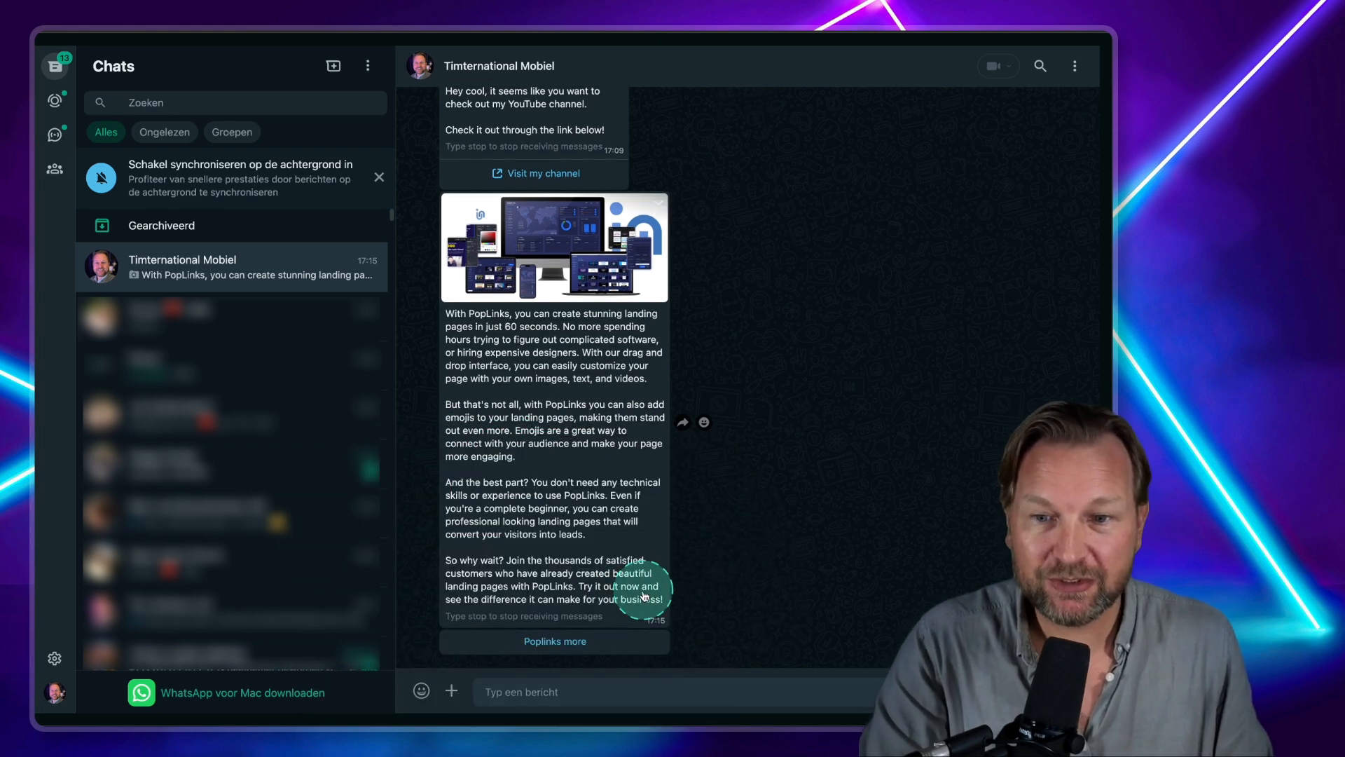
pyautogui.click(558, 643)
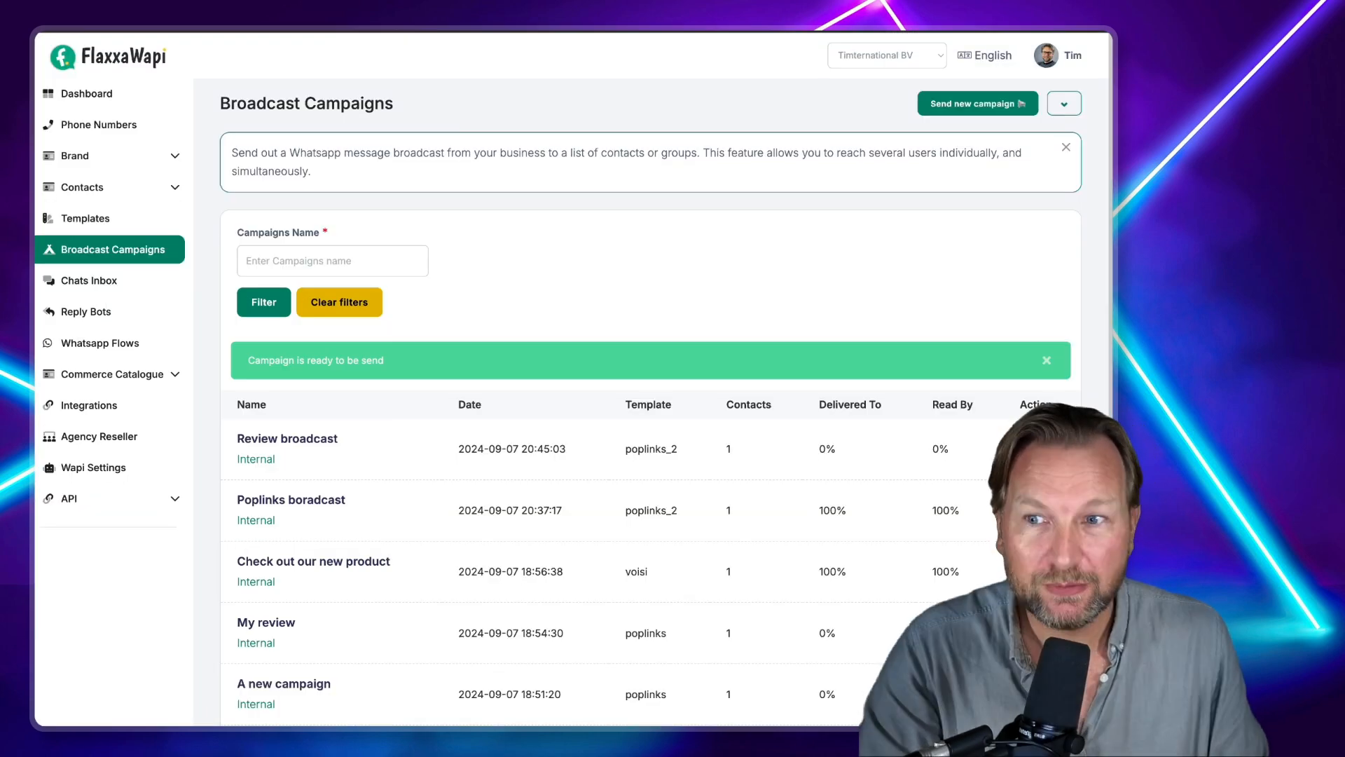
# Open the received PopLinks broadcast in the WhatsApp chat, show its full text, and send "Poplinks more" as the quick reply.
pyautogui.click(104, 208)
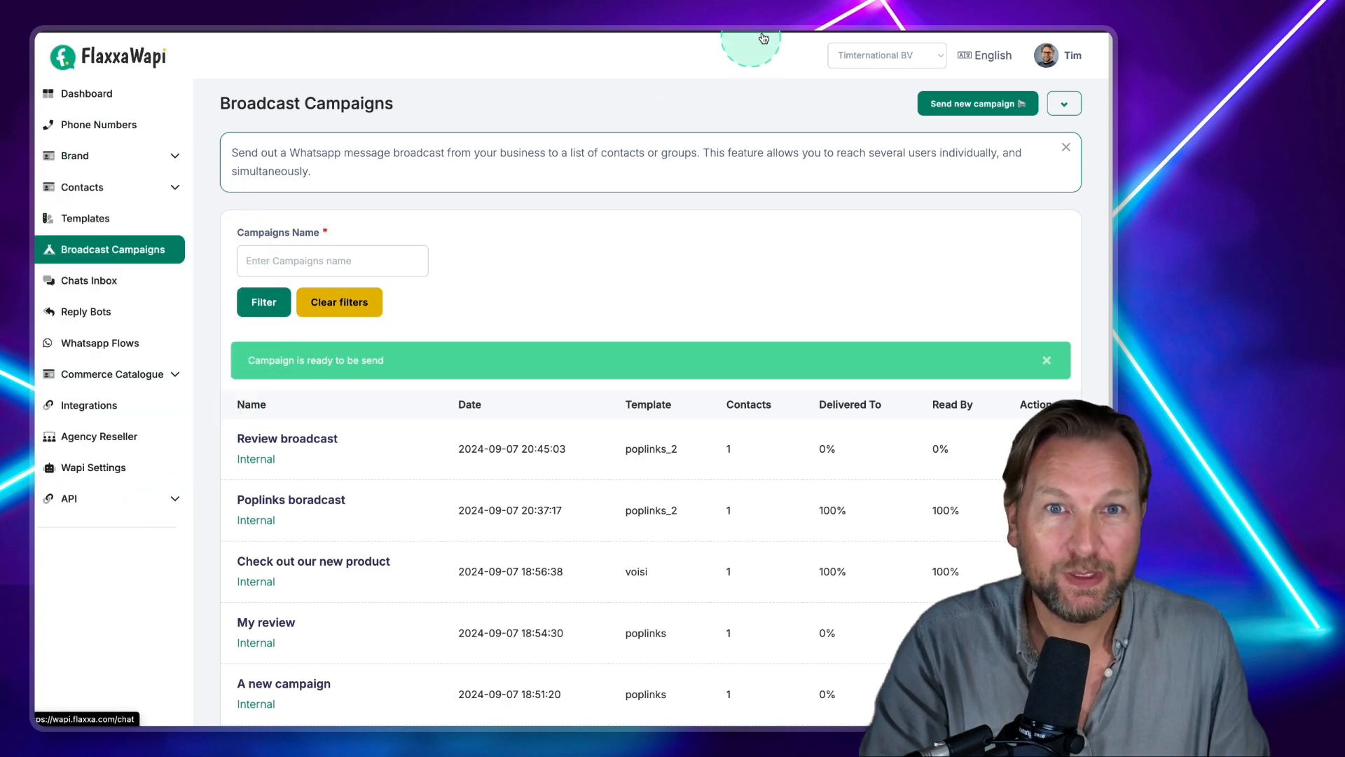
pyautogui.click(678, 496)
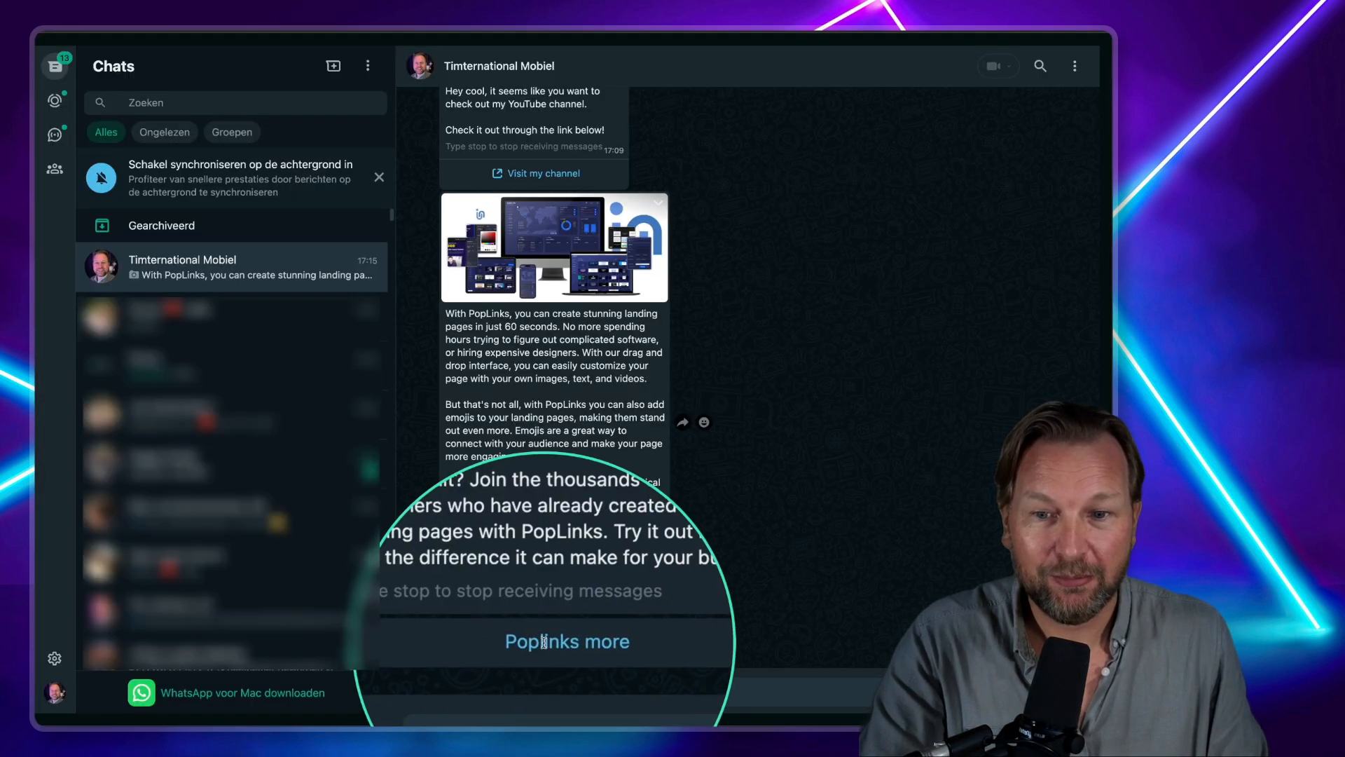
pyautogui.click(554, 643)
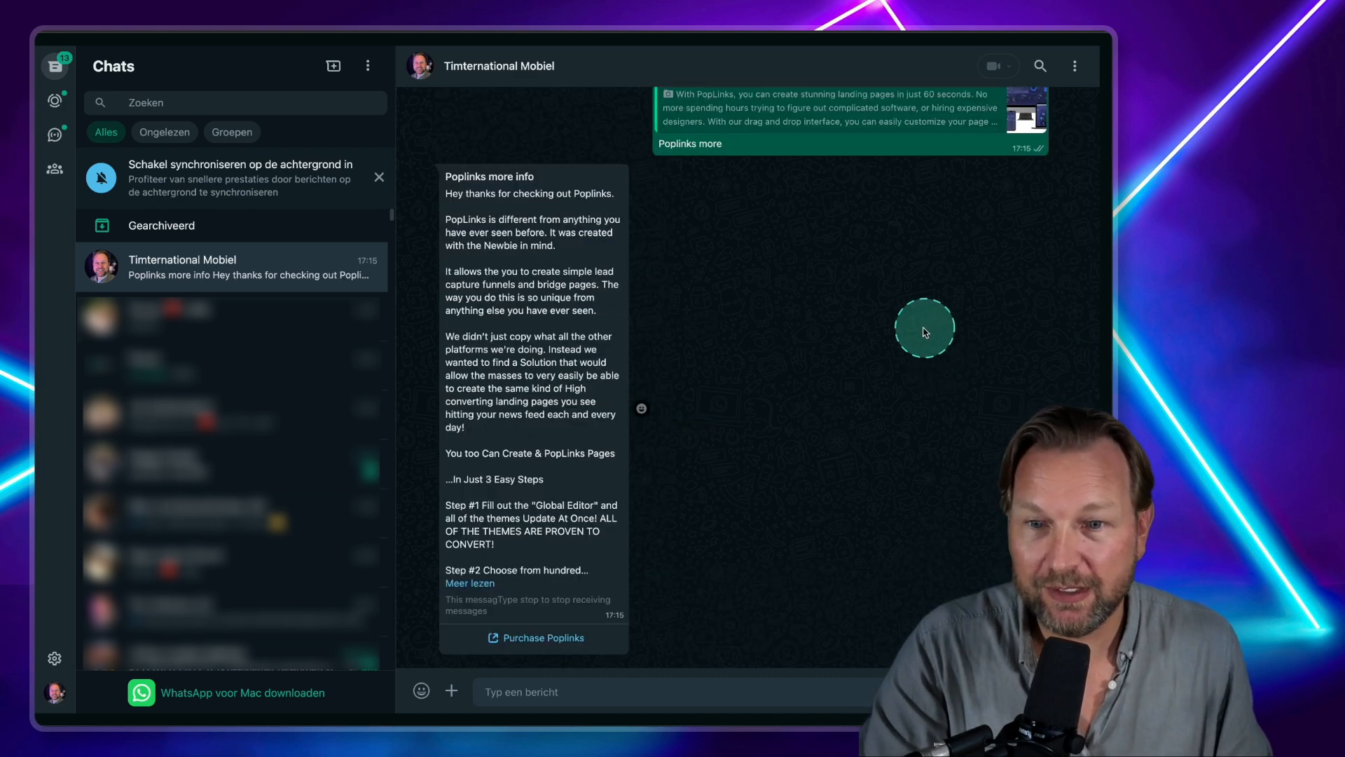
# Examine the automated "Poplinks more info" answer below the quick reply, expanding its full text down to the purchase link.
pyautogui.scroll(2, 1024, 240)
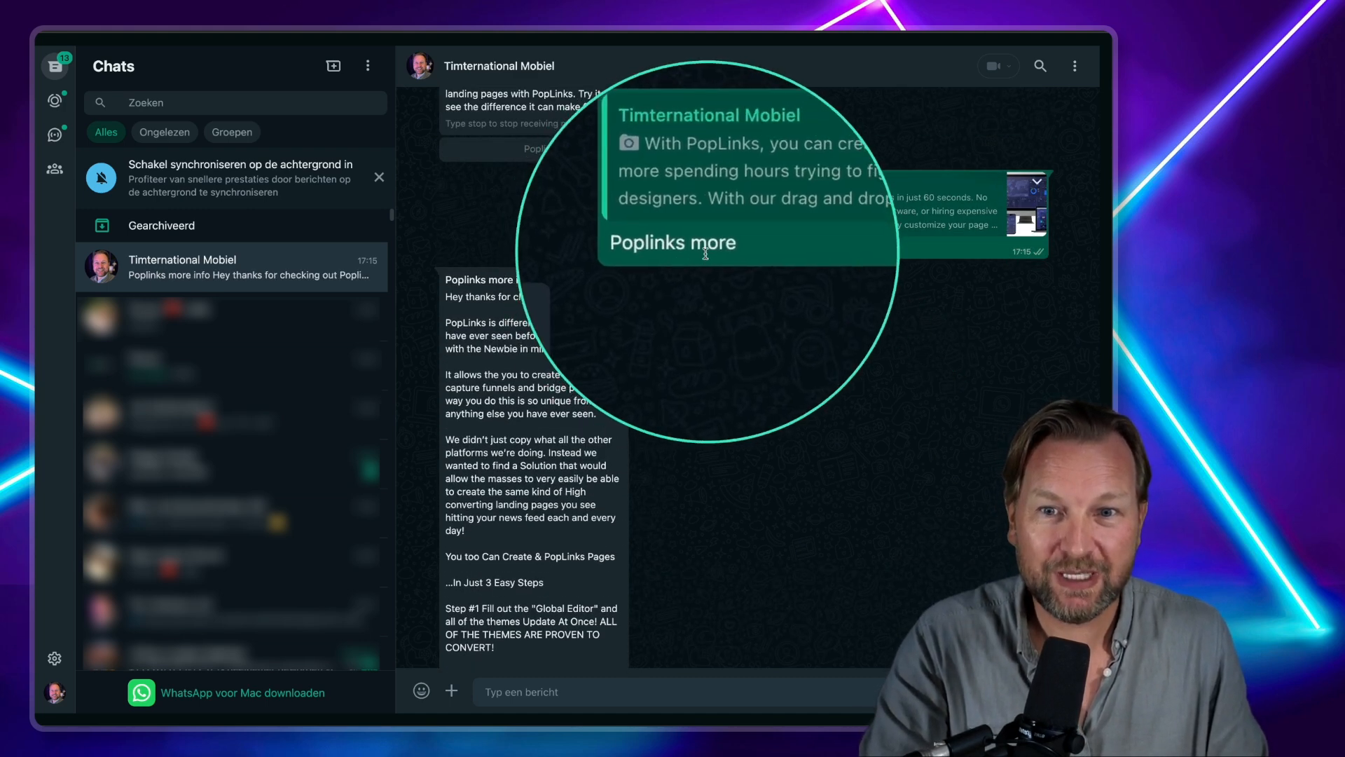
pyautogui.scroll(-1, 693, 343)
pyautogui.scroll(-2, 694, 343)
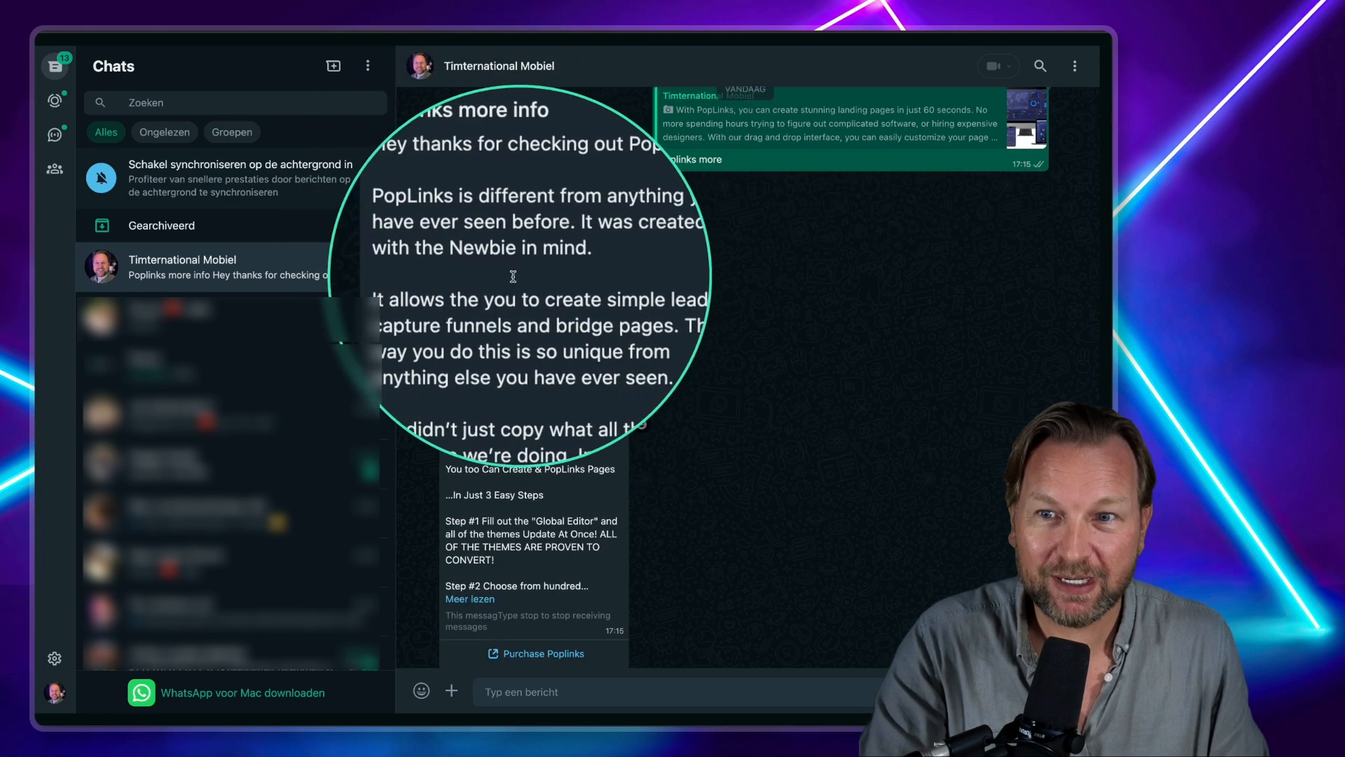
pyautogui.scroll(-1, 518, 337)
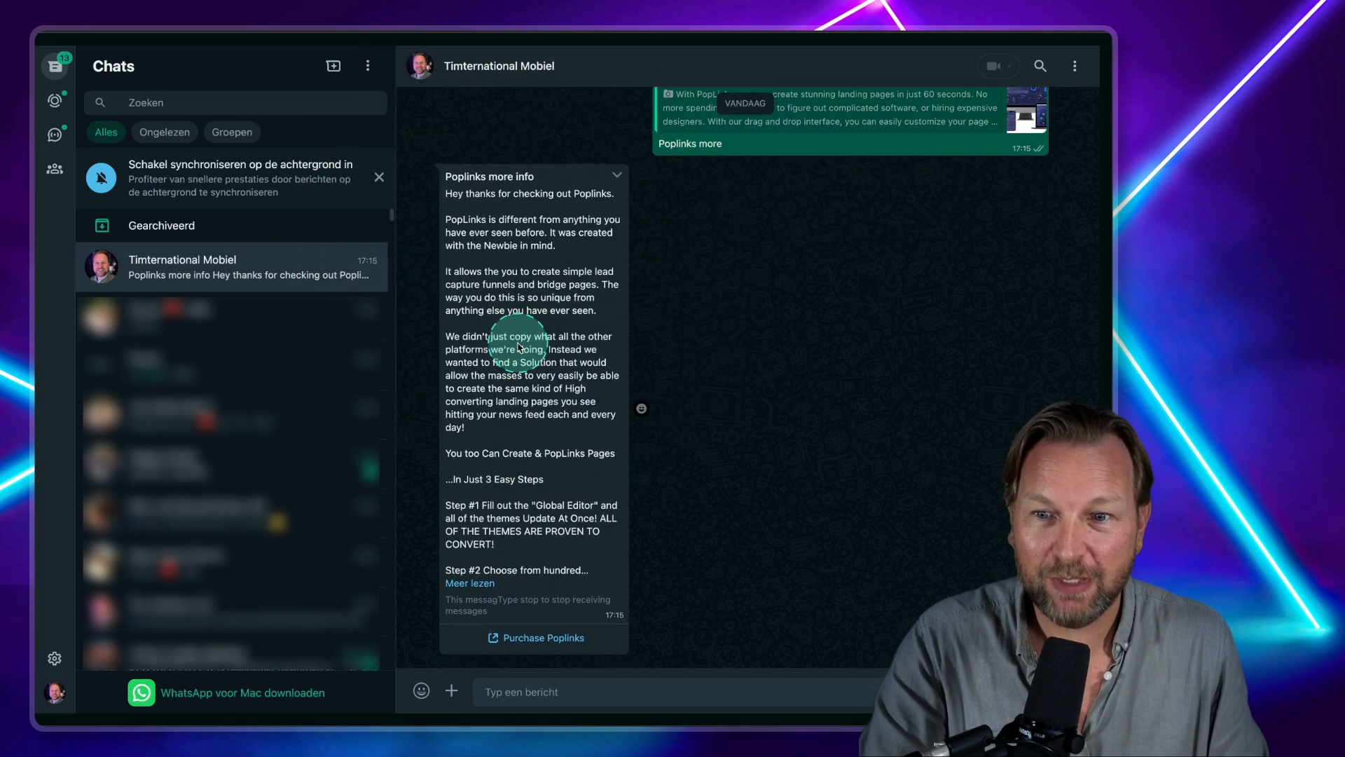
pyautogui.click(485, 581)
pyautogui.scroll(-1, 553, 556)
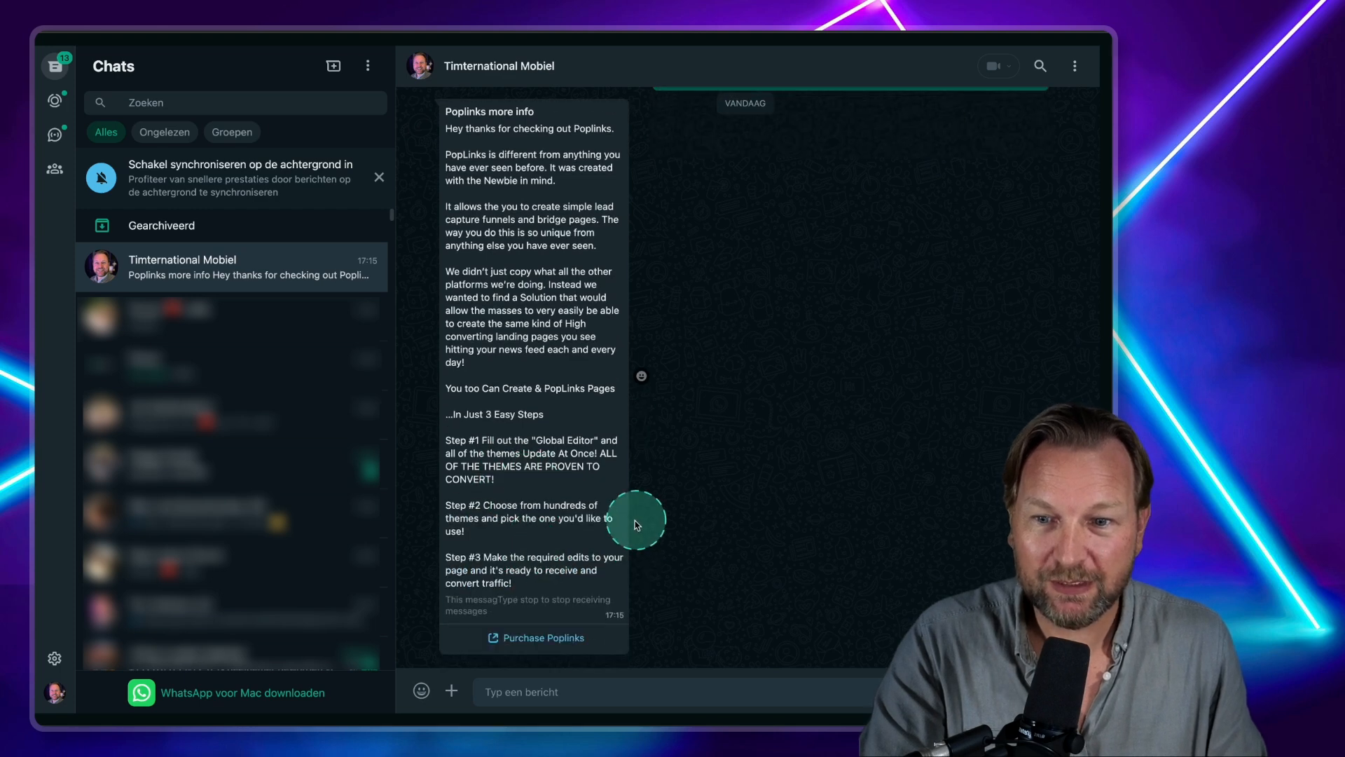
pyautogui.click(550, 641)
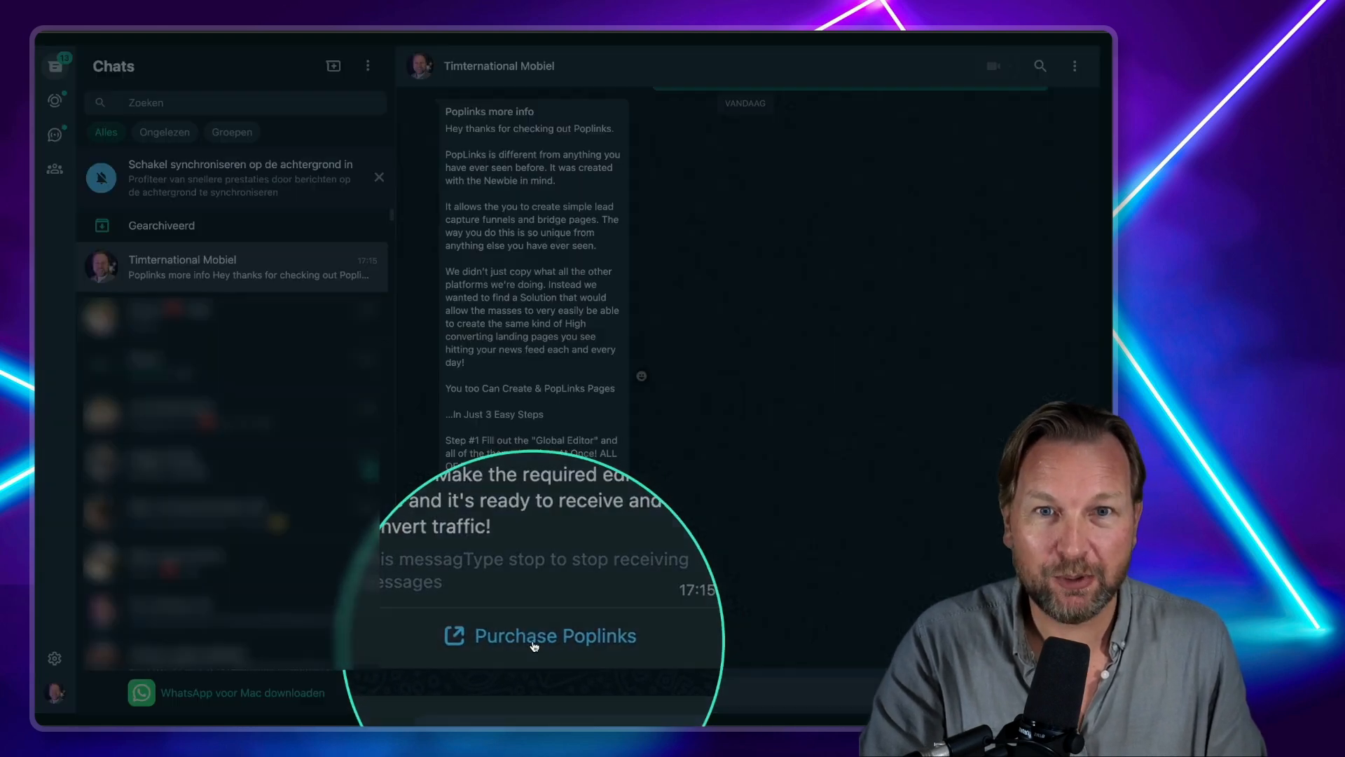
pyautogui.click(674, 419)
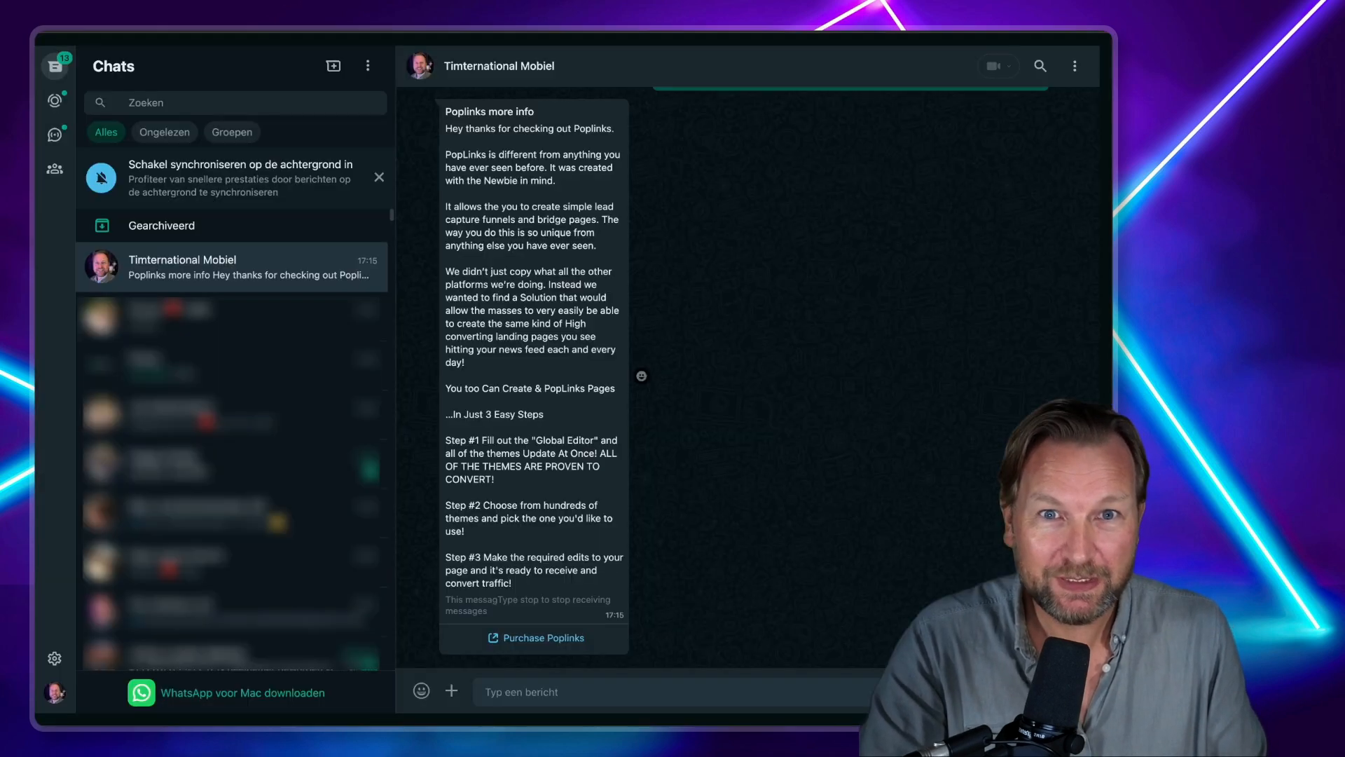
# Send the messages "review" and "Reviews" in the same WhatsApp chat to test the reviews reply bot.
pyautogui.click(852, 194)
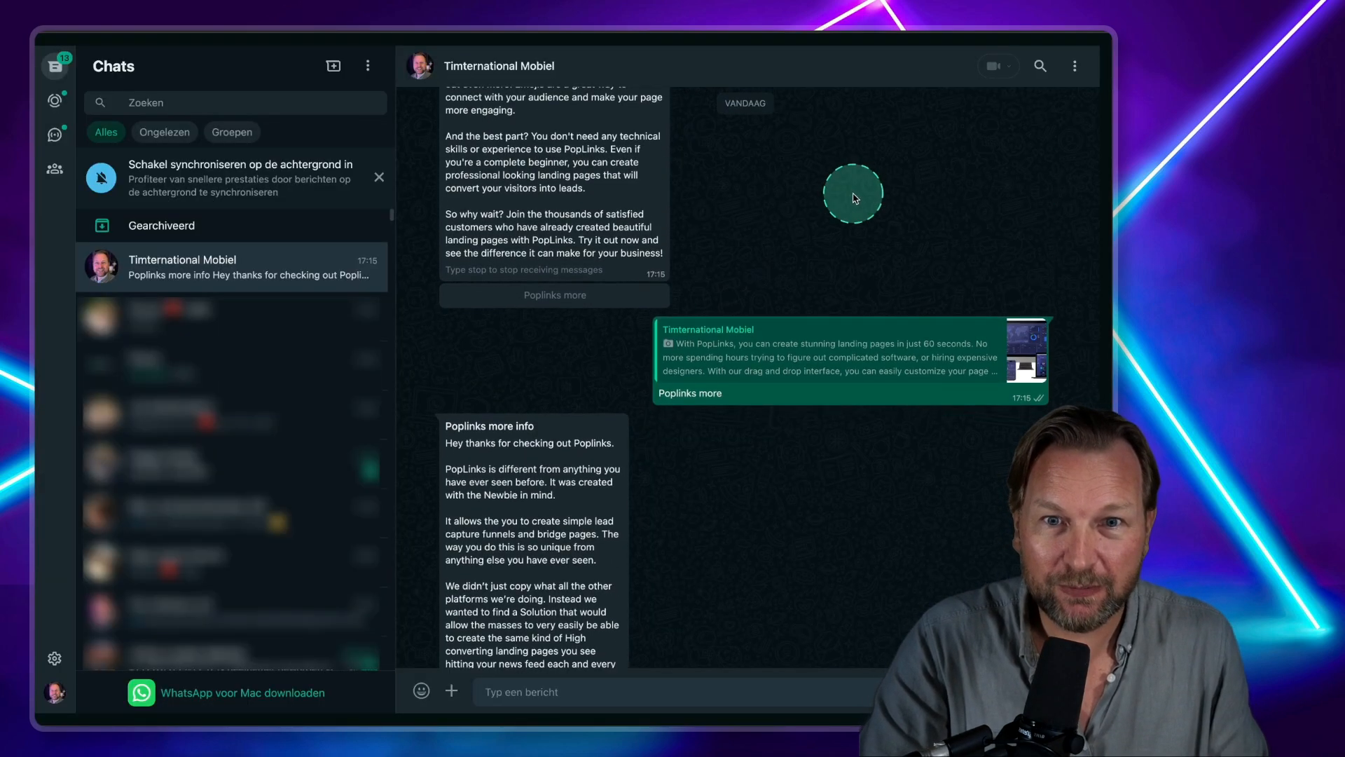
pyautogui.scroll(6, 853, 194)
pyautogui.scroll(-14, 853, 197)
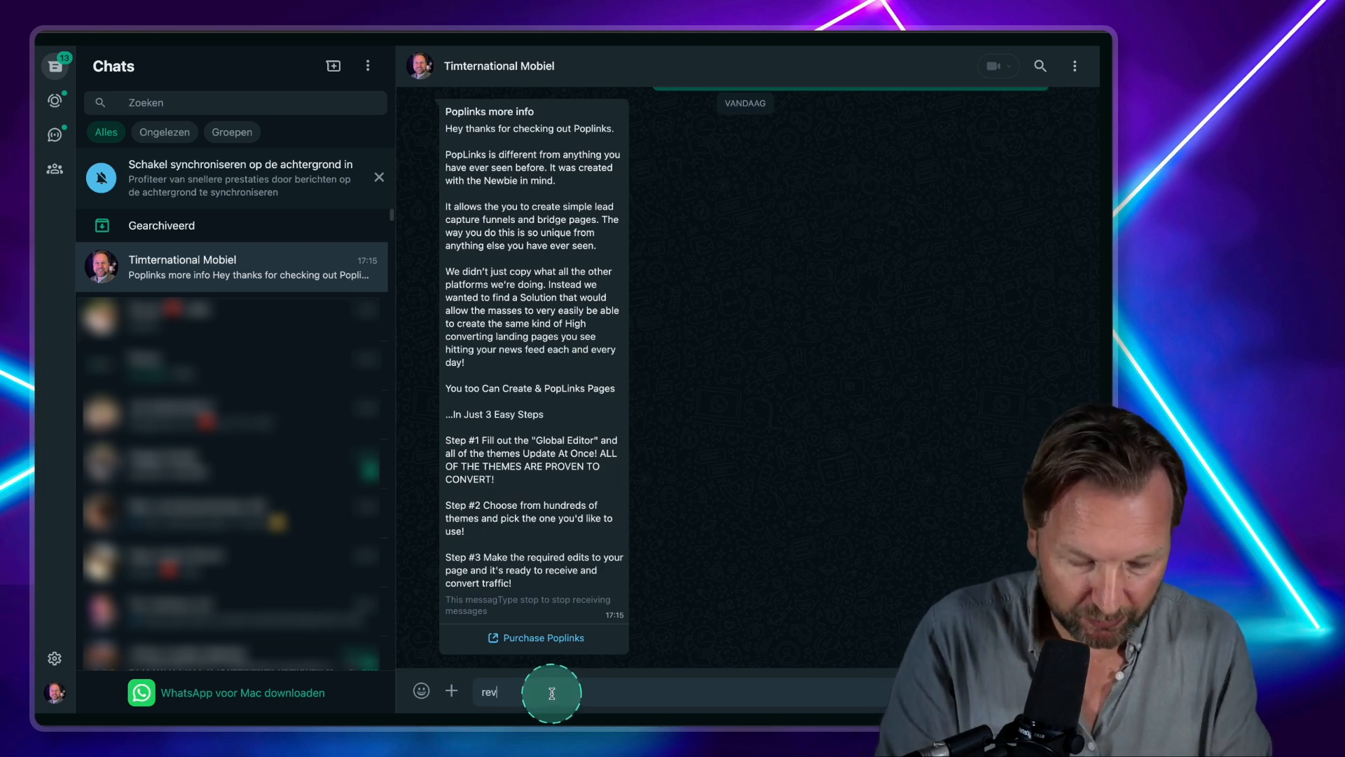
pyautogui.press('Return')
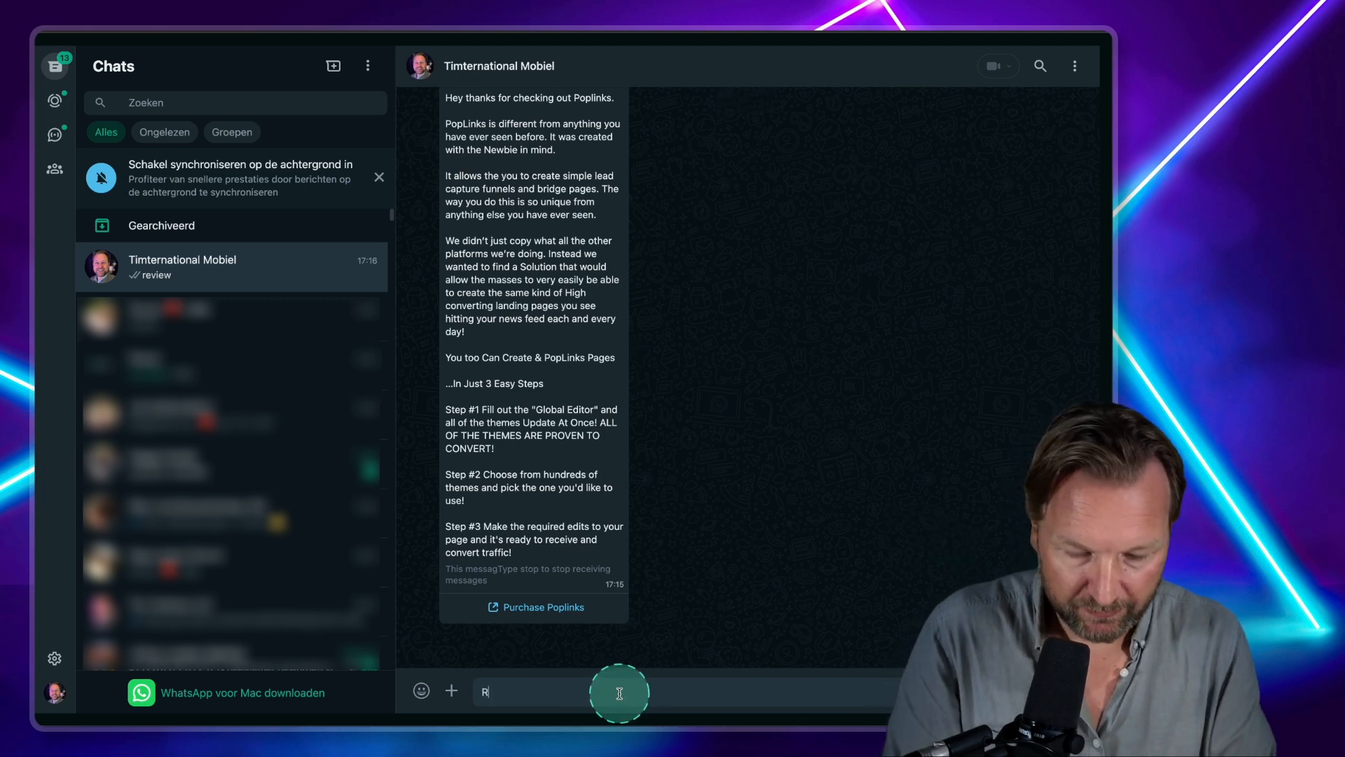
pyautogui.write('Reviews')
pyautogui.press('Return')
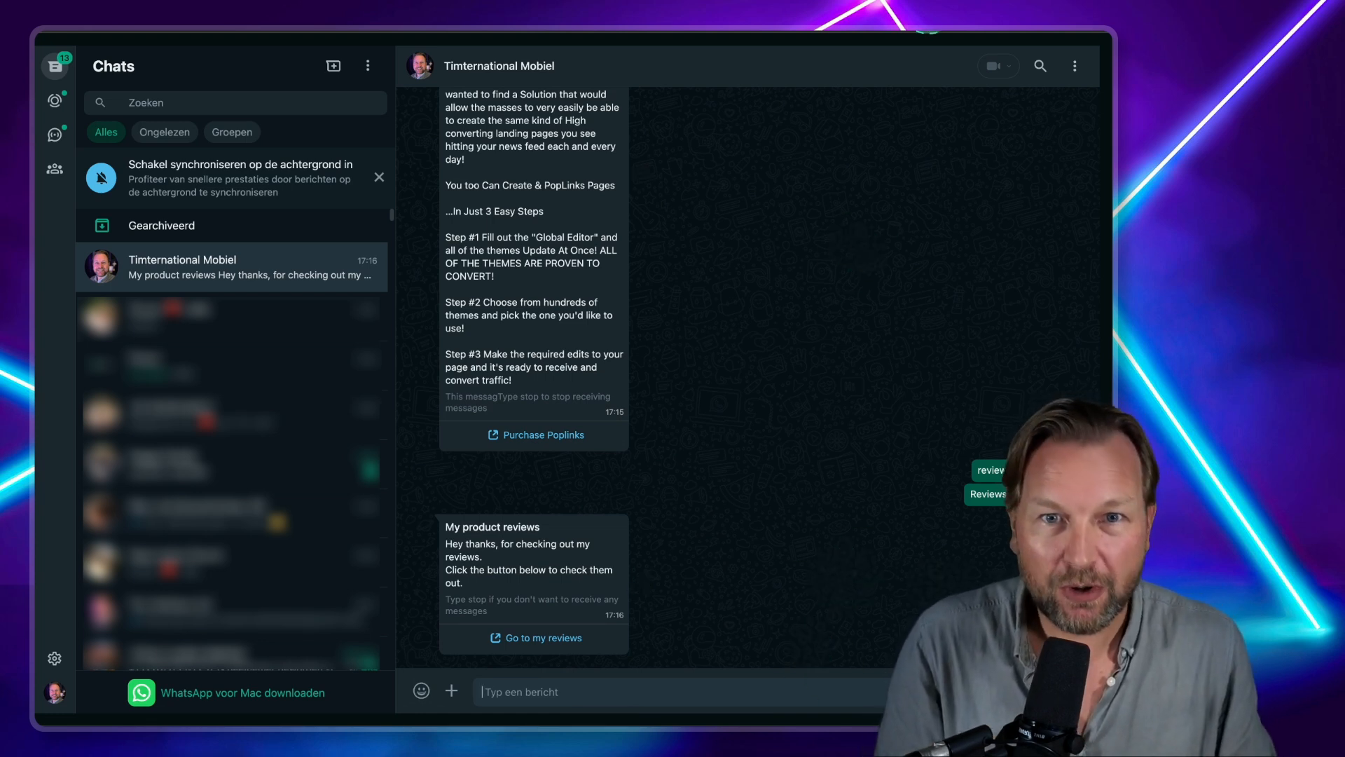
# Switch to FlaxxaWapi, open the contact's conversation in the chats inbox, and review its sent and received messages.
pyautogui.click(932, 29)
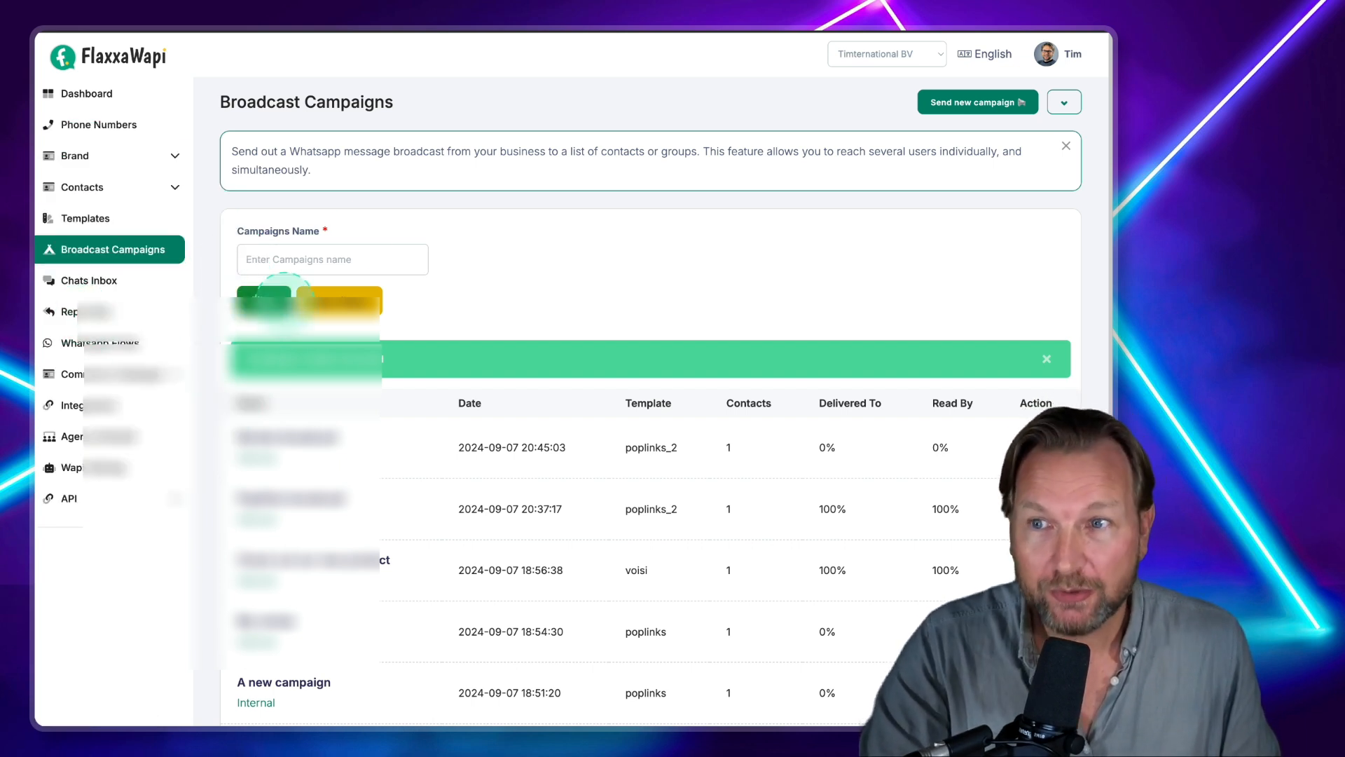
pyautogui.click(87, 286)
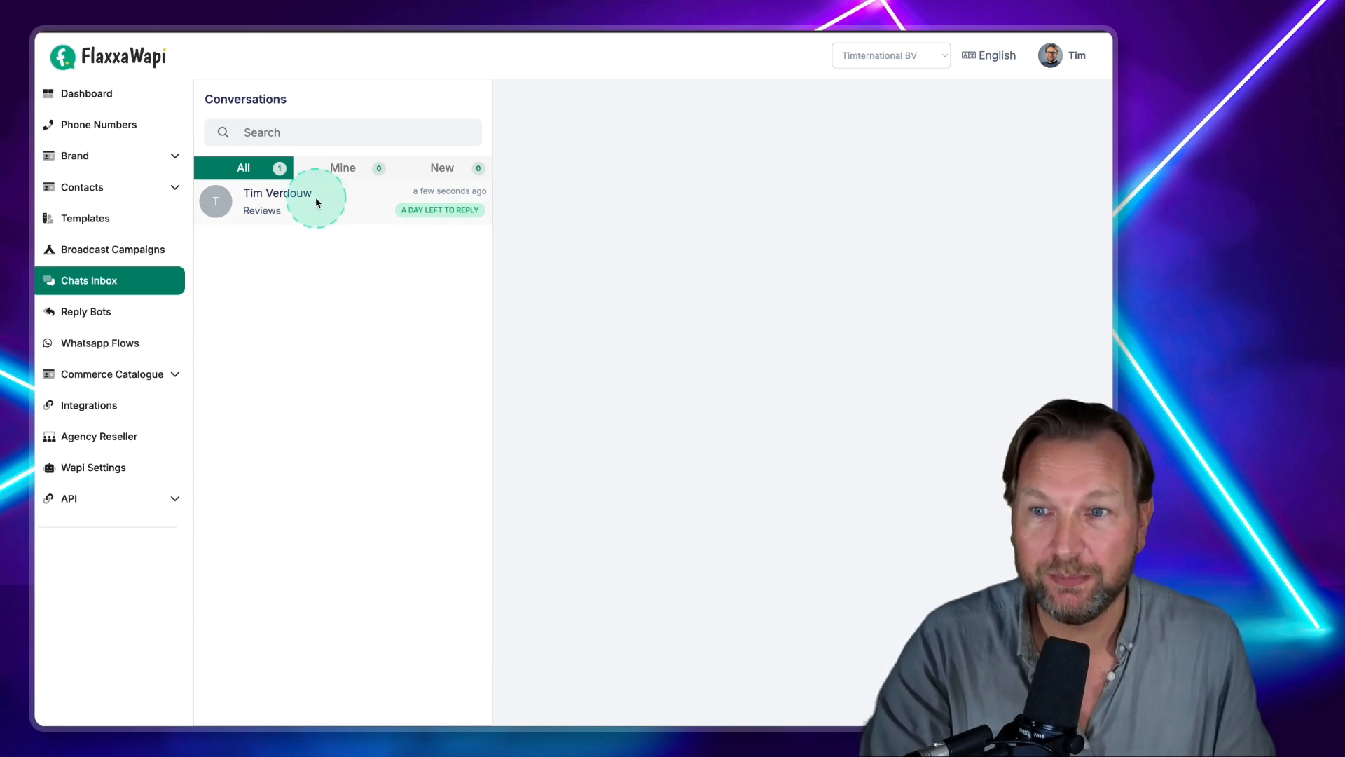
pyautogui.click(277, 205)
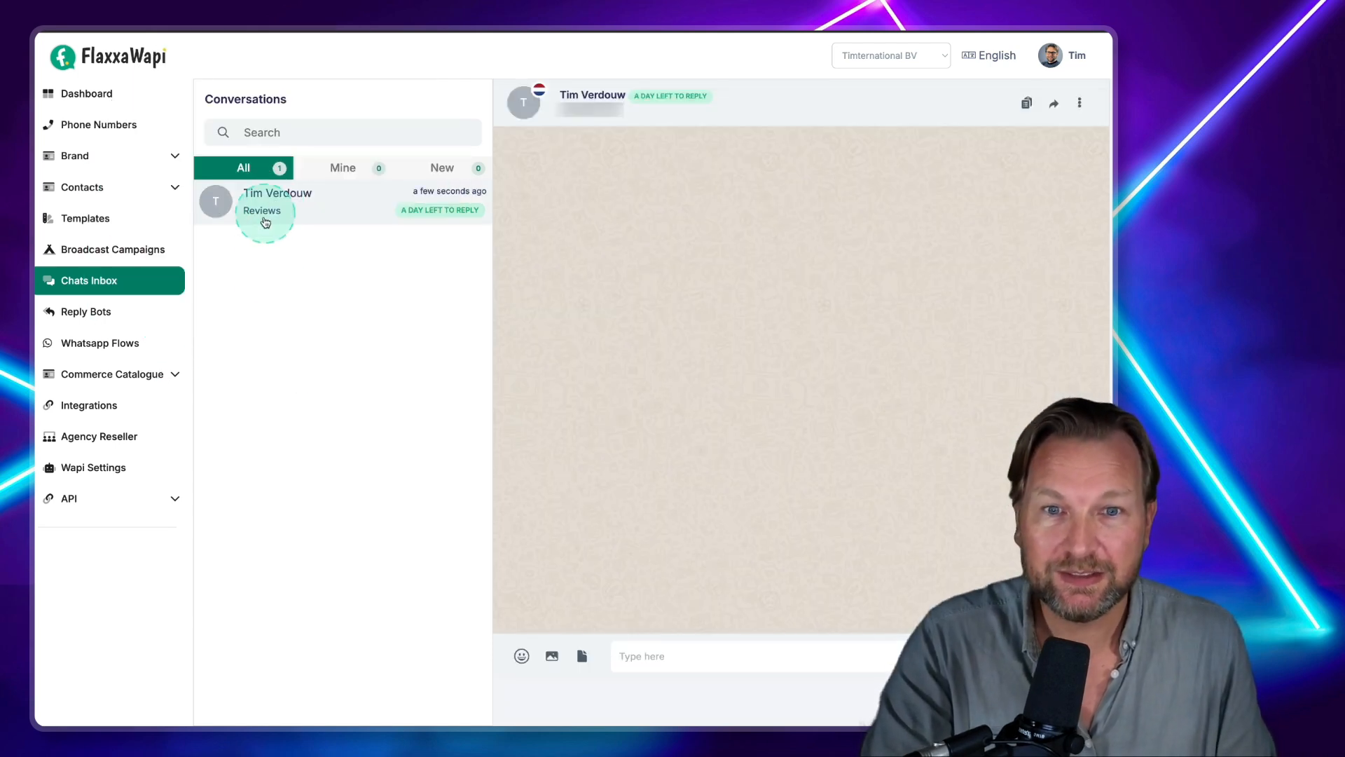
pyautogui.scroll(-10, 739, 511)
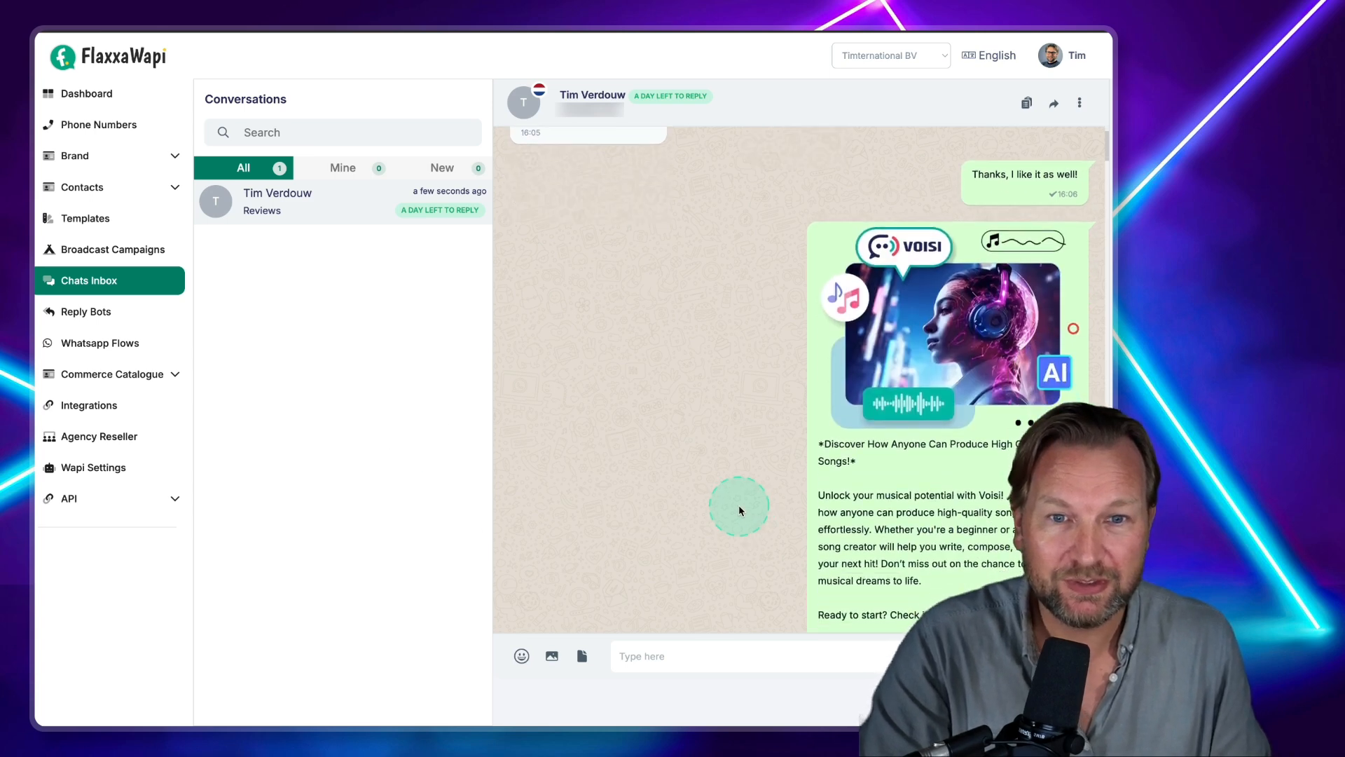
pyautogui.scroll(-10, 739, 510)
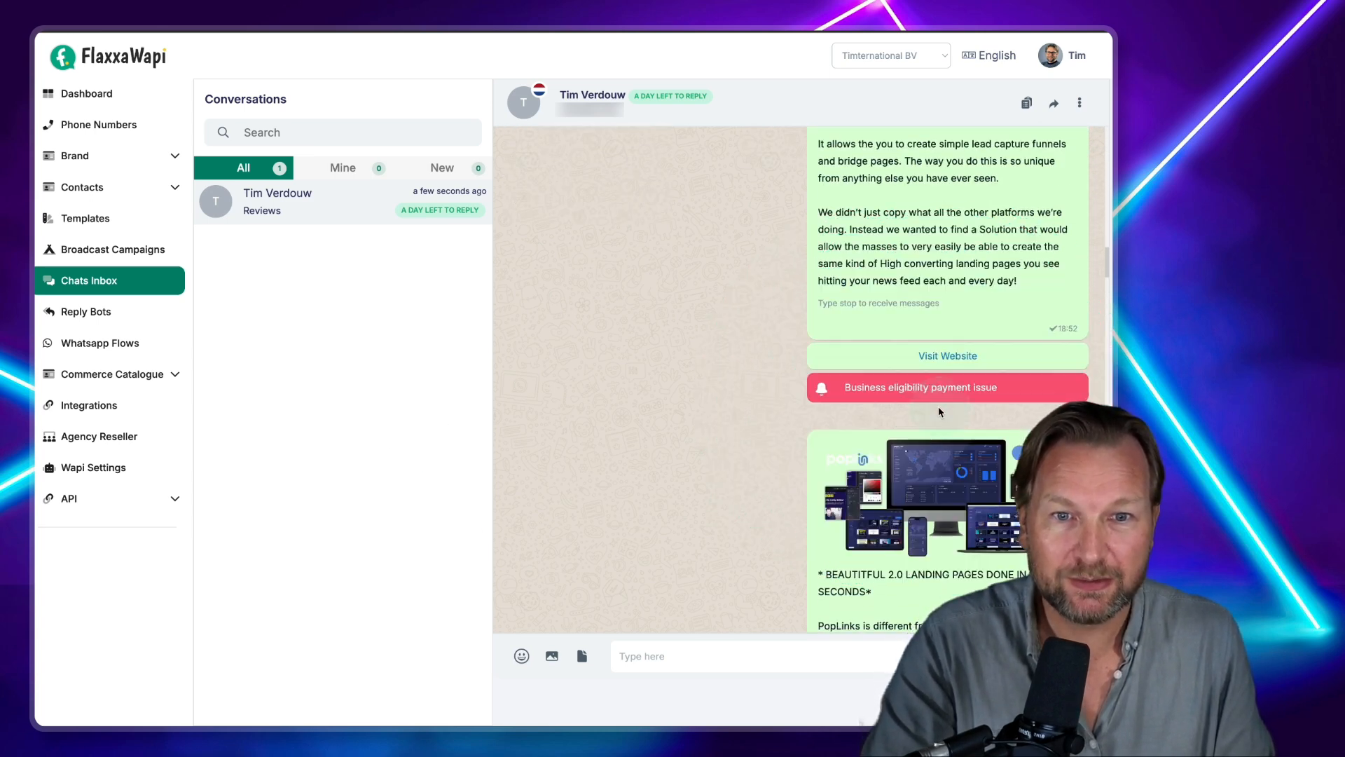
pyautogui.scroll(-1, 883, 406)
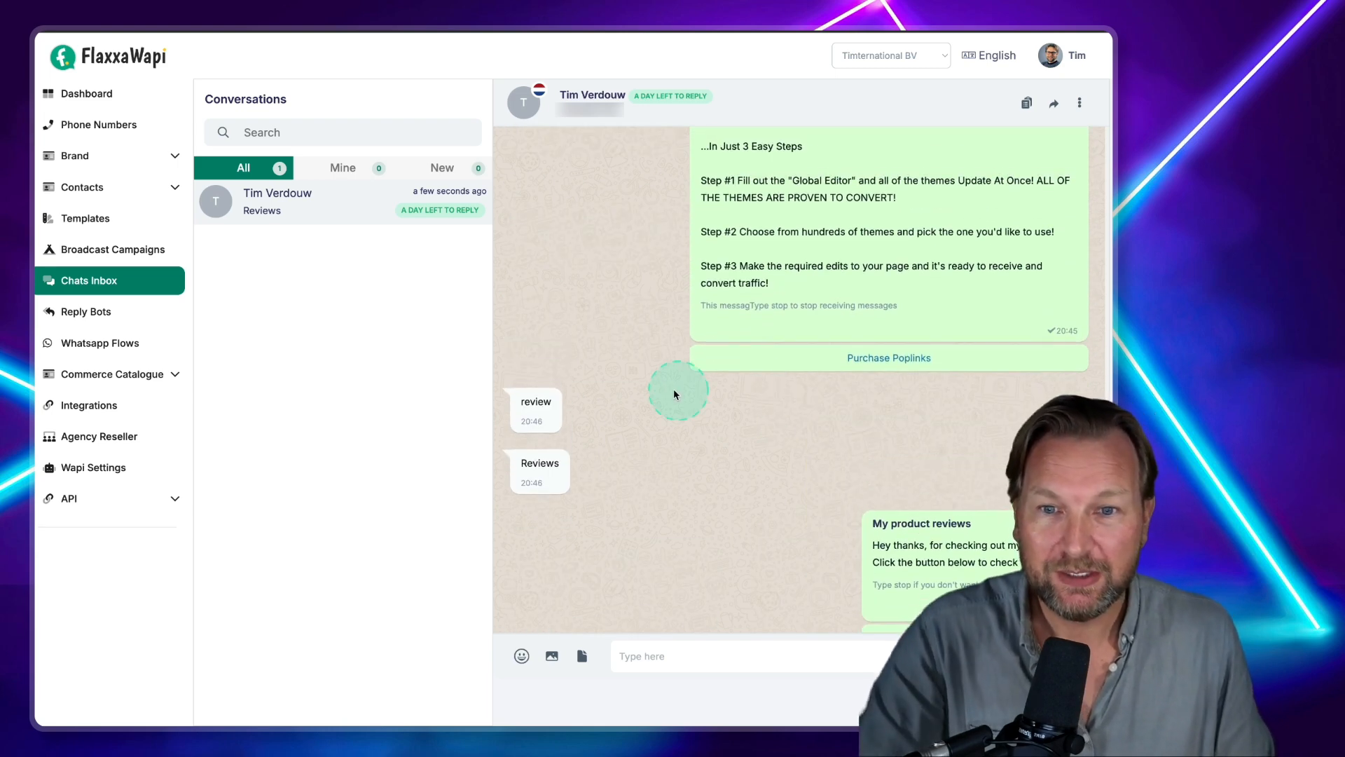
pyautogui.scroll(6, 571, 408)
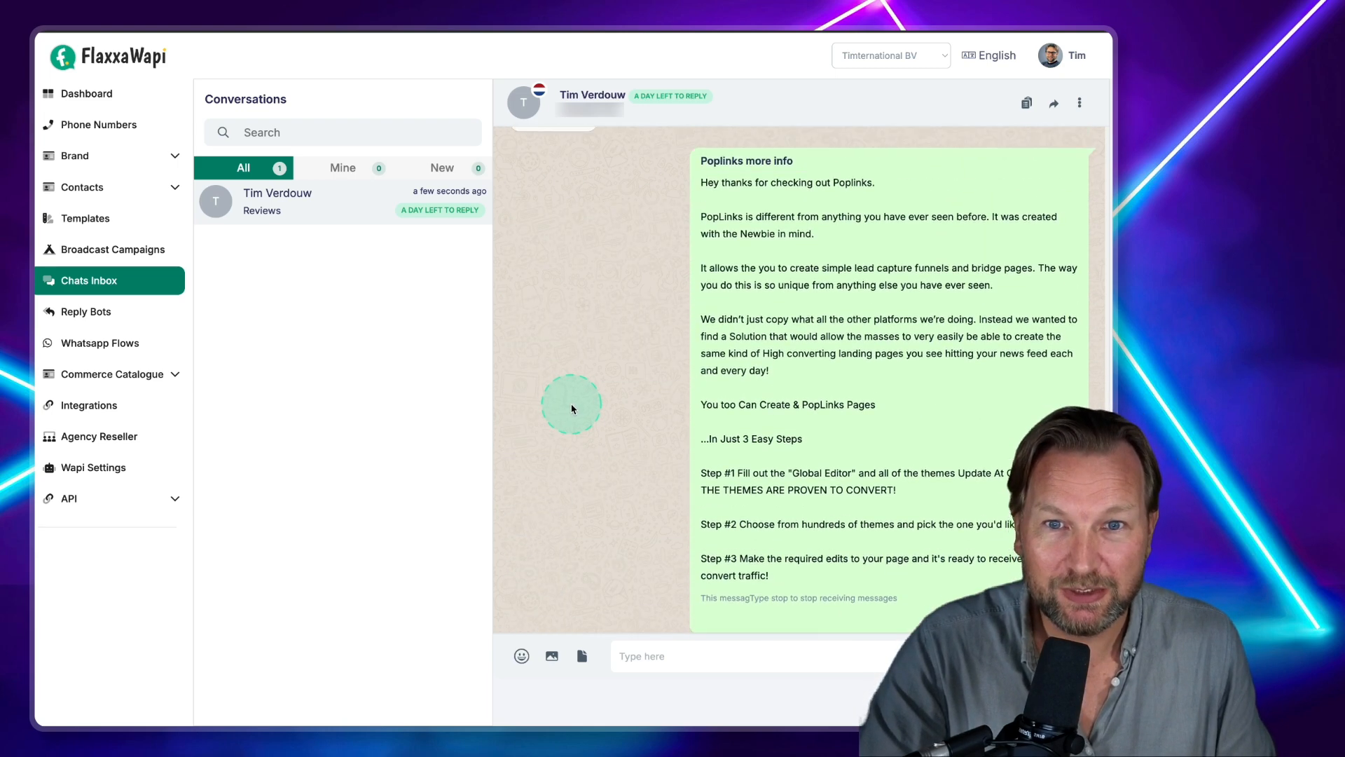
pyautogui.scroll(-7, 571, 408)
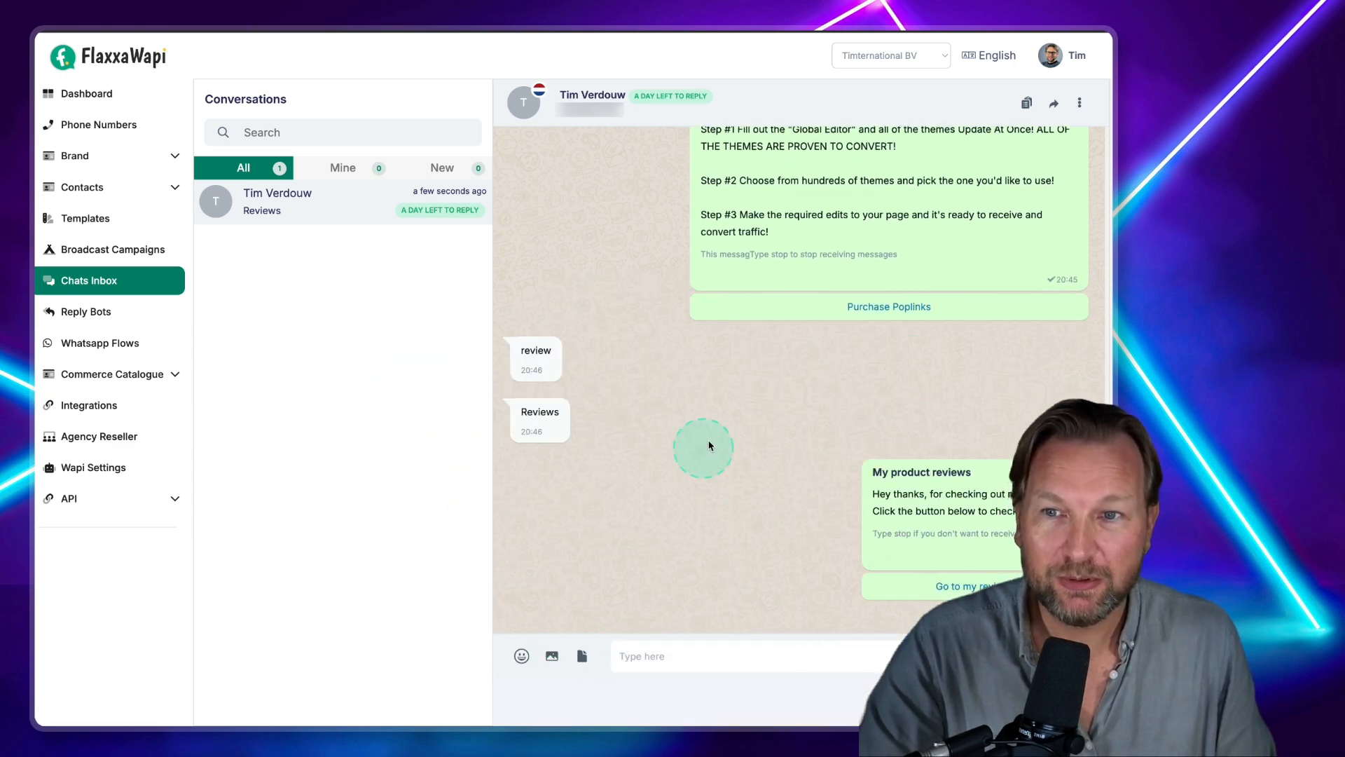
# Reply manually in the inbox conversation, greeting the contact by first name with "cool and thanks for checking out".
pyautogui.click(697, 657)
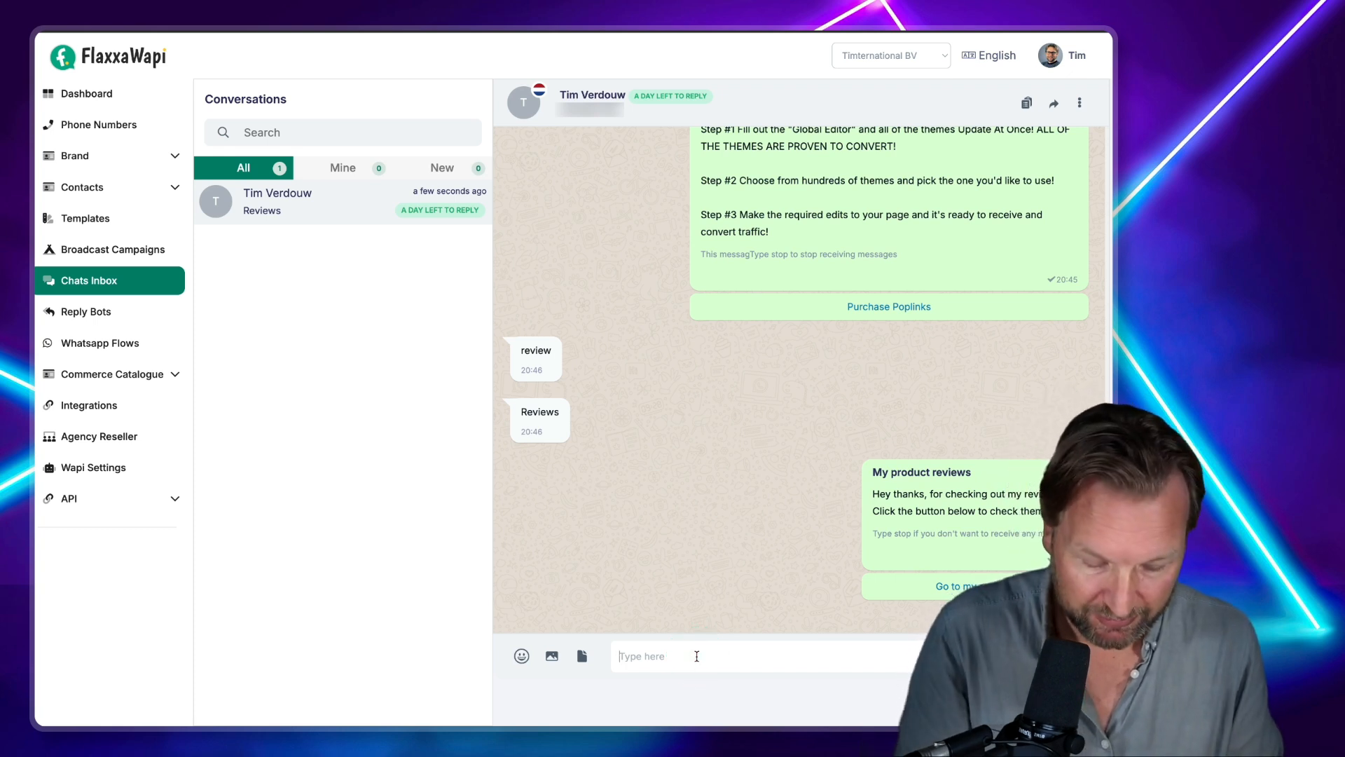
pyautogui.write('He')
pyautogui.click(697, 656)
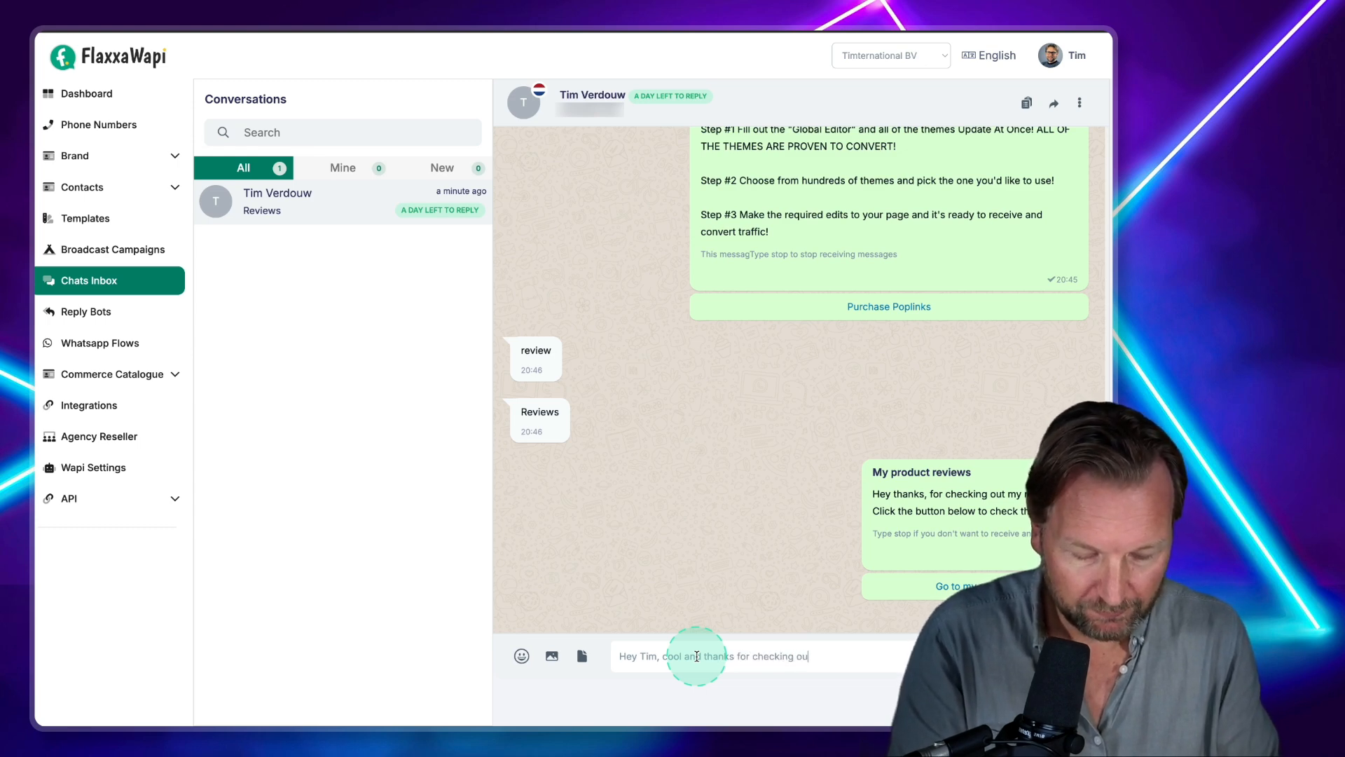
pyautogui.click(697, 656)
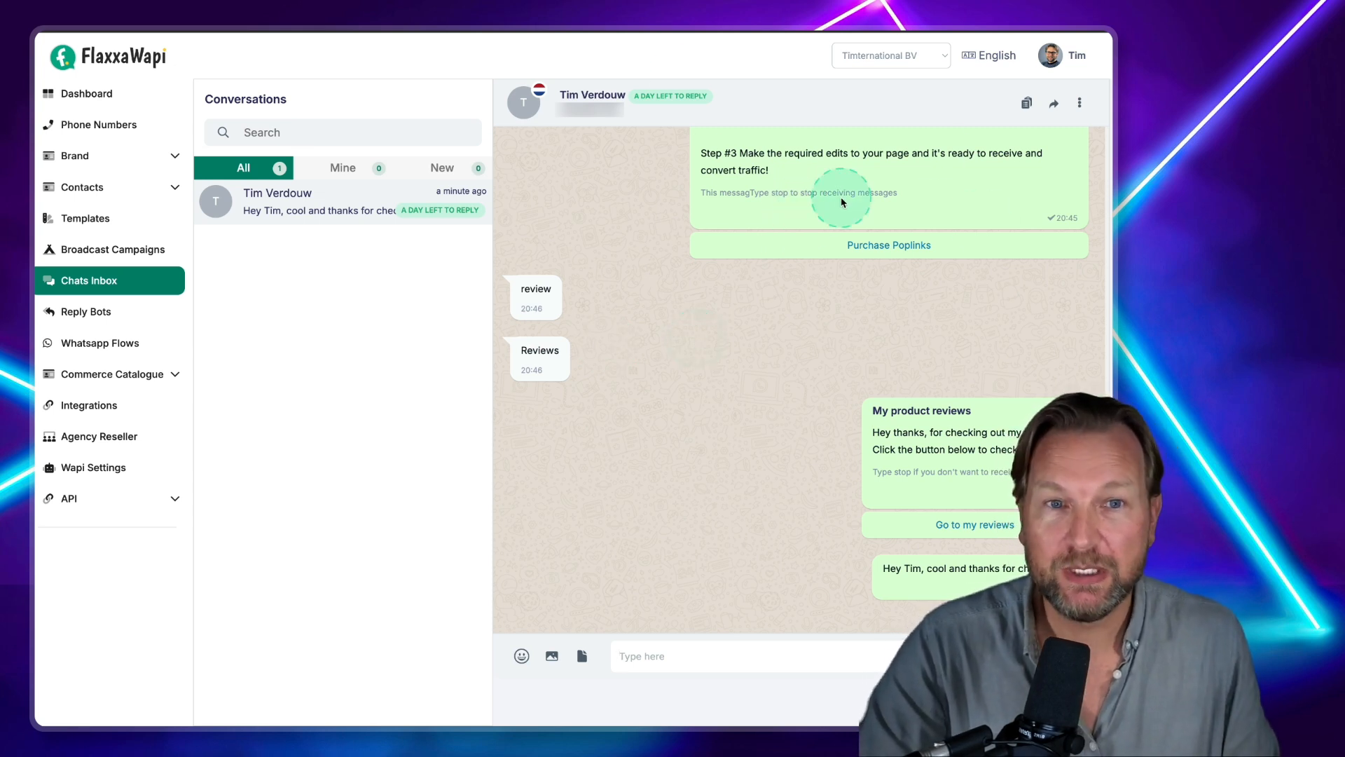
# Prepare a template message for this contact from the conversation, using the voisi template.
pyautogui.click(1027, 103)
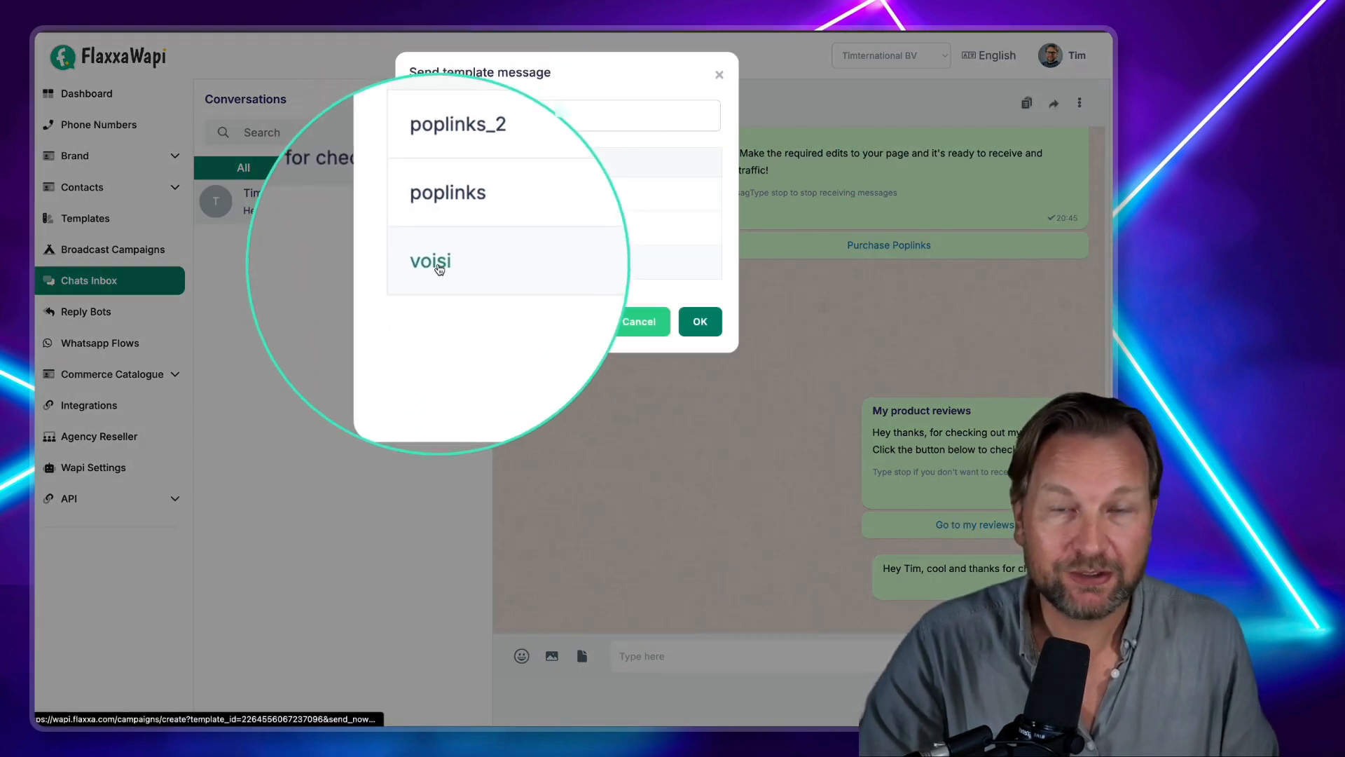
pyautogui.click(439, 269)
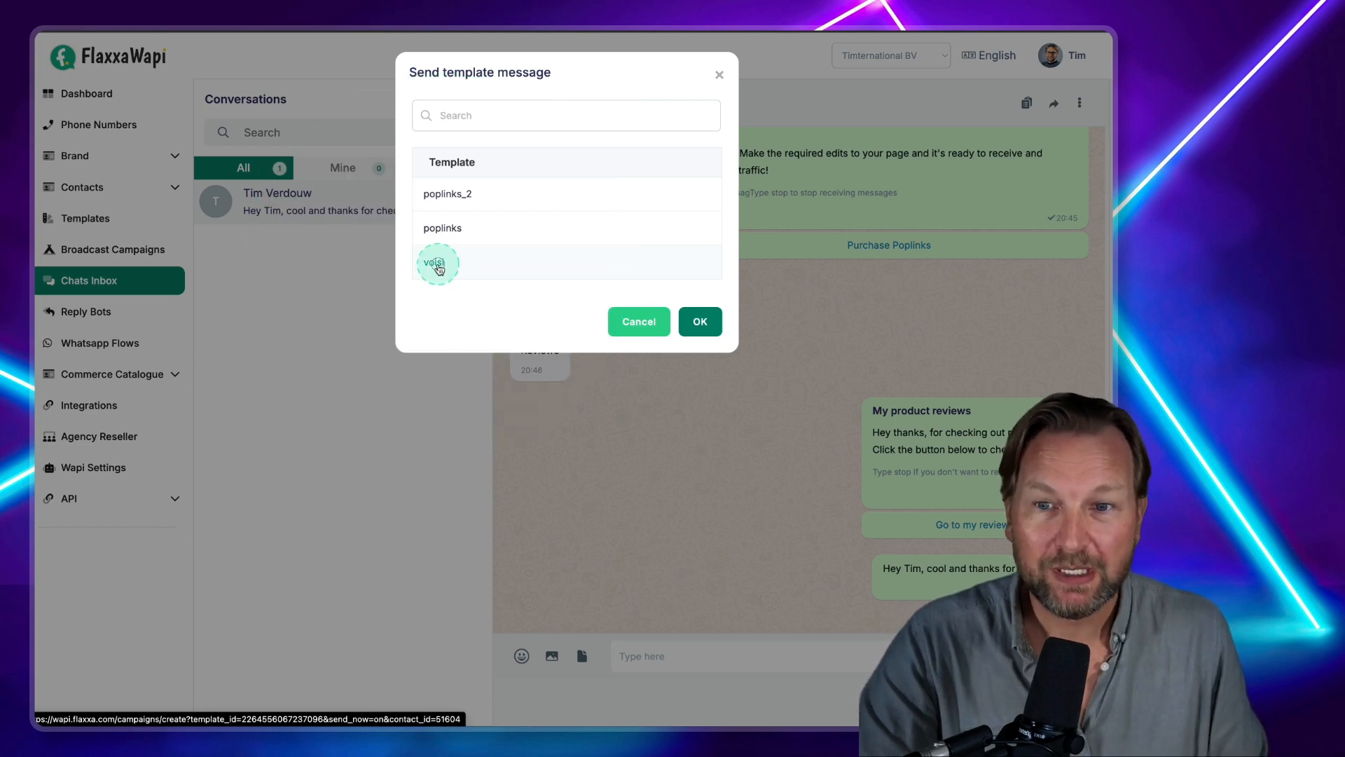
pyautogui.click(702, 323)
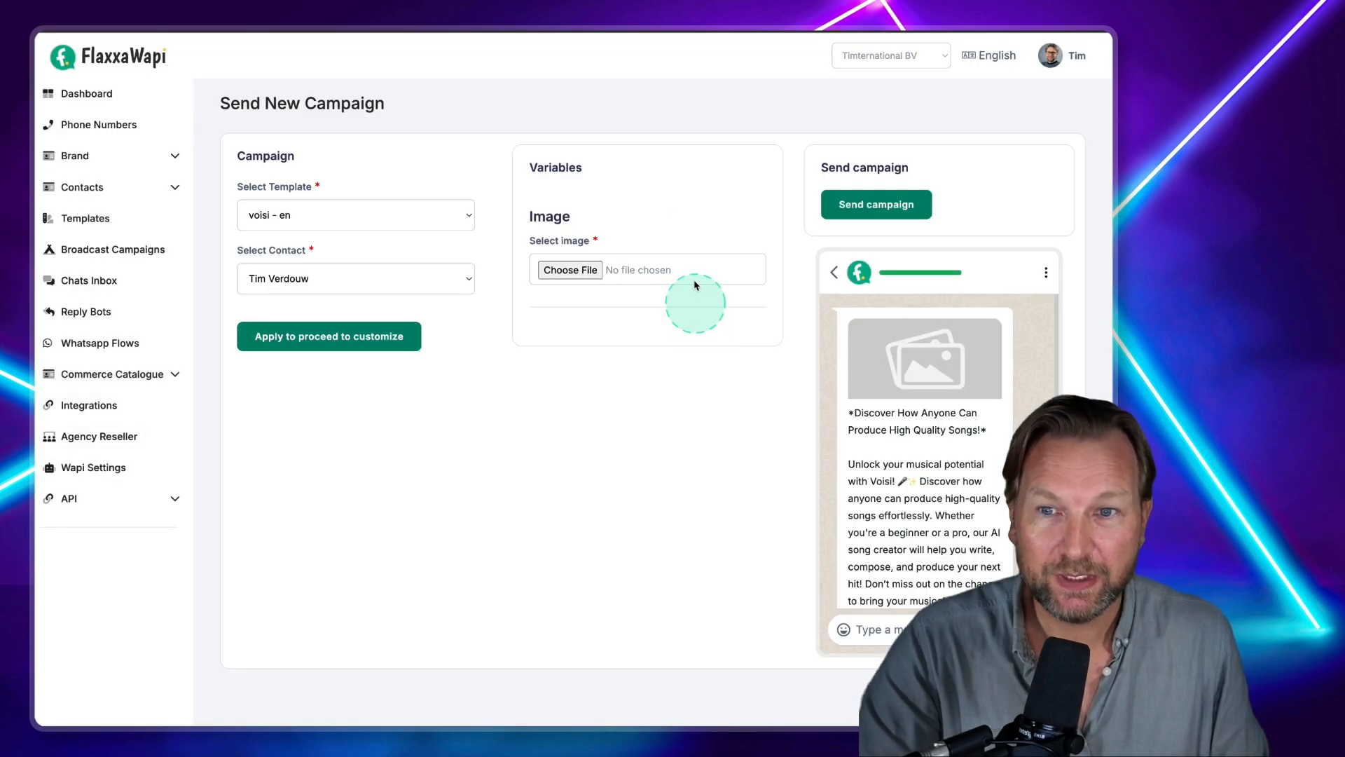
# Choose the "voisi music" PNG from Downloads as the message's image and send the campaign.
pyautogui.click(571, 270)
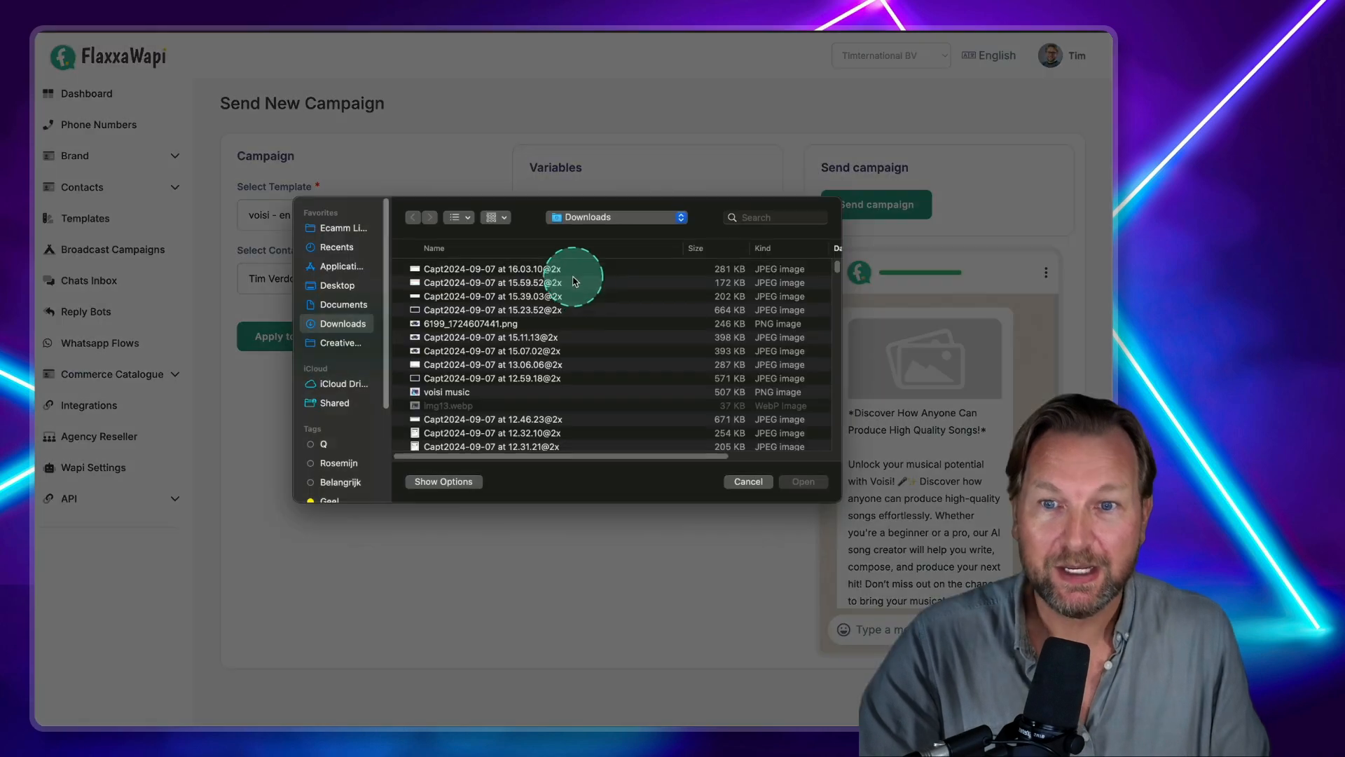
pyautogui.click(465, 394)
pyautogui.press('space')
pyautogui.press('space')
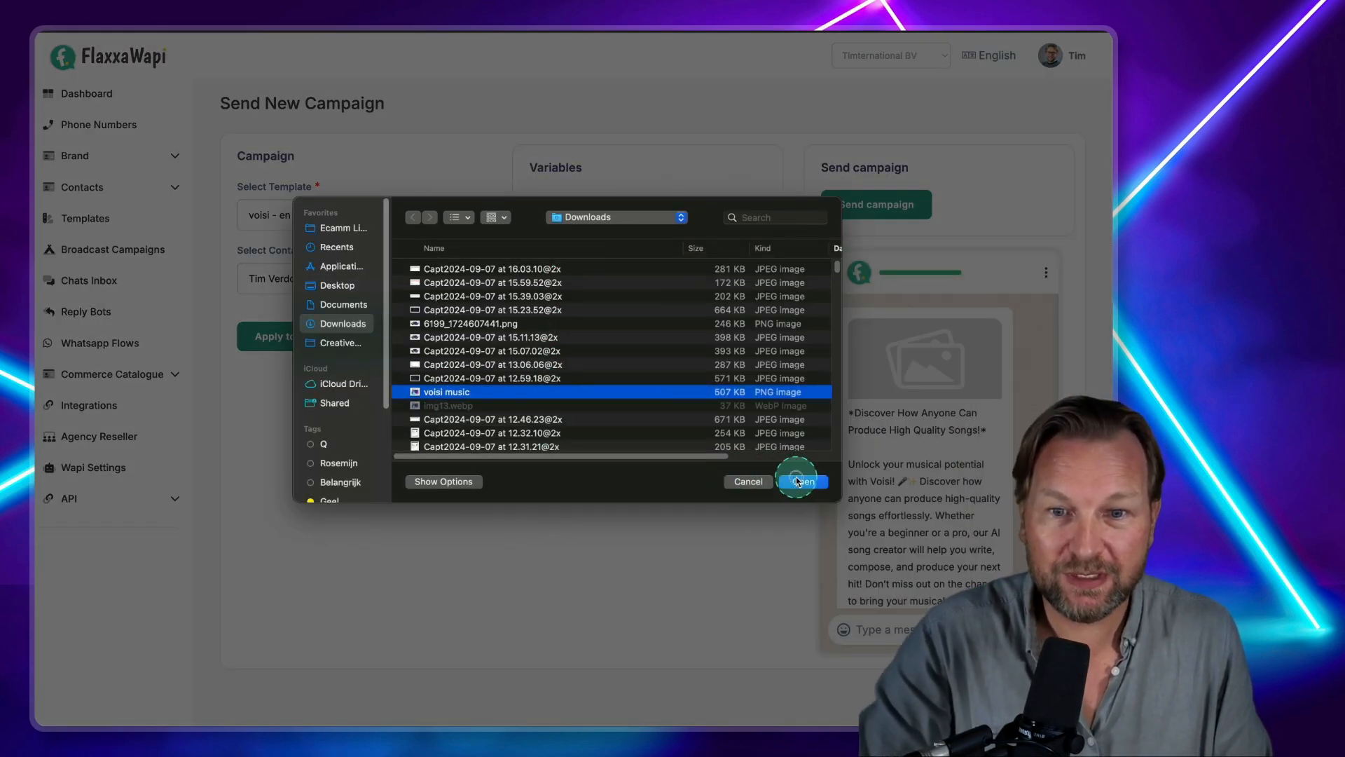
pyautogui.click(797, 481)
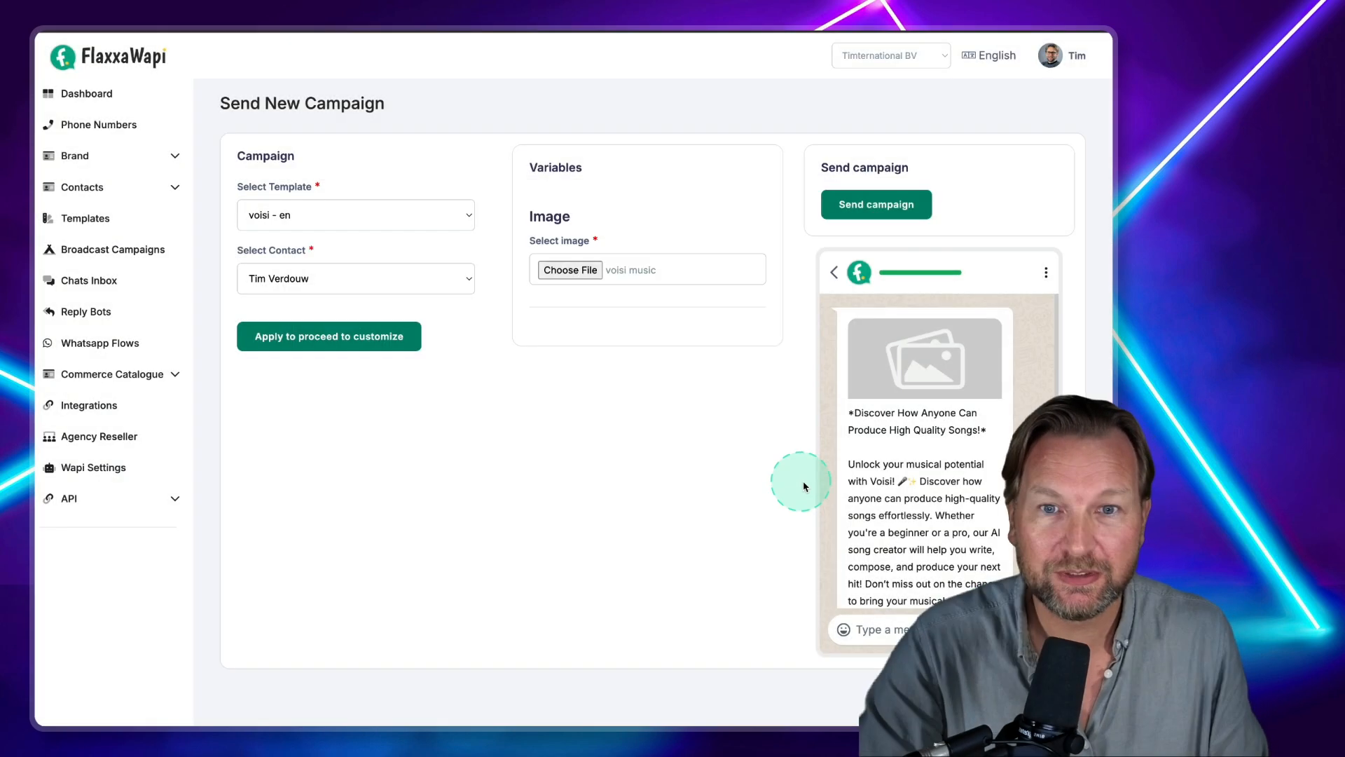
pyautogui.click(871, 205)
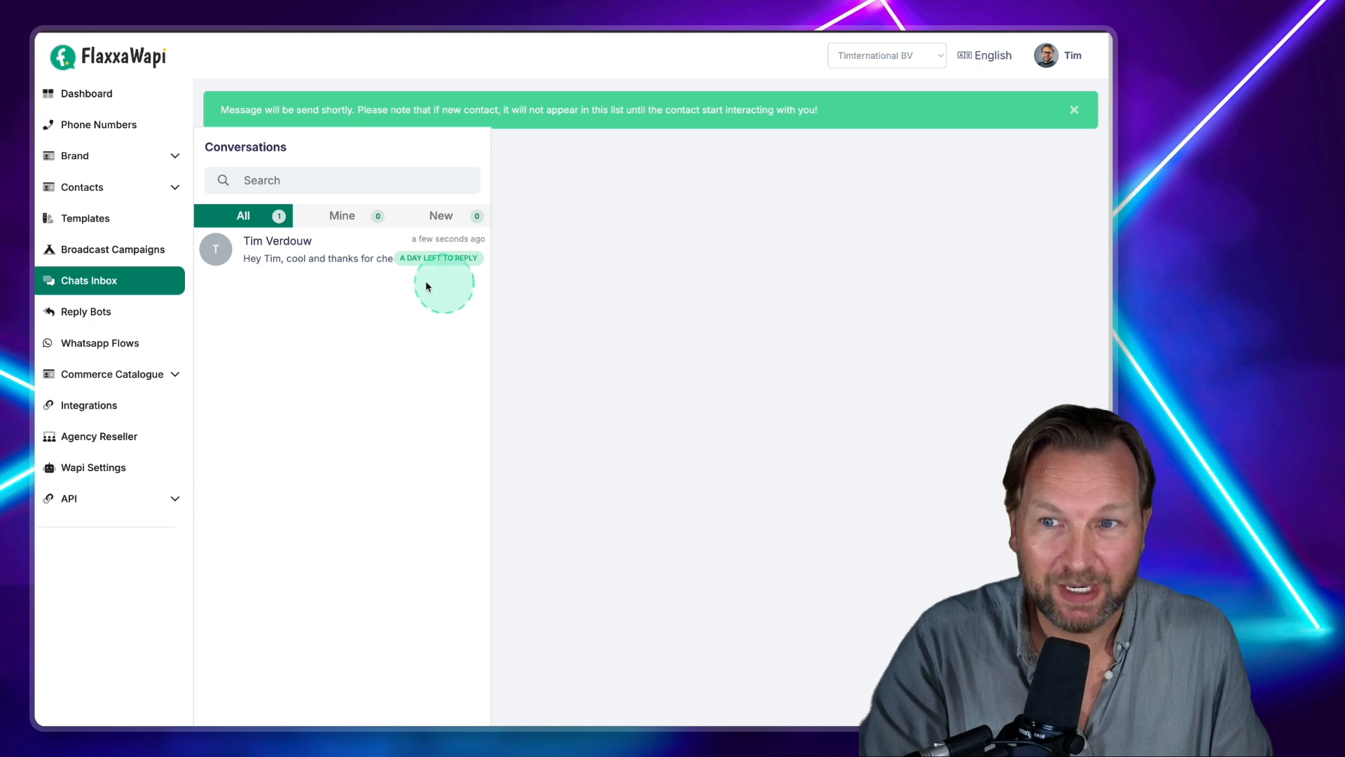
# Check the contact's conversation in the inbox, and inspect the received Voisi message and its website link in WhatsApp.
pyautogui.click(288, 262)
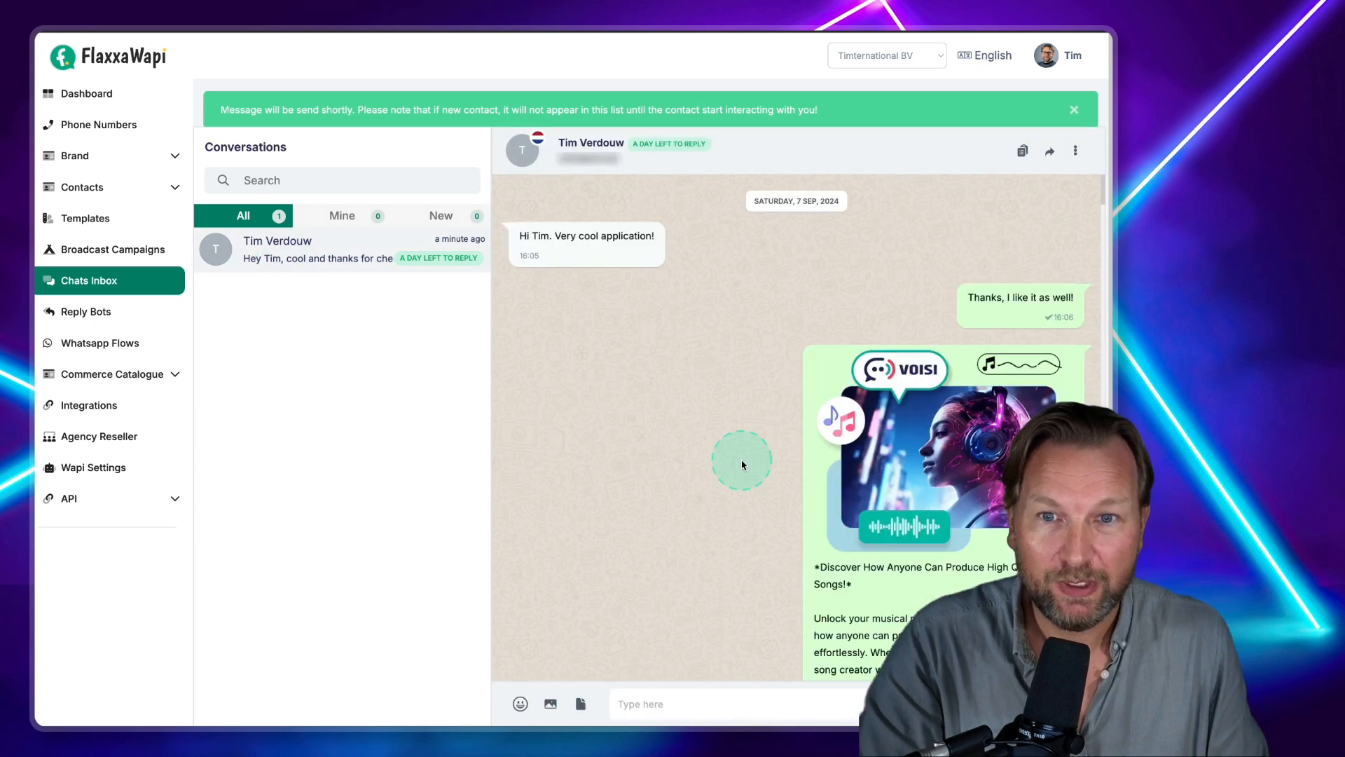
pyautogui.scroll(-1, 750, 502)
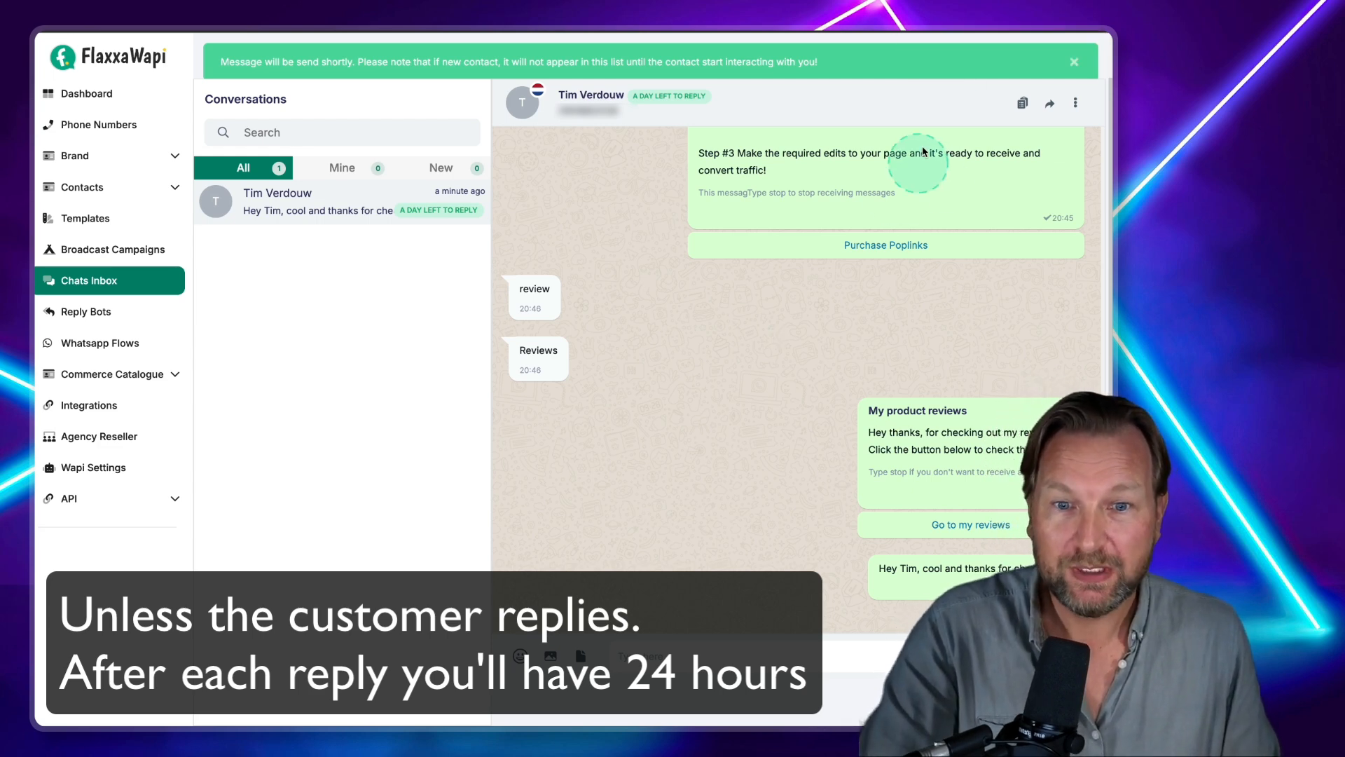
pyautogui.click(939, 15)
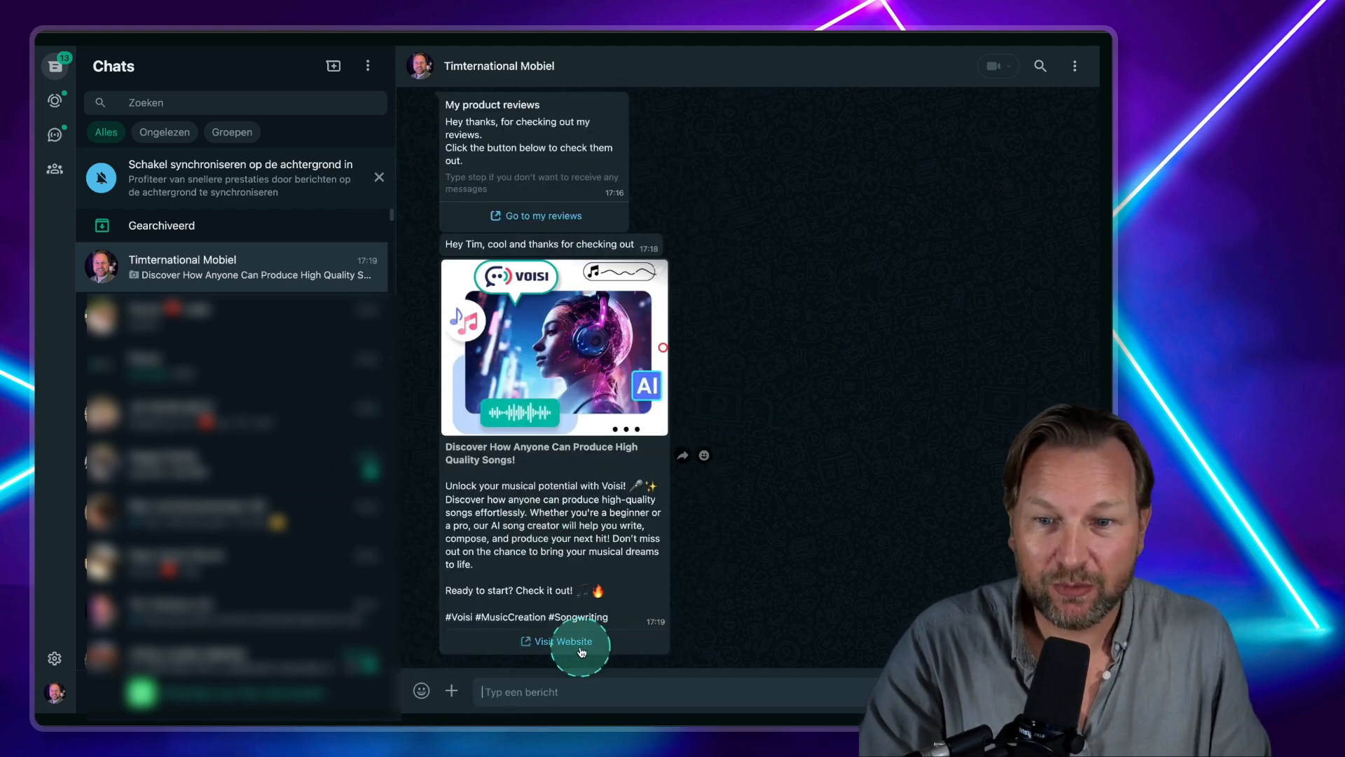
pyautogui.click(581, 652)
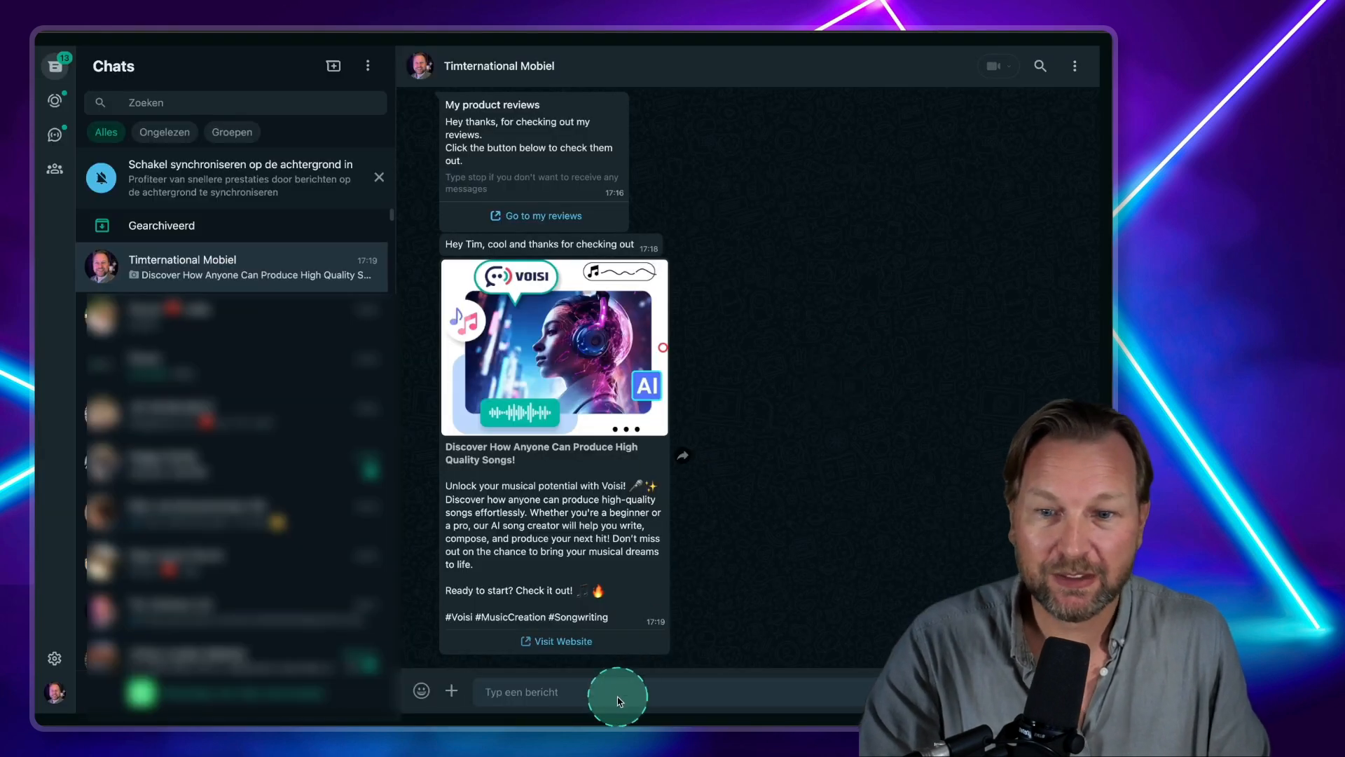
# Reply "Super cool!" to the received Voisi message in the WhatsApp chat.
pyautogui.click(619, 693)
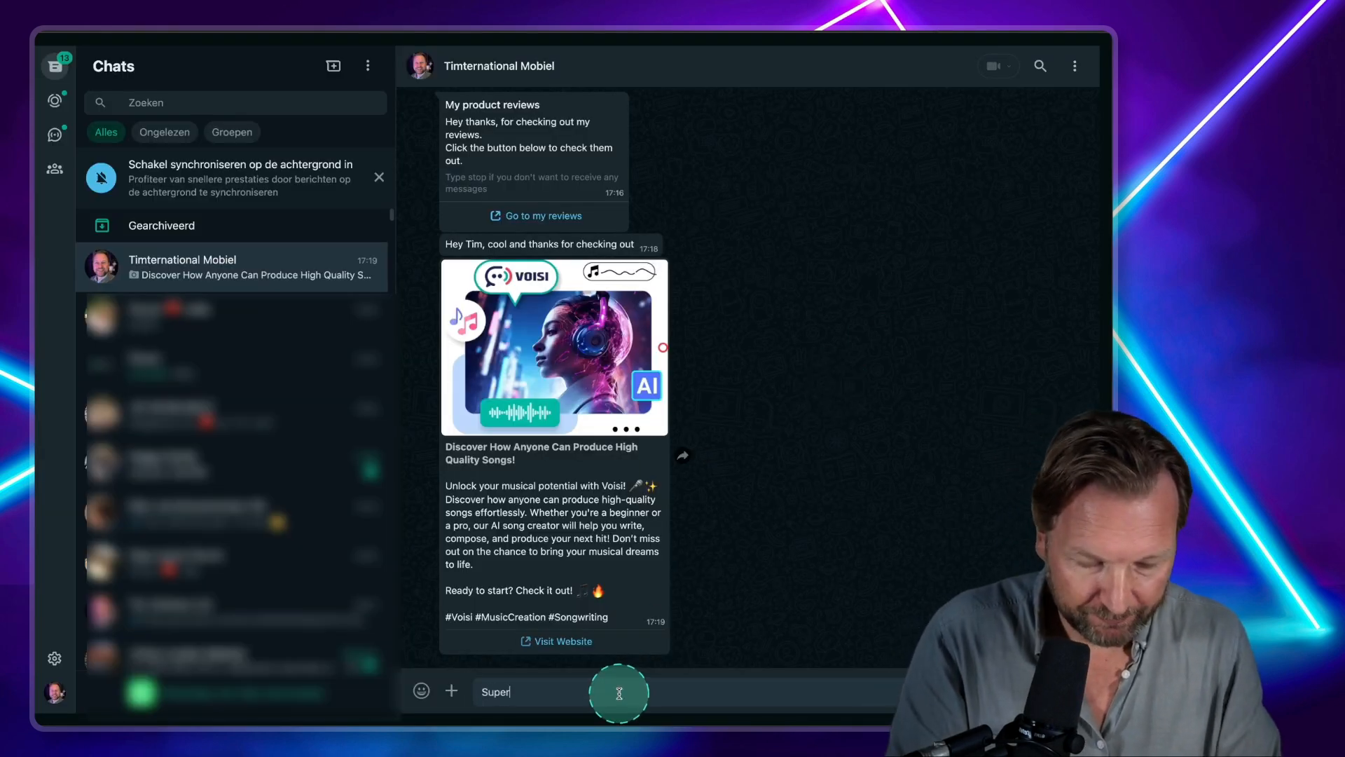
pyautogui.press('Return')
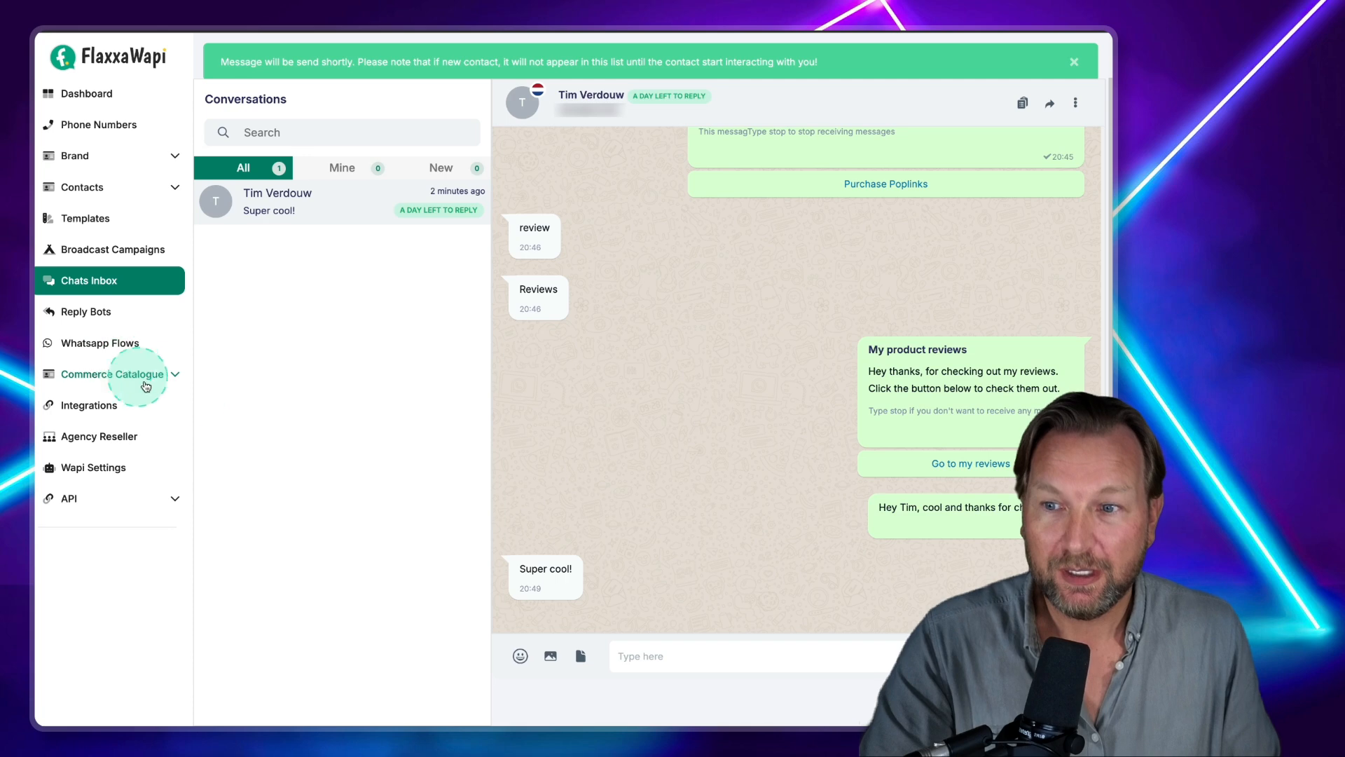
# In FlaxxaWapi, create a new user flow under Whatsapp Flows and name it "Signup to Viral Dashboard".
pyautogui.click(91, 344)
pyautogui.click(514, 351)
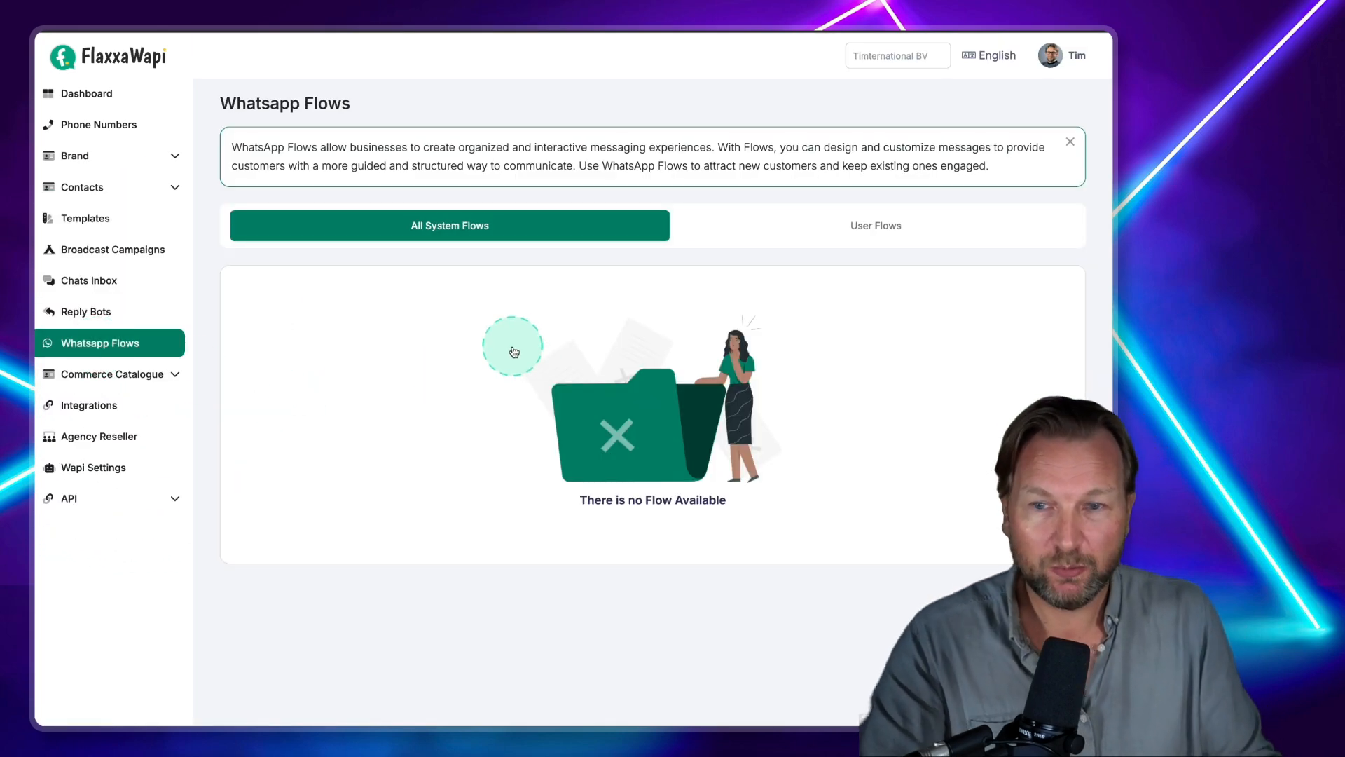
pyautogui.click(821, 238)
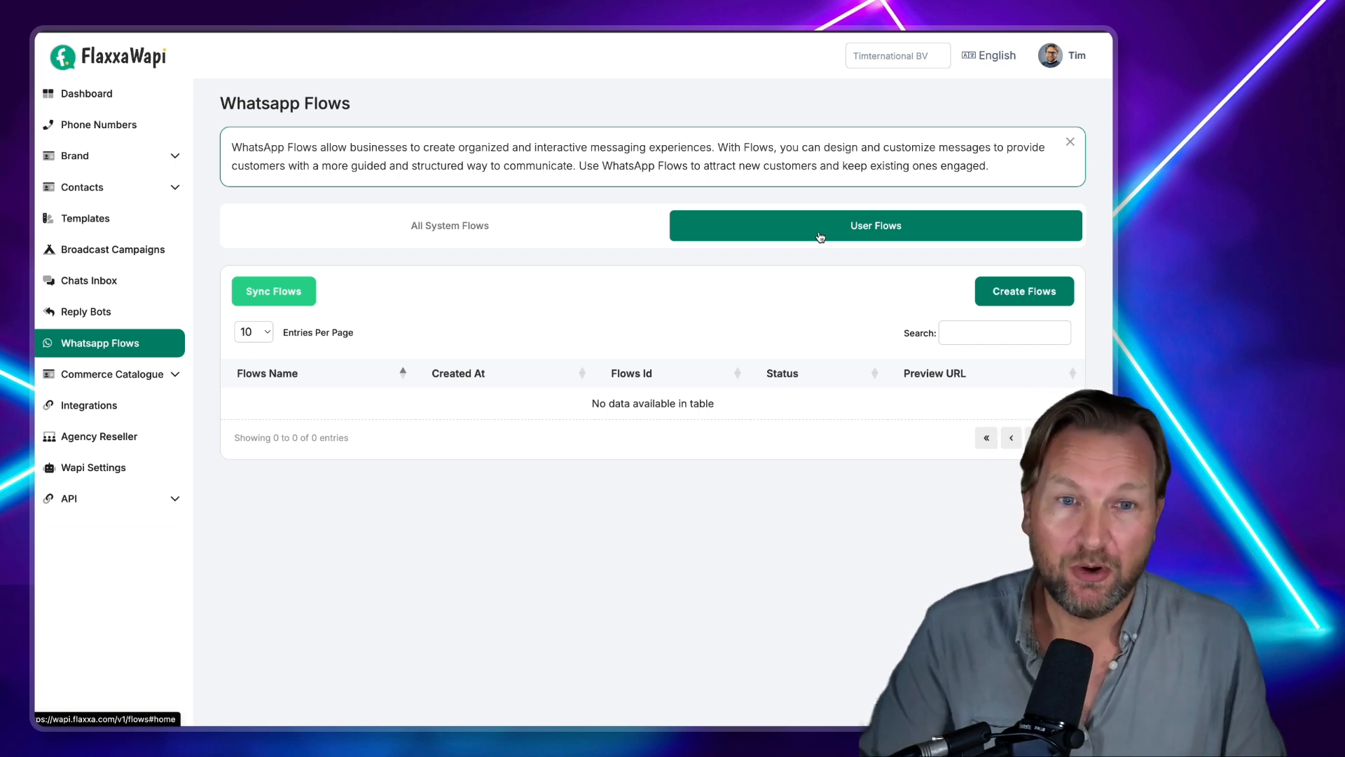
pyautogui.click(1024, 294)
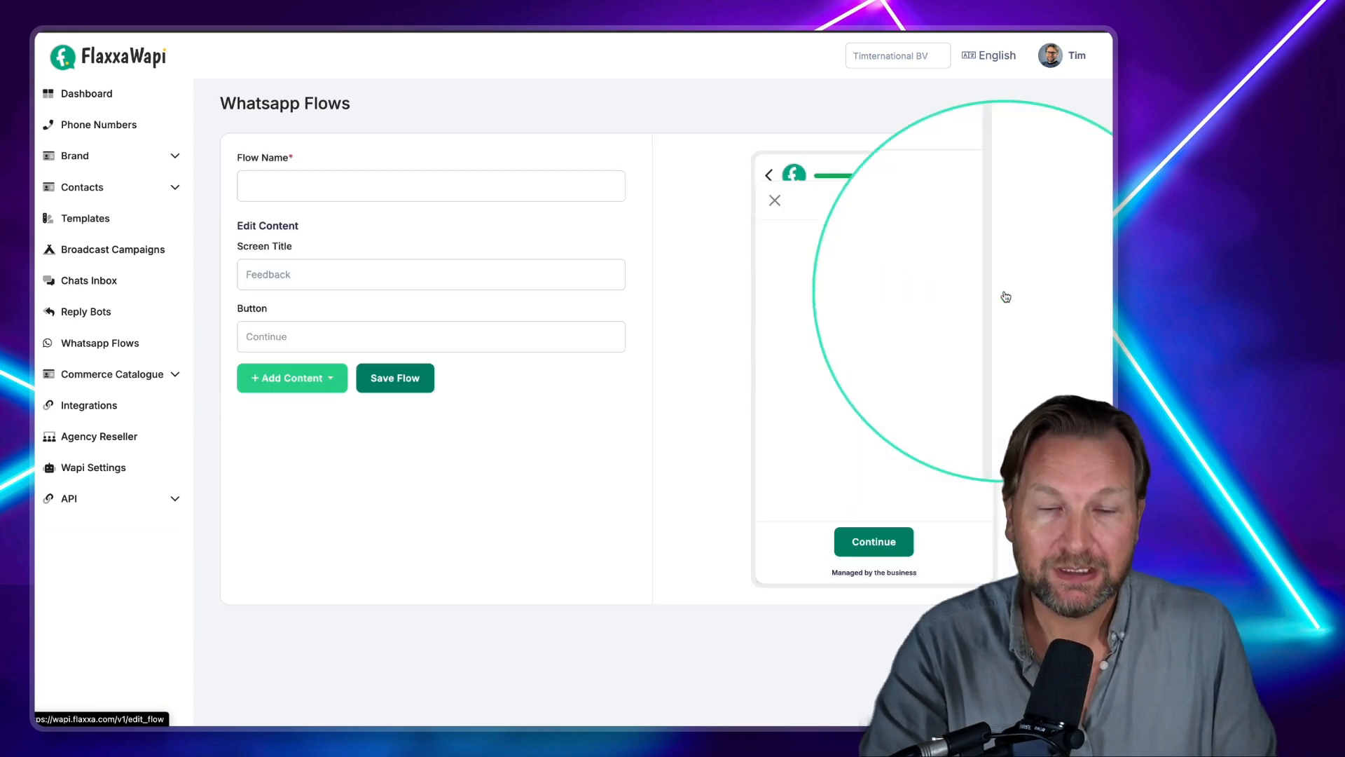
pyautogui.click(348, 184)
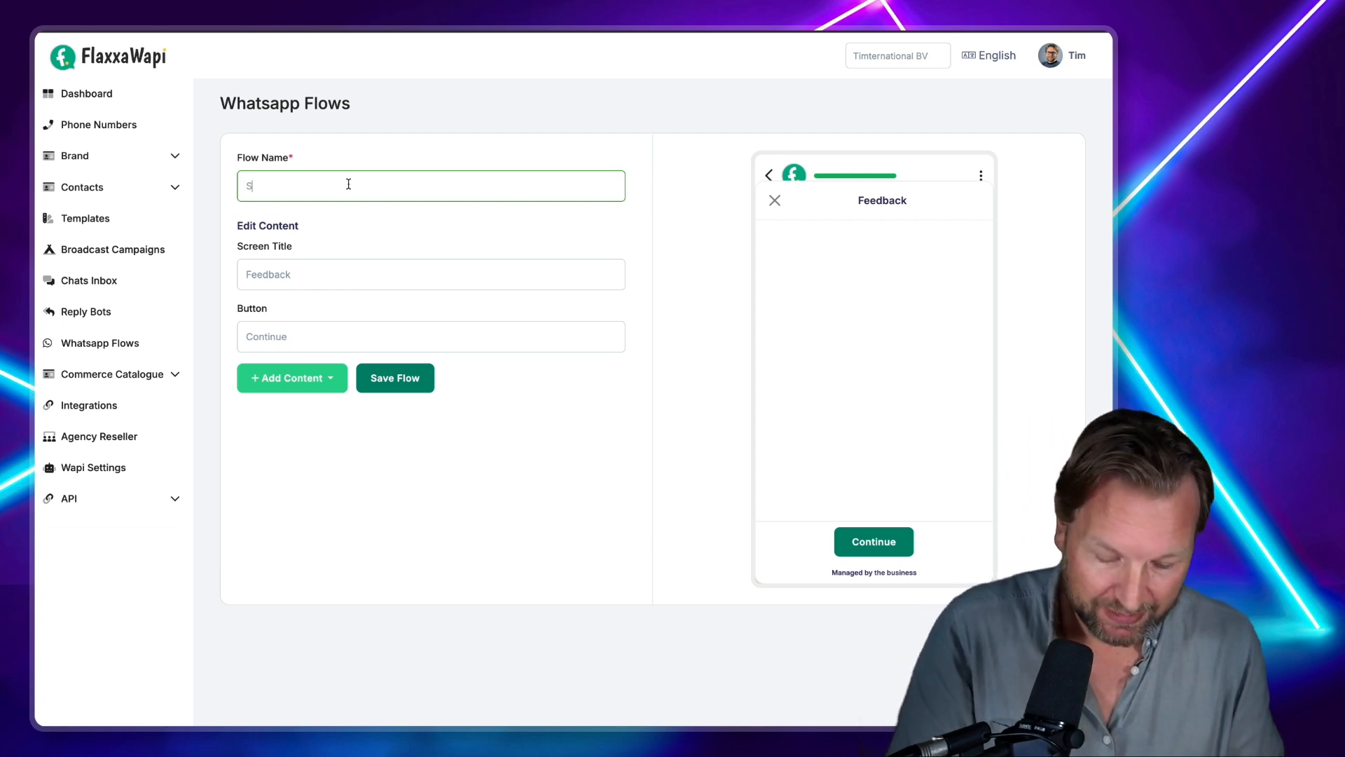
pyautogui.click(348, 183)
pyautogui.write('ignup to Viral Dashboard')
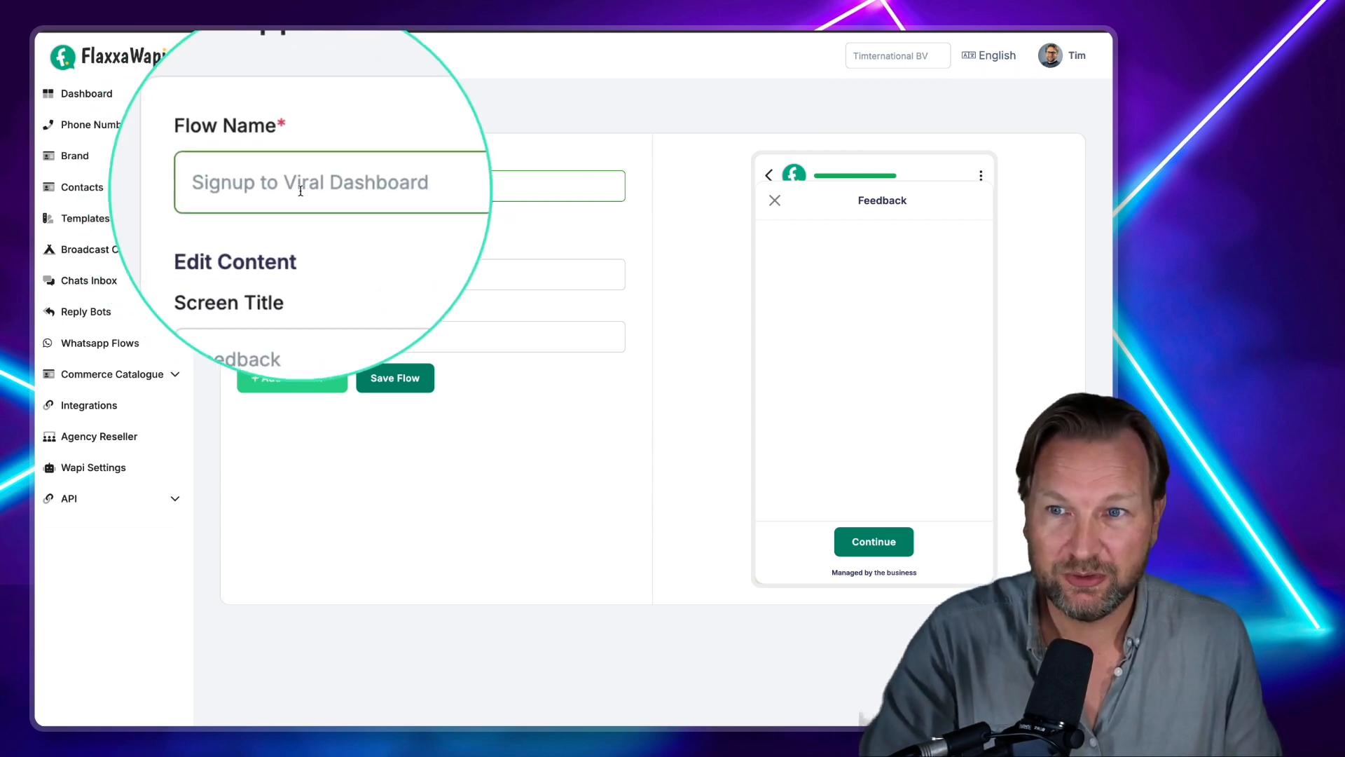
# Set the flow's screen title to "Create your account".
pyautogui.click(307, 277)
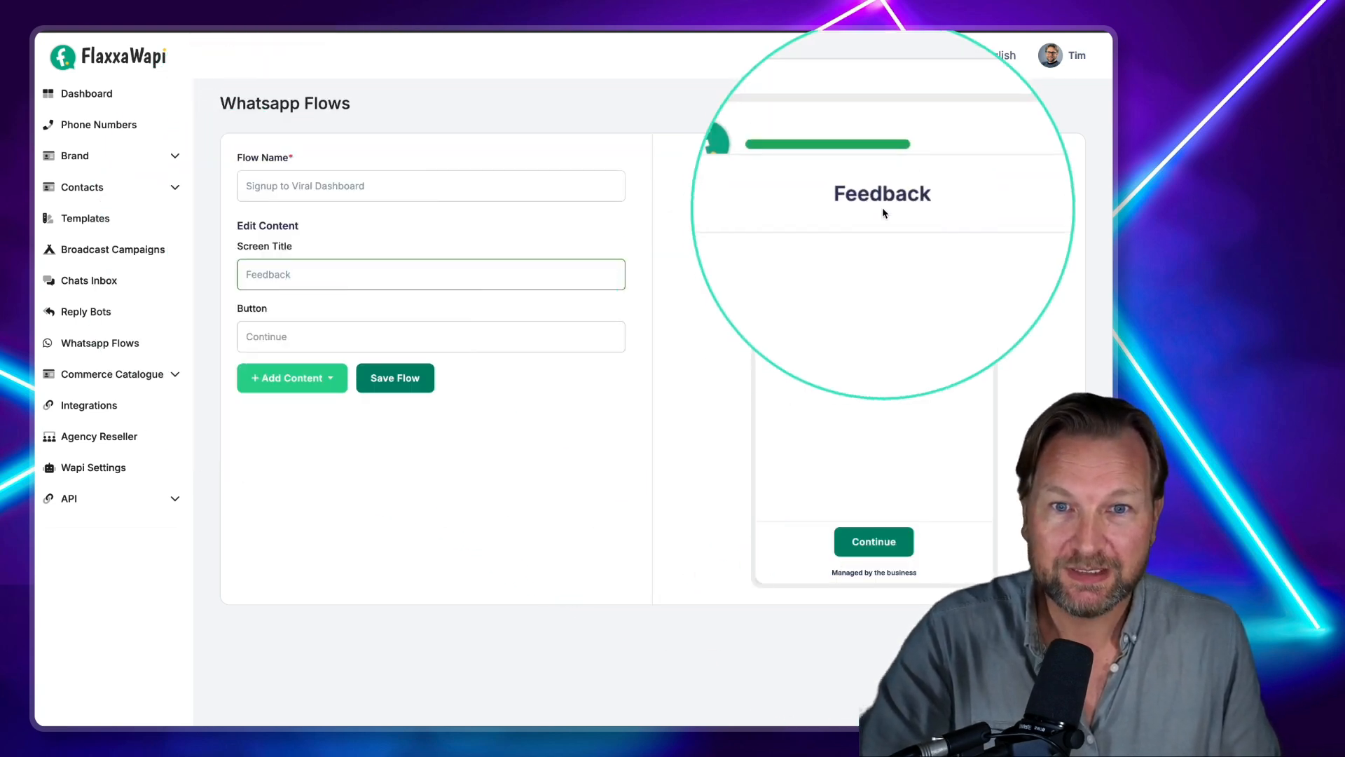
pyautogui.moveTo(295, 273); pyautogui.dragTo(198, 267)
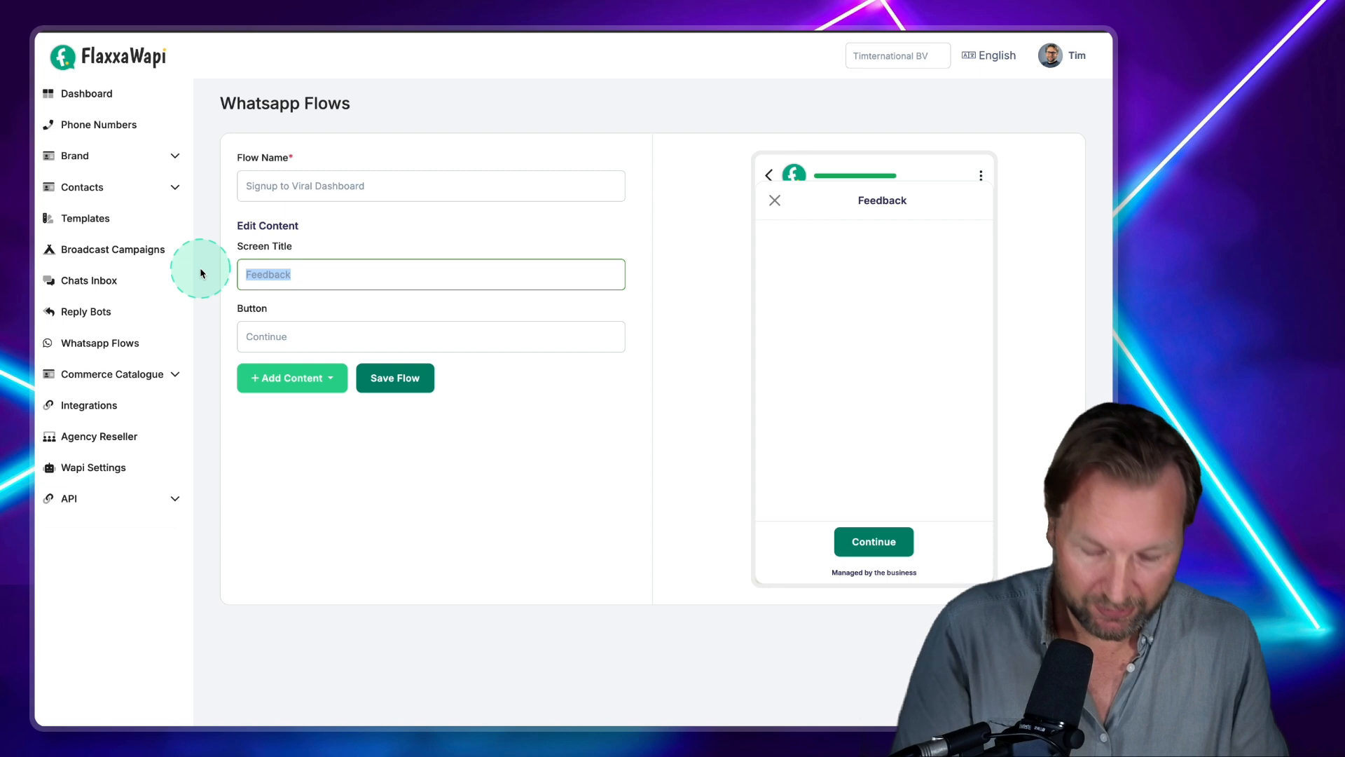
pyautogui.write('Create your account')
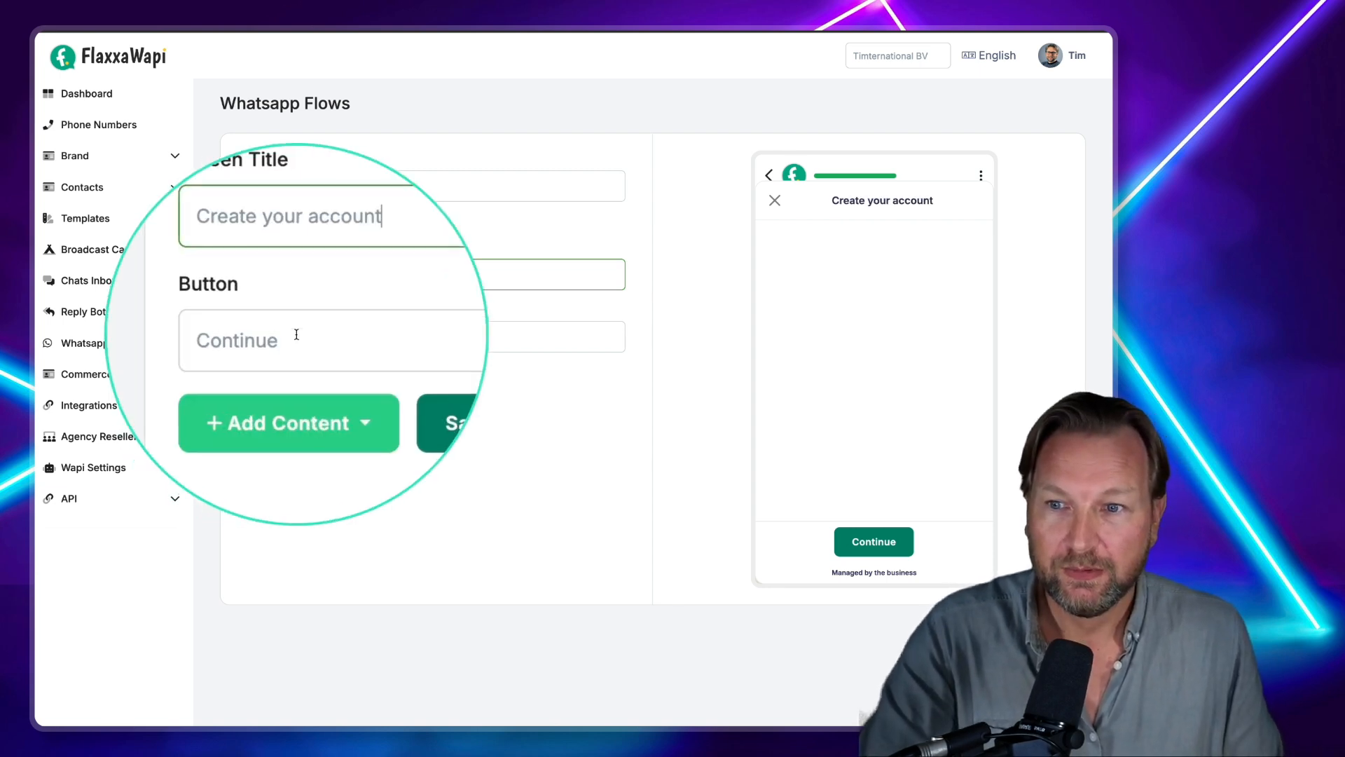
# Add a large heading text to the flow reading "Welcome. Please fill out the details to create your account".
pyautogui.click(294, 382)
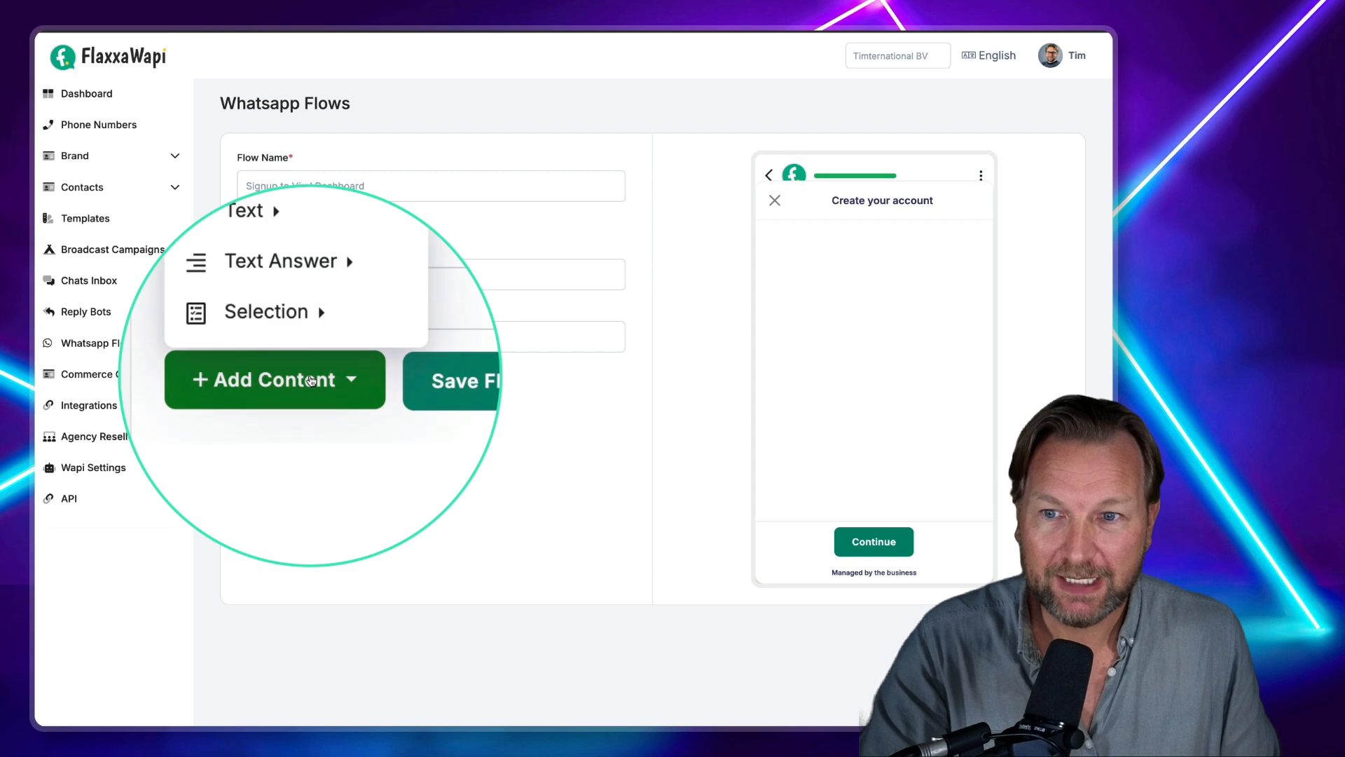
pyautogui.moveTo(347, 300)
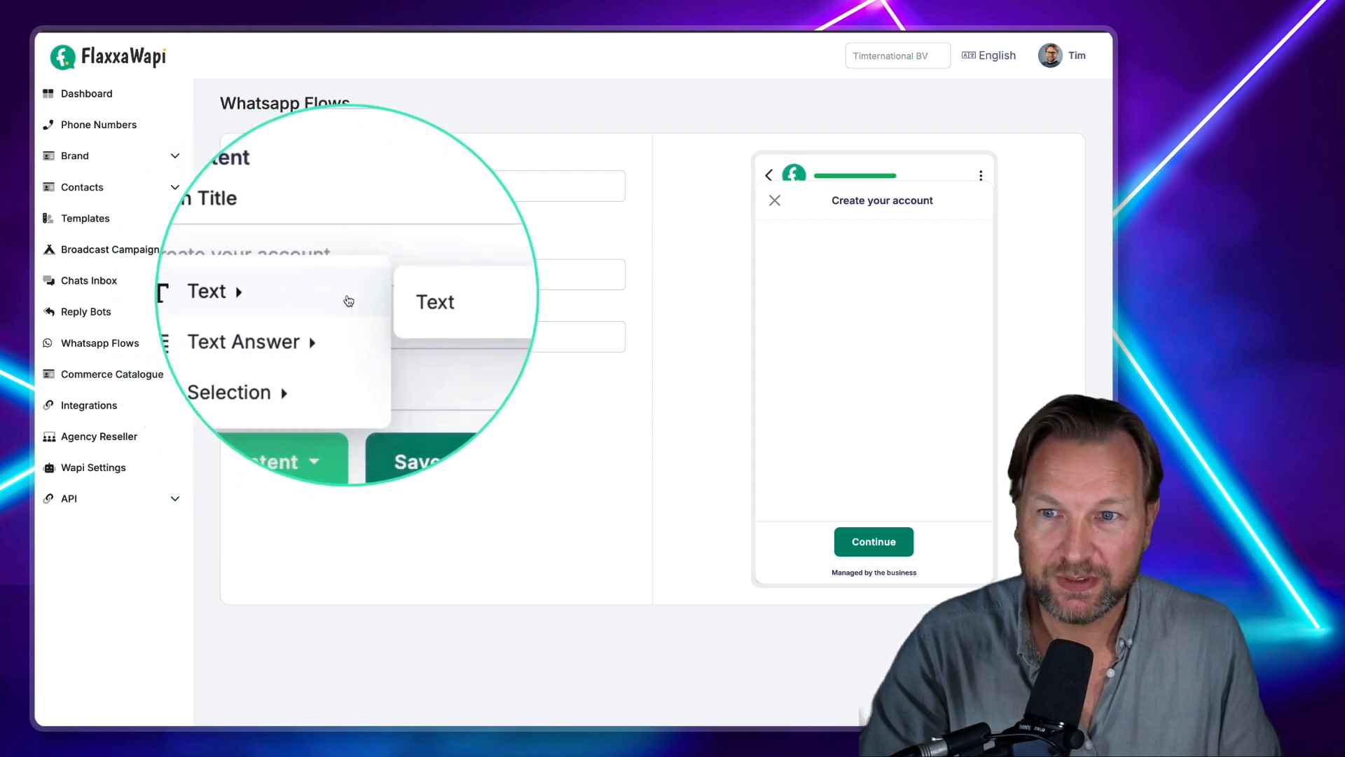
pyautogui.click(407, 302)
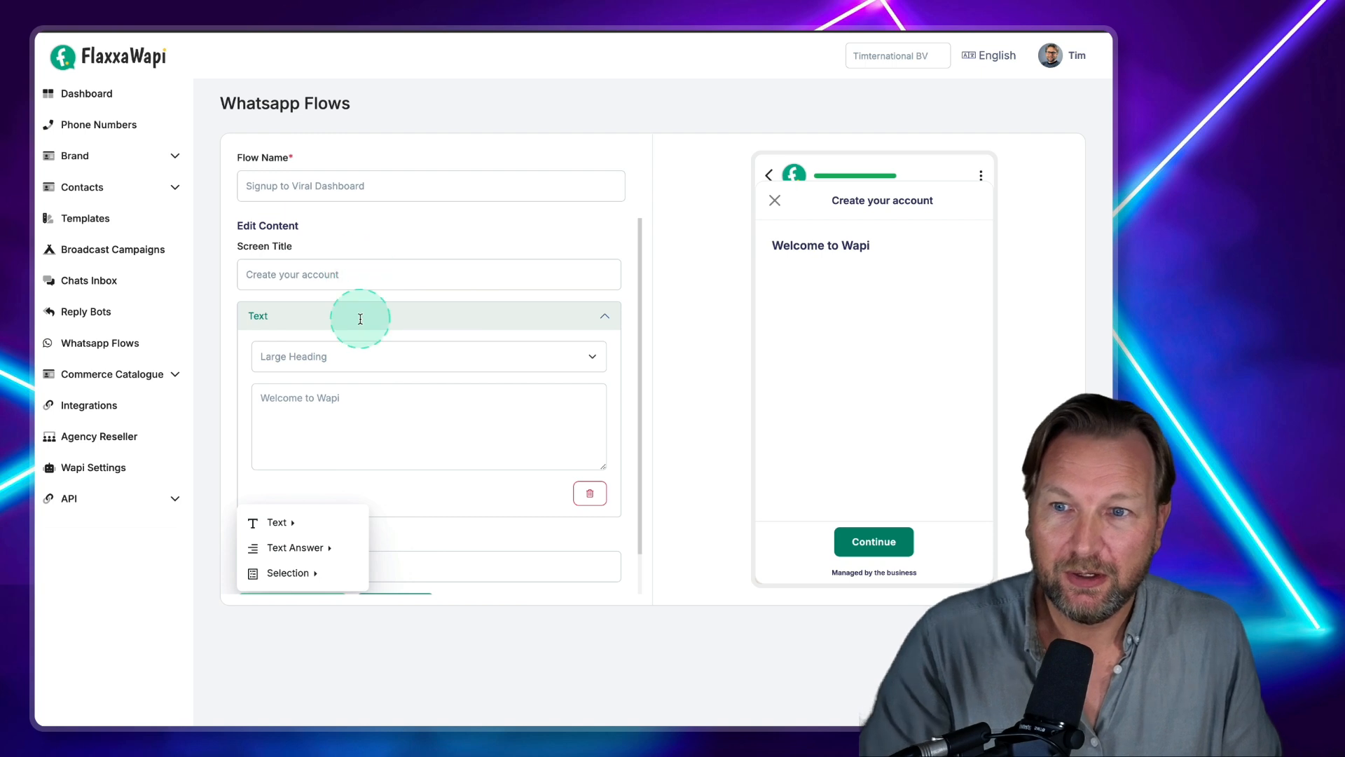
pyautogui.moveTo(341, 398); pyautogui.dragTo(300, 398)
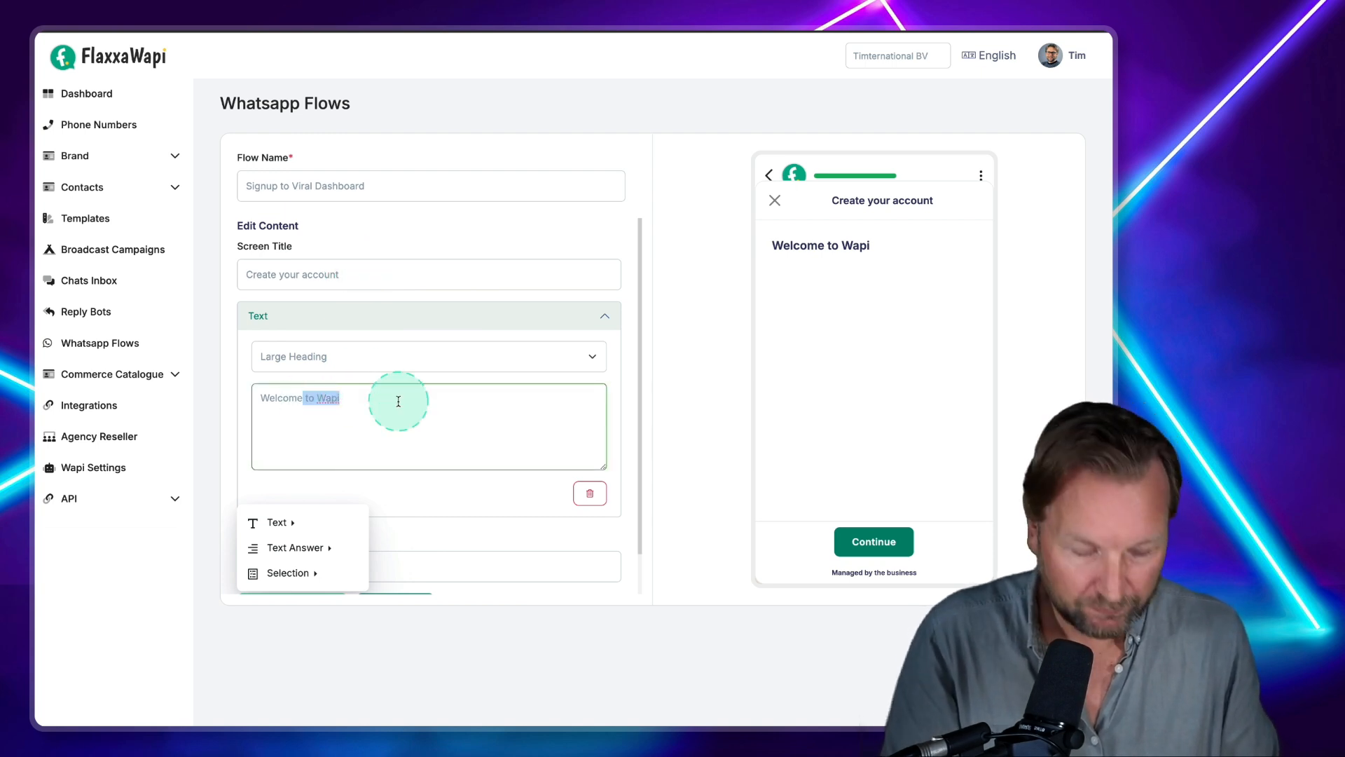
pyautogui.write('. Please fill out the details')
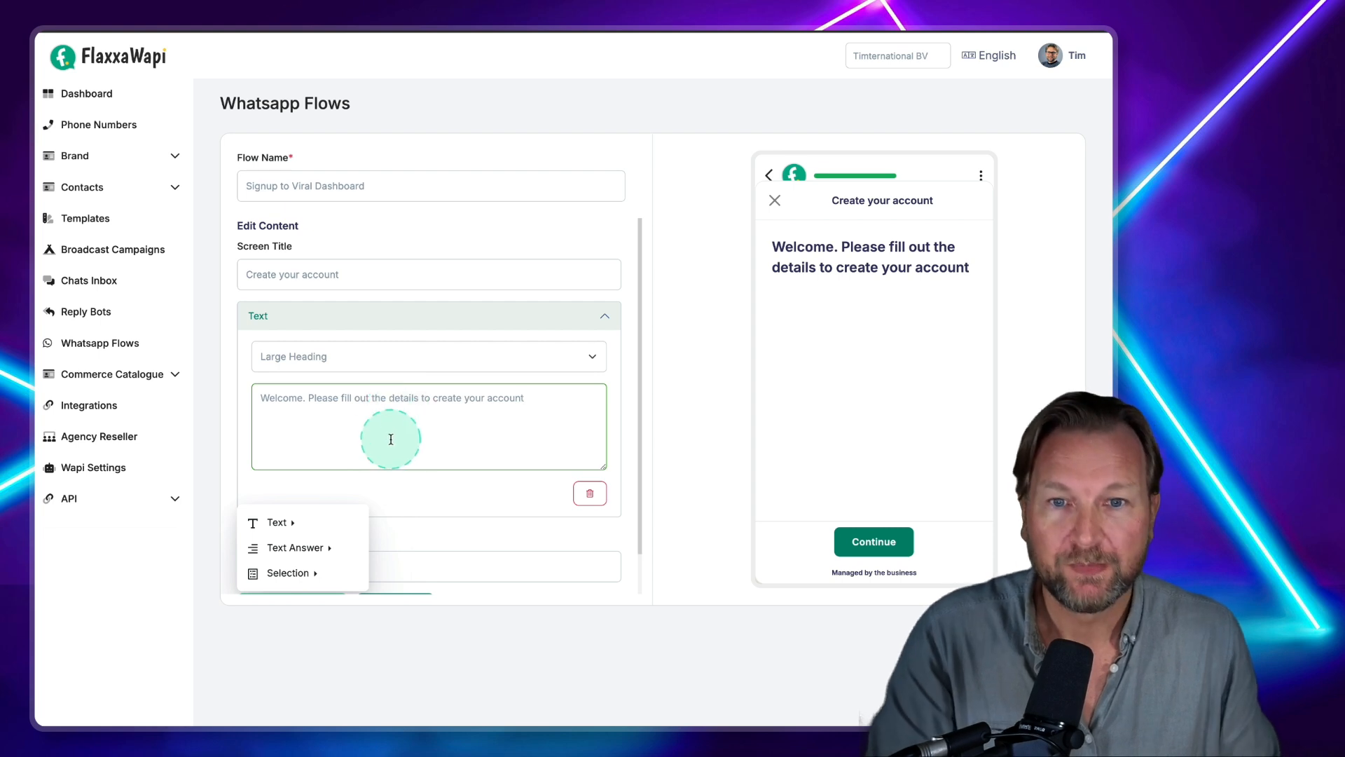
# Add a second text element to the flow, styled as Body, reading "Here we go".
pyautogui.moveTo(284, 522)
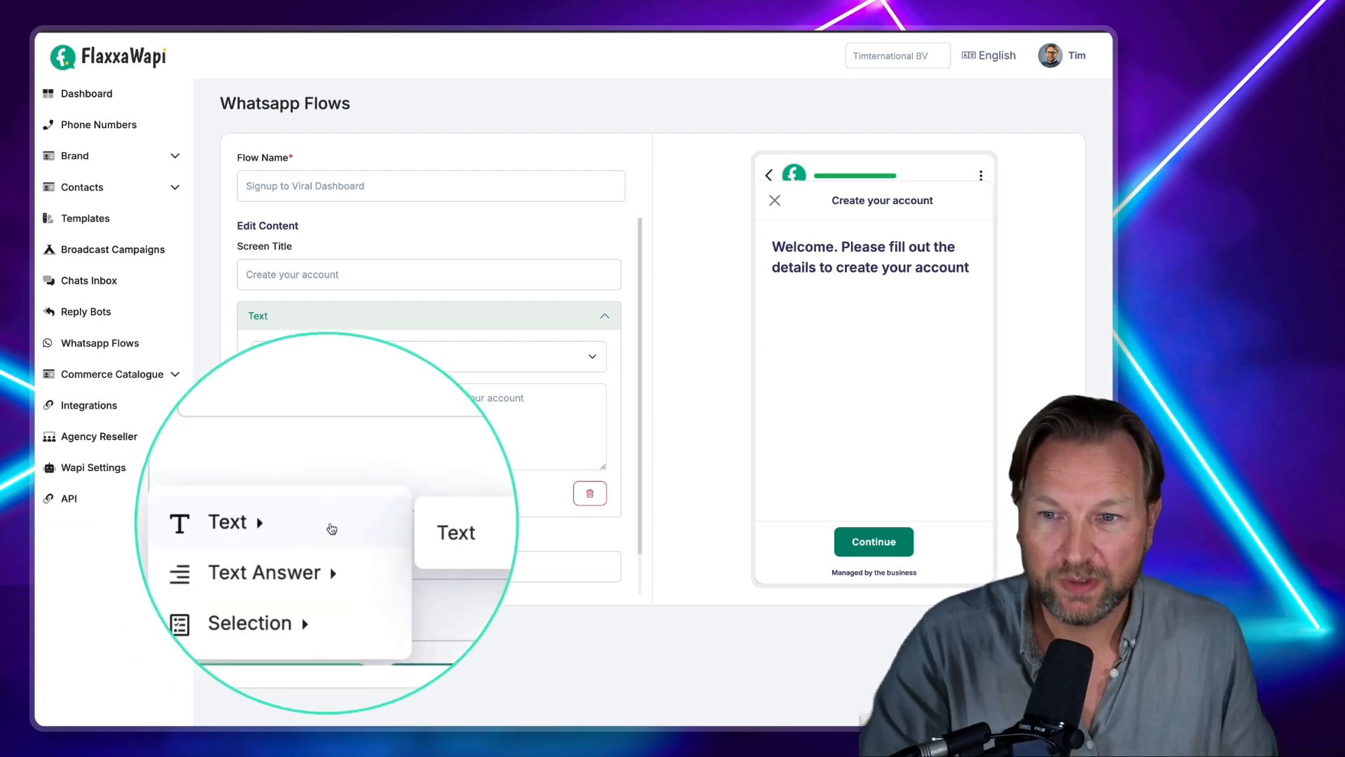
pyautogui.click(464, 527)
pyautogui.scroll(-3, 414, 505)
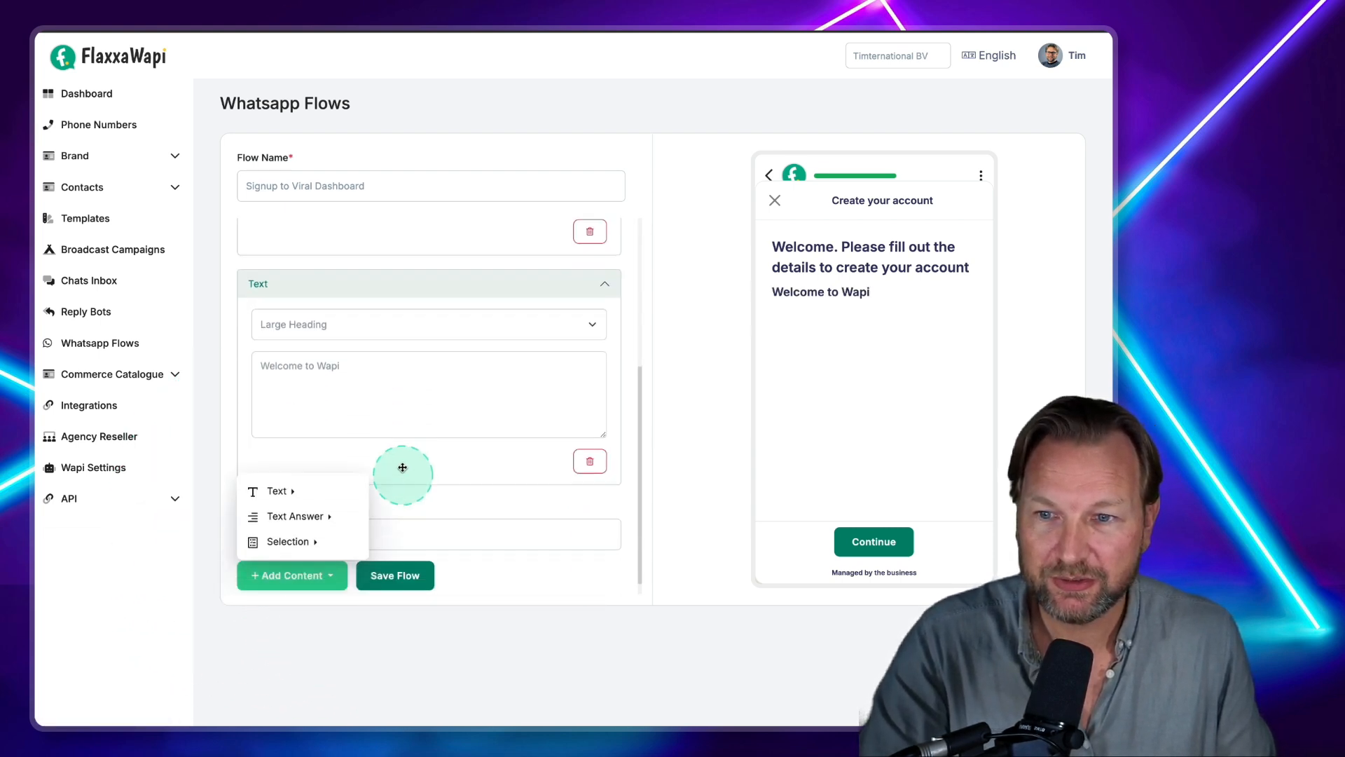
pyautogui.click(324, 324)
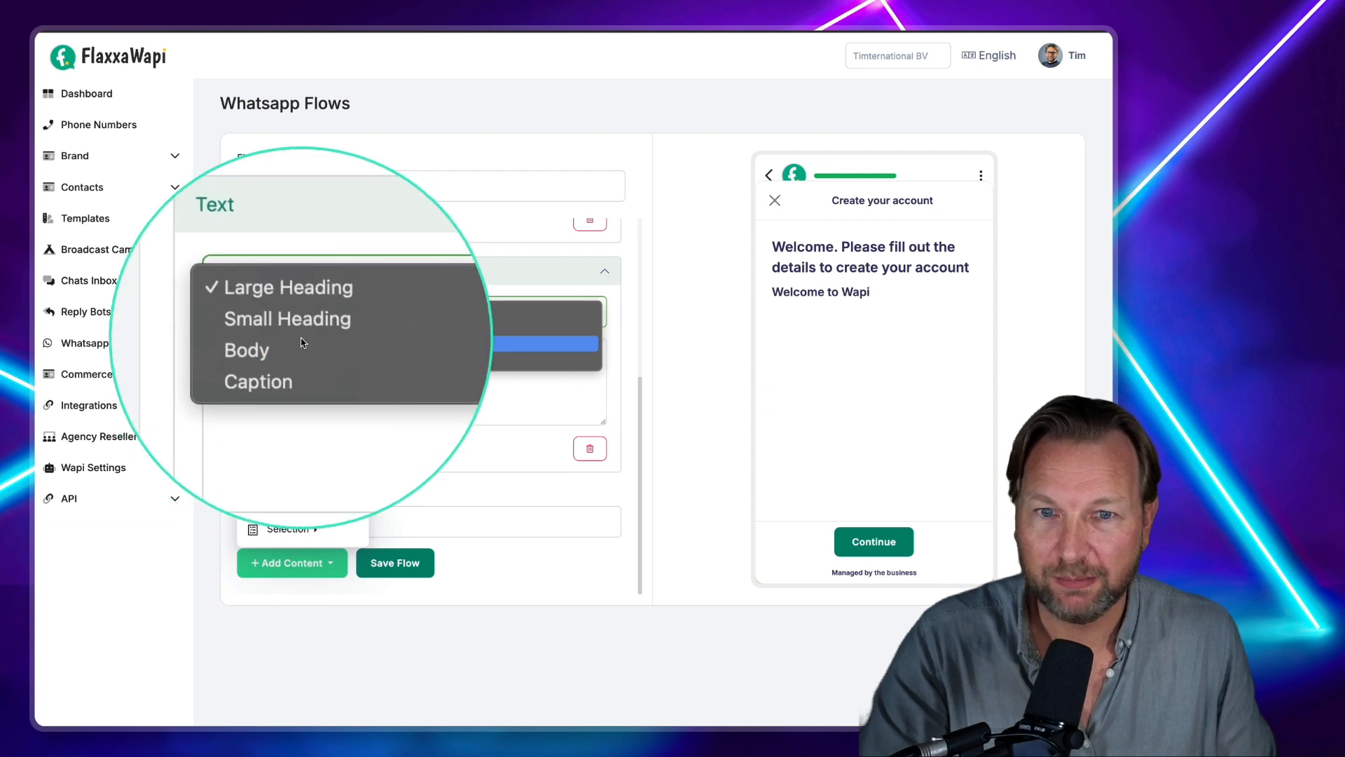
pyautogui.click(344, 385)
pyautogui.tripleClick(340, 350)
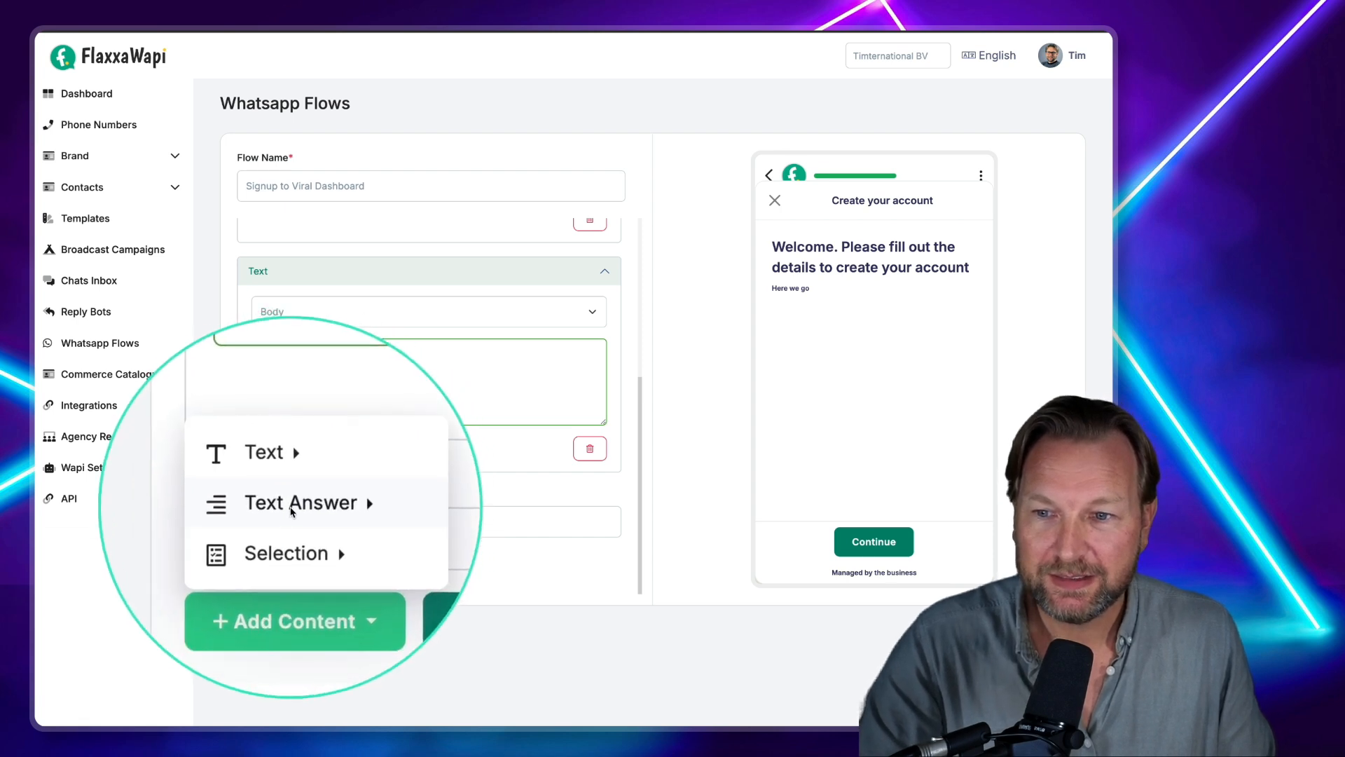
# Add a short answer field labelled "Your name" below the flow's text elements.
pyautogui.click(306, 509)
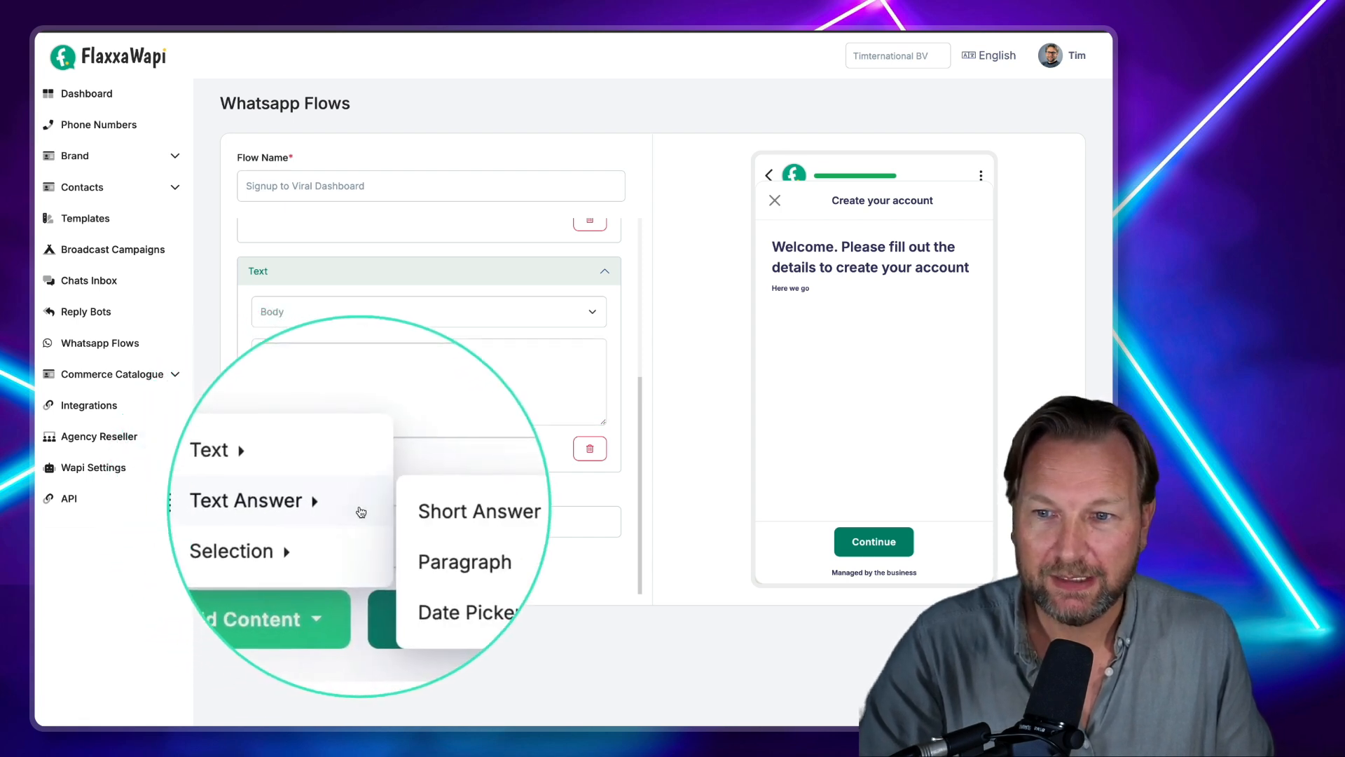
pyautogui.click(410, 516)
pyautogui.scroll(-3, 448, 480)
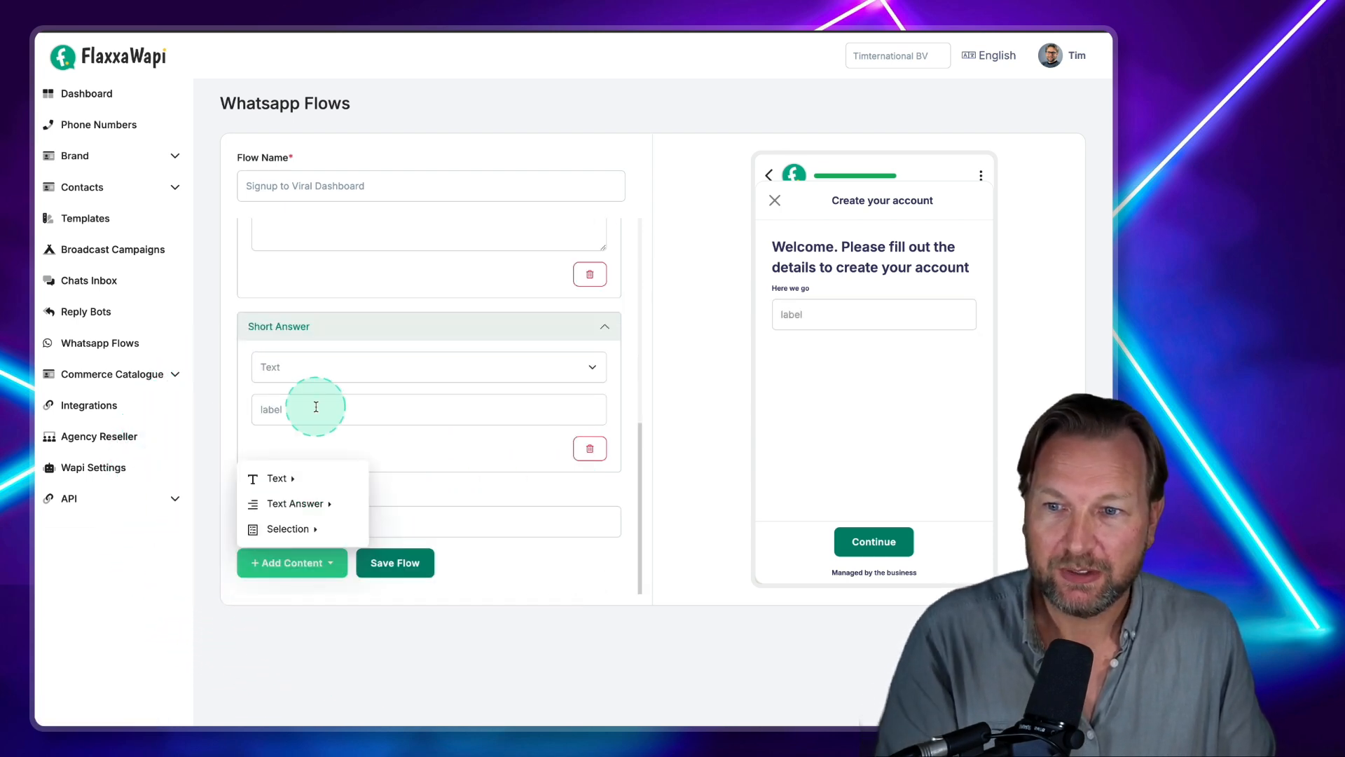
# Add another short answer field to the flow, labelled "Your Email".
pyautogui.click(318, 500)
pyautogui.click(411, 516)
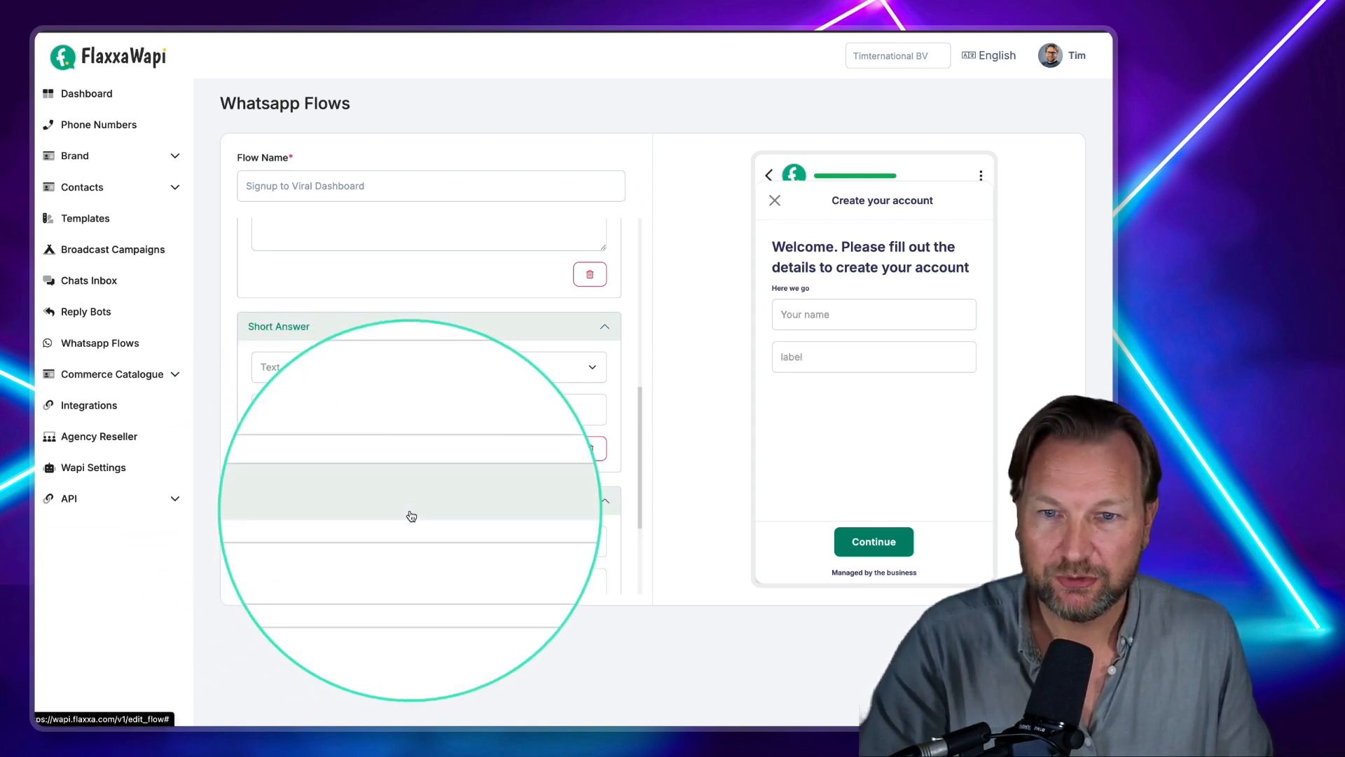
pyautogui.scroll(-3, 334, 561)
pyautogui.click(343, 562)
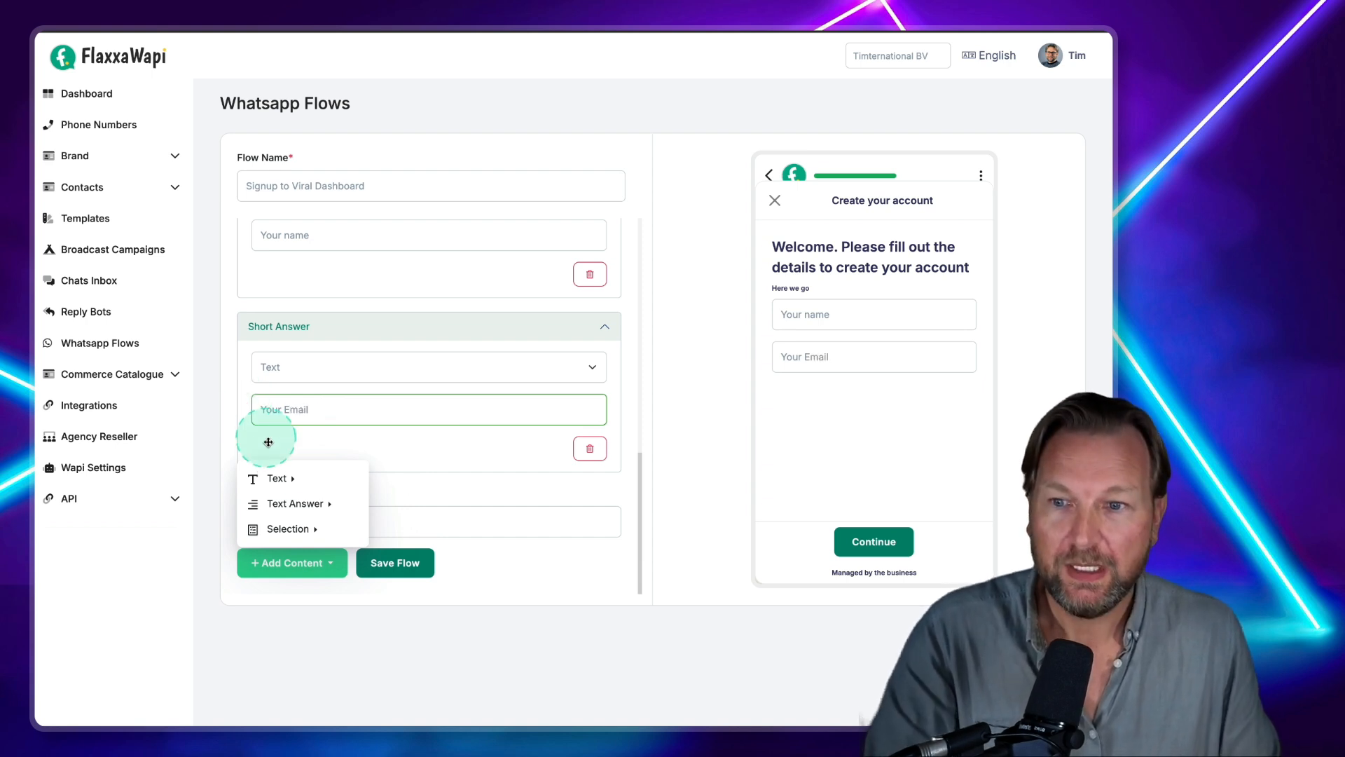
# Add a third short answer field, set its type to Password, and label it "Fill out your password".
pyautogui.moveTo(312, 529)
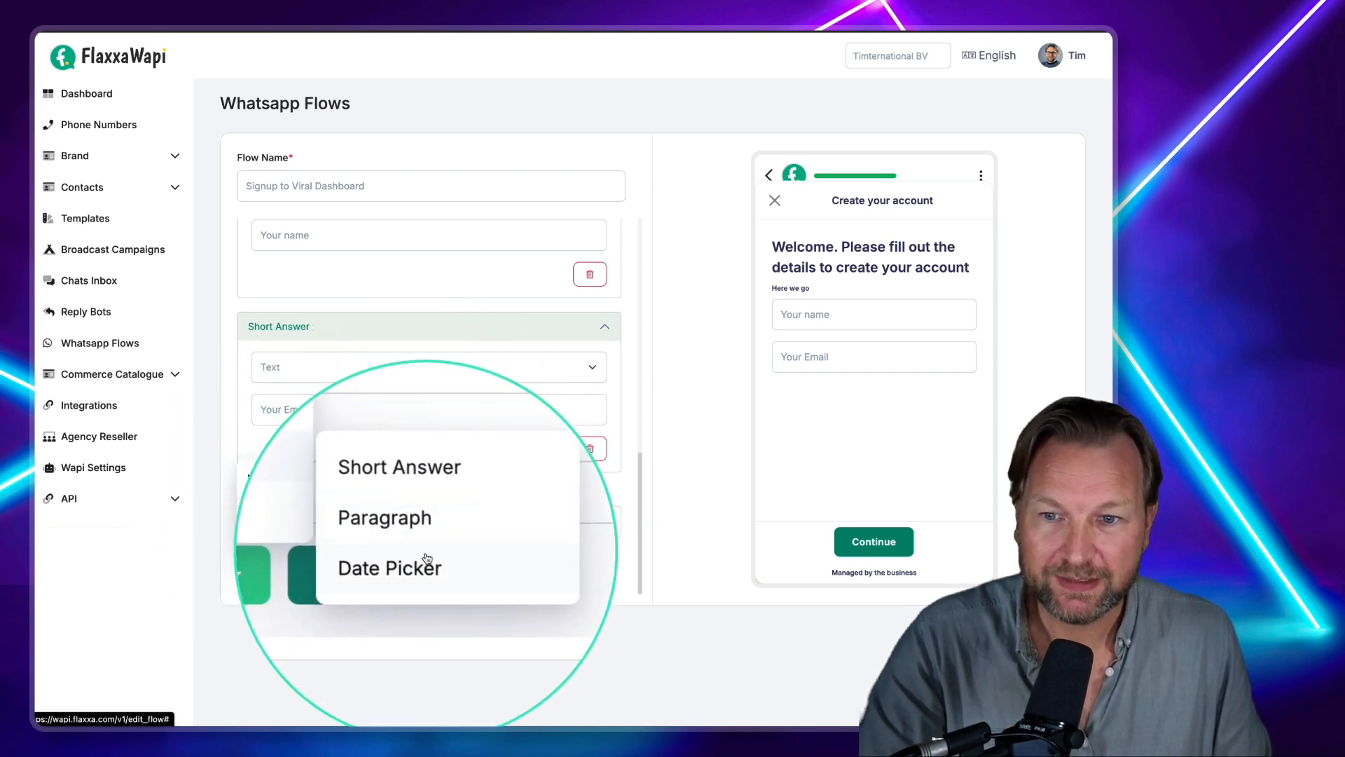
pyautogui.click(435, 515)
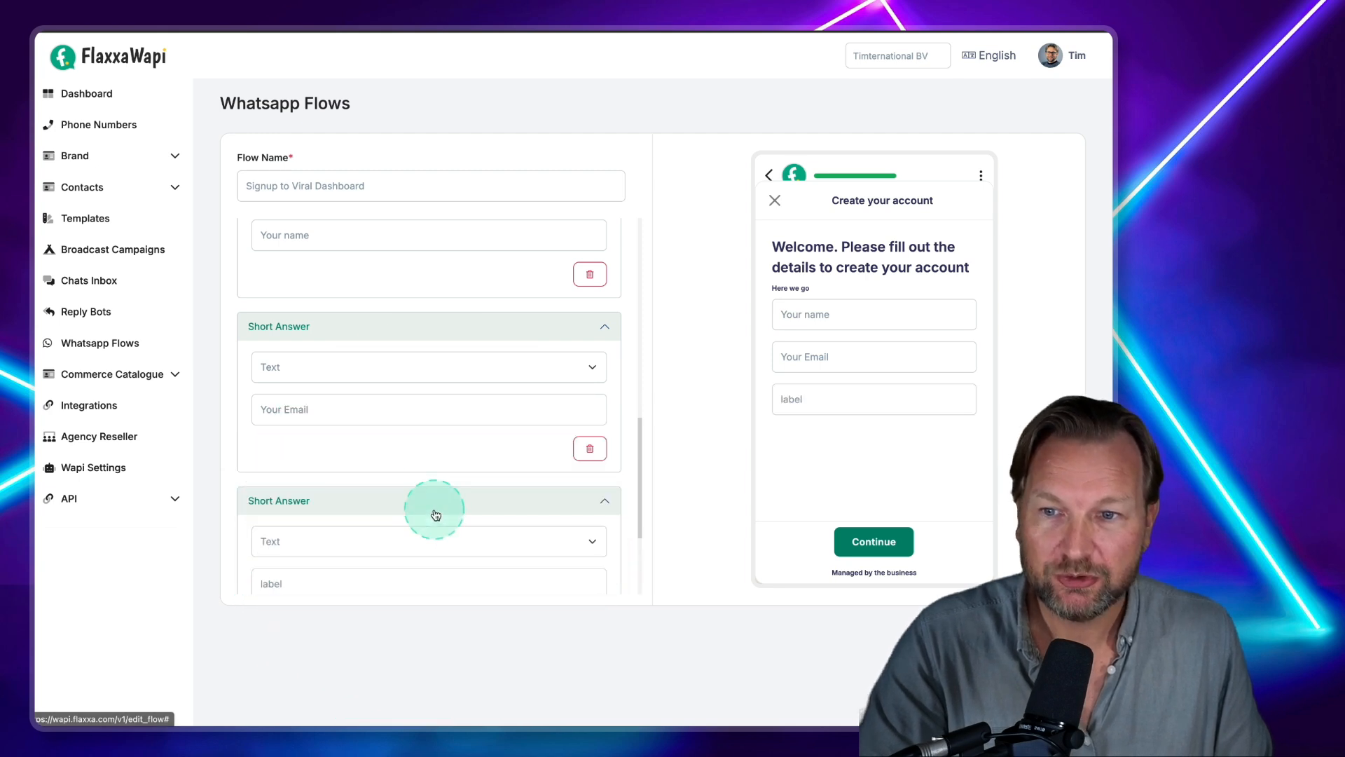
pyautogui.scroll(-3, 336, 564)
pyautogui.click(335, 563)
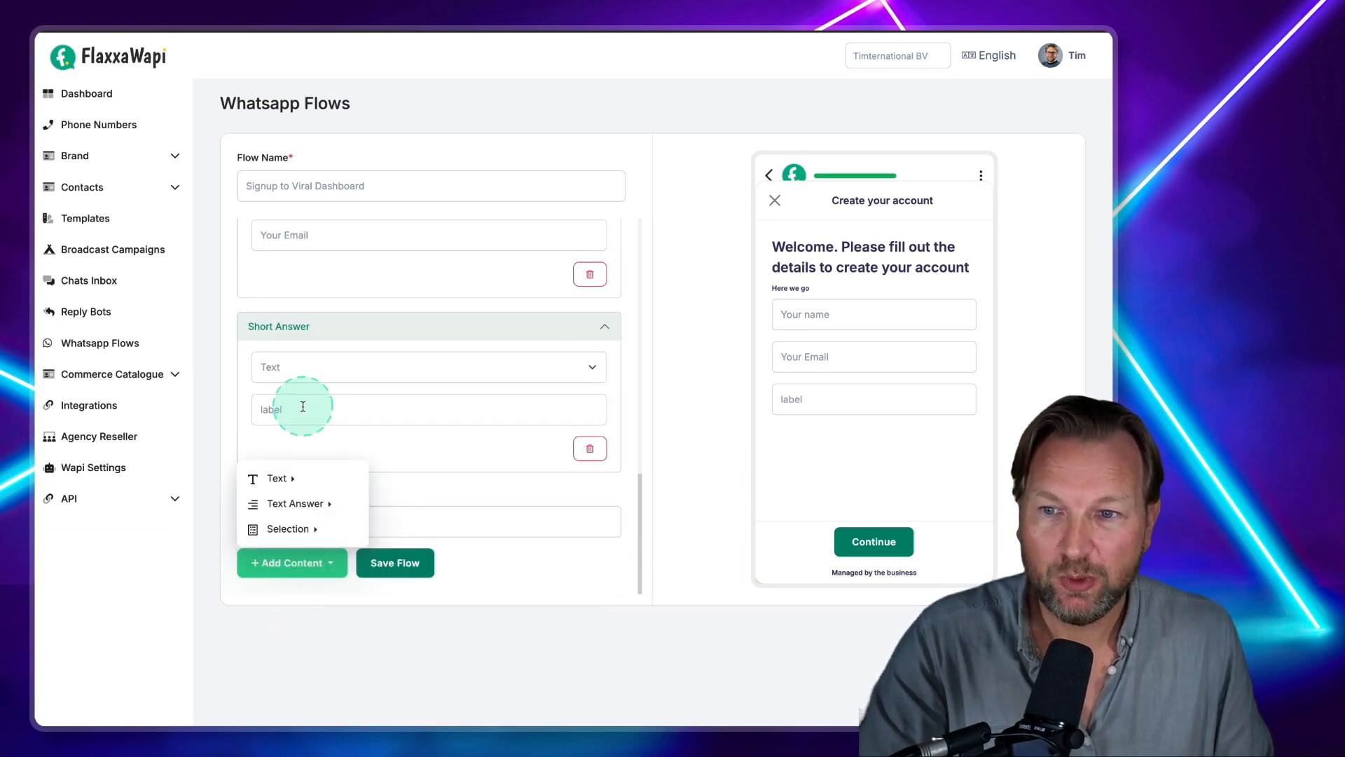
pyautogui.click(314, 377)
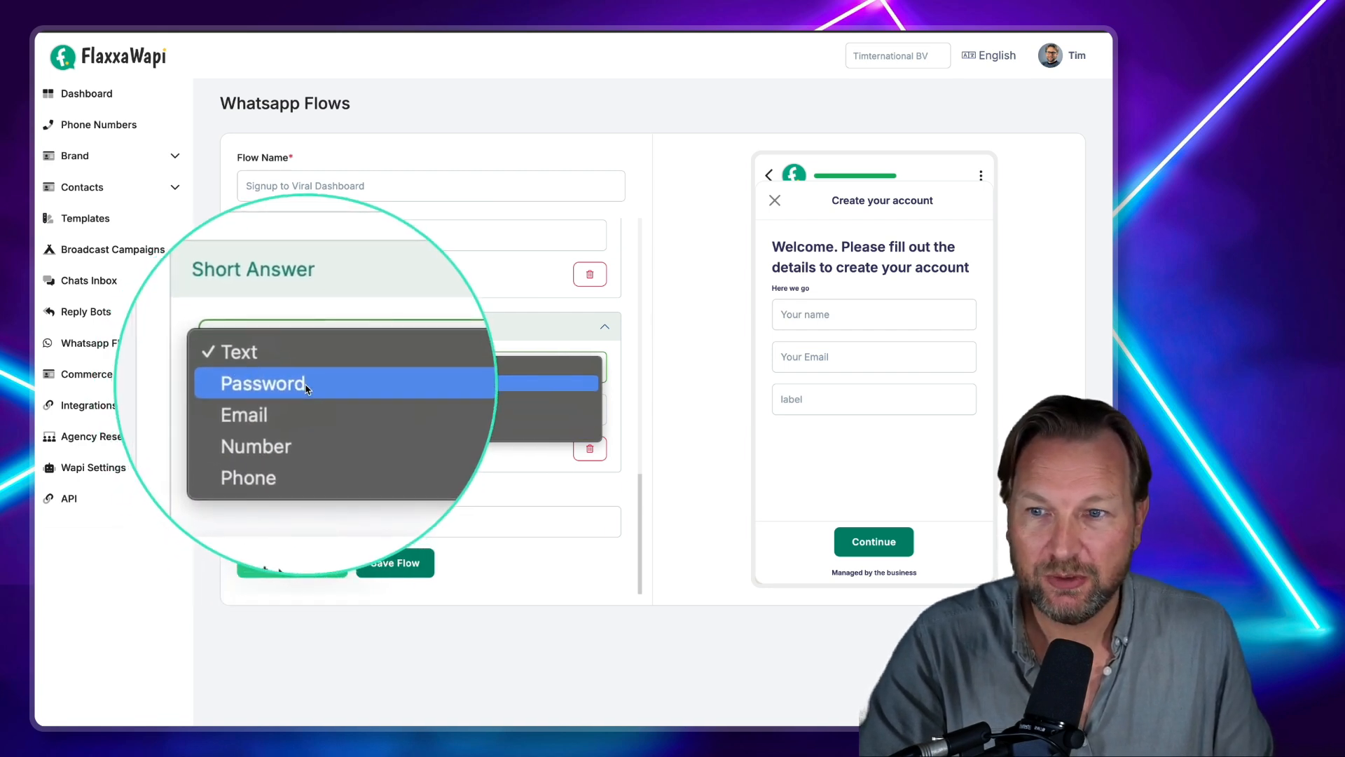
pyautogui.click(307, 389)
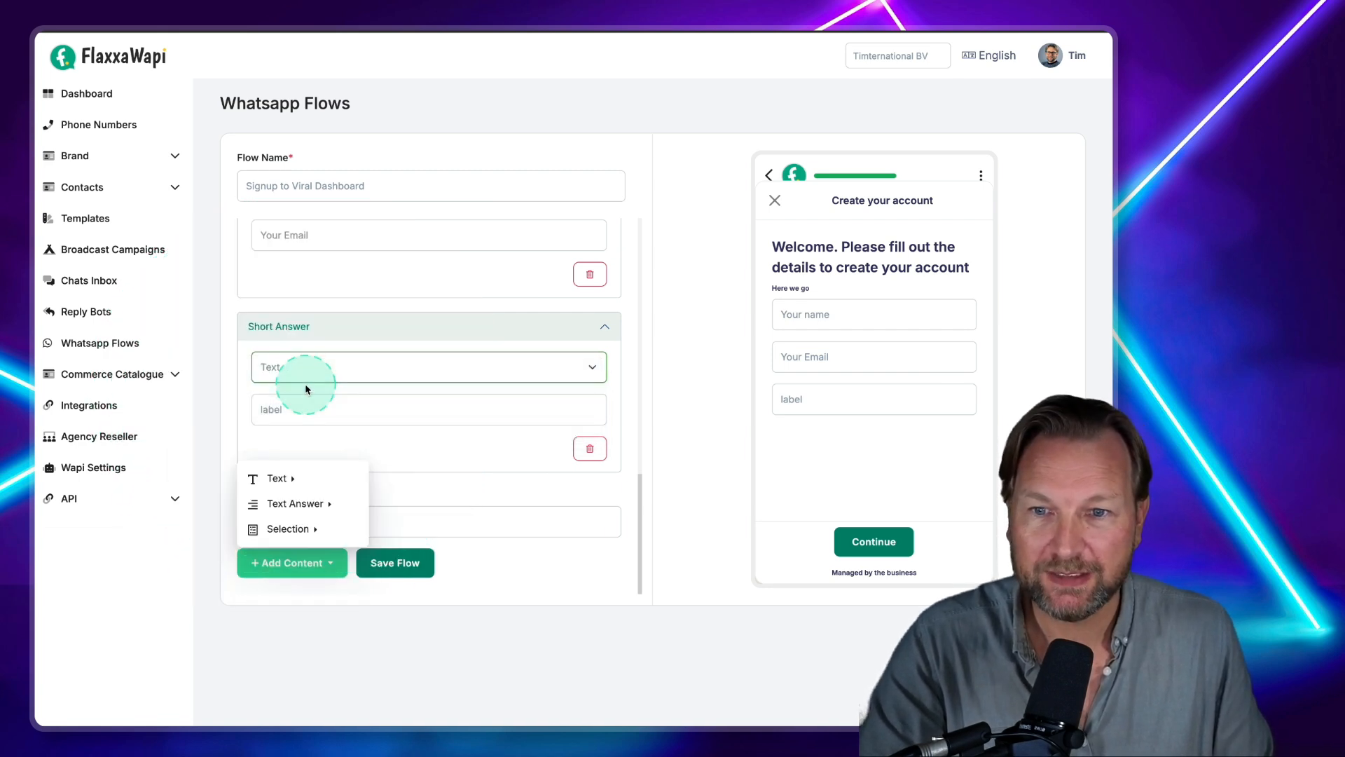
pyautogui.doubleClick(413, 418)
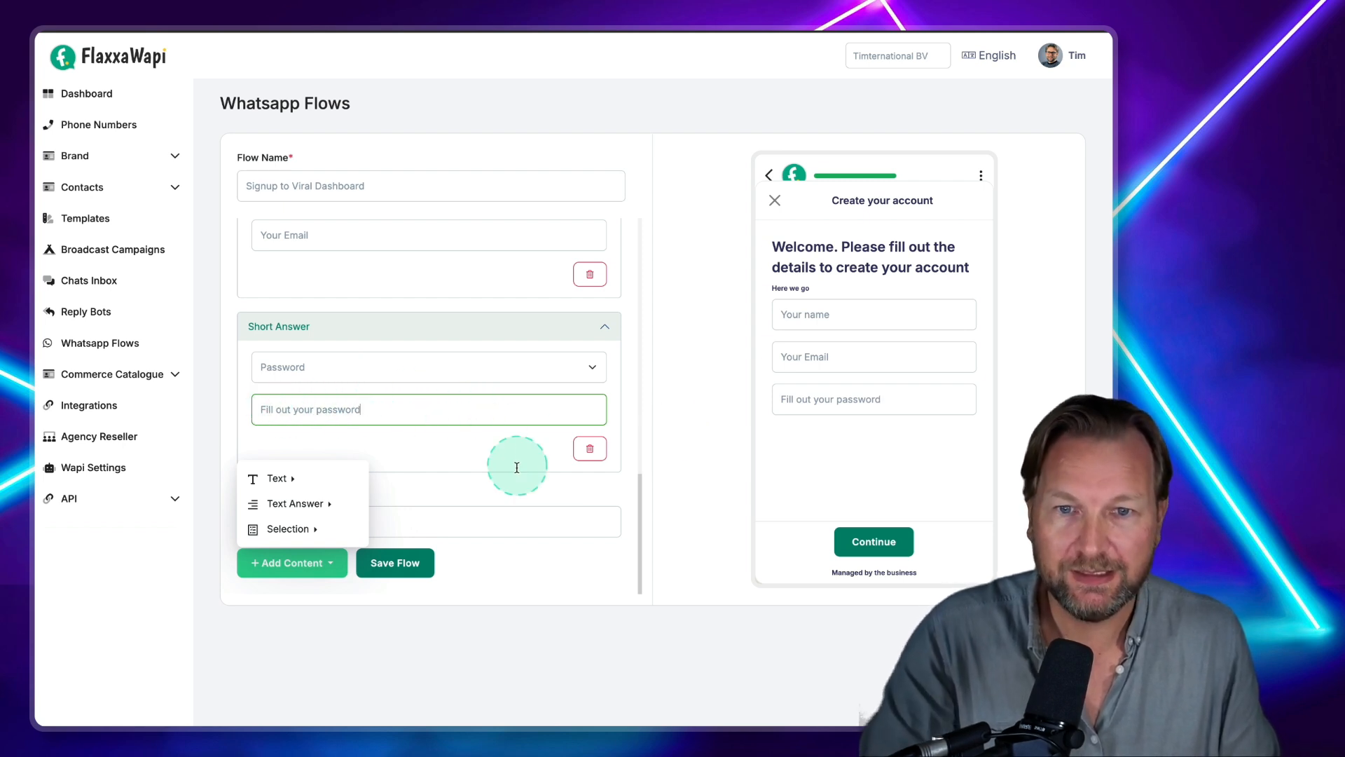
# Change the type of the "Your Email" short answer field to Email.
pyautogui.scroll(2, 300, 336)
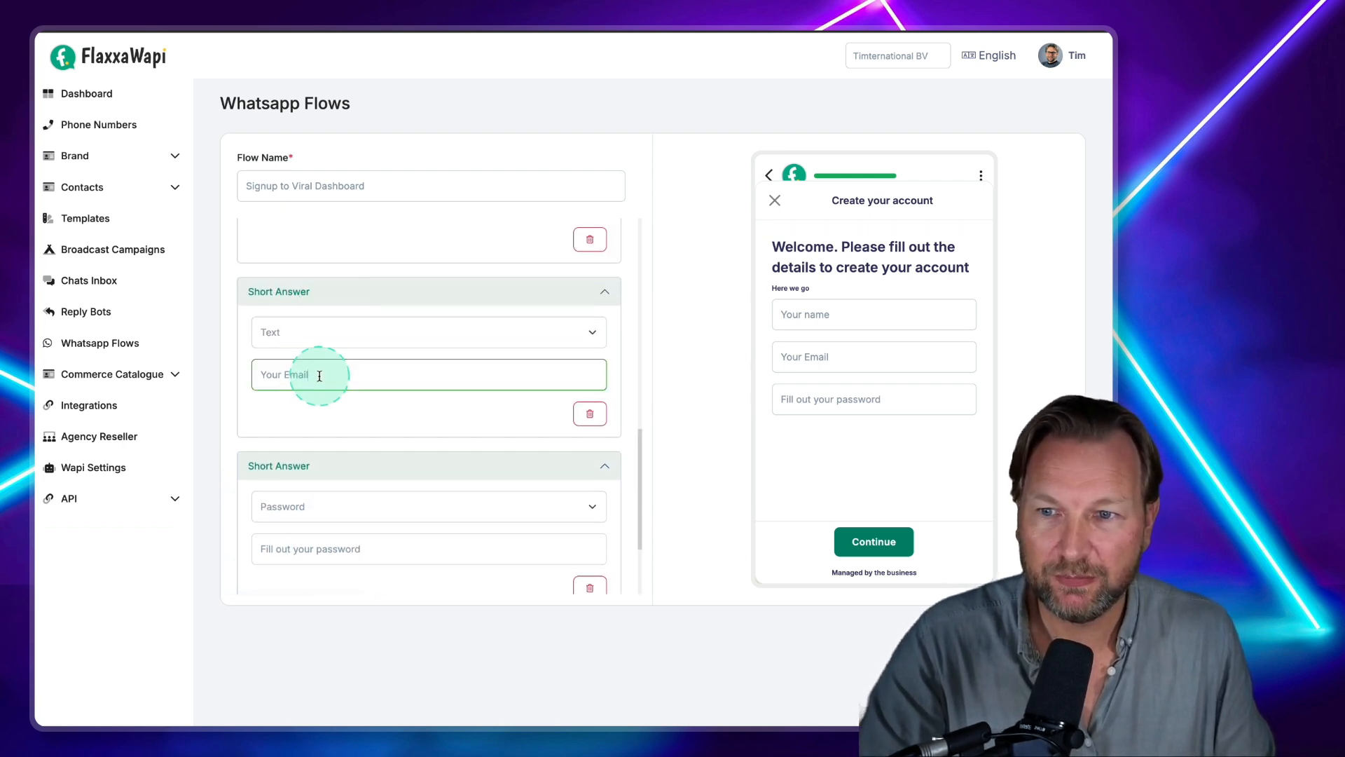
pyautogui.click(327, 332)
pyautogui.click(324, 361)
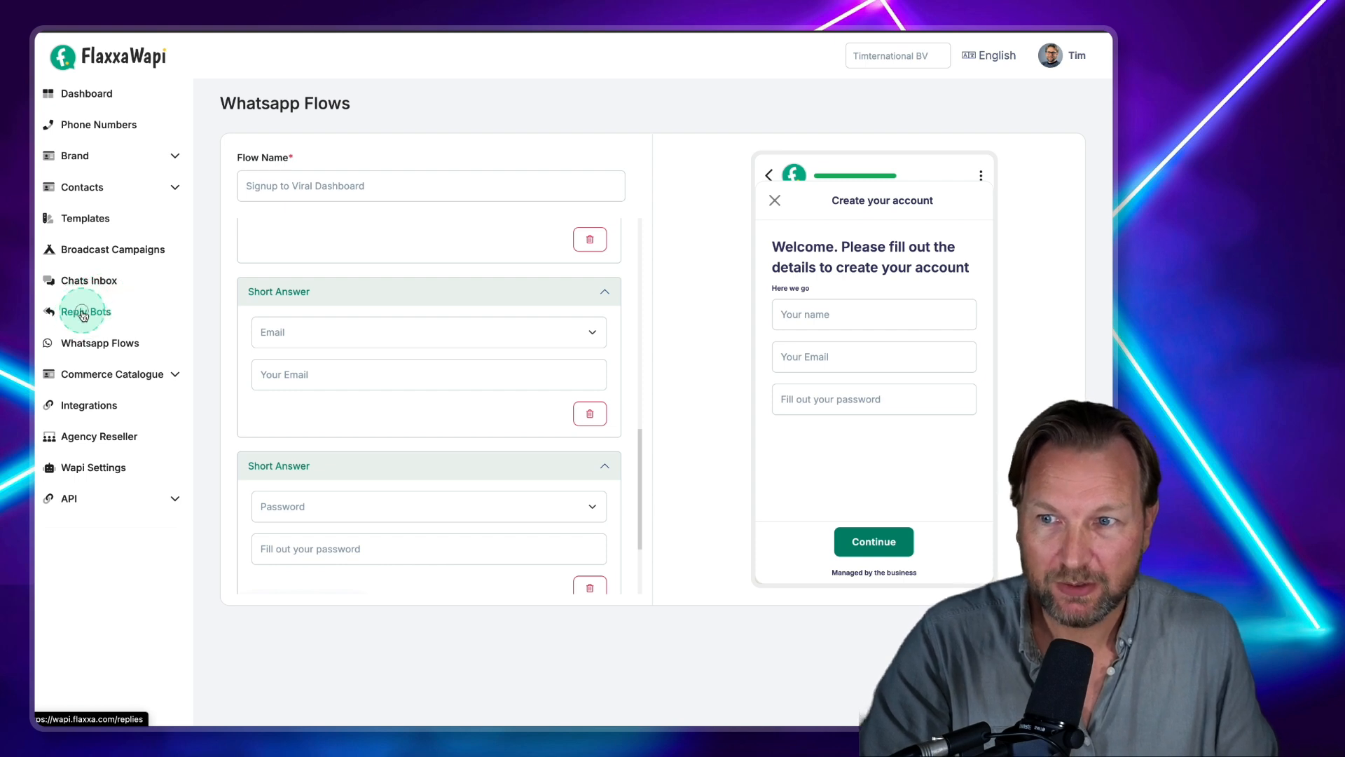
# Open the form for a new message-based reply bot to examine its settings.
pyautogui.click(83, 313)
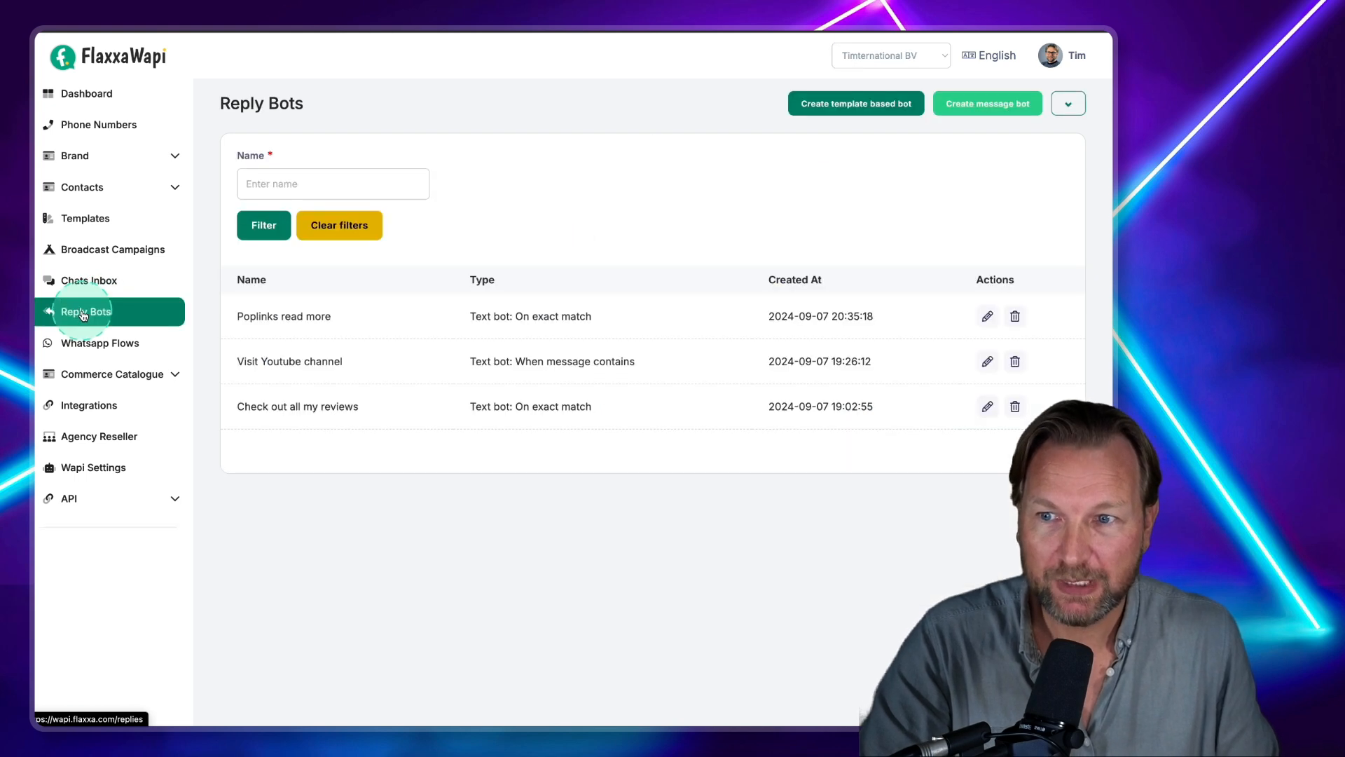
pyautogui.click(994, 111)
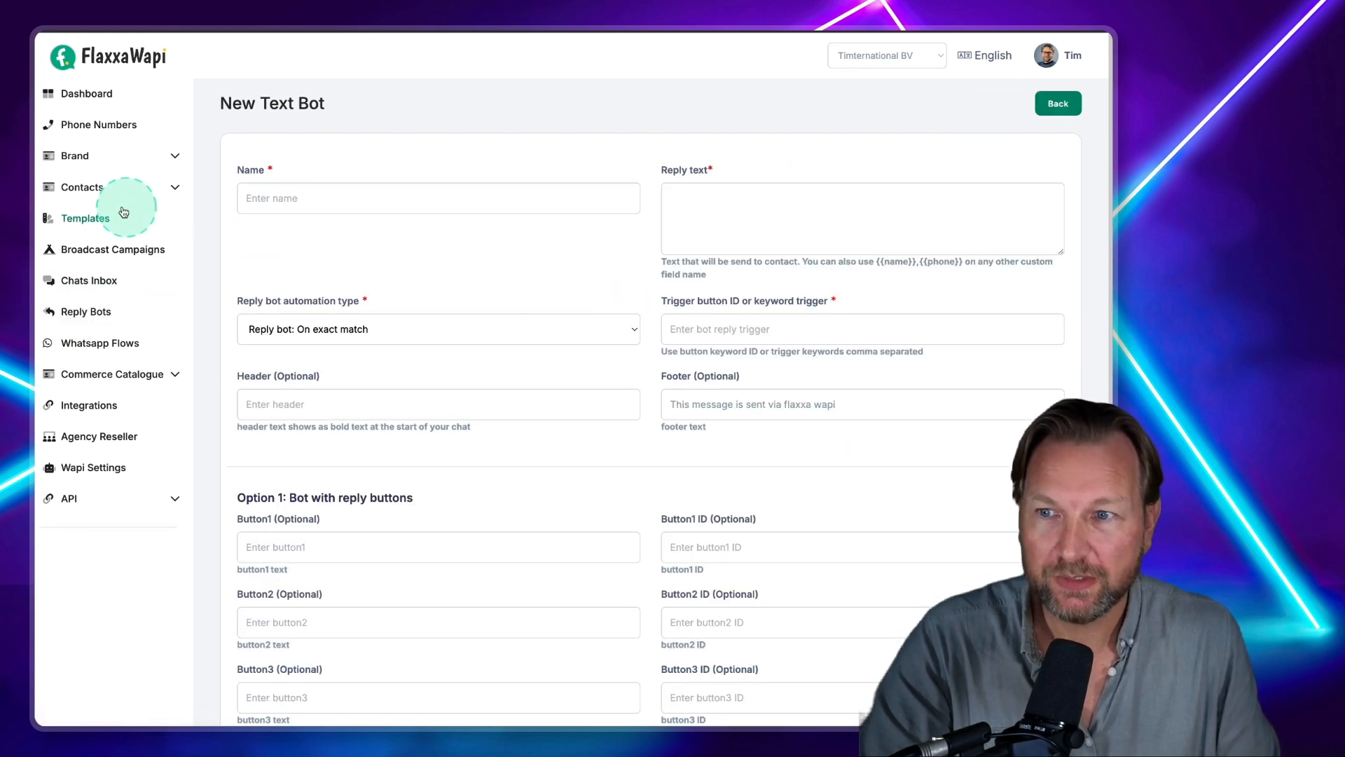
# Start a new message template in the Marketing category and choose the Flows subcategory.
pyautogui.click(93, 219)
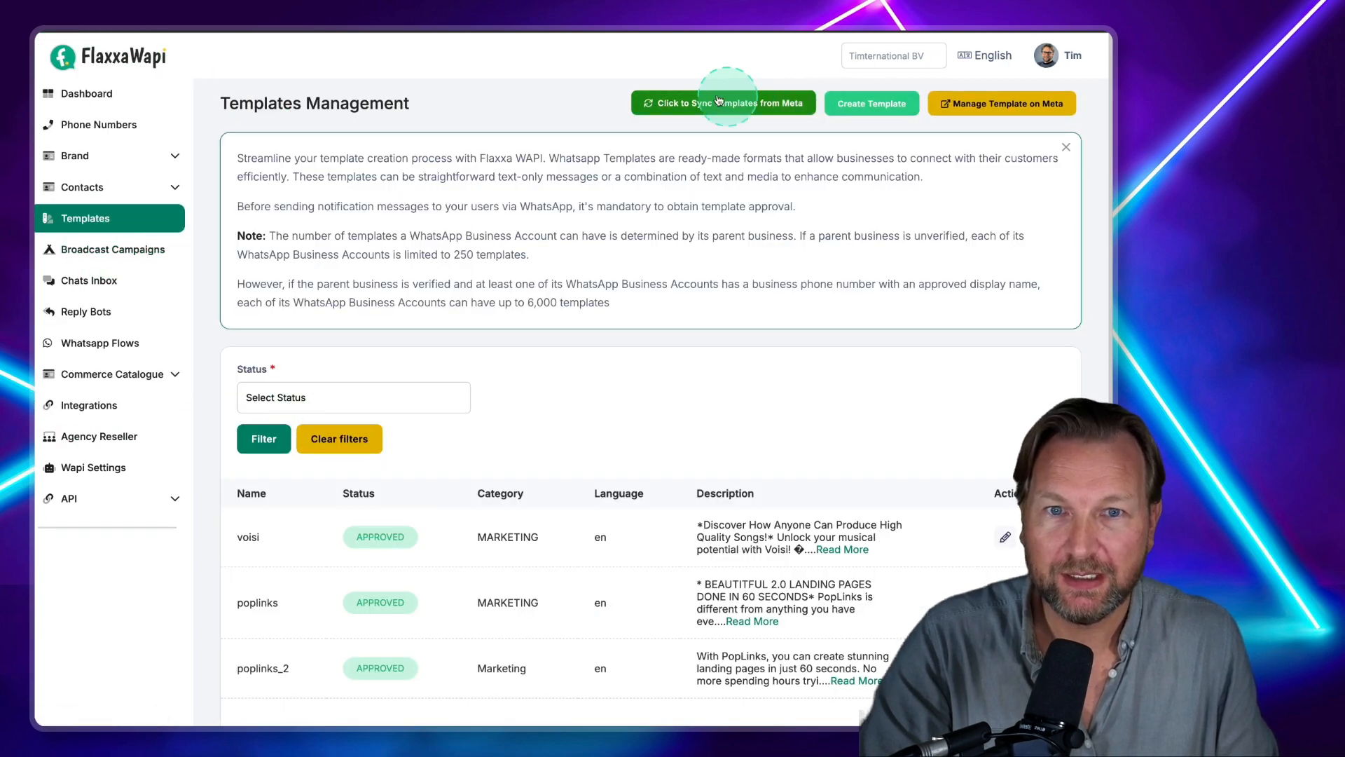
pyautogui.click(833, 106)
pyautogui.click(341, 327)
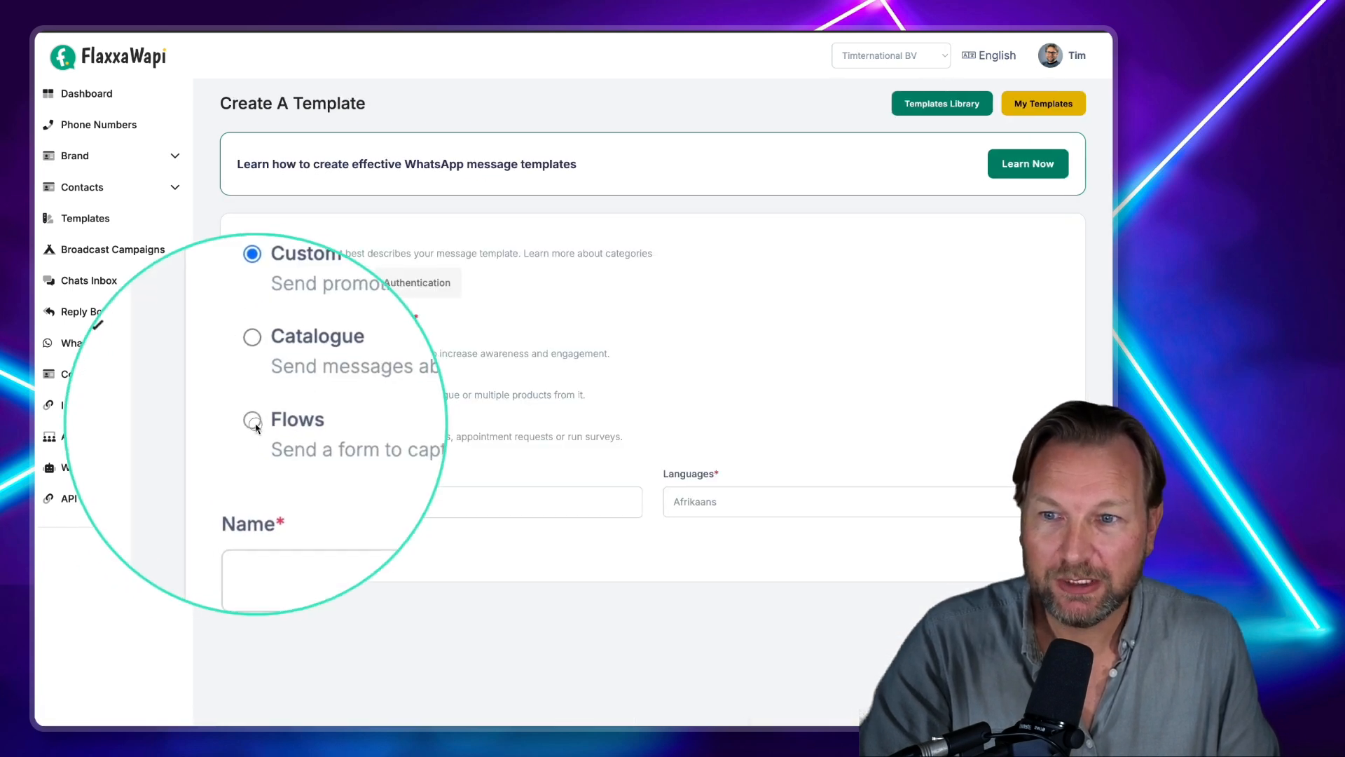
pyautogui.click(254, 421)
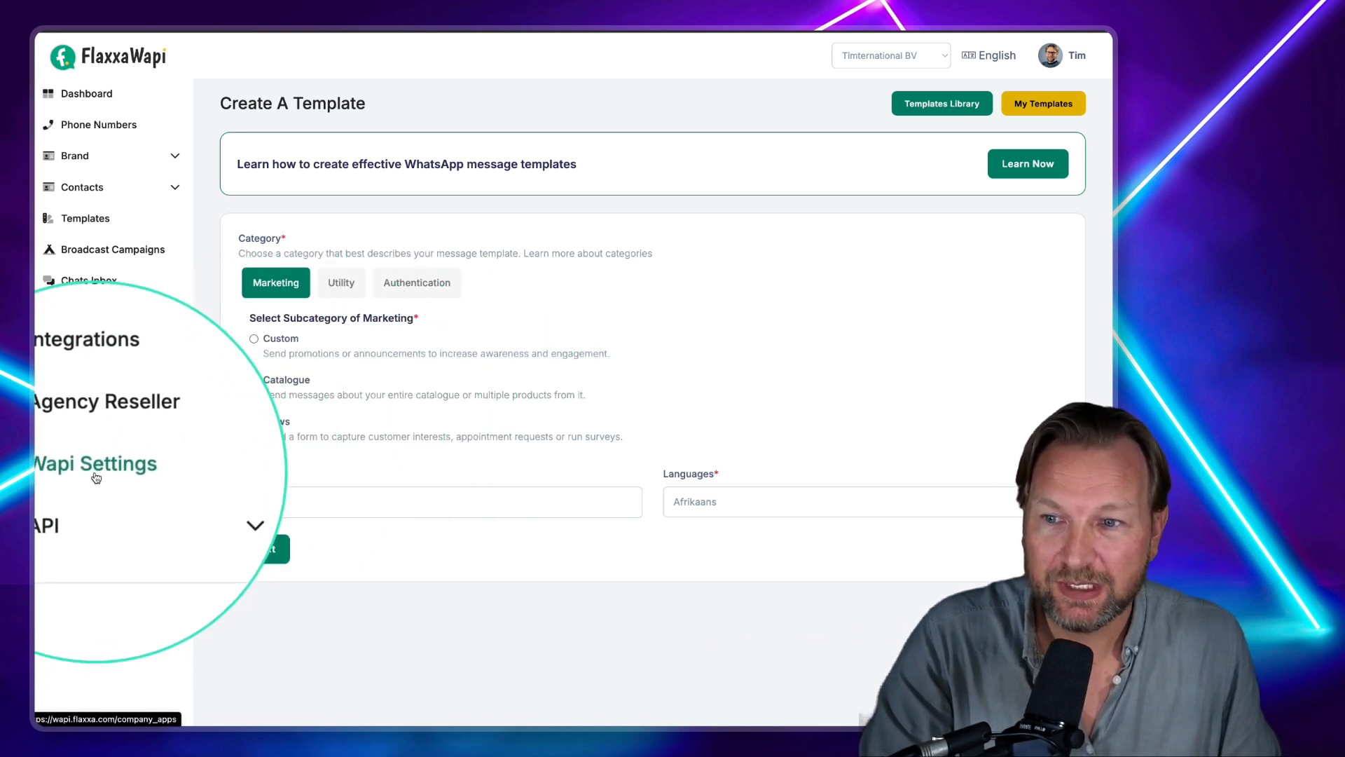
# Open the WebHooks section of the Wapi settings and examine the field for resending received WhatsApp data.
pyautogui.click(86, 501)
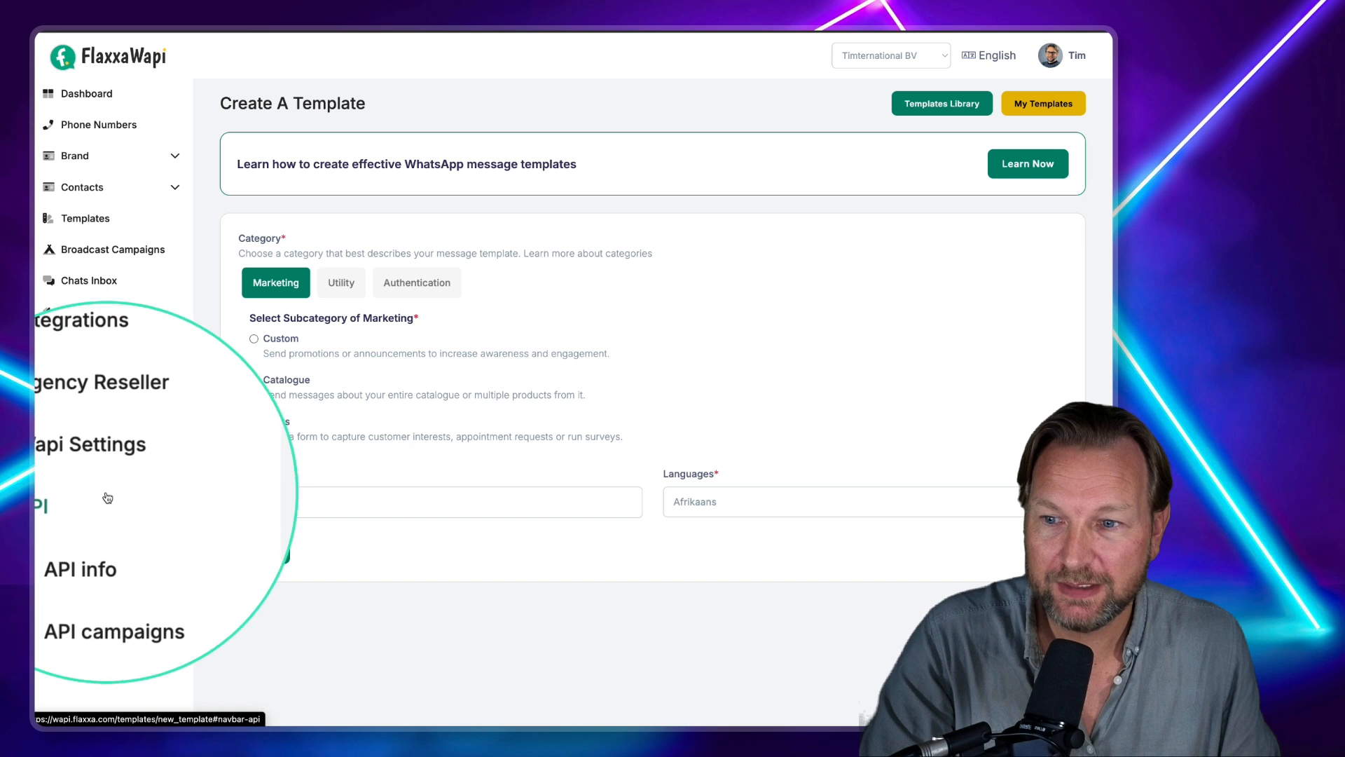
pyautogui.click(103, 473)
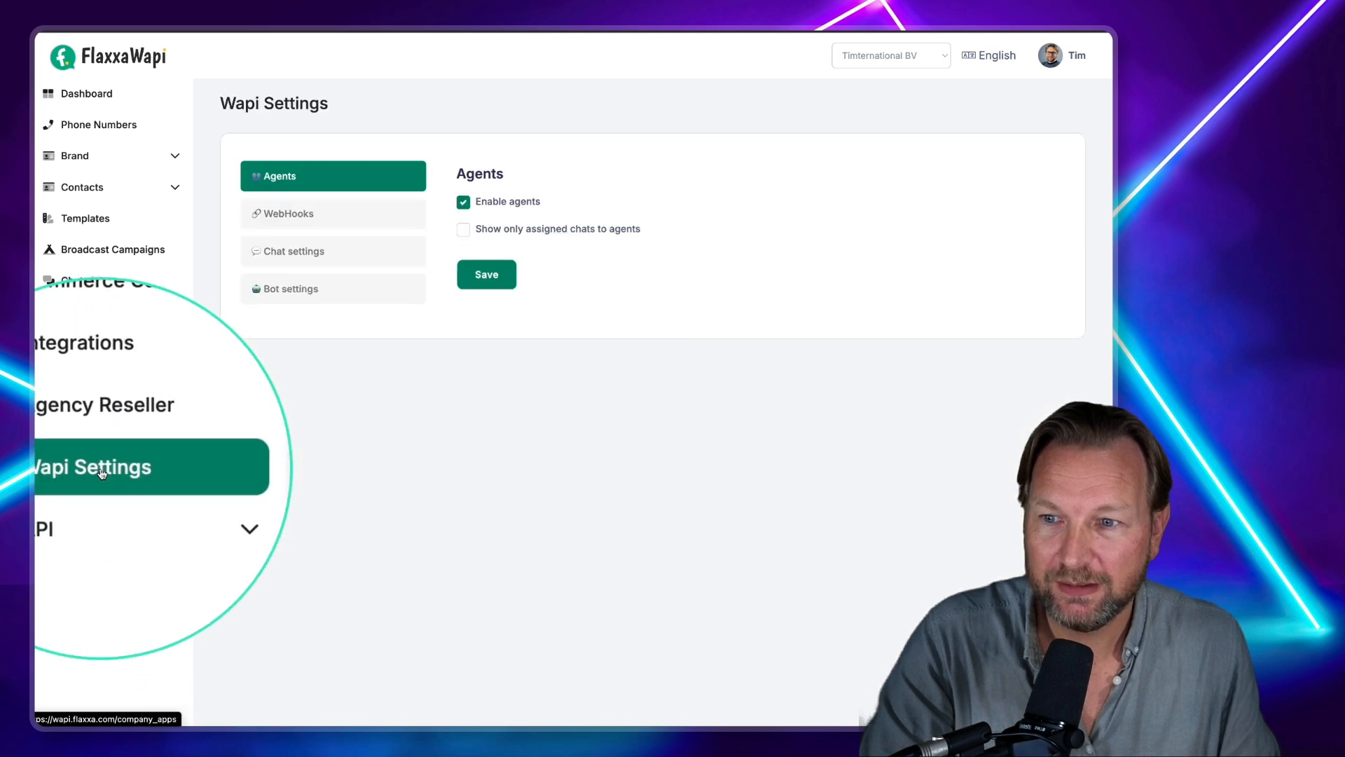
pyautogui.click(302, 217)
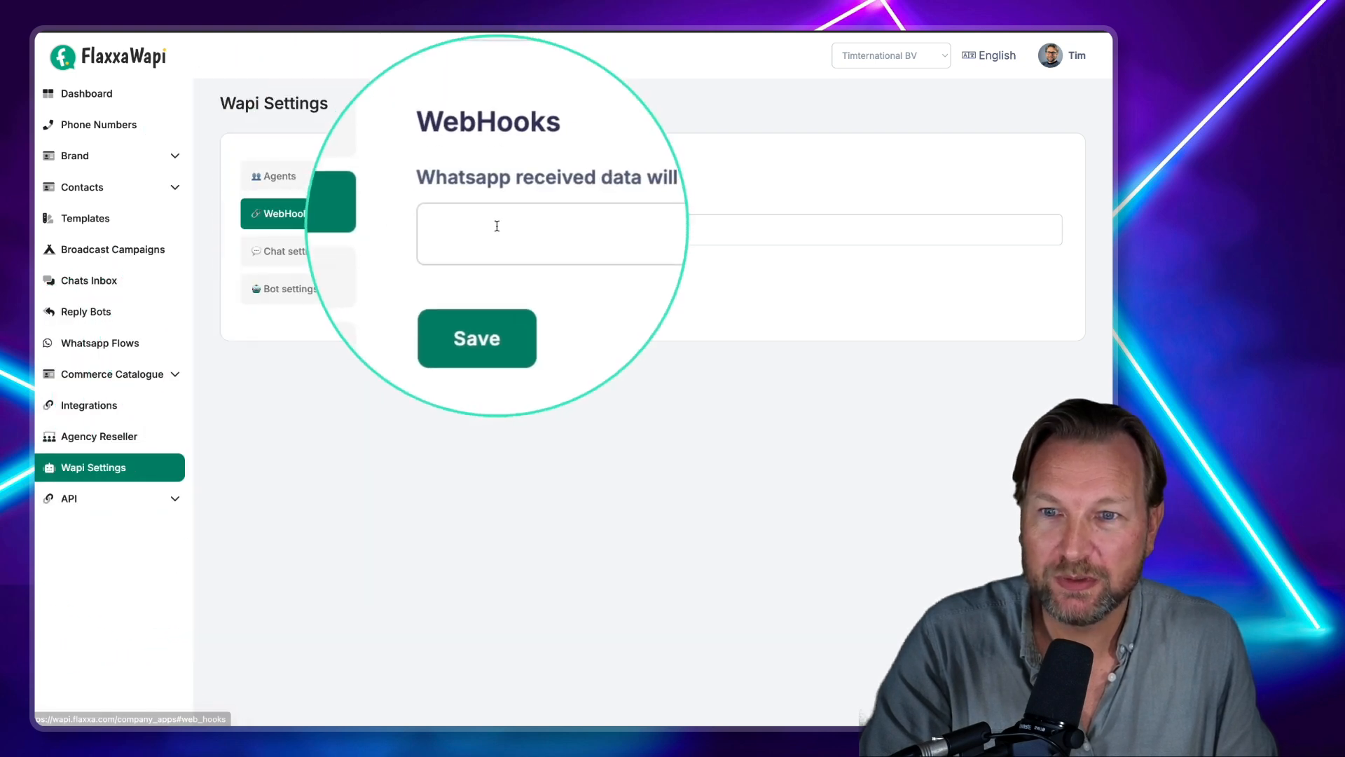
pyautogui.click(504, 228)
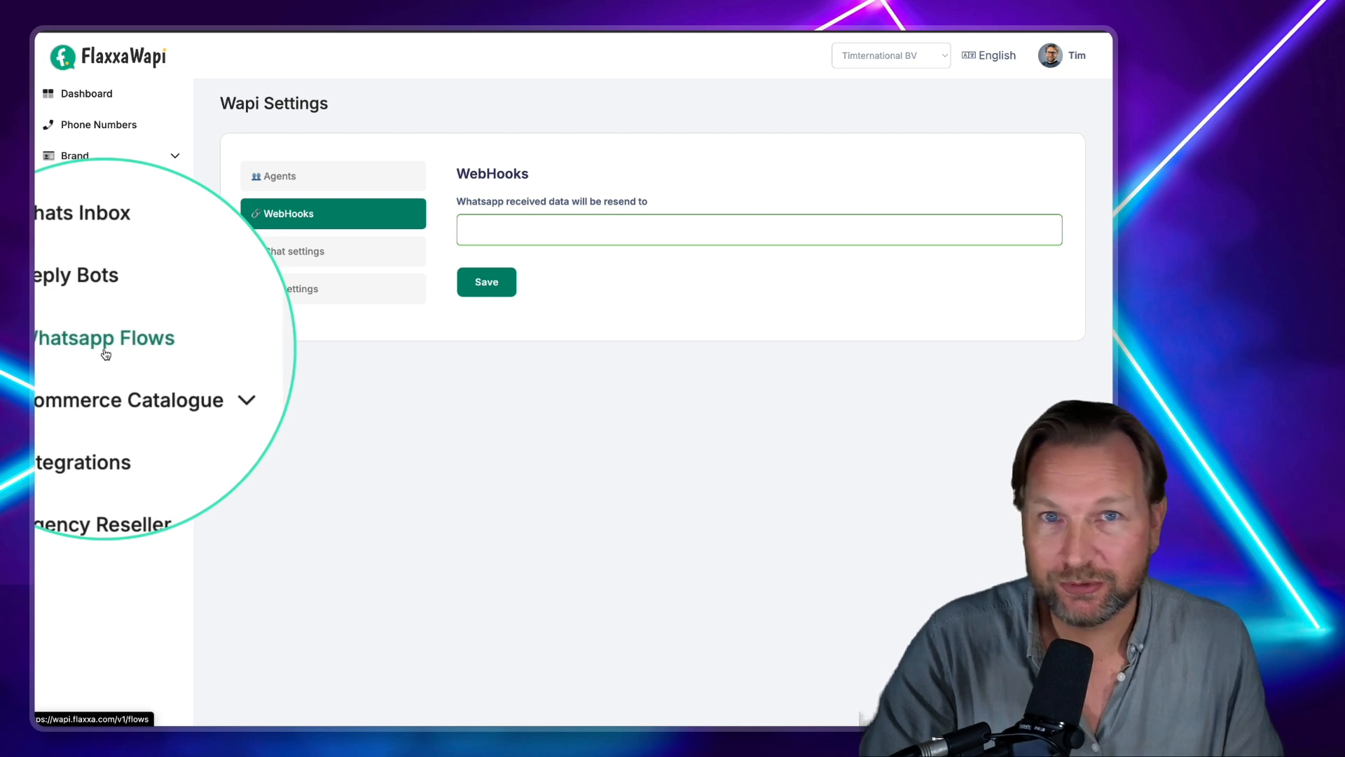
# Examine the Commerce Catalogue's Facebook connection page and its item management page.
pyautogui.click(176, 382)
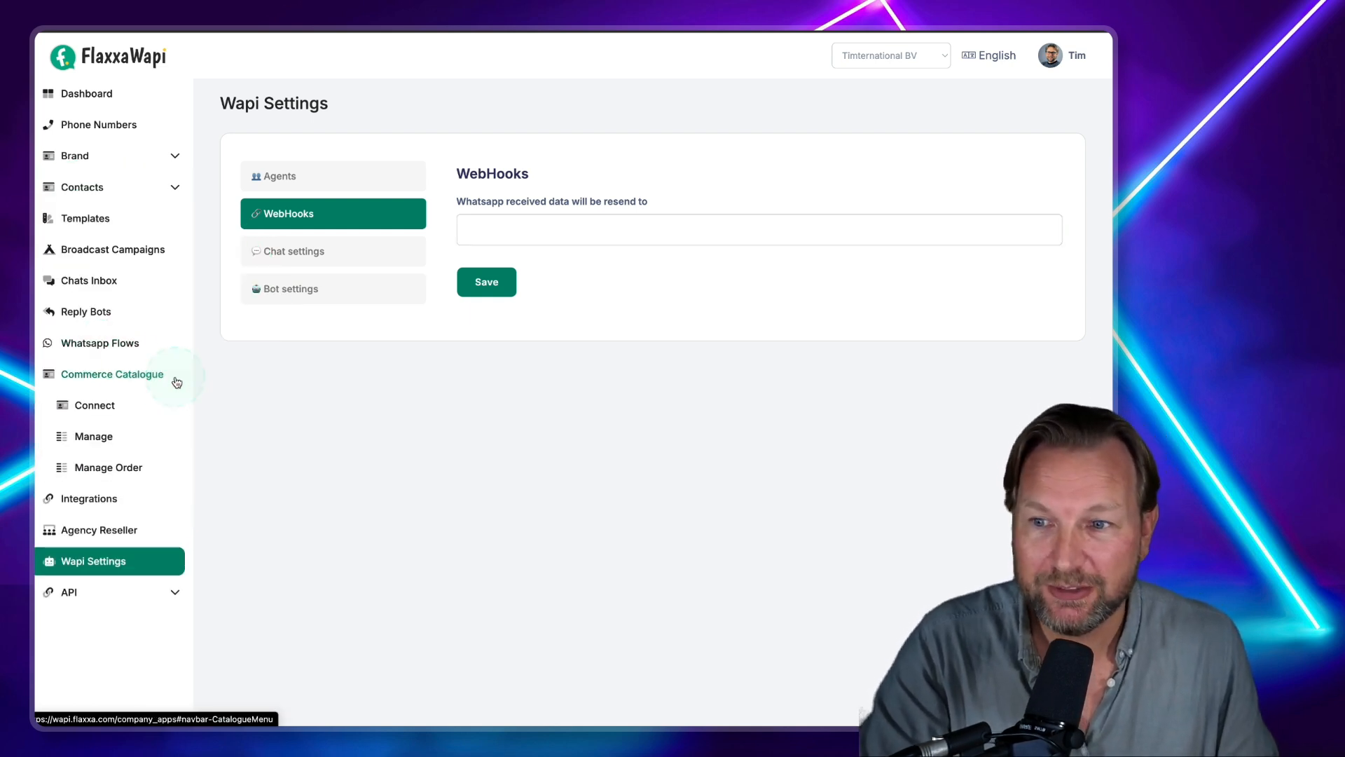
pyautogui.click(97, 411)
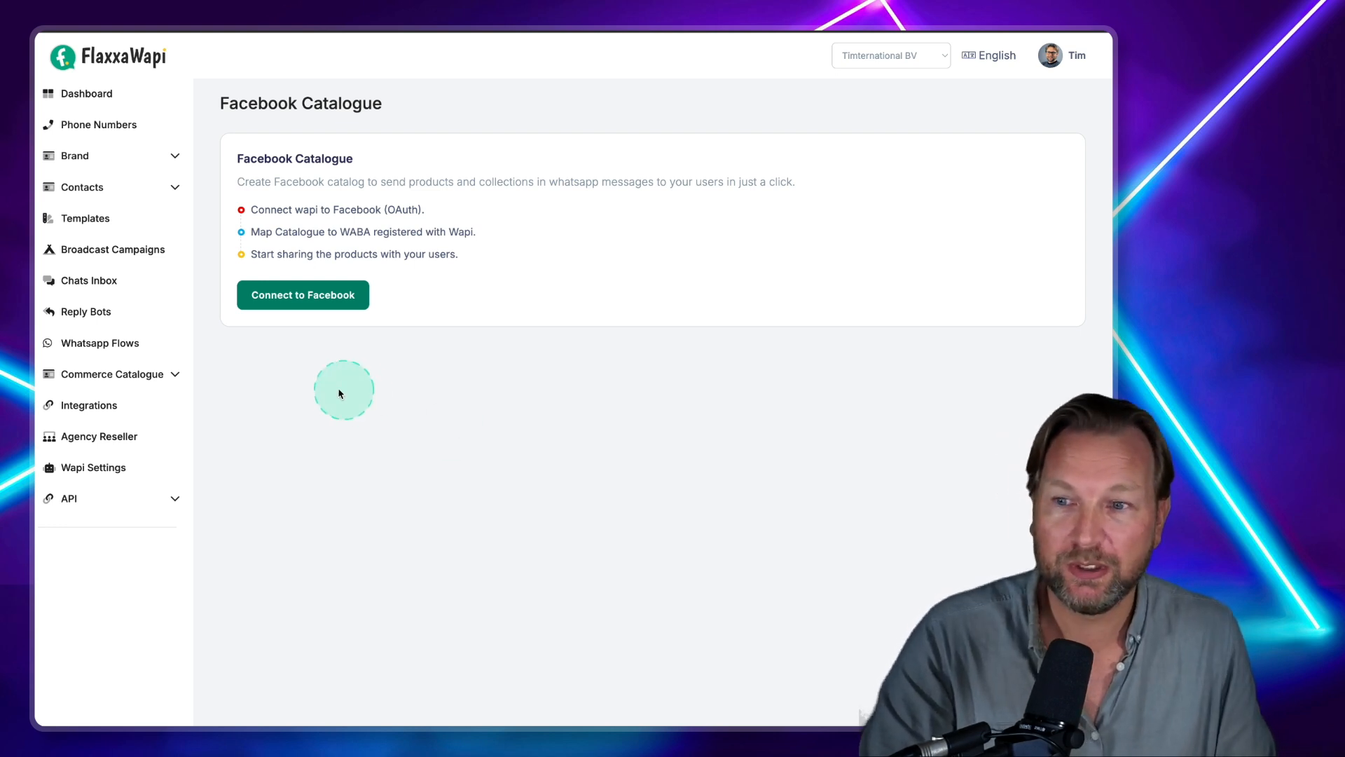
pyautogui.click(112, 376)
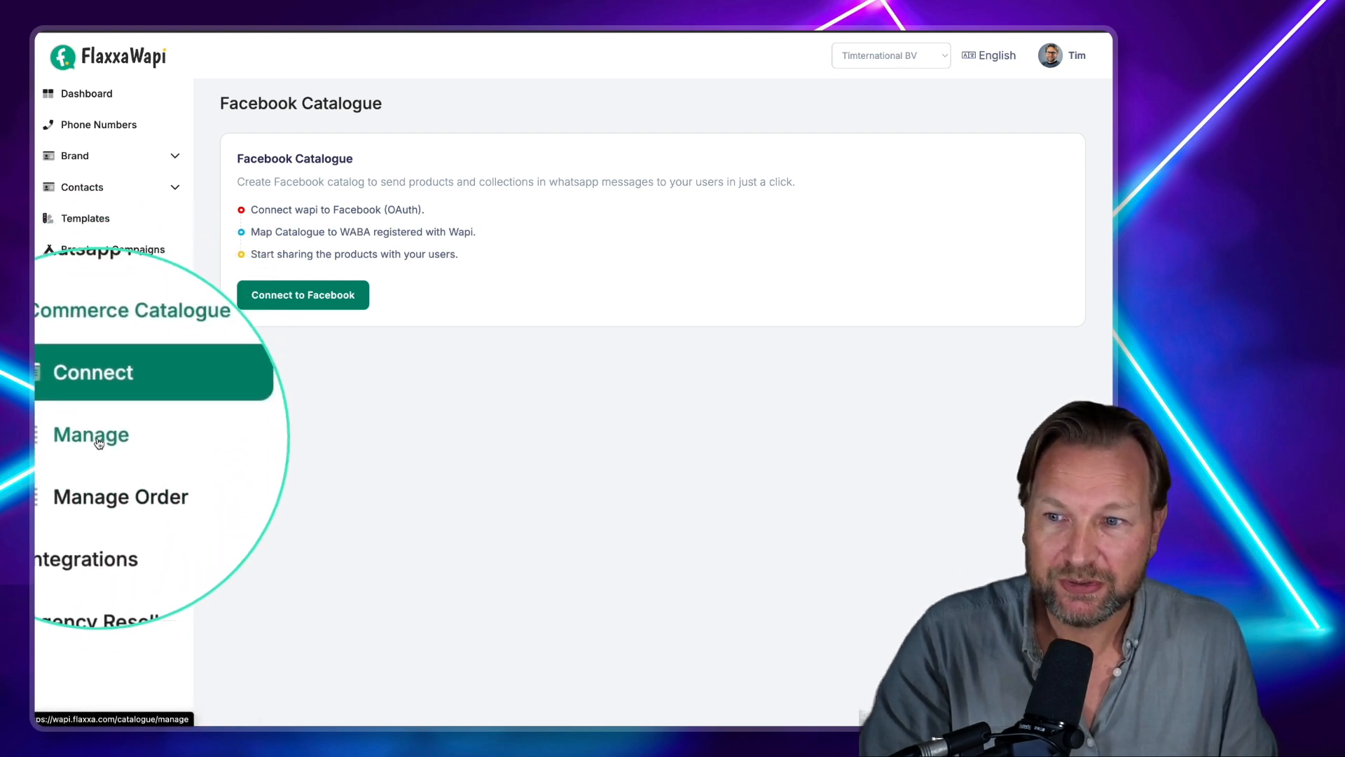
pyautogui.click(99, 443)
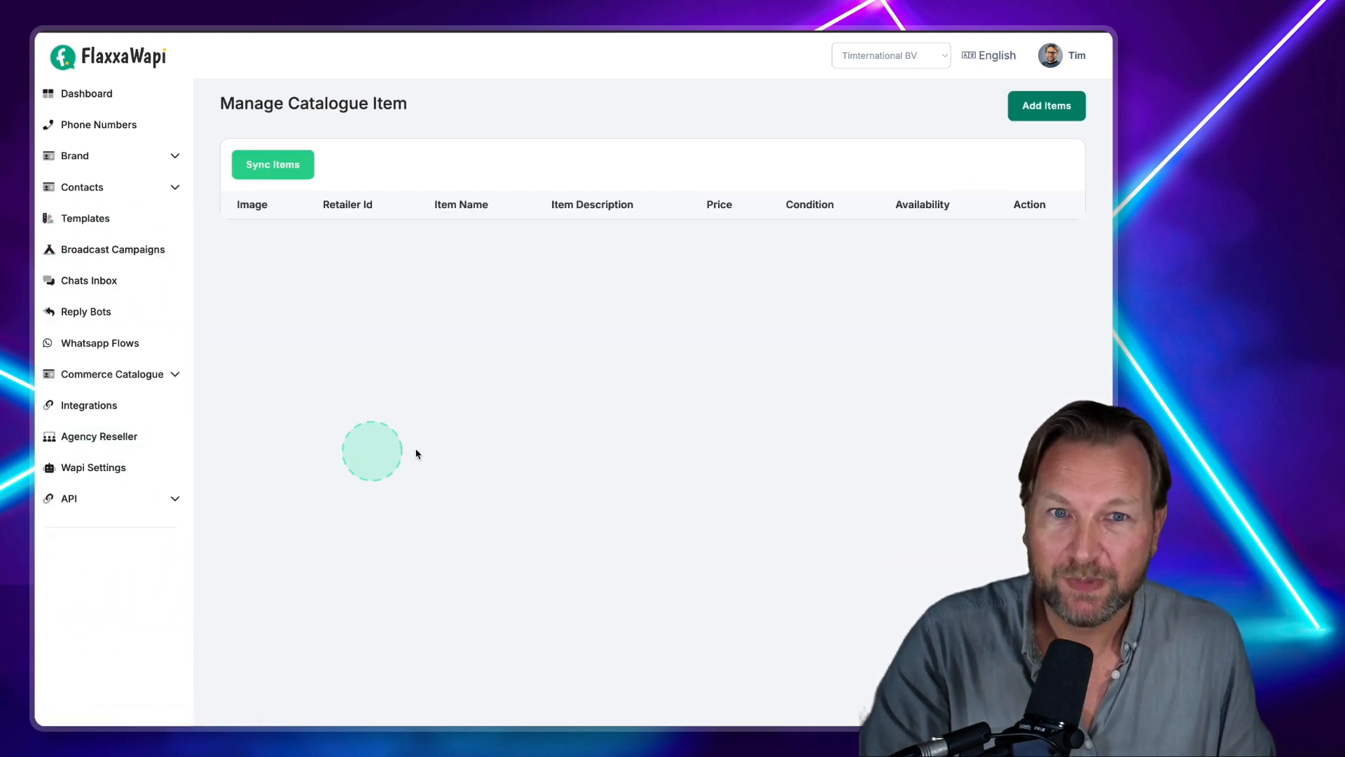
# Open the form for adding a catalogue item and examine the available Condition options.
pyautogui.click(1040, 107)
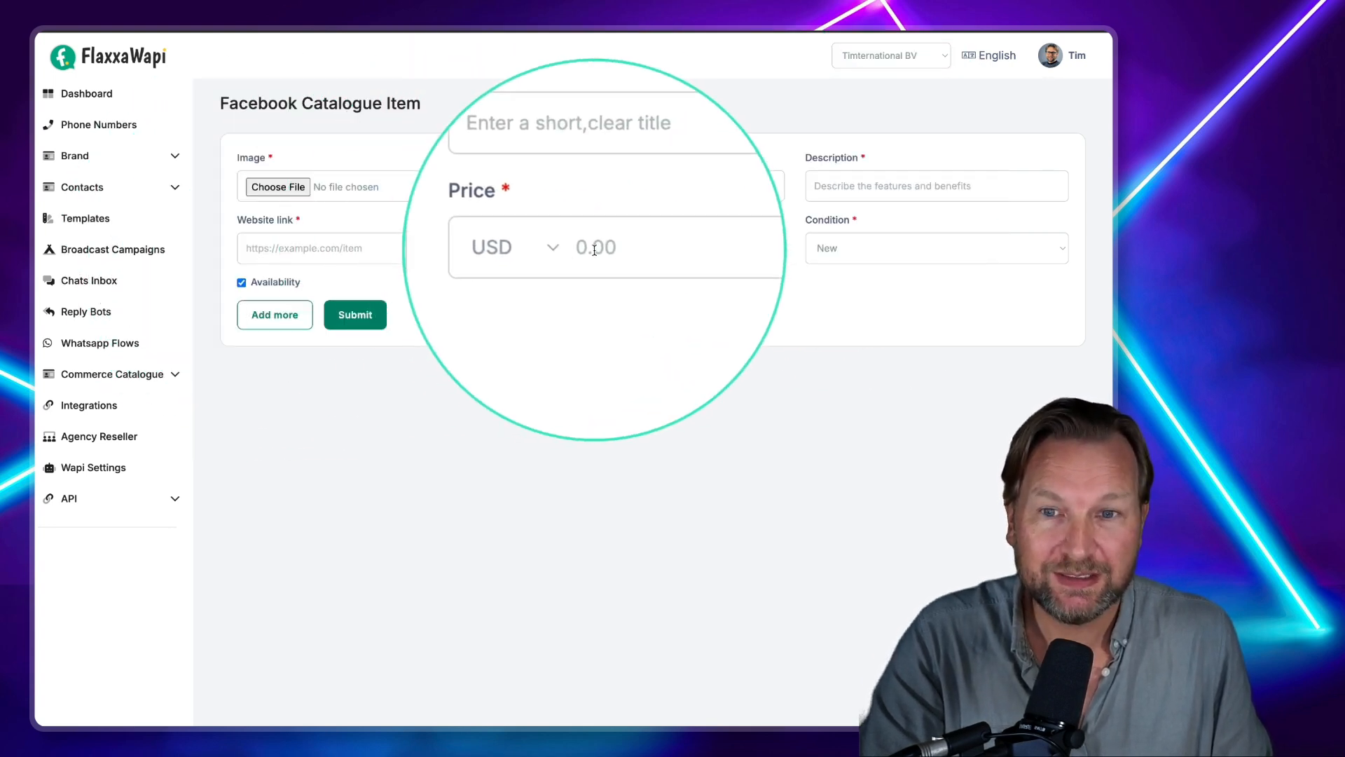
pyautogui.click(911, 248)
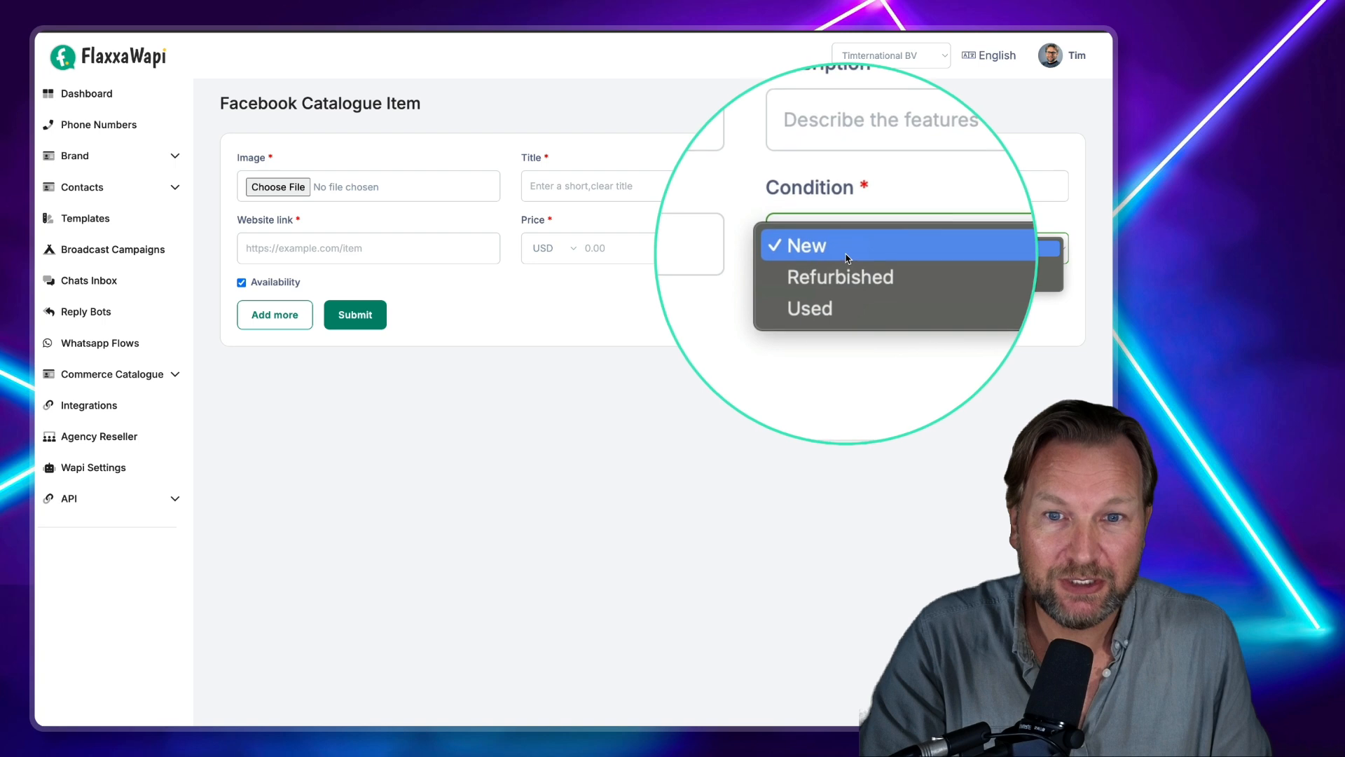
pyautogui.click(714, 326)
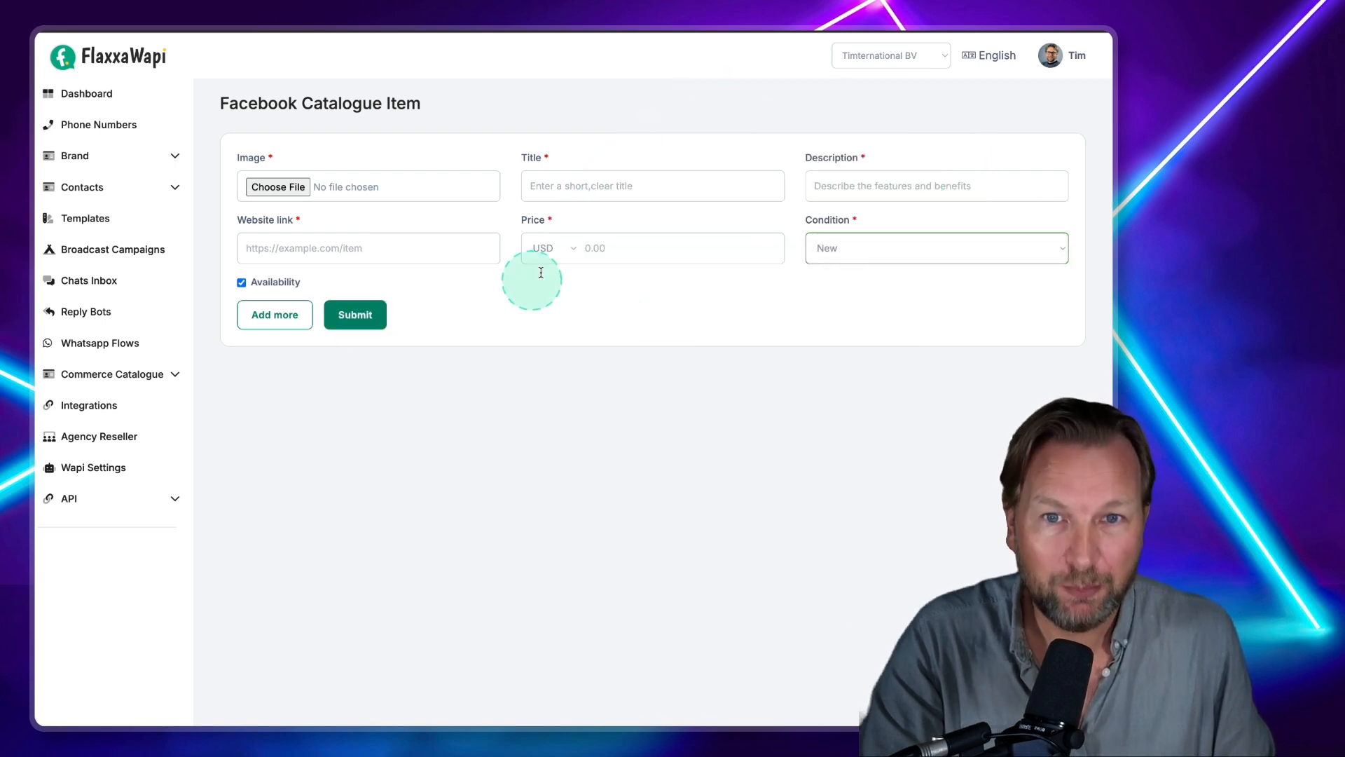
# Open the order management page of the Commerce Catalogue.
pyautogui.click(168, 374)
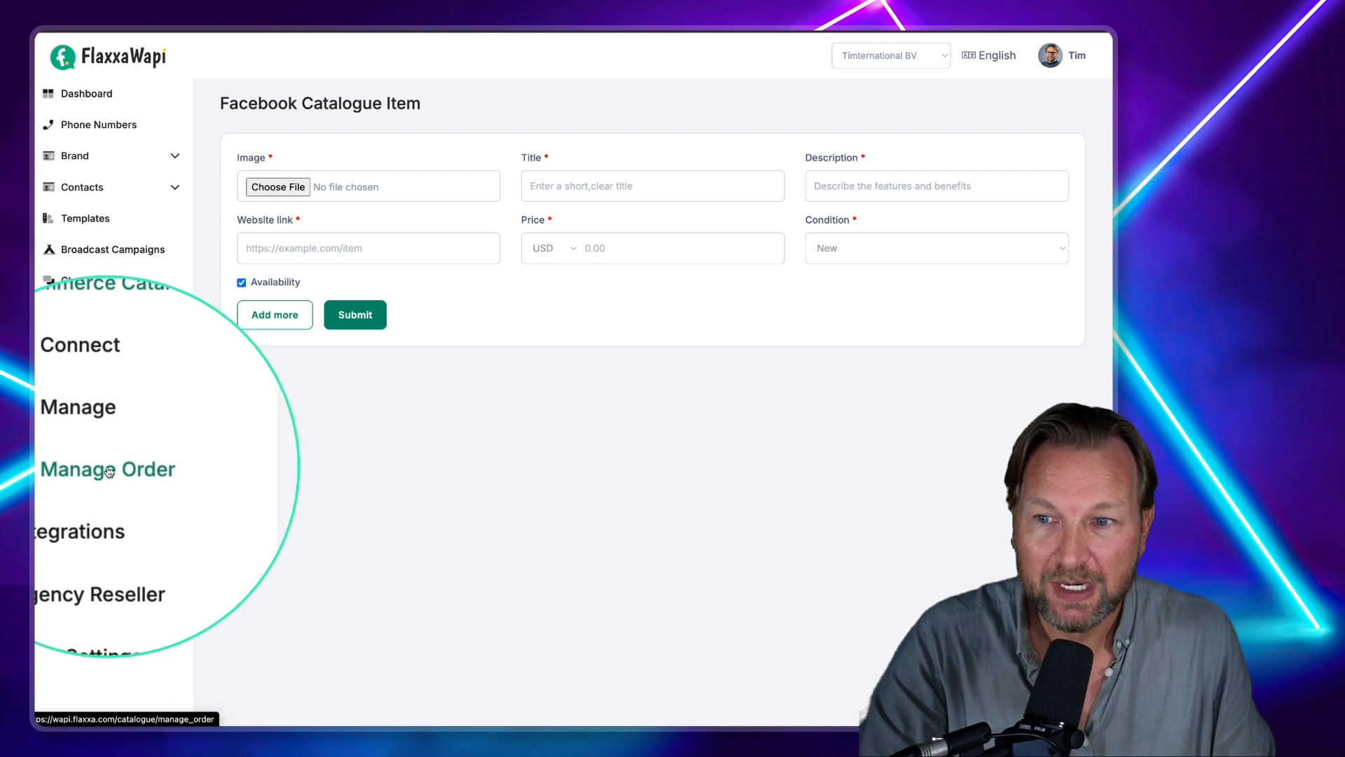
pyautogui.click(103, 468)
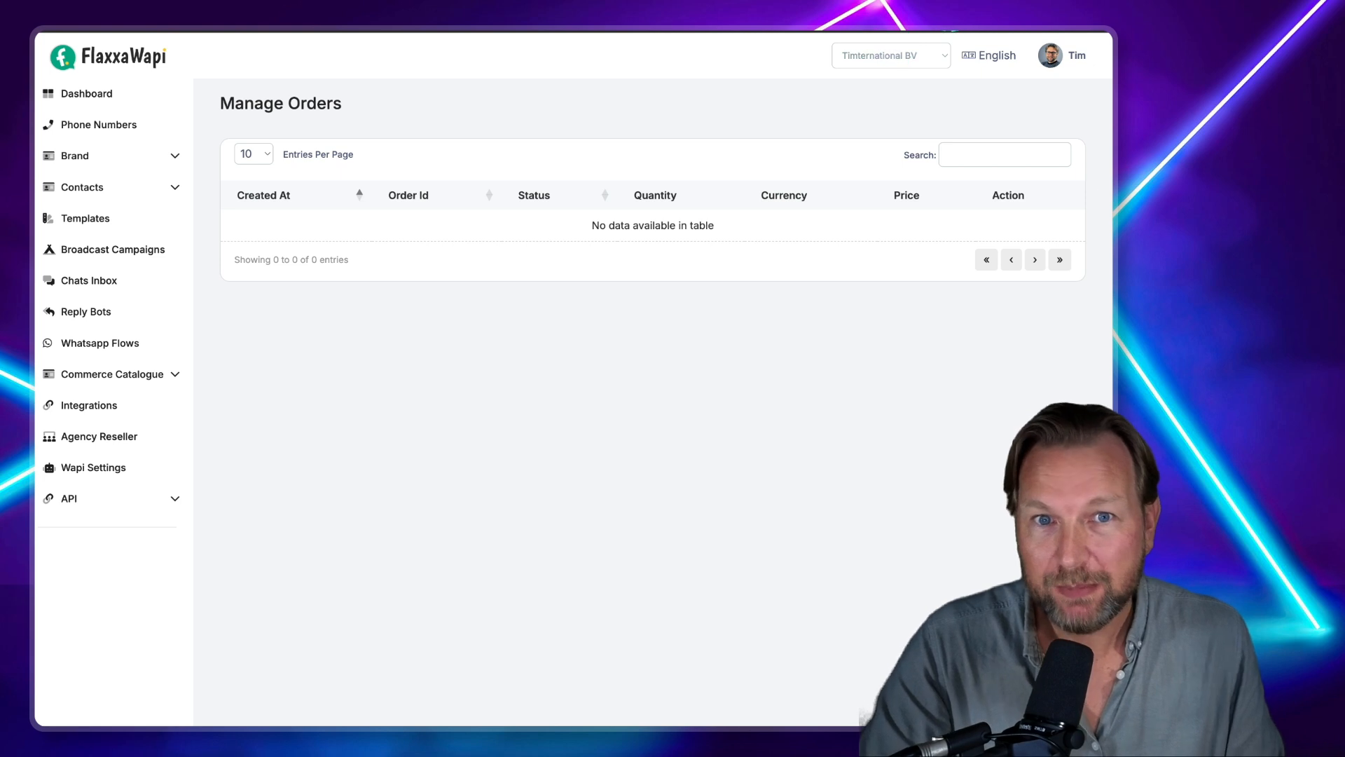
# Switch to WhatsApp Web, open the Flaxxa chat and show the business's product catalogue.
pyautogui.click(960, 31)
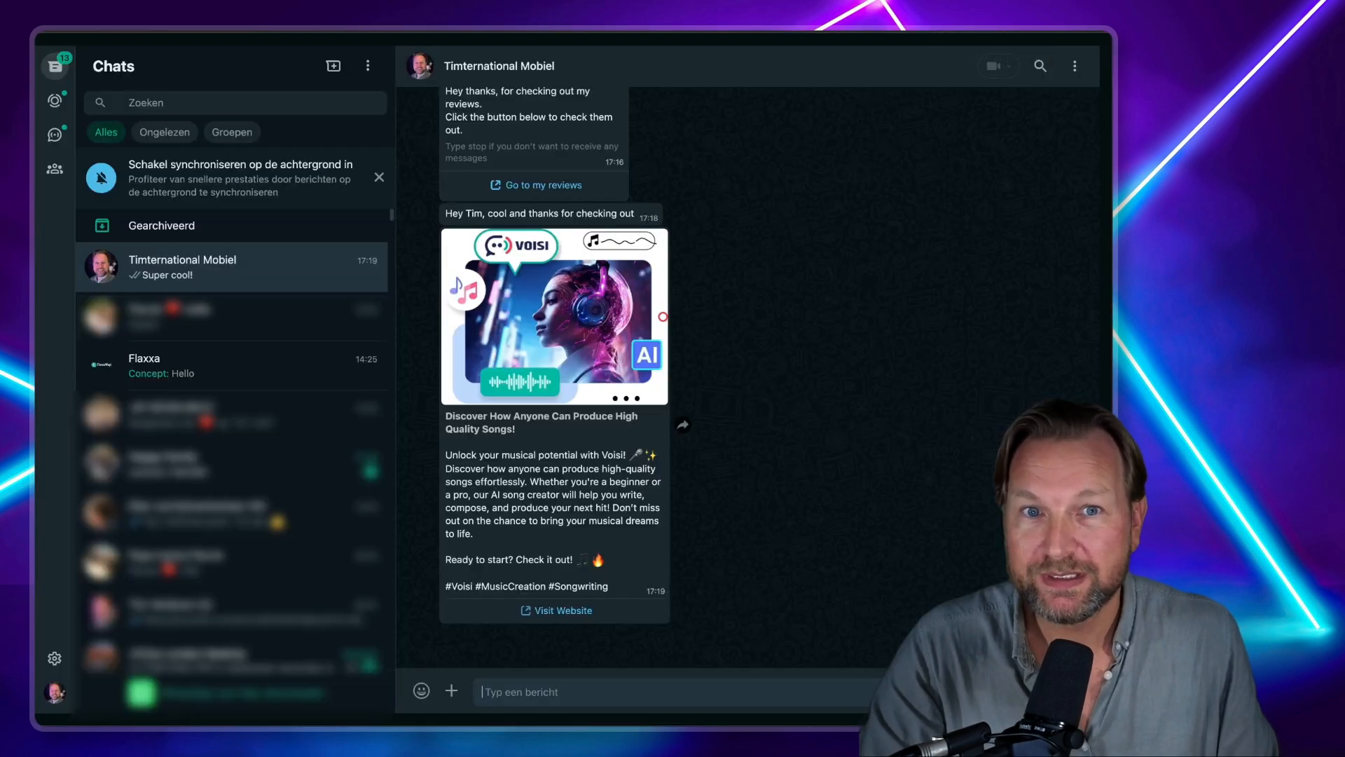
pyautogui.click(206, 376)
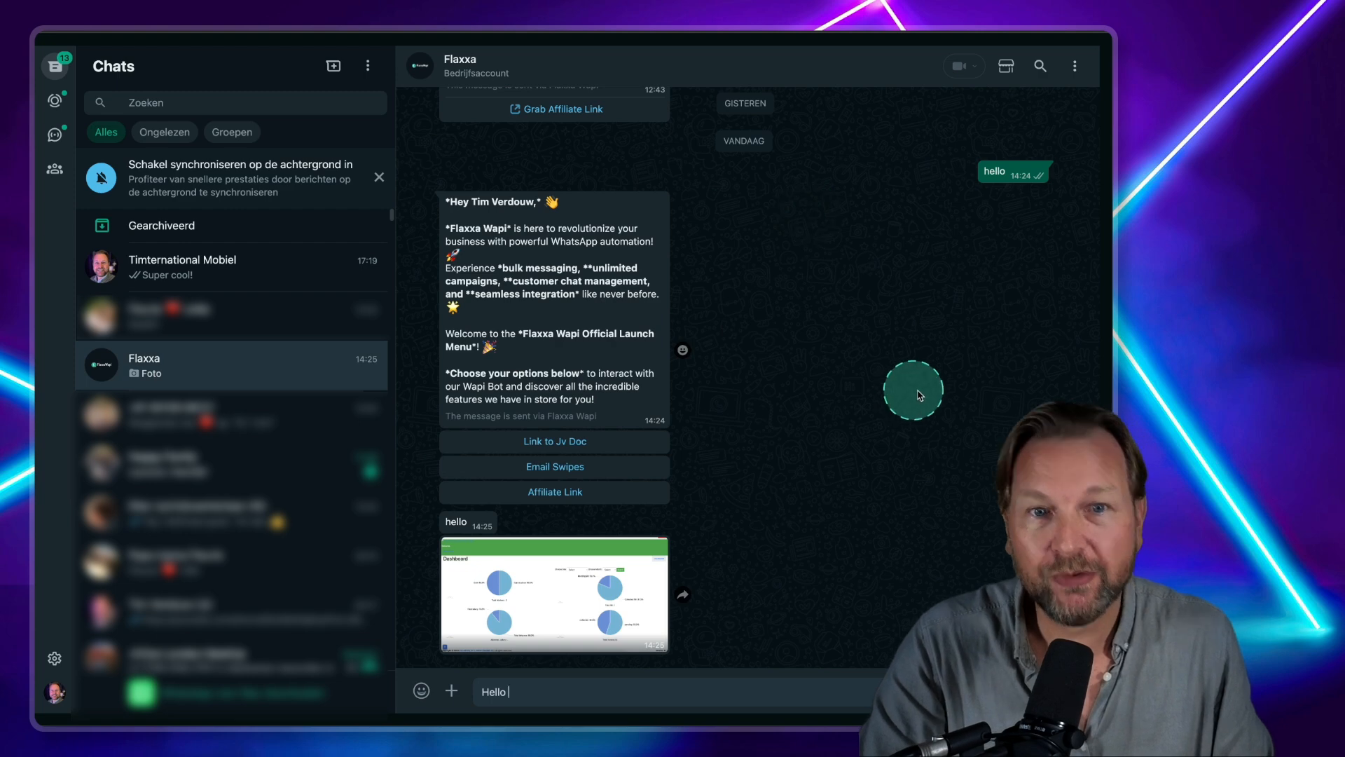
pyautogui.click(1007, 67)
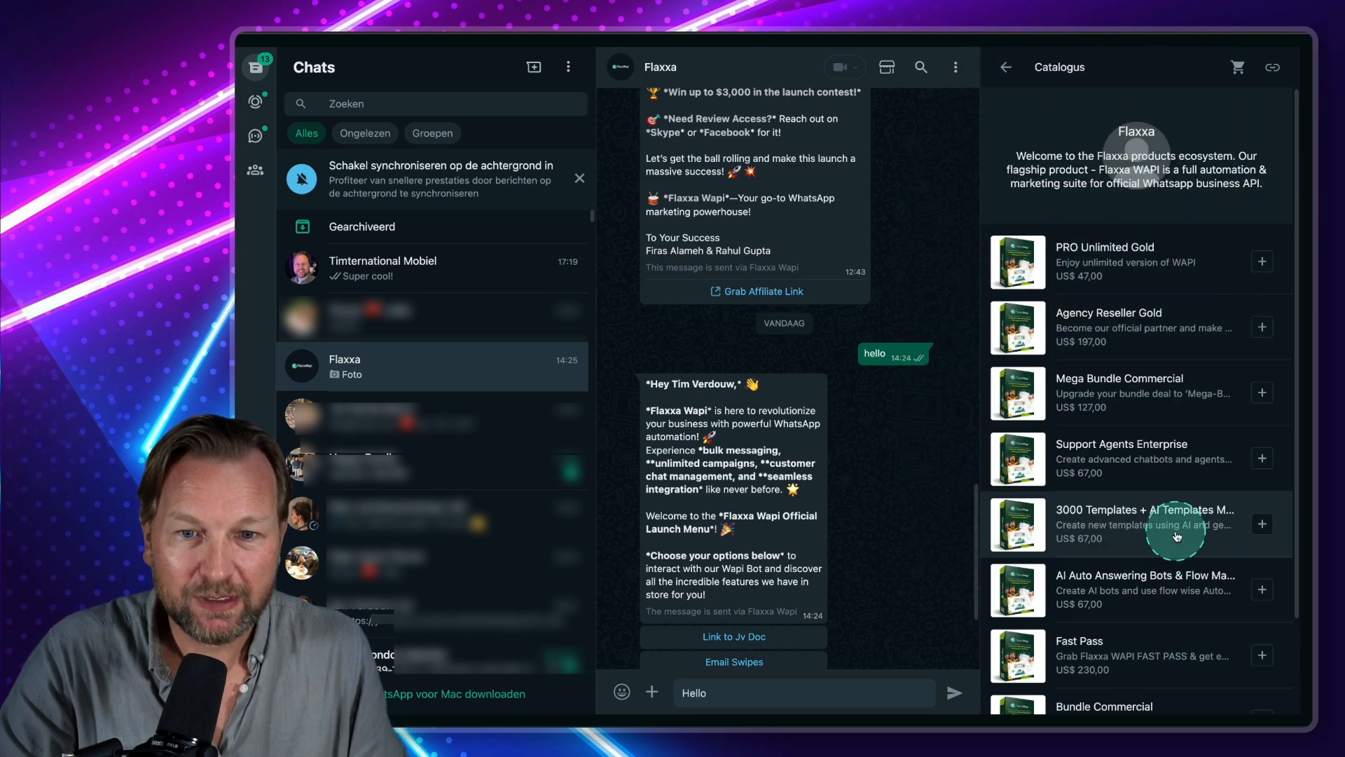
# Add one each of FE Commercial, Agency Reseller Gold and the 3000 Templates + AI Templates Maker to the cart.
pyautogui.scroll(-3, 1177, 532)
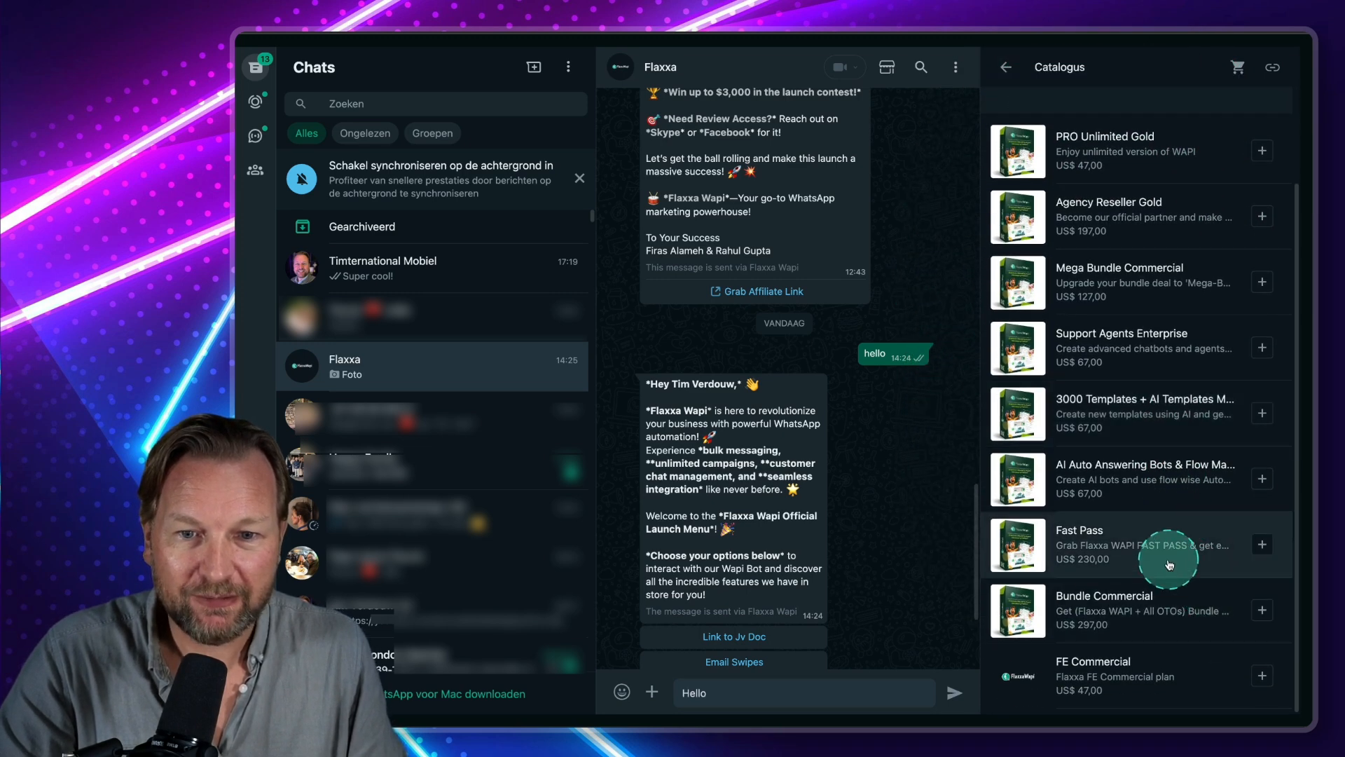
pyautogui.click(1263, 678)
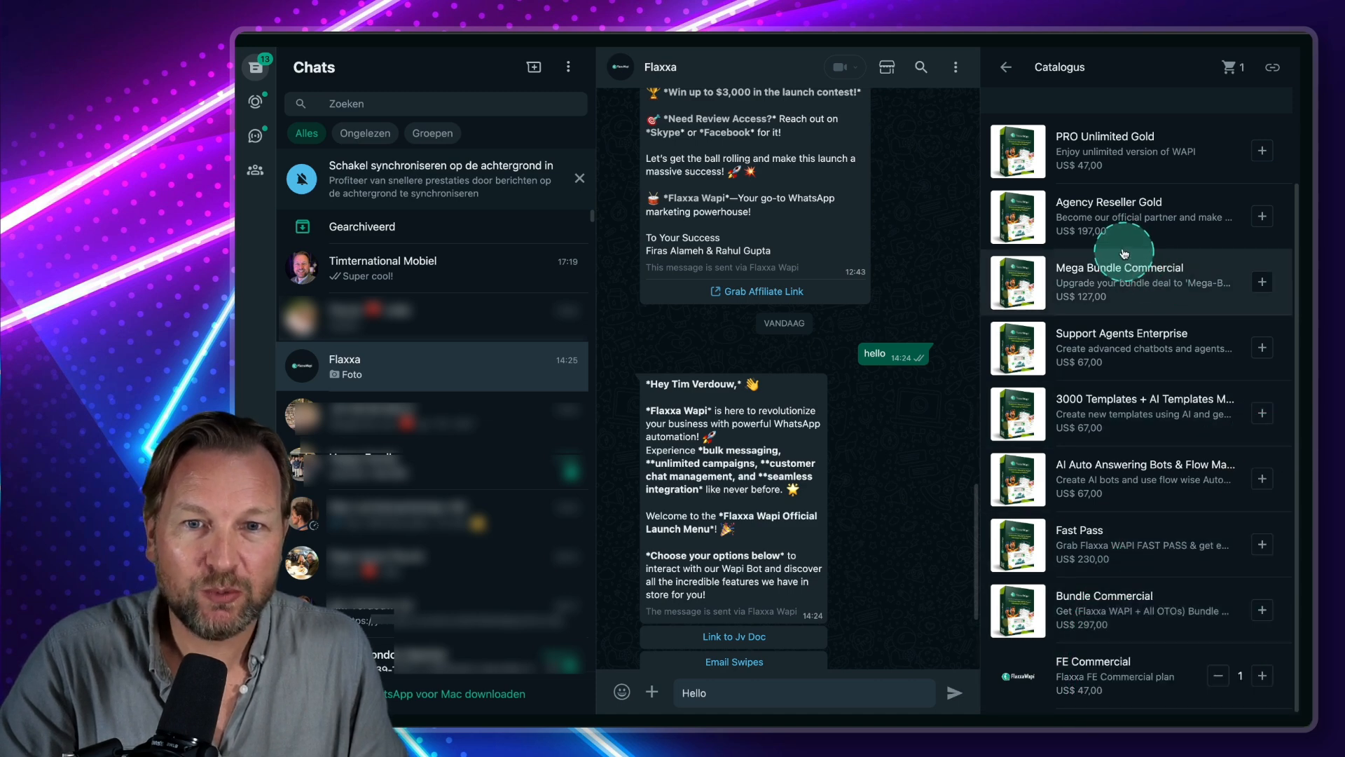
pyautogui.click(1262, 216)
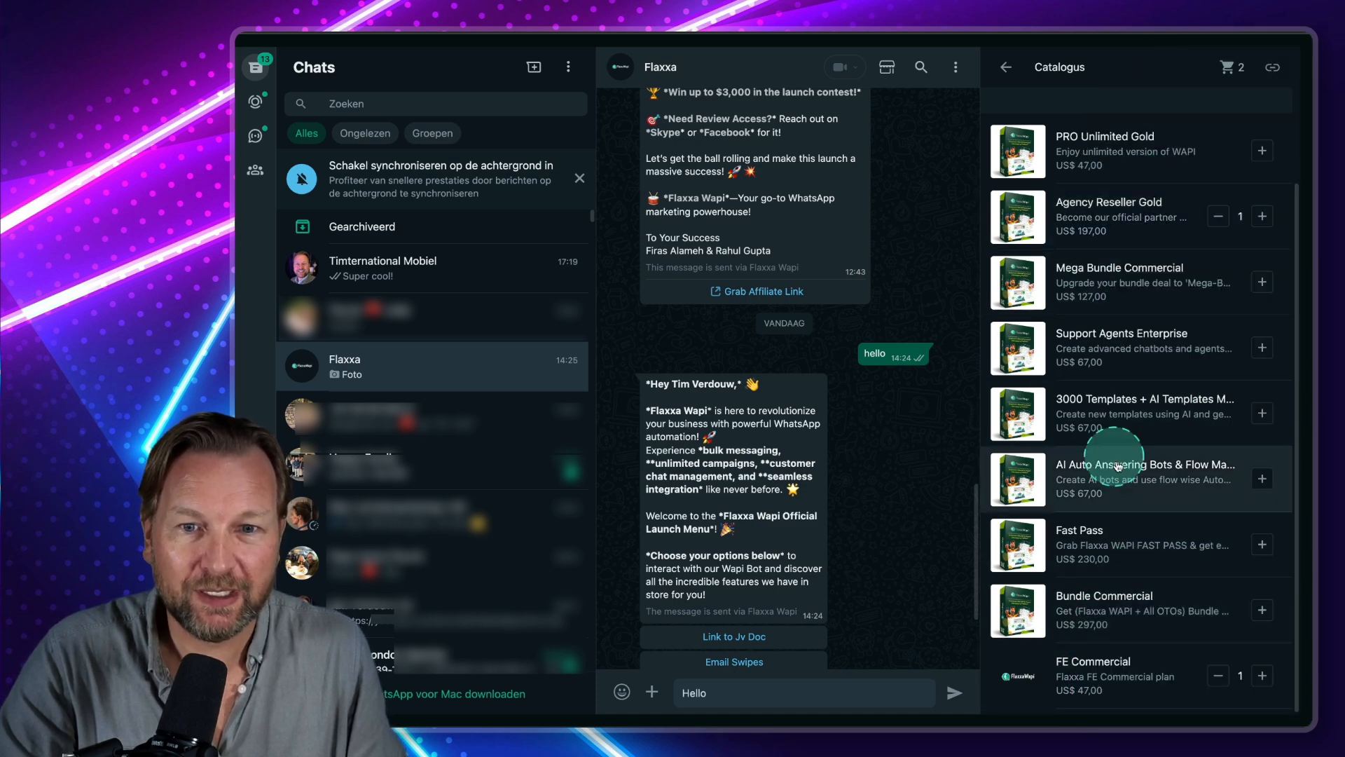
pyautogui.click(1262, 413)
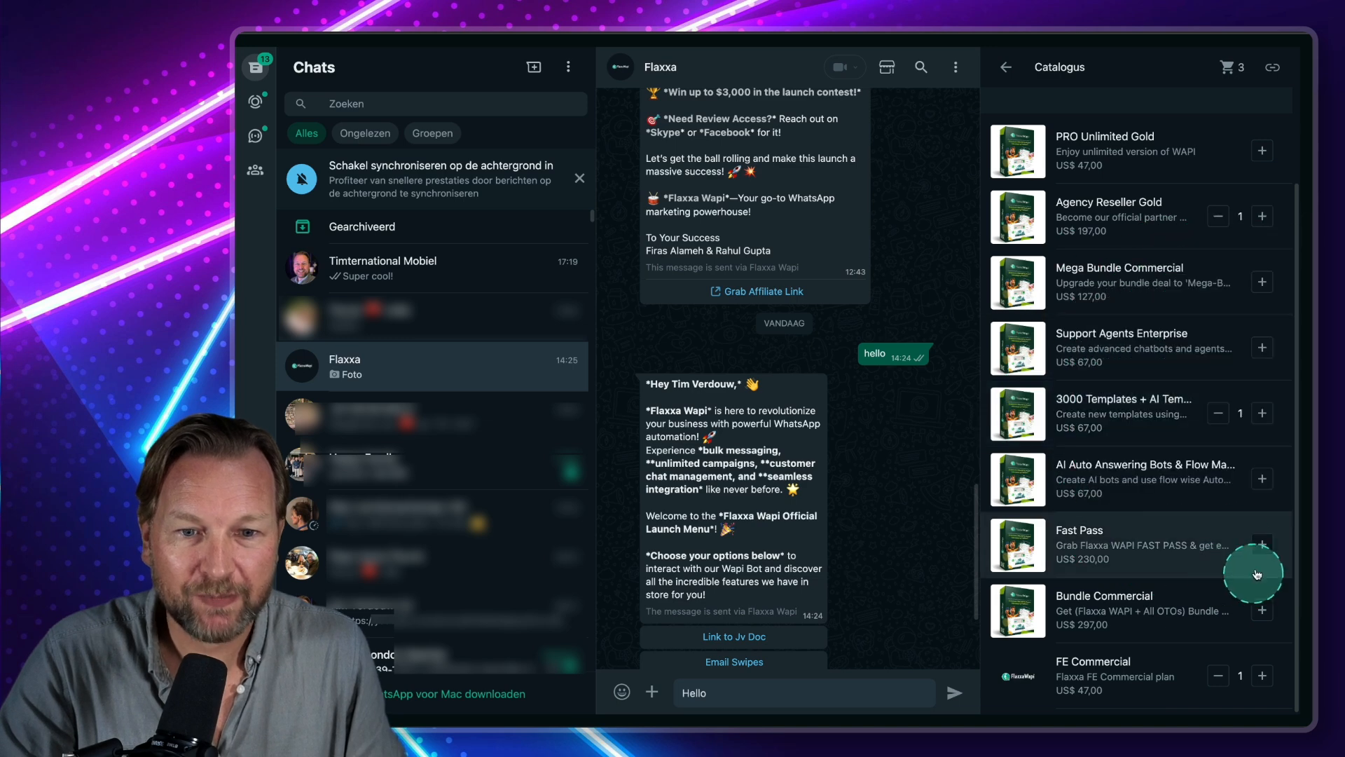
# Open the shopping cart and send the order to the business.
pyautogui.click(1227, 69)
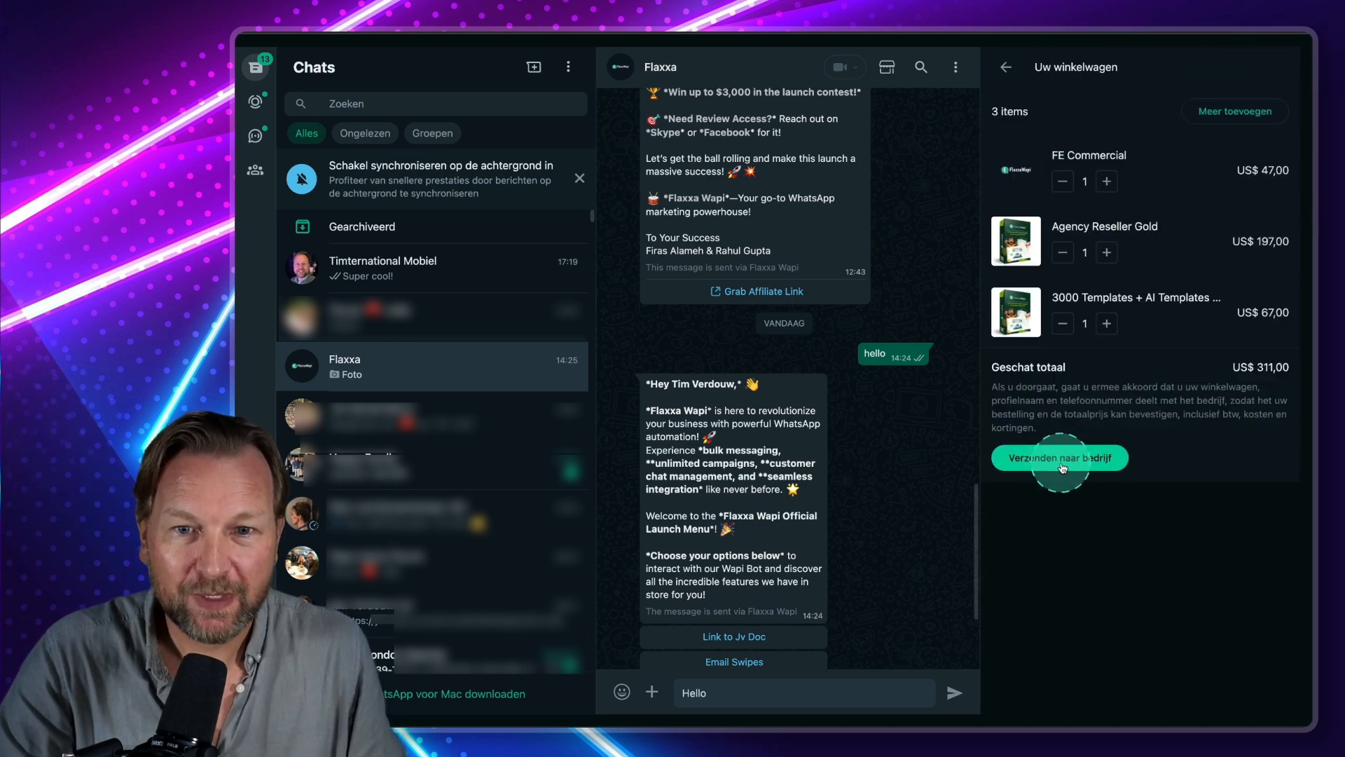
pyautogui.click(1062, 459)
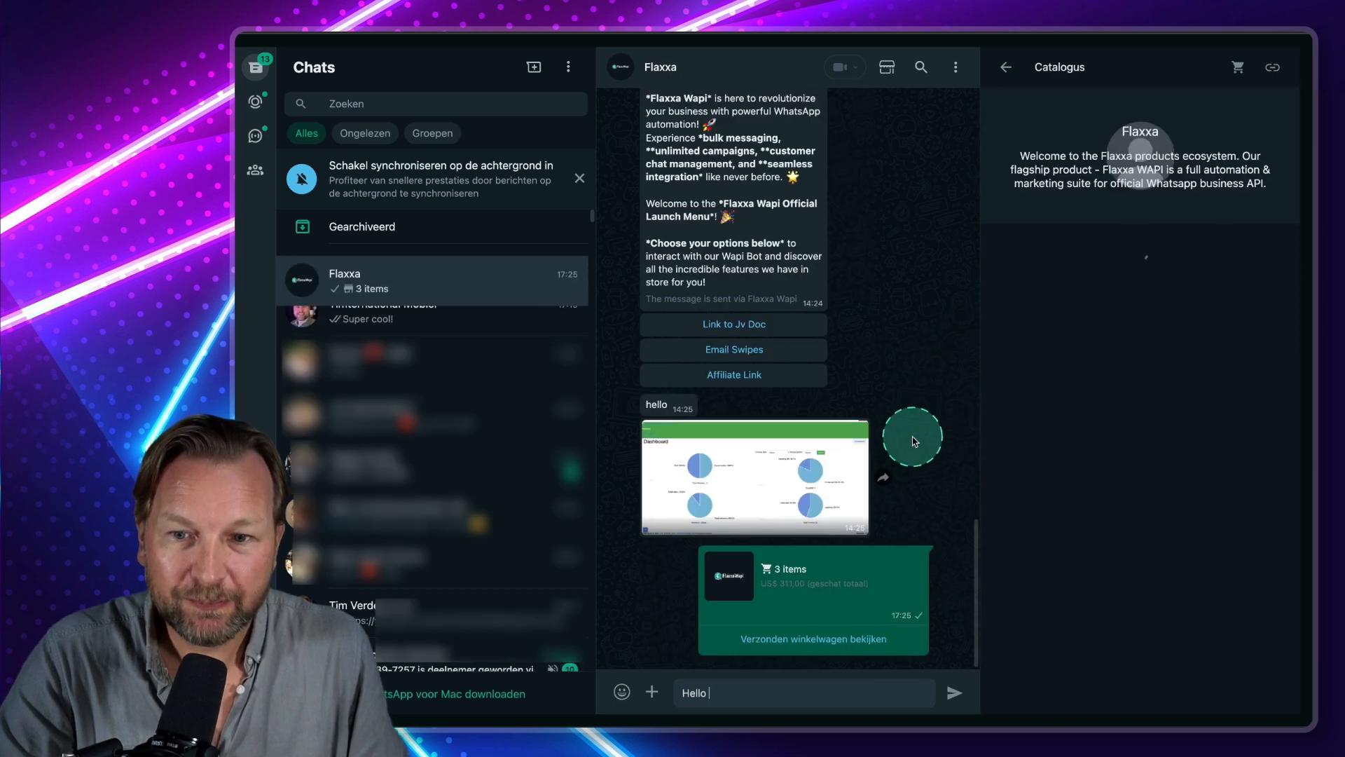
# Close the catalogue and review the sent cart from the chat message.
pyautogui.click(1005, 68)
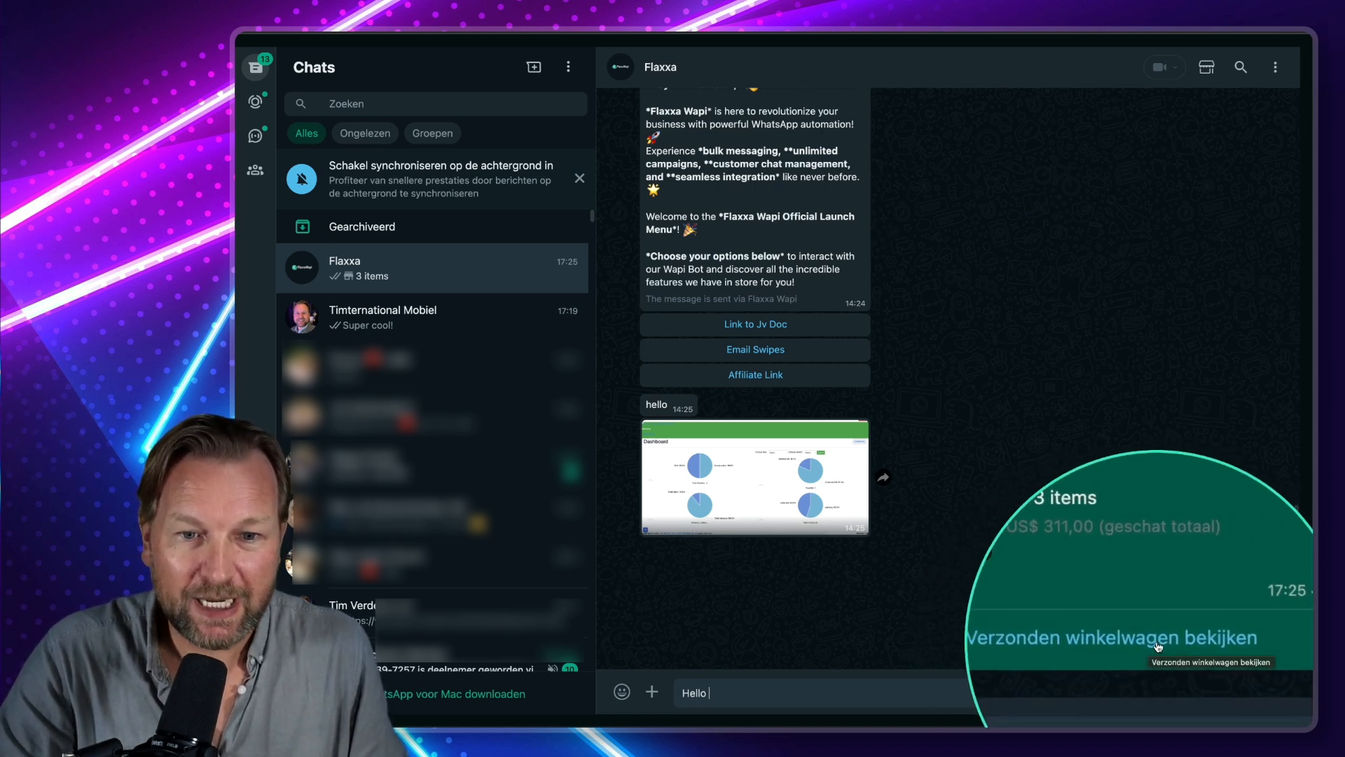
pyautogui.click(1120, 641)
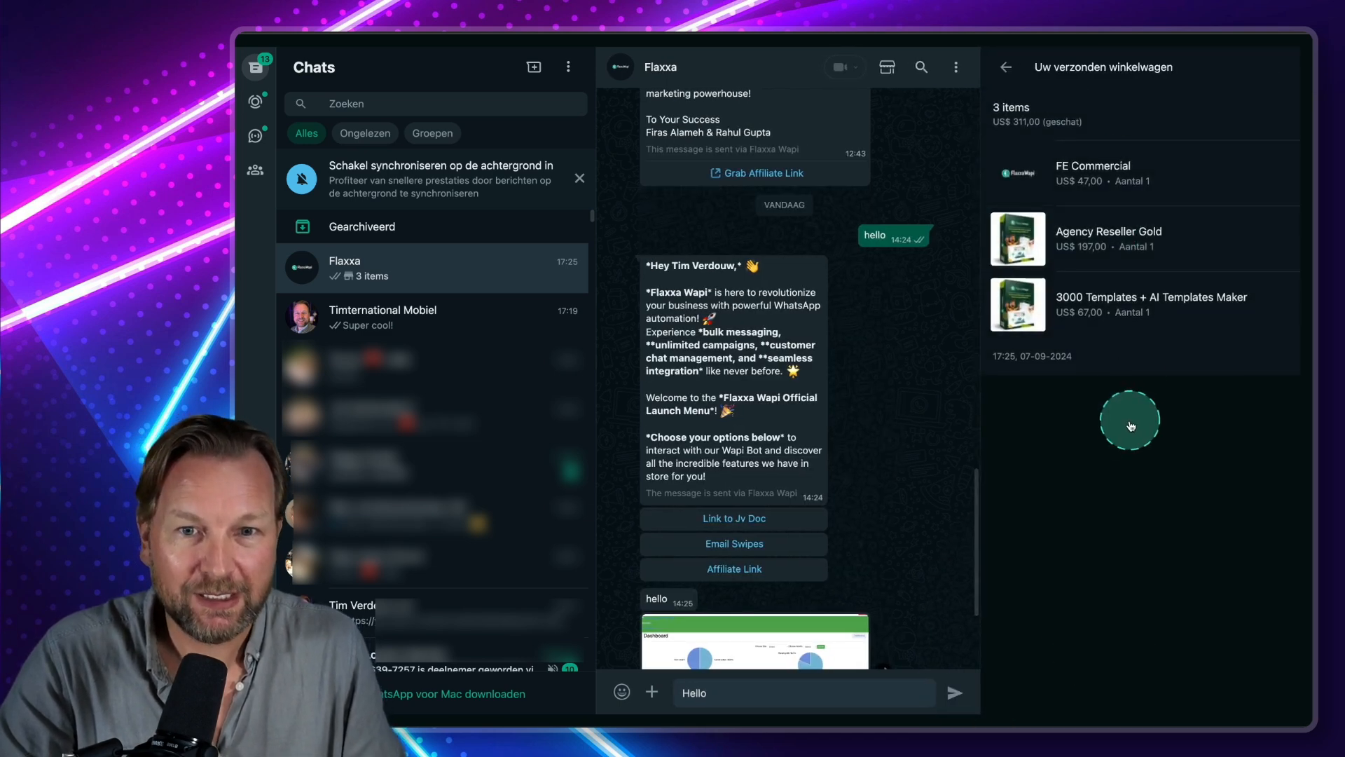
pyautogui.click(1007, 68)
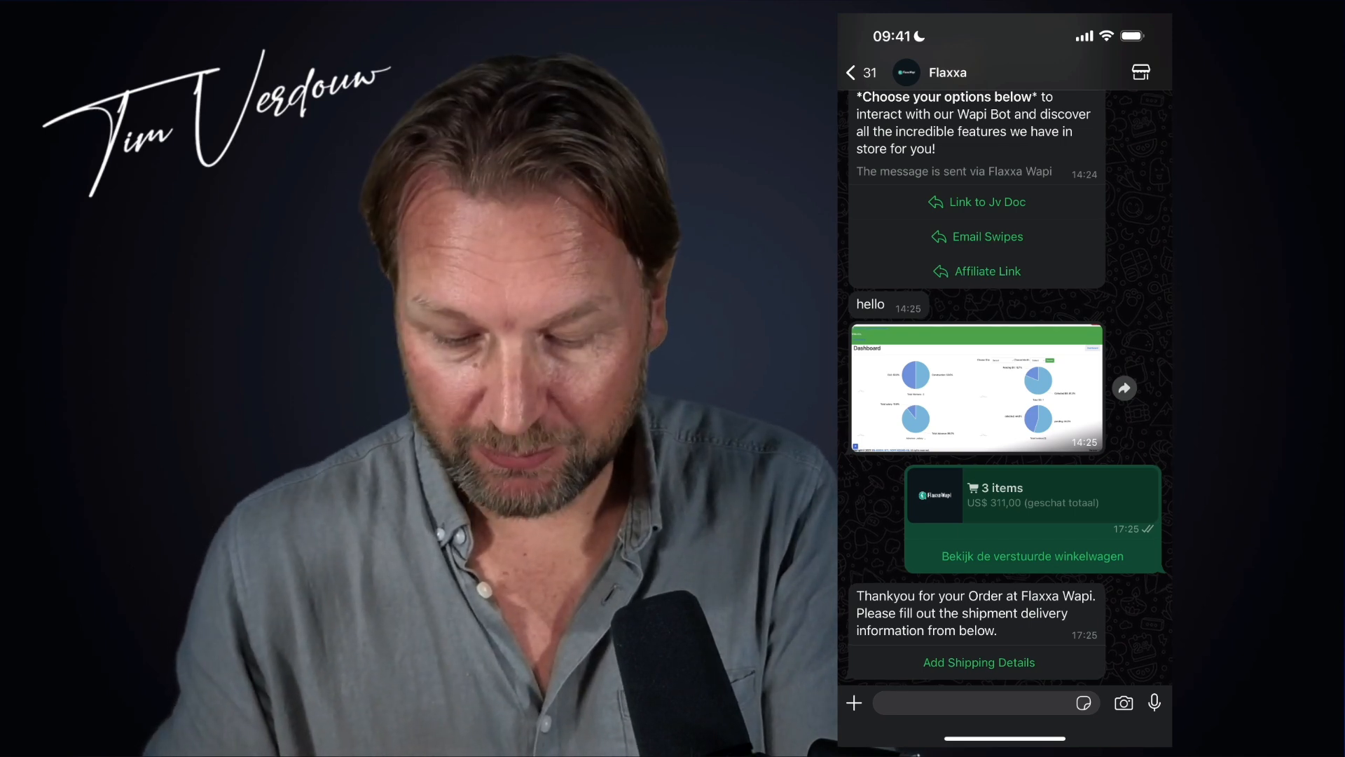
# Open the shipping details form in the Flaxxa chat on the phone and fill in the customer's name and email.
pyautogui.click(979, 662)
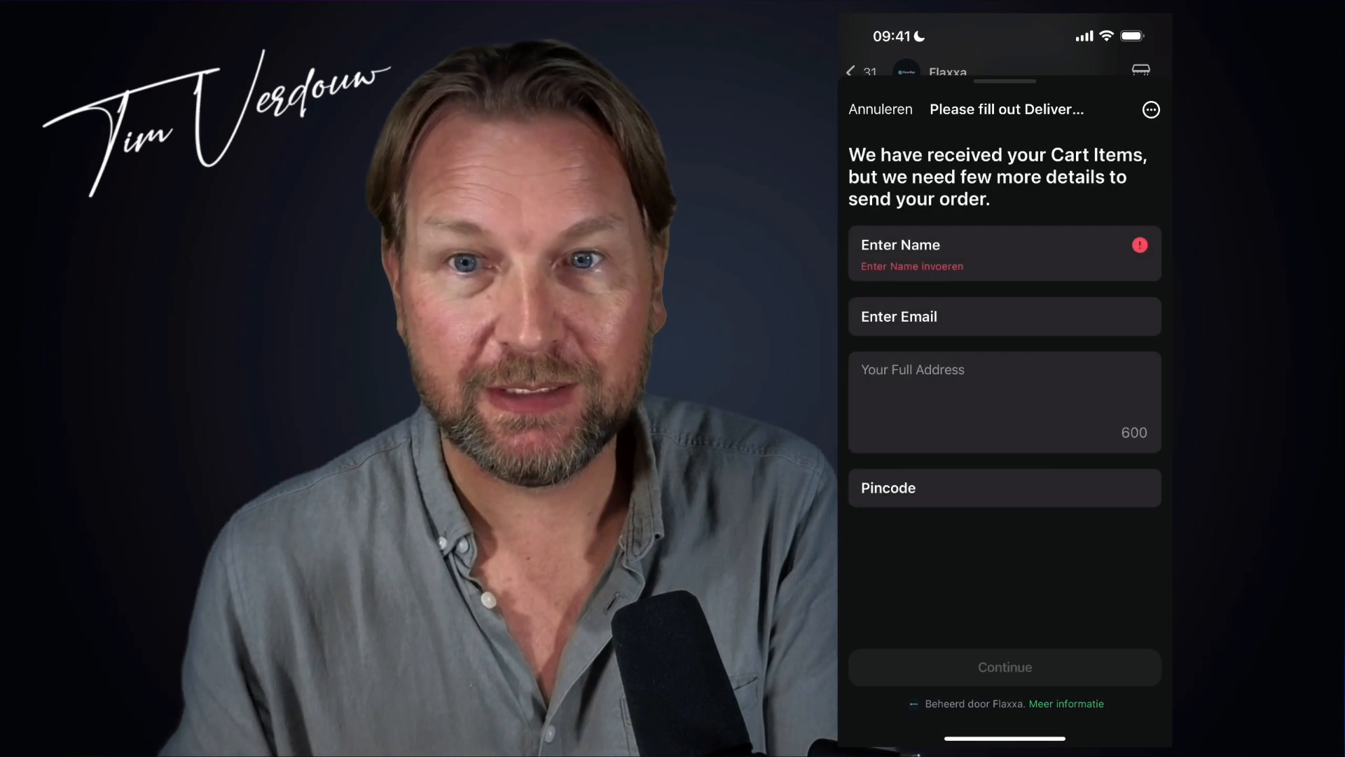
pyautogui.click(1004, 253)
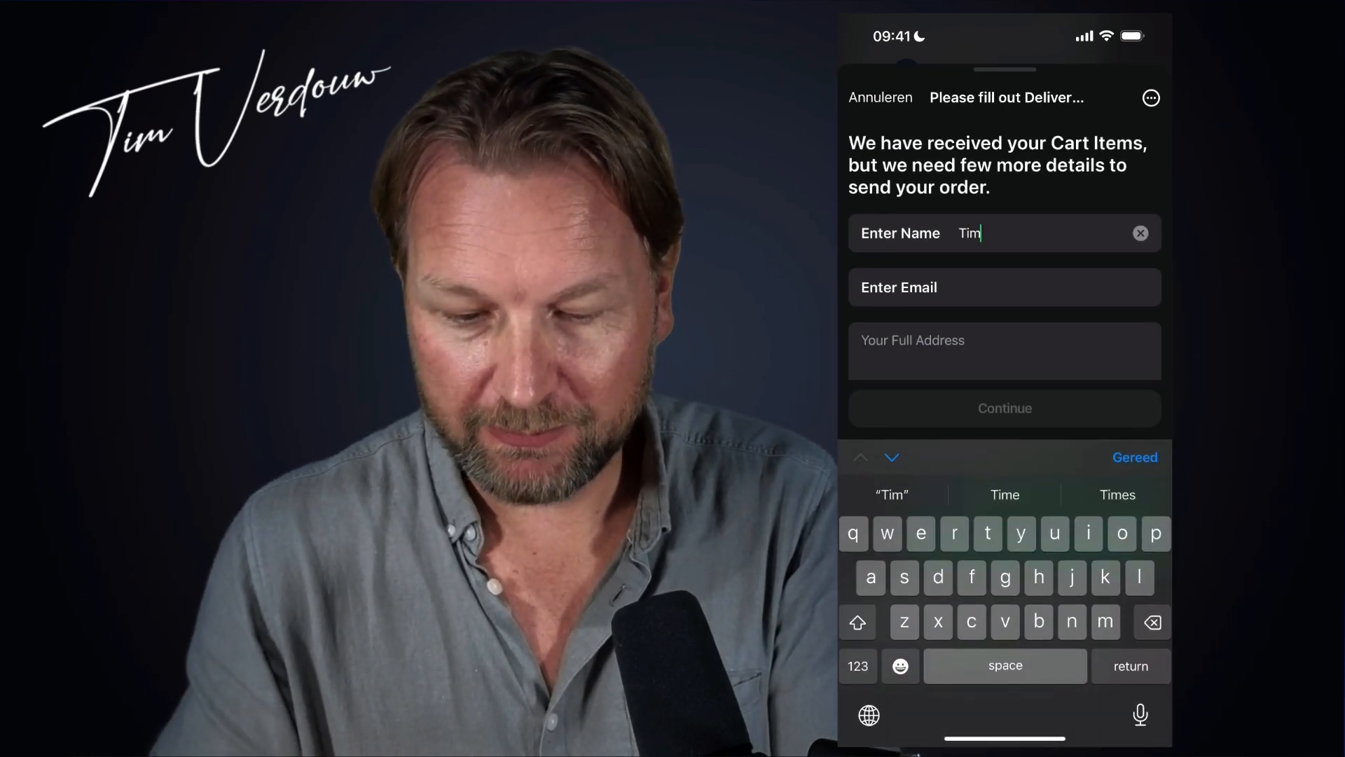
pyautogui.click(1004, 287)
pyautogui.click(857, 622)
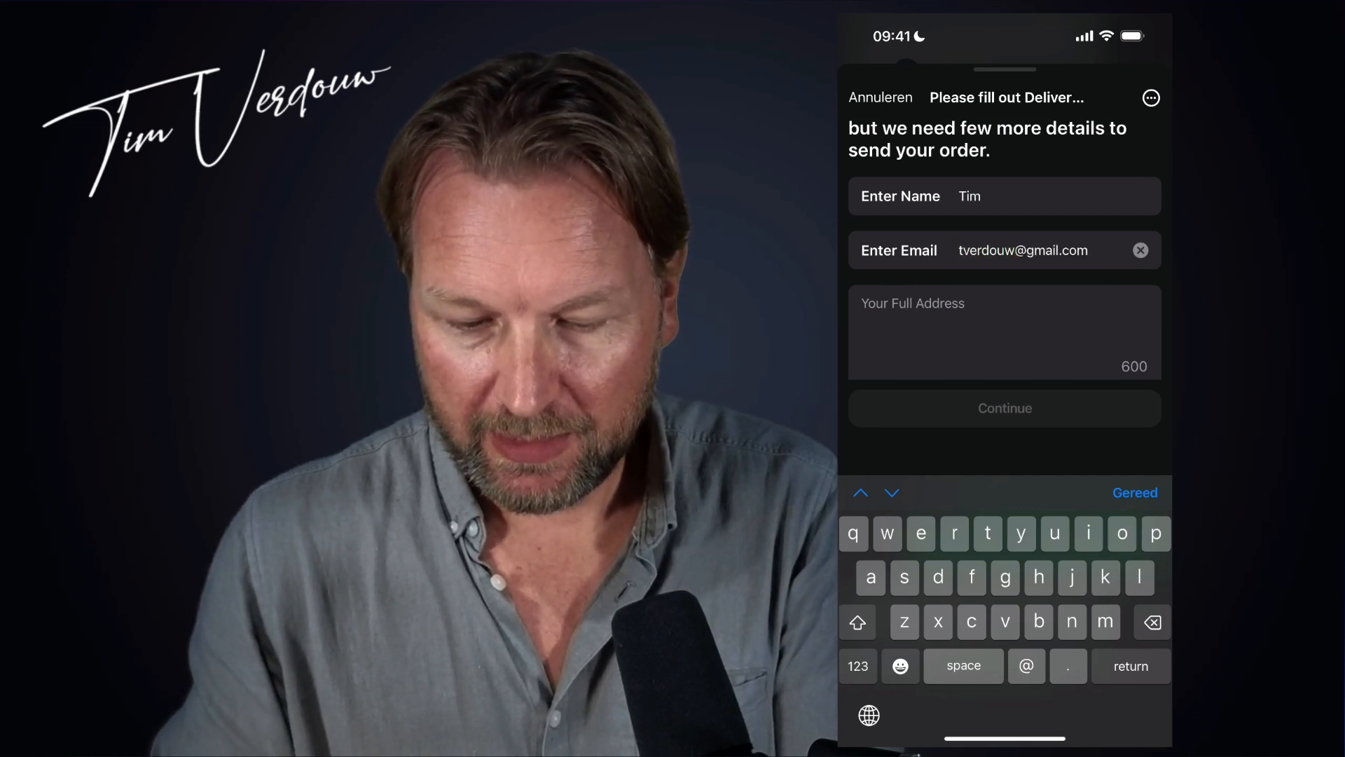
# Fill in the delivery address and pincode in the shipping details form and submit it to the Flaxxa chat.
pyautogui.click(1004, 332)
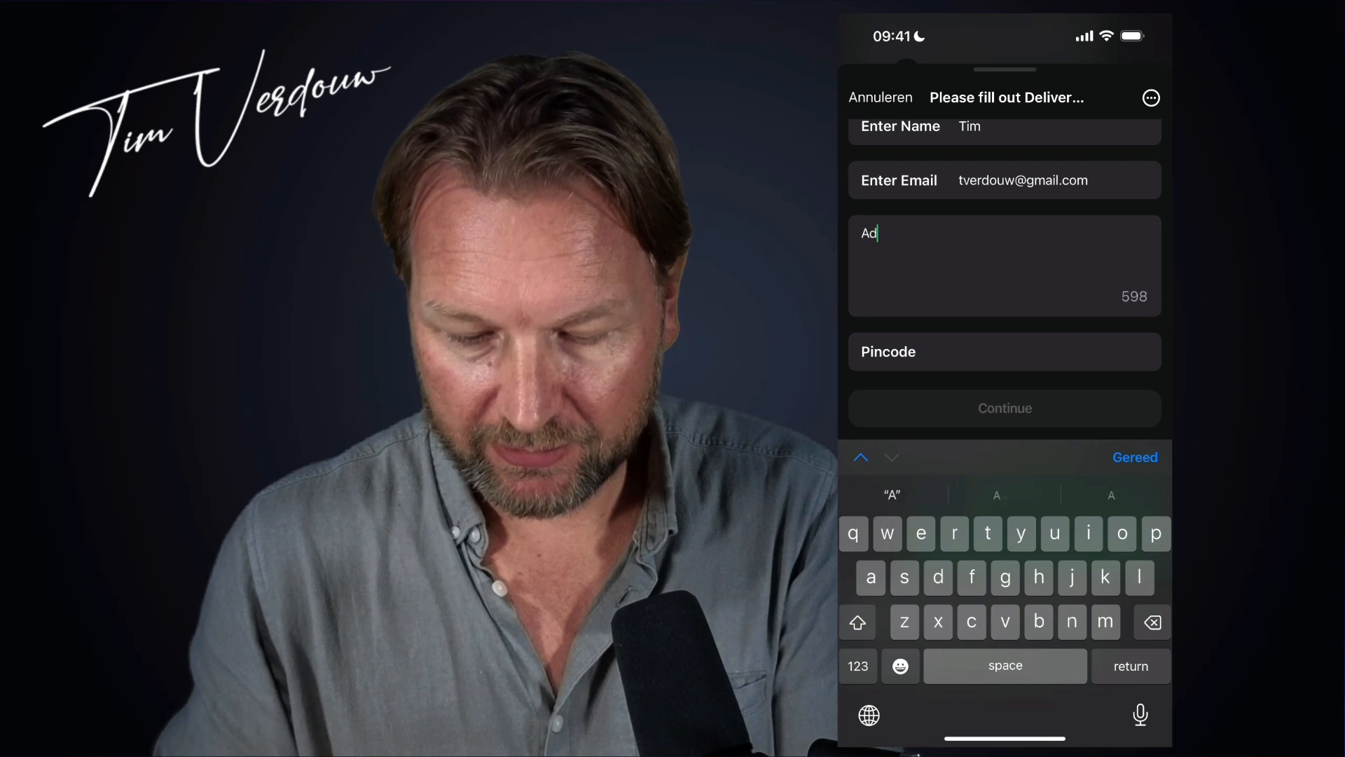
pyautogui.write('Address')
pyautogui.click(858, 665)
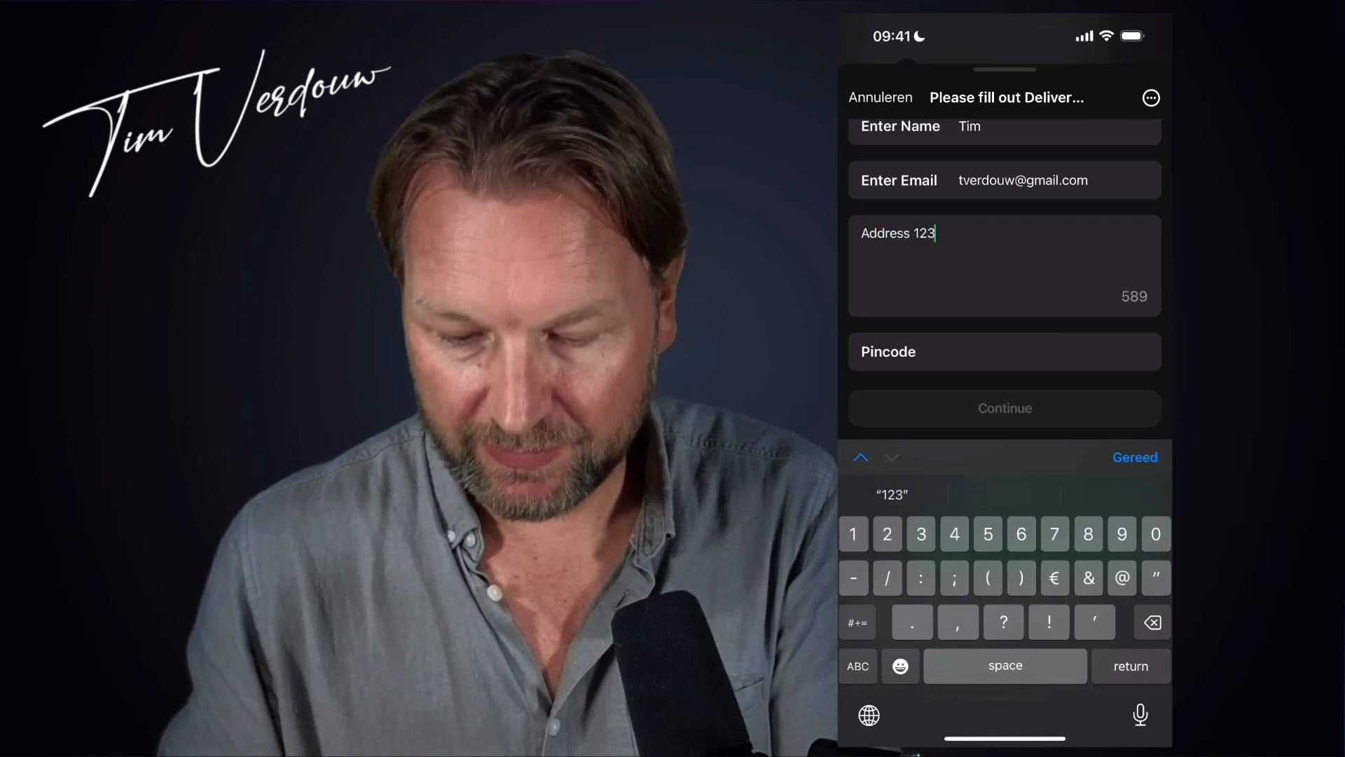
pyautogui.click(1135, 457)
pyautogui.click(1004, 468)
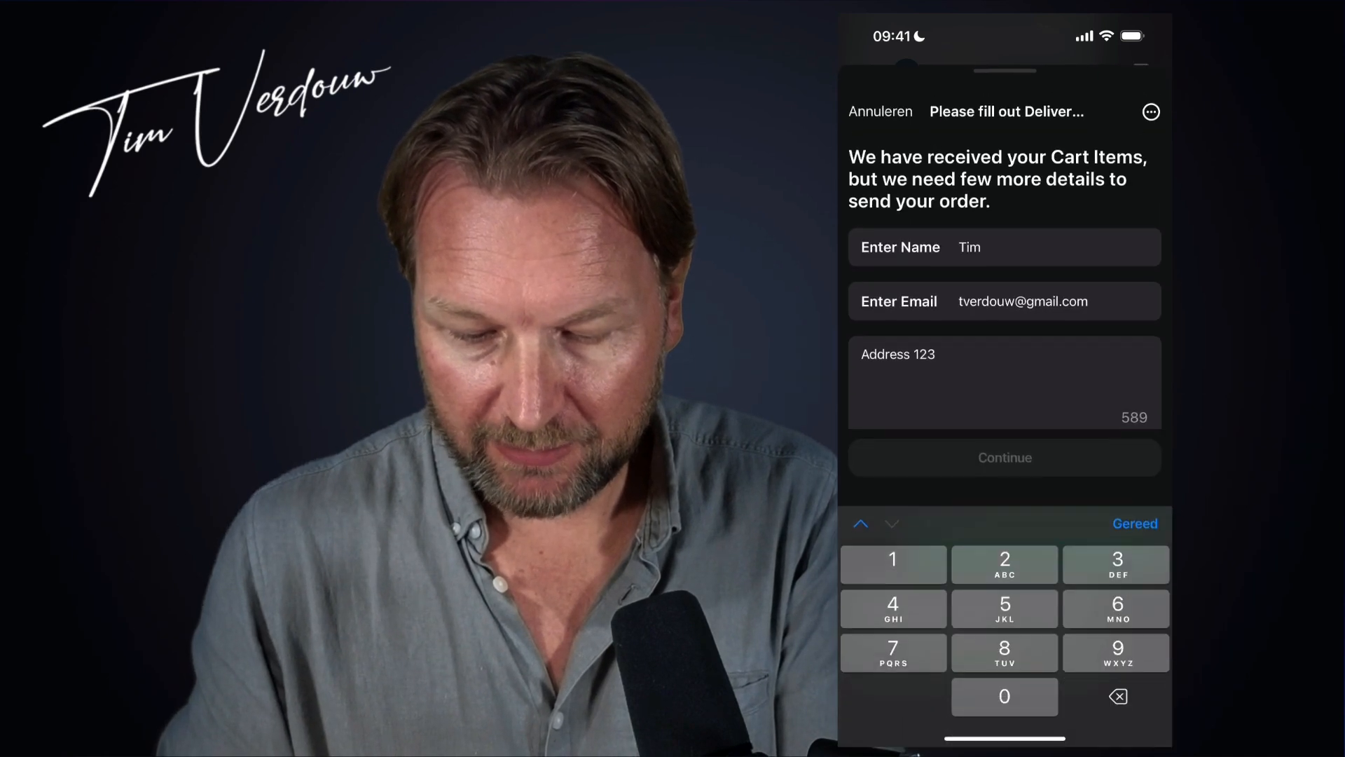
pyautogui.write('1234')
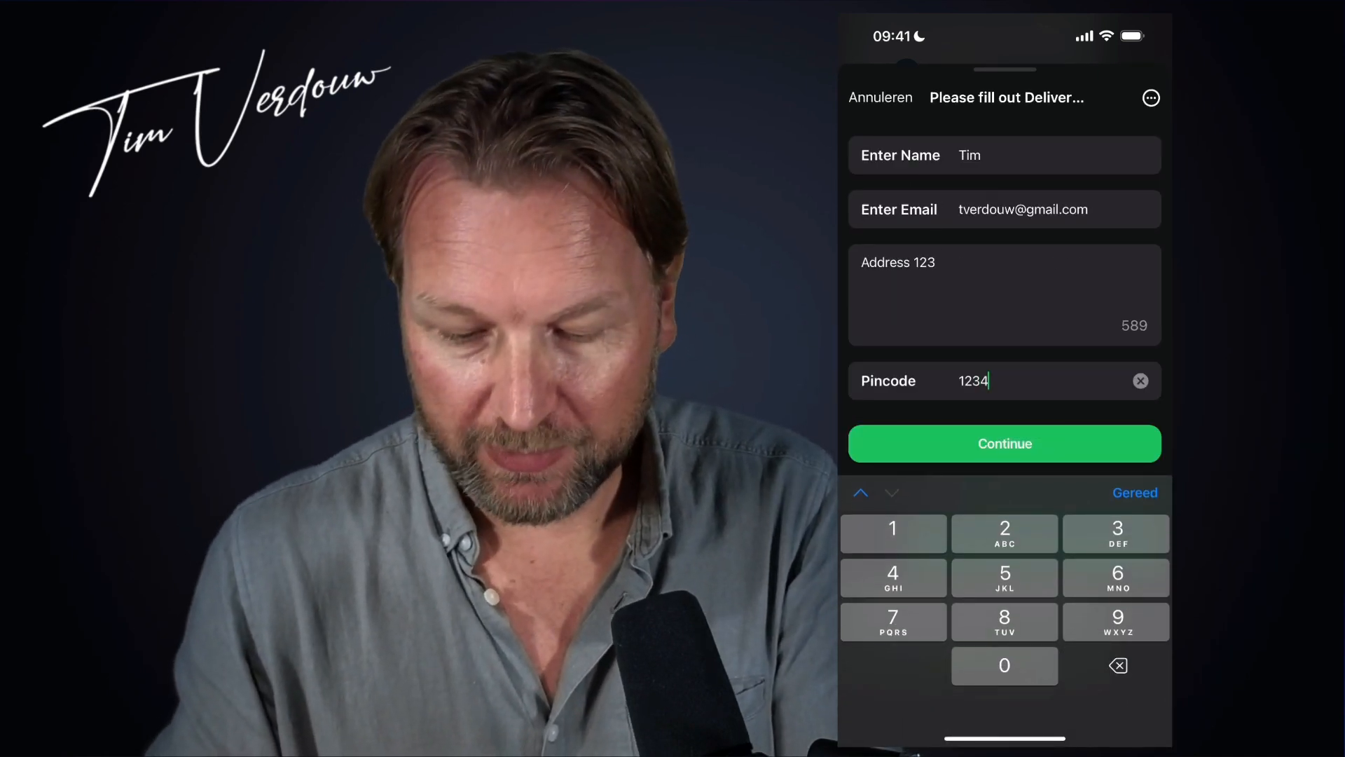
pyautogui.click(1004, 443)
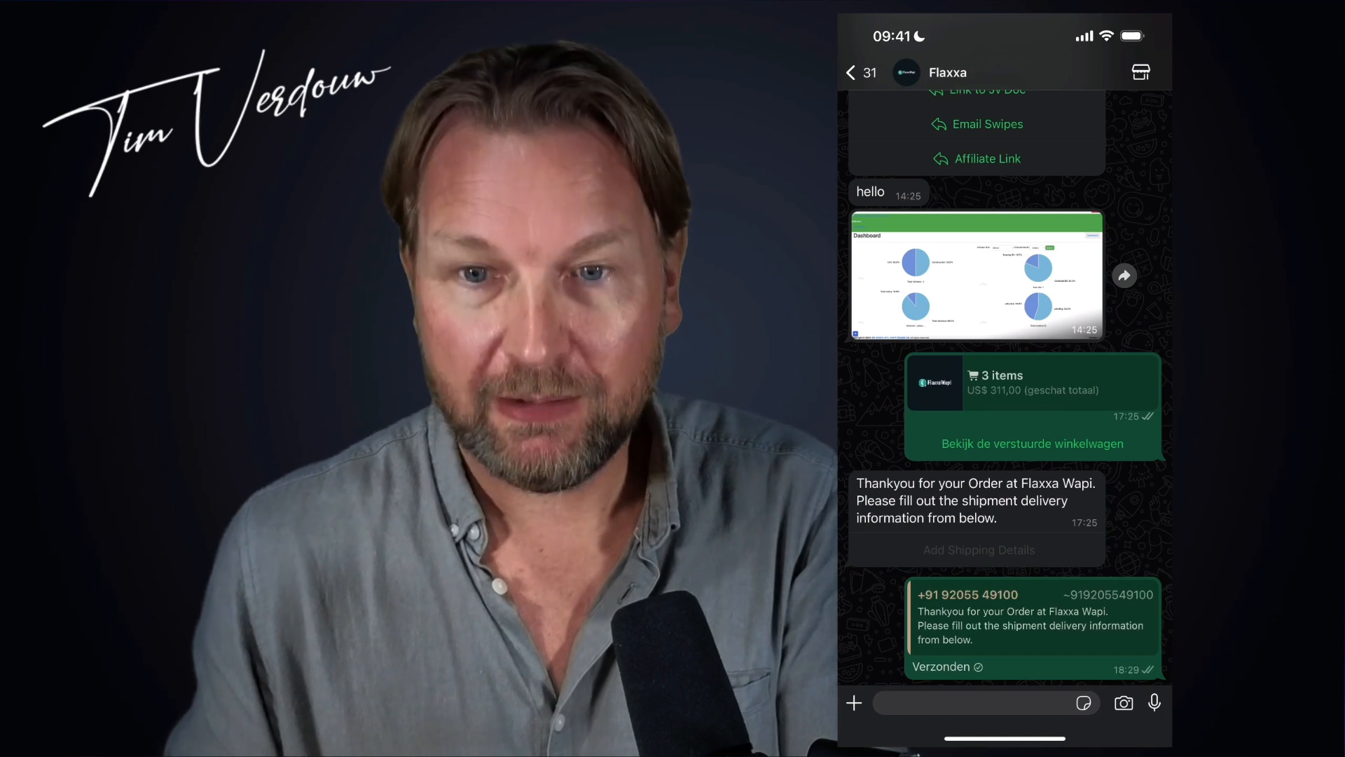
pyautogui.scroll(-1, 1005, 387)
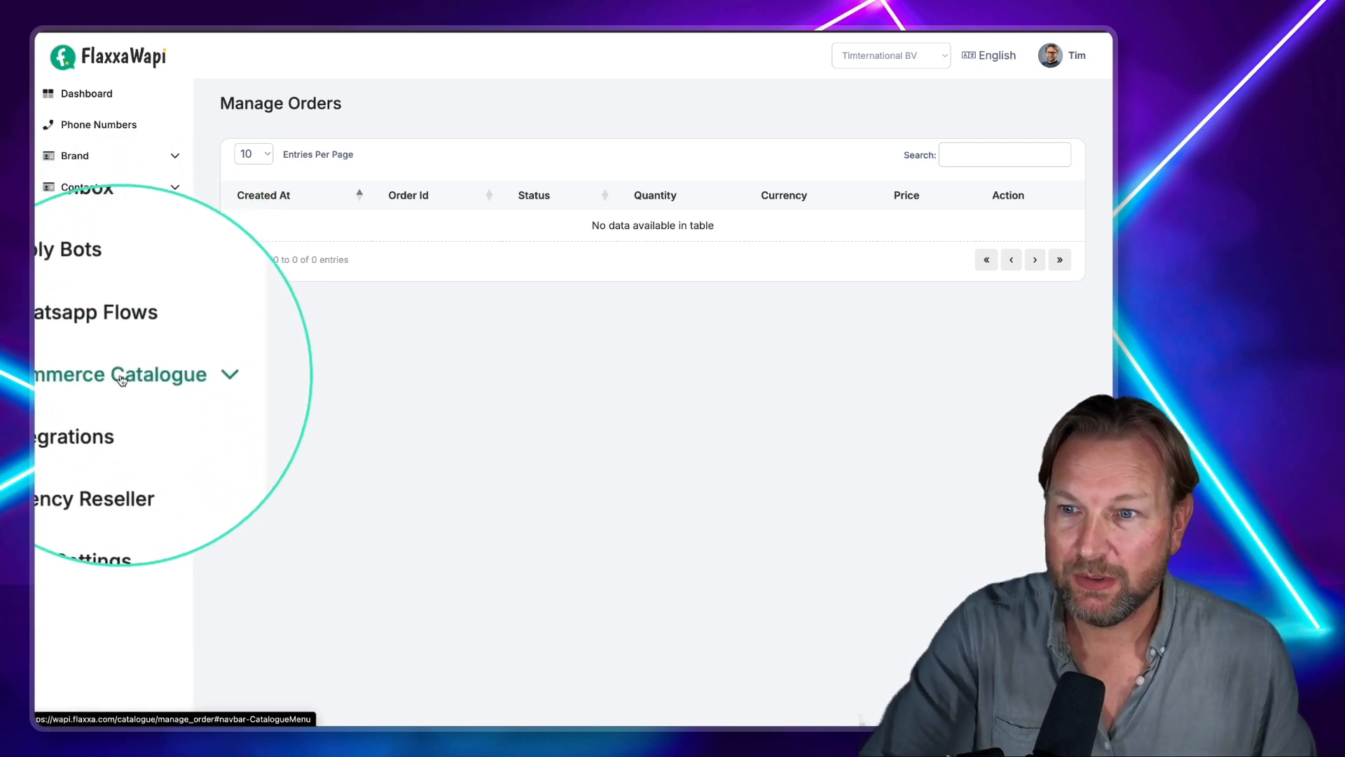
# Load the commerce catalogue's order management page and examine the order list.
pyautogui.click(108, 379)
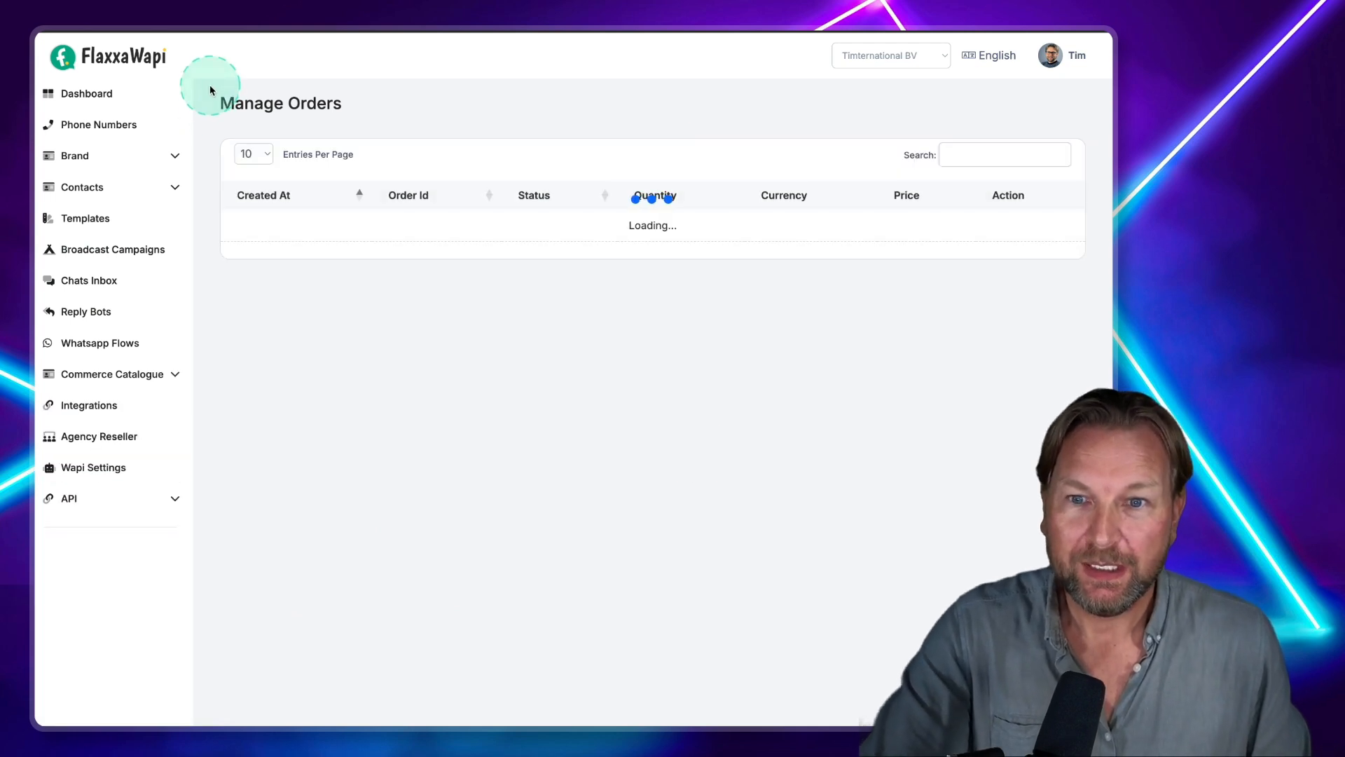
pyautogui.moveTo(211, 87); pyautogui.dragTo(1048, 356)
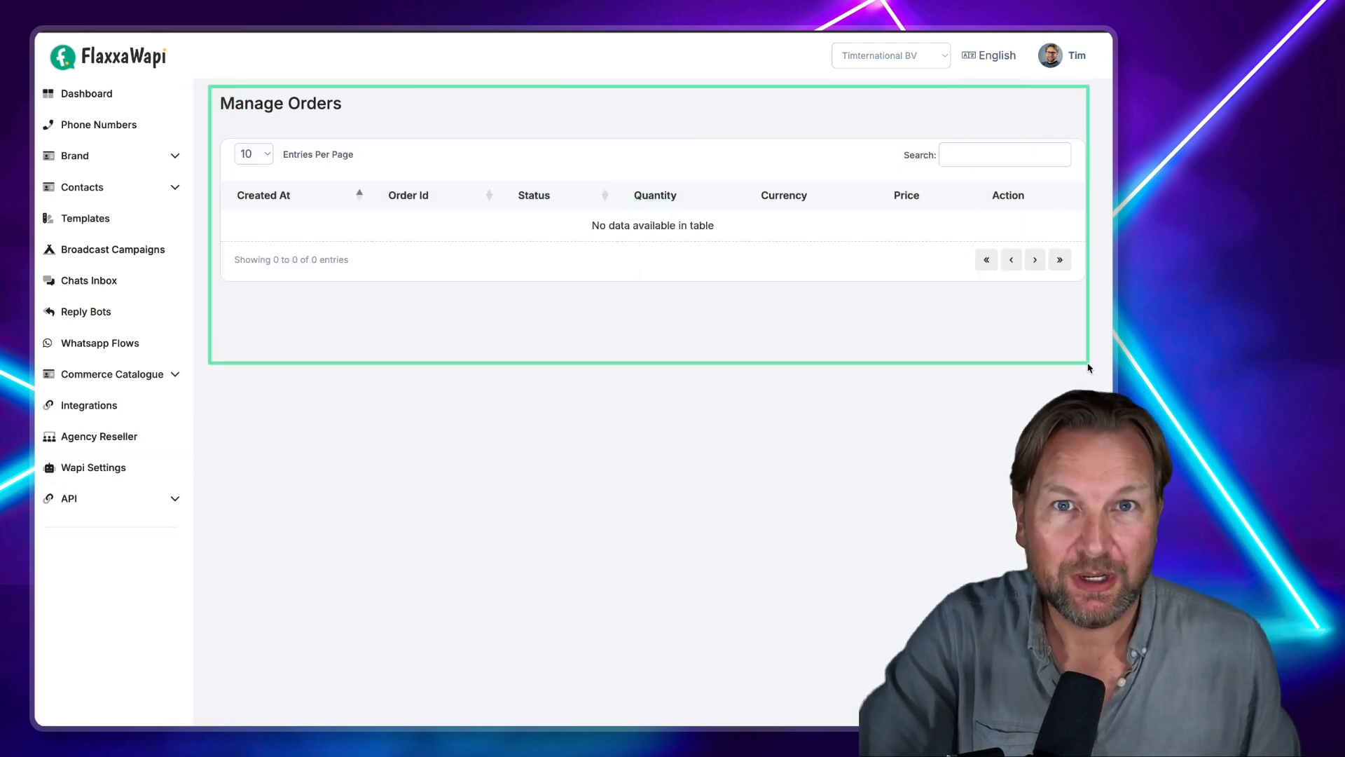
pyautogui.click(1089, 364)
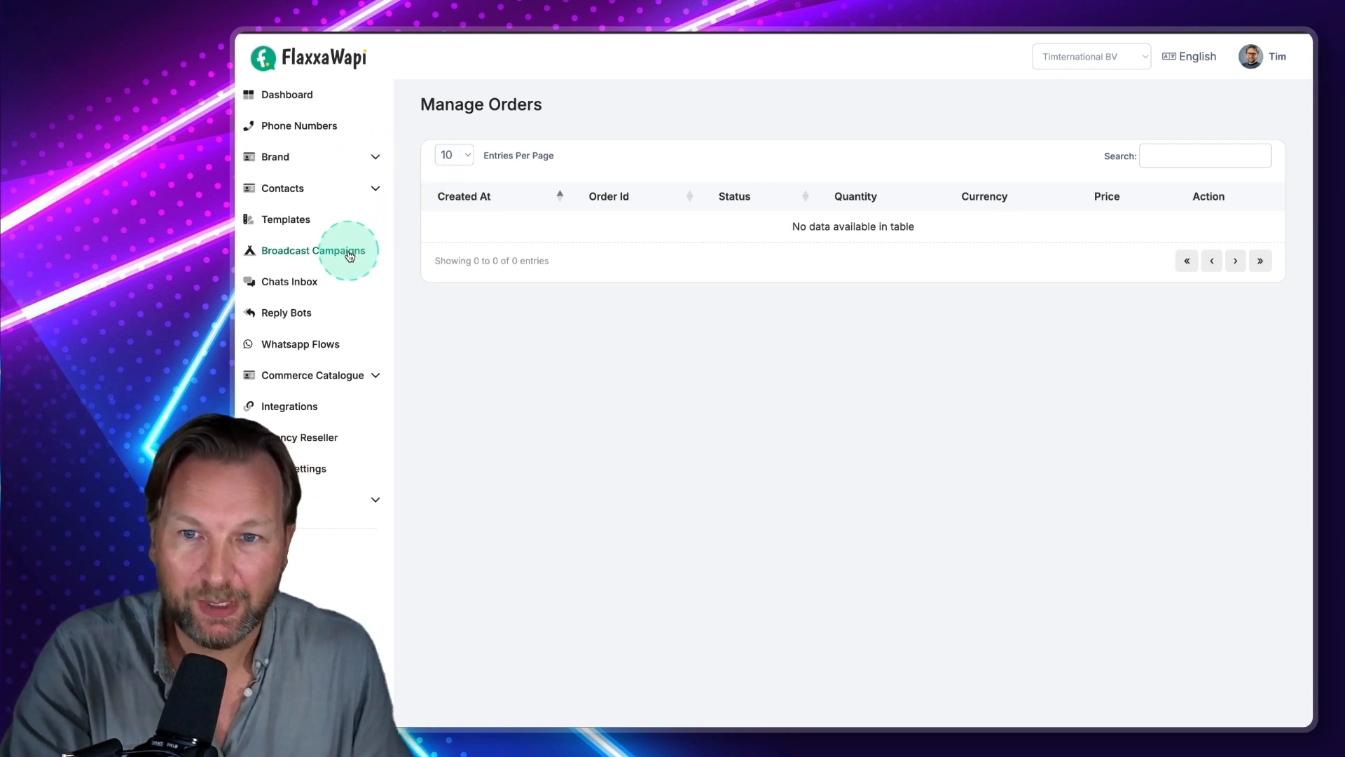
# Go to the broadcast campaigns and open the report of the Review broadcast campaign.
pyautogui.click(325, 249)
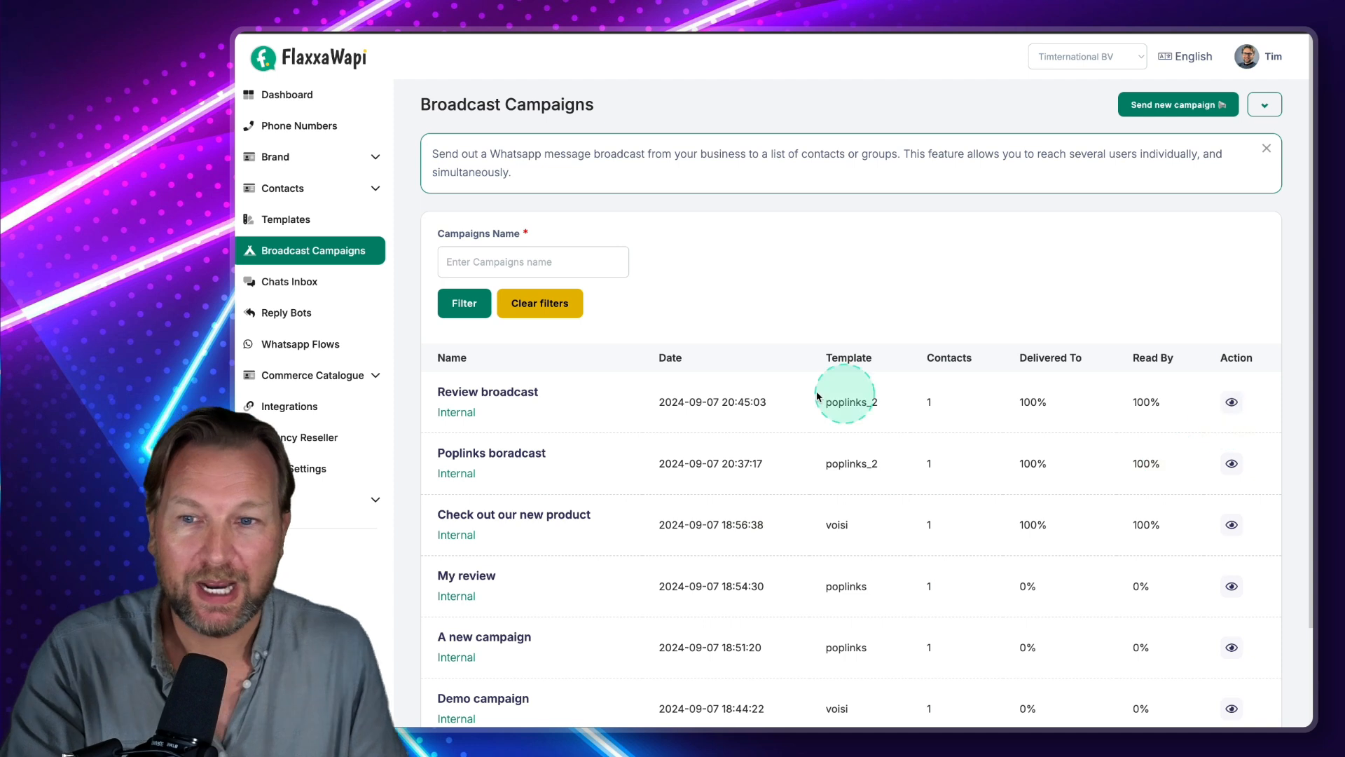
pyautogui.click(471, 389)
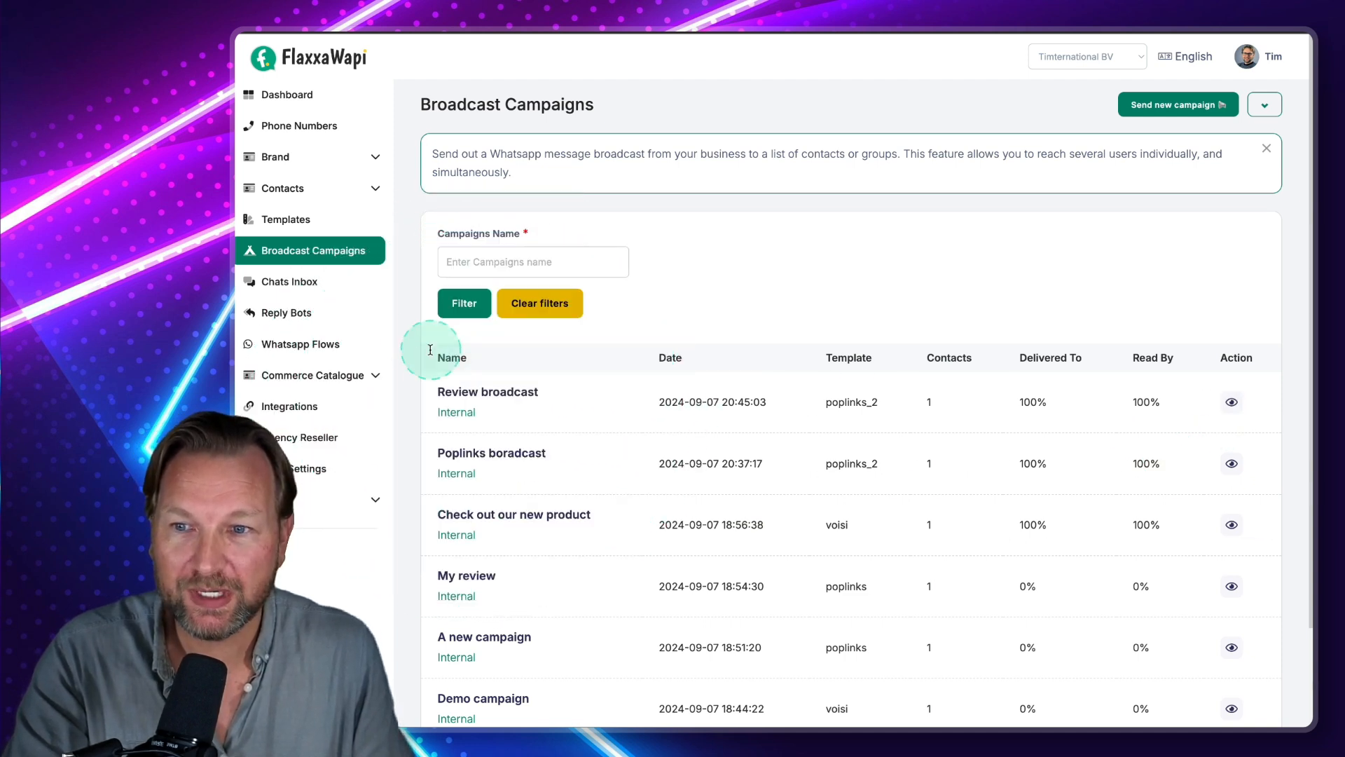
pyautogui.click(1231, 403)
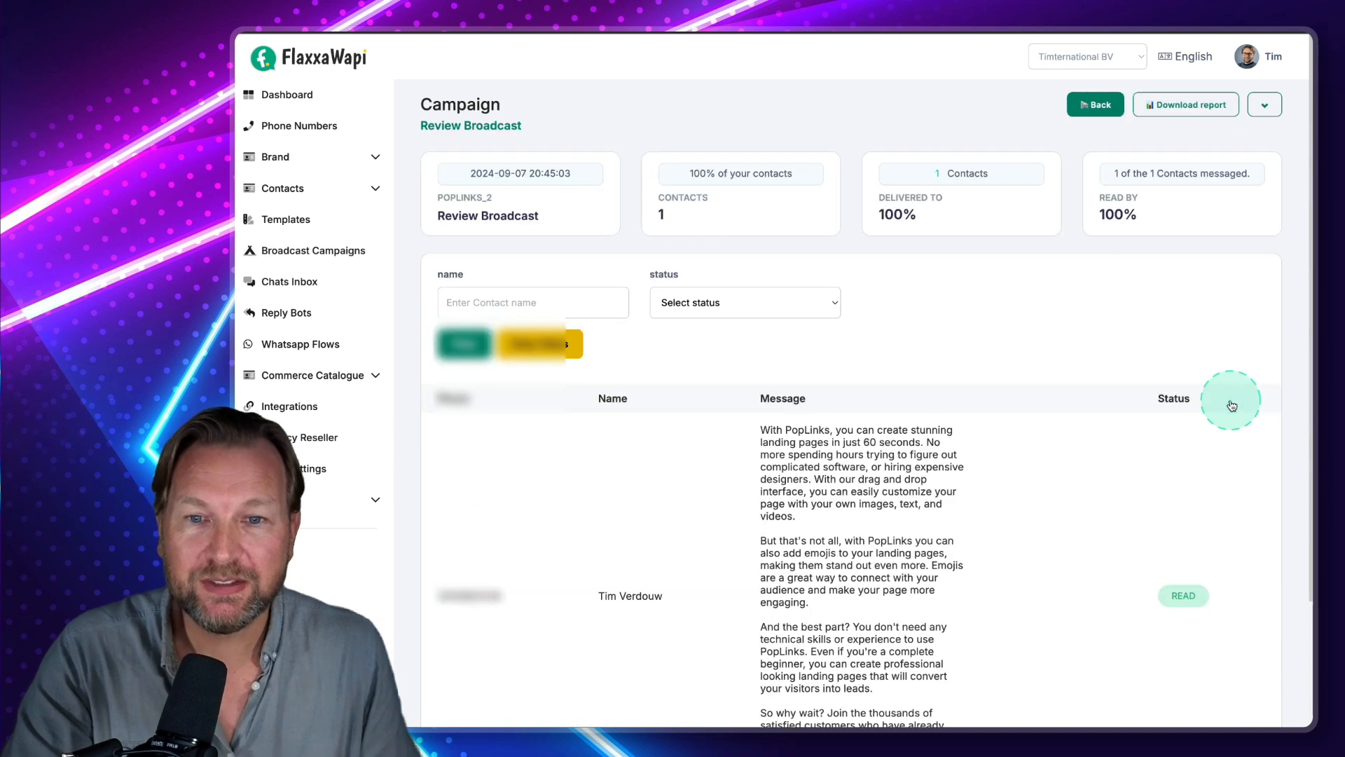
# Examine the campaign report's message text, contact count, and delivery and read rates.
pyautogui.scroll(-2, 1011, 480)
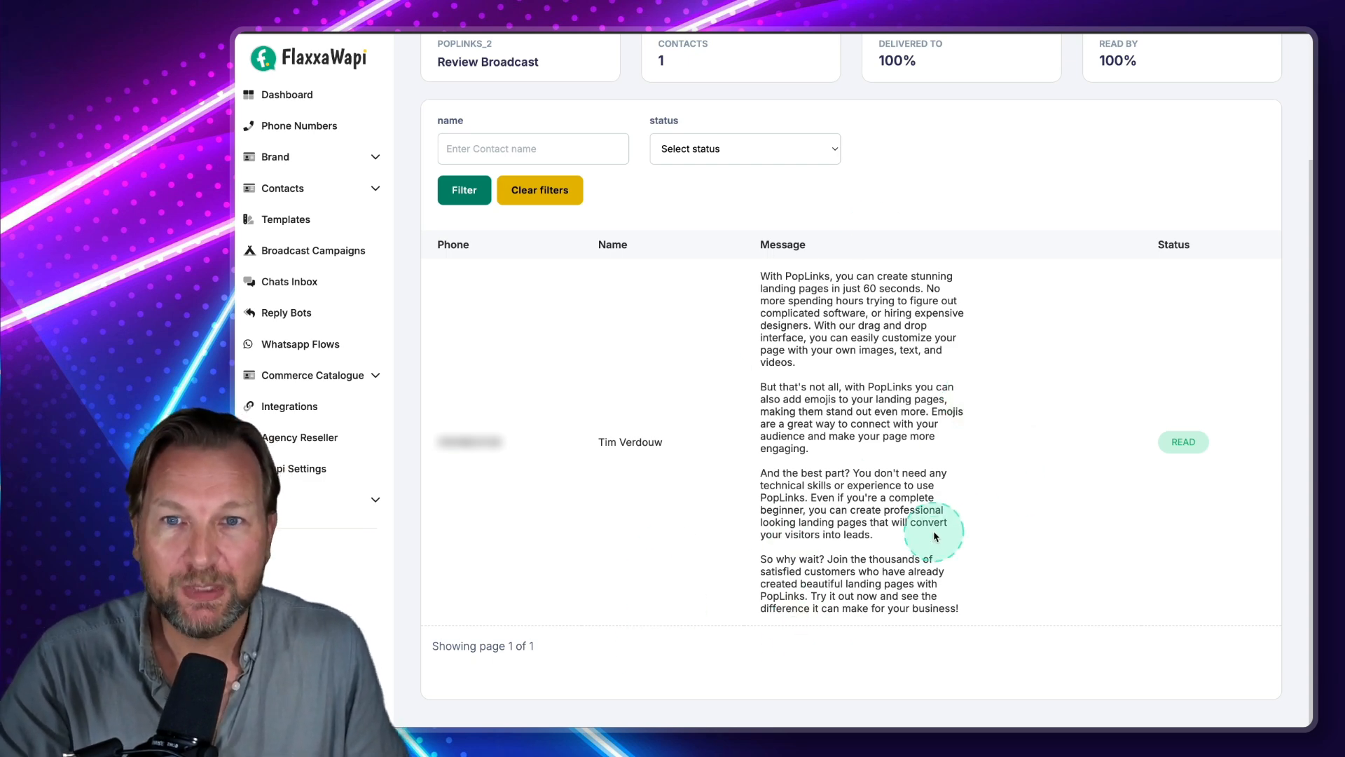
pyautogui.scroll(3, 935, 536)
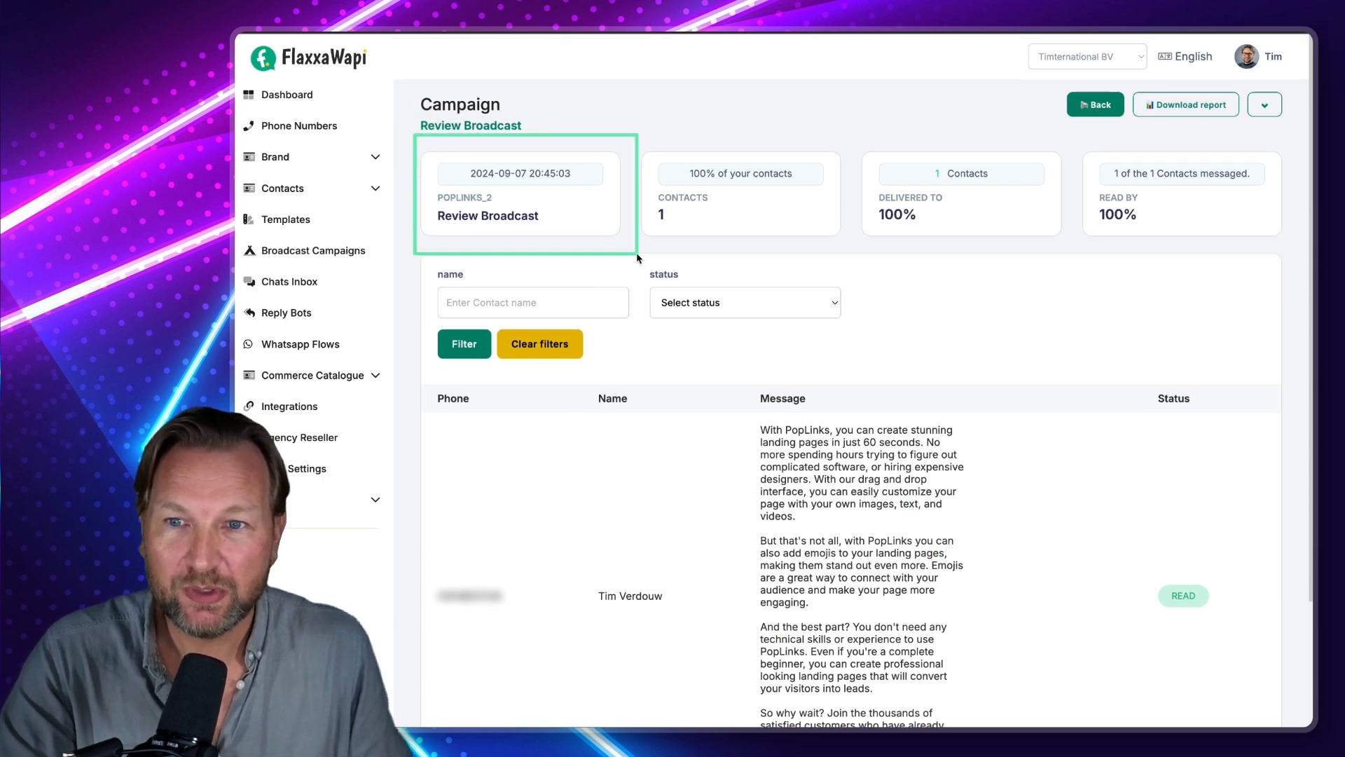
pyautogui.moveTo(636, 252); pyautogui.dragTo(845, 142)
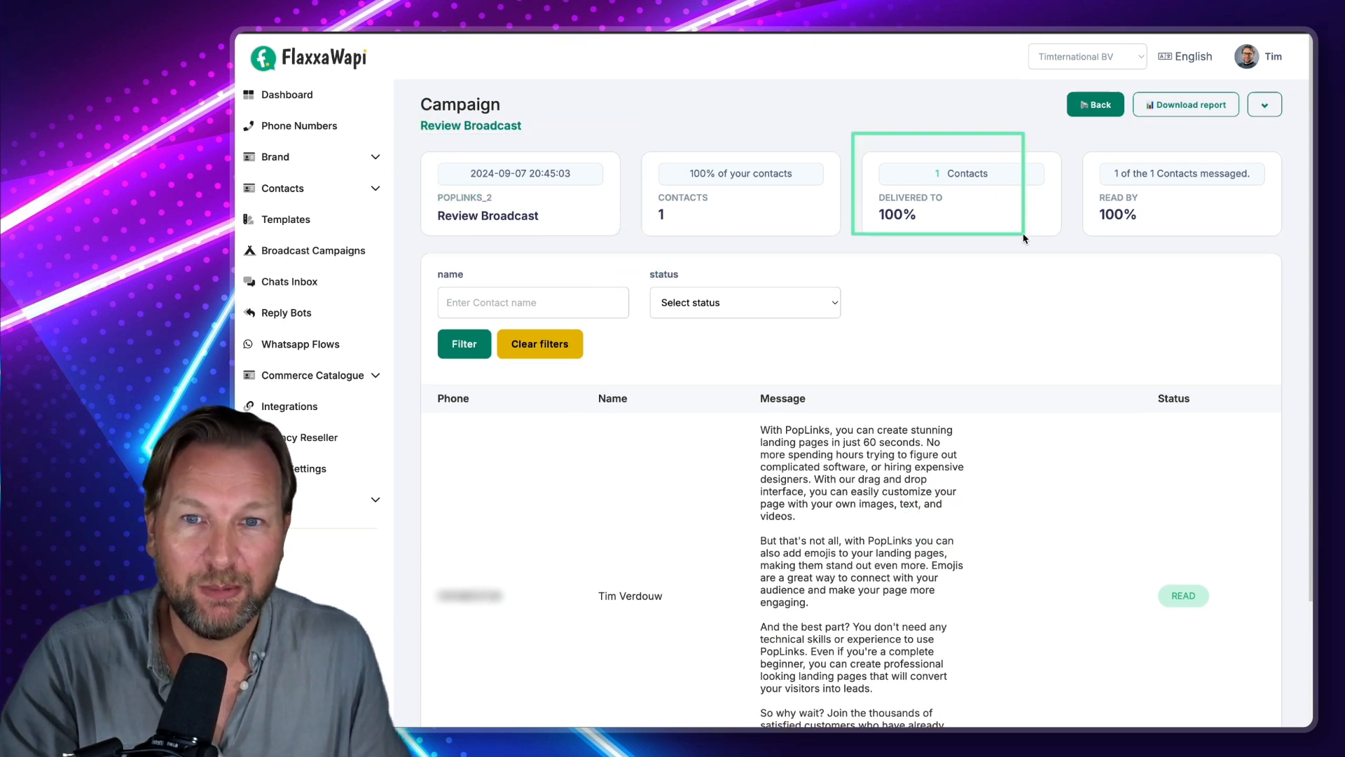
pyautogui.moveTo(1070, 244); pyautogui.dragTo(1252, 145)
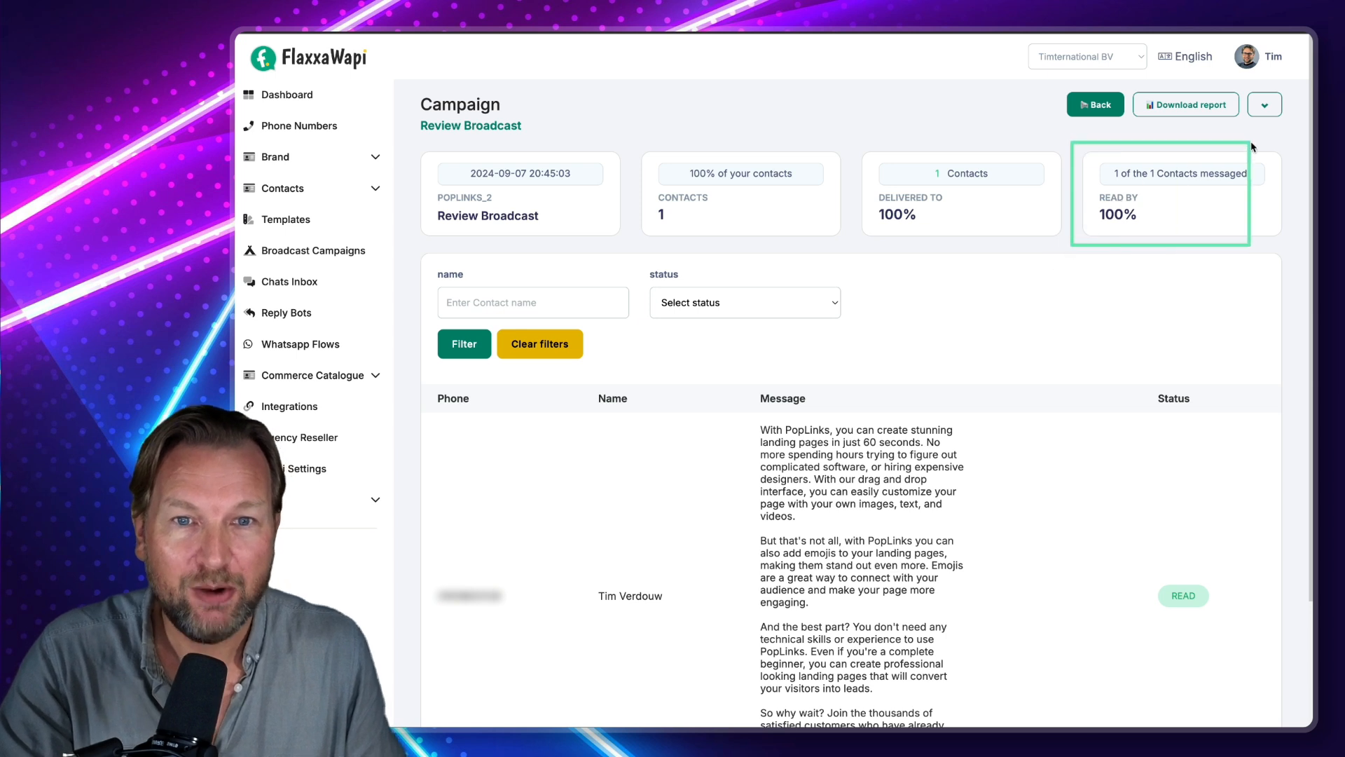
pyautogui.click(1297, 139)
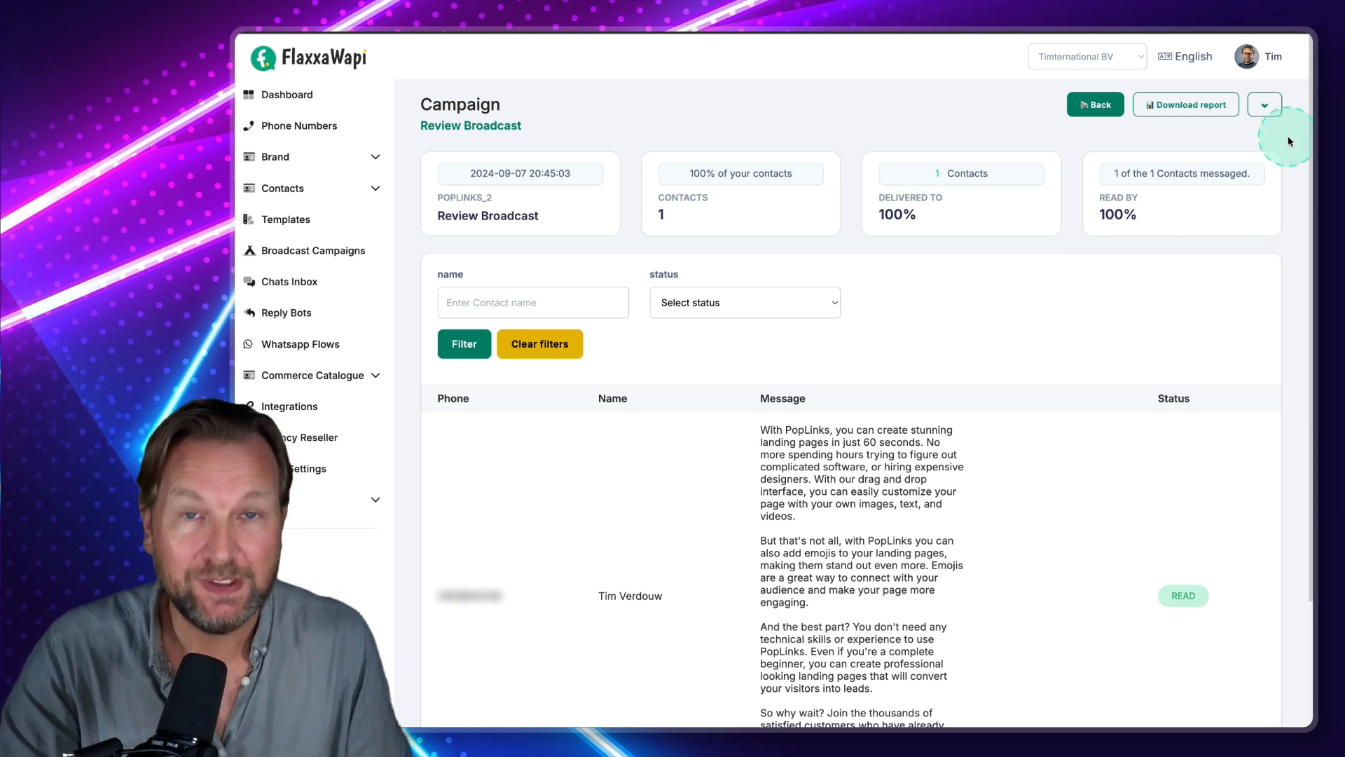
pyautogui.click(933, 179)
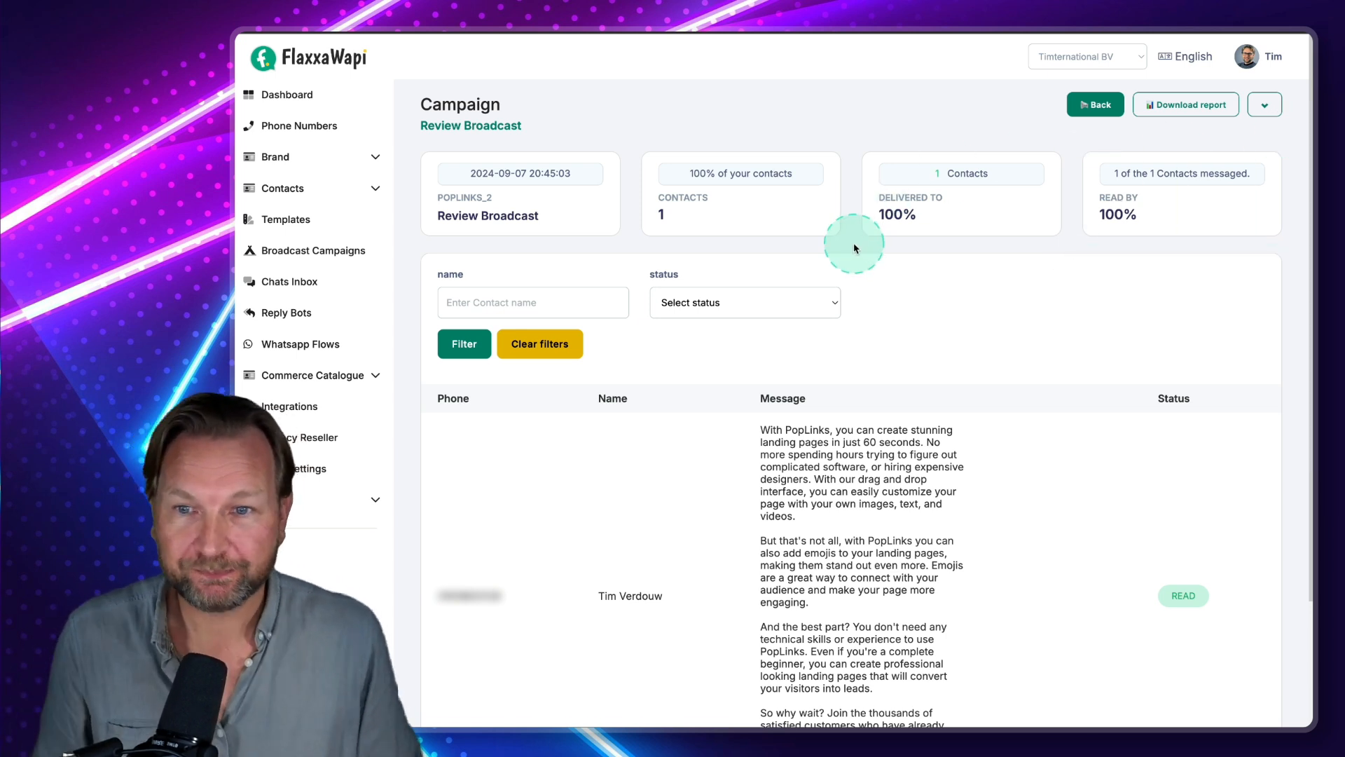
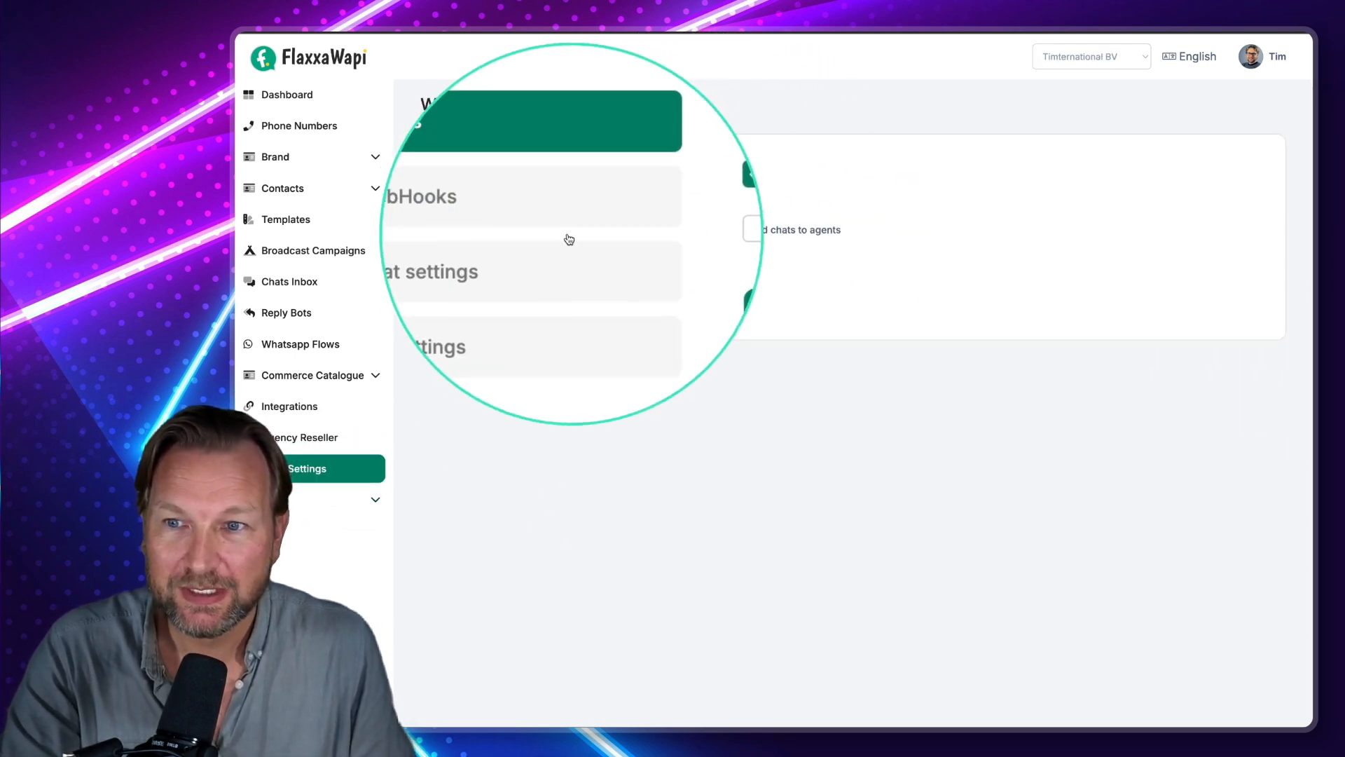
# Look through the webhook, chat and bot sections of the Wapi settings.
pyautogui.click(510, 216)
pyautogui.click(514, 259)
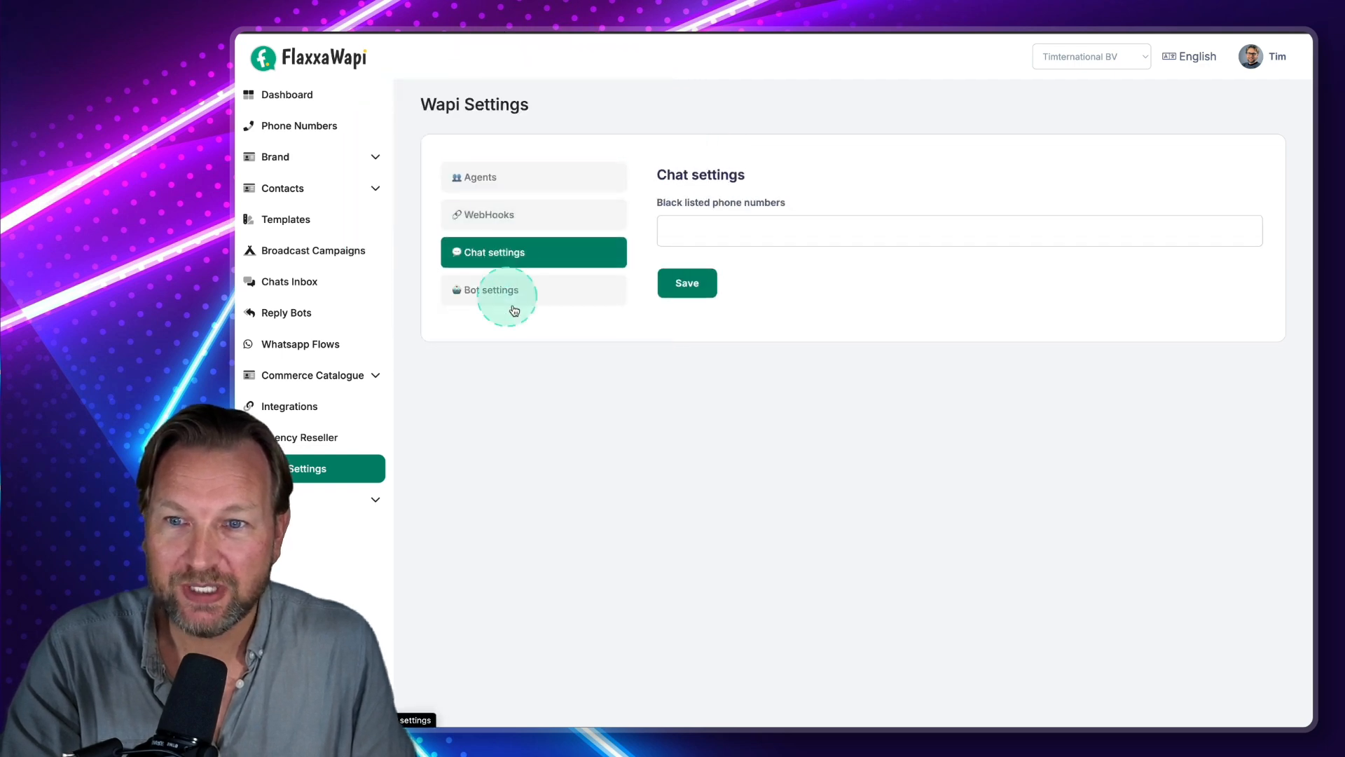
pyautogui.click(495, 287)
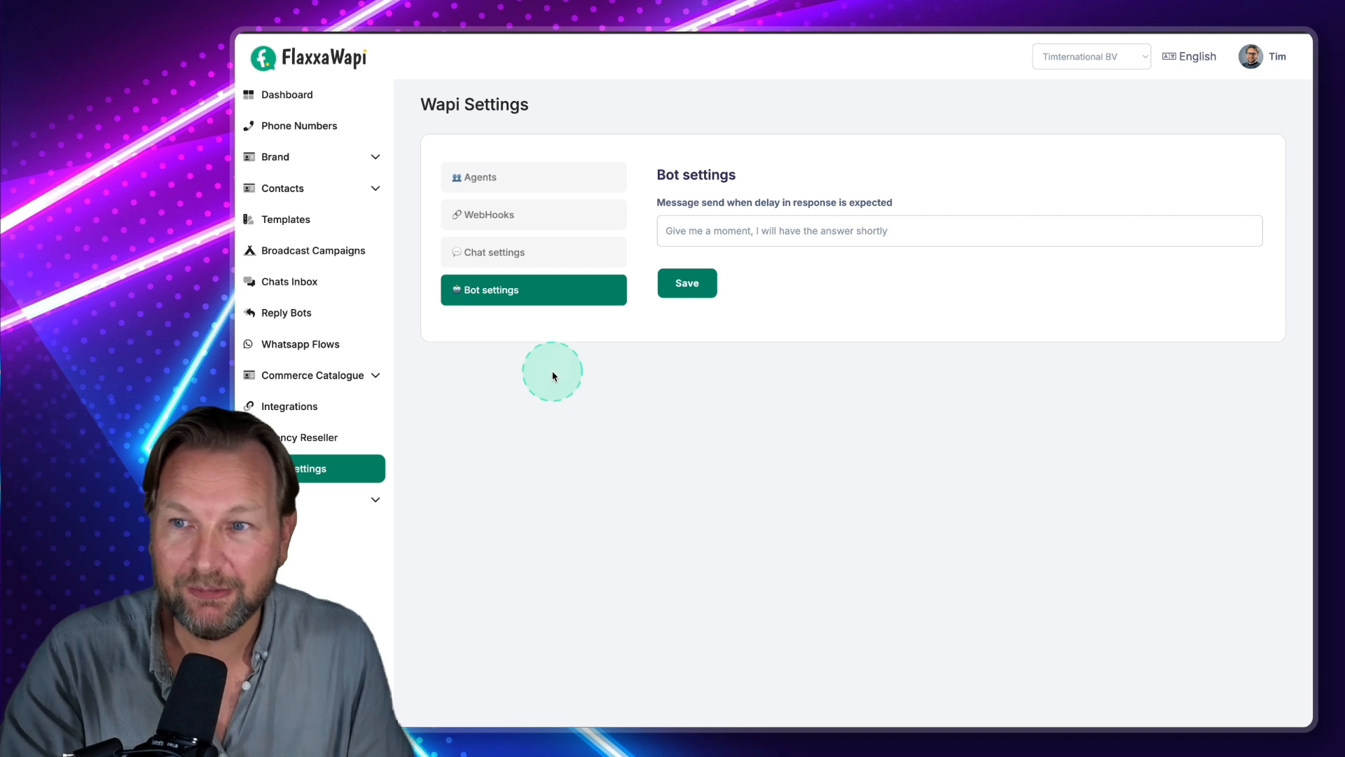
# Open the brand management list and view the WhatsApp widget code window for the Timternational BV brand.
pyautogui.click(313, 155)
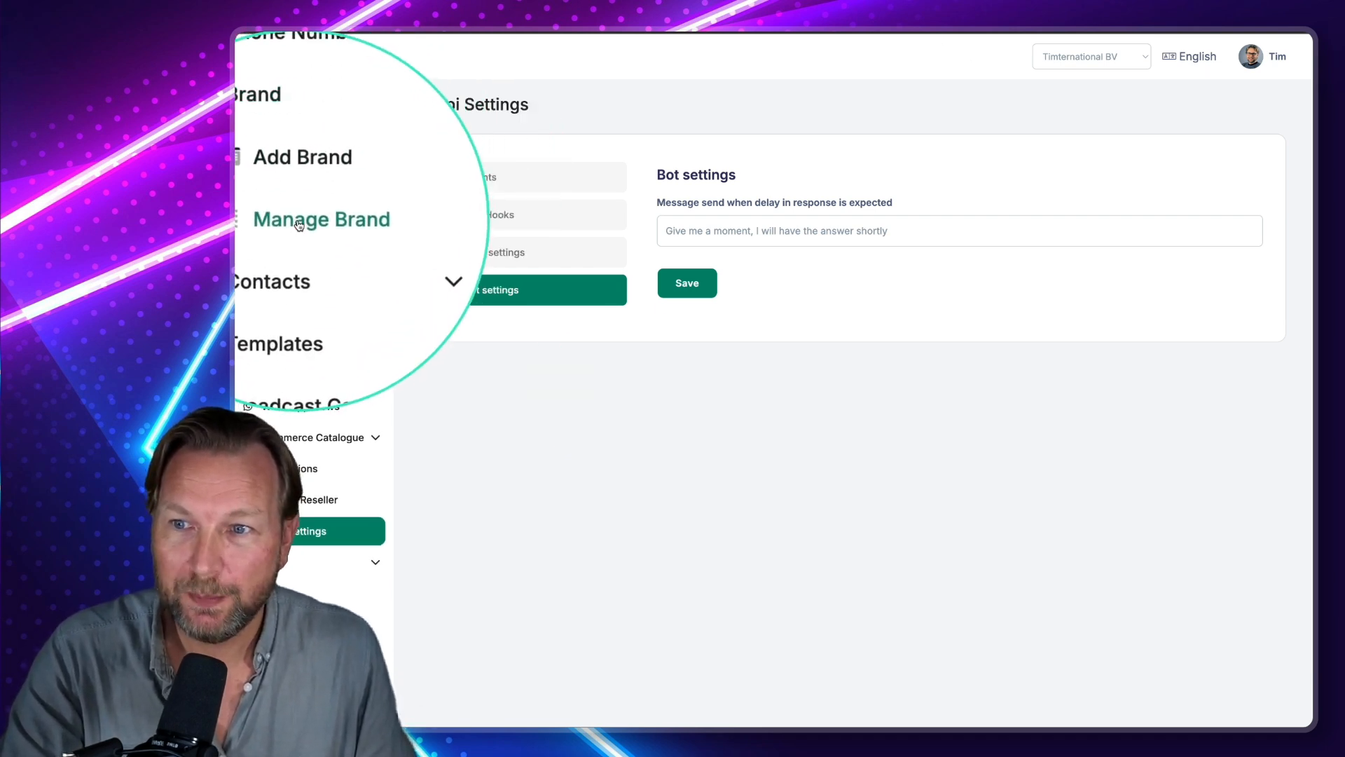
pyautogui.click(291, 222)
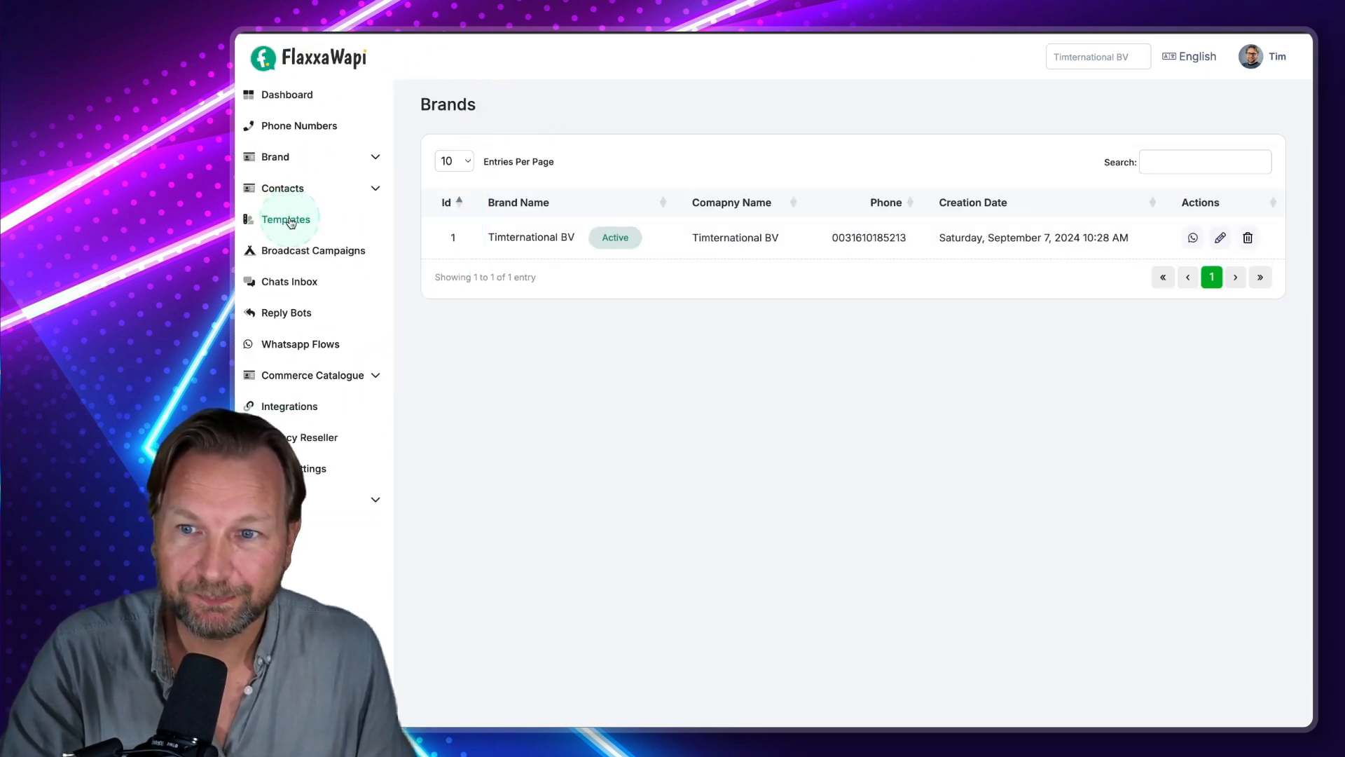
pyautogui.click(1192, 238)
pyautogui.click(893, 365)
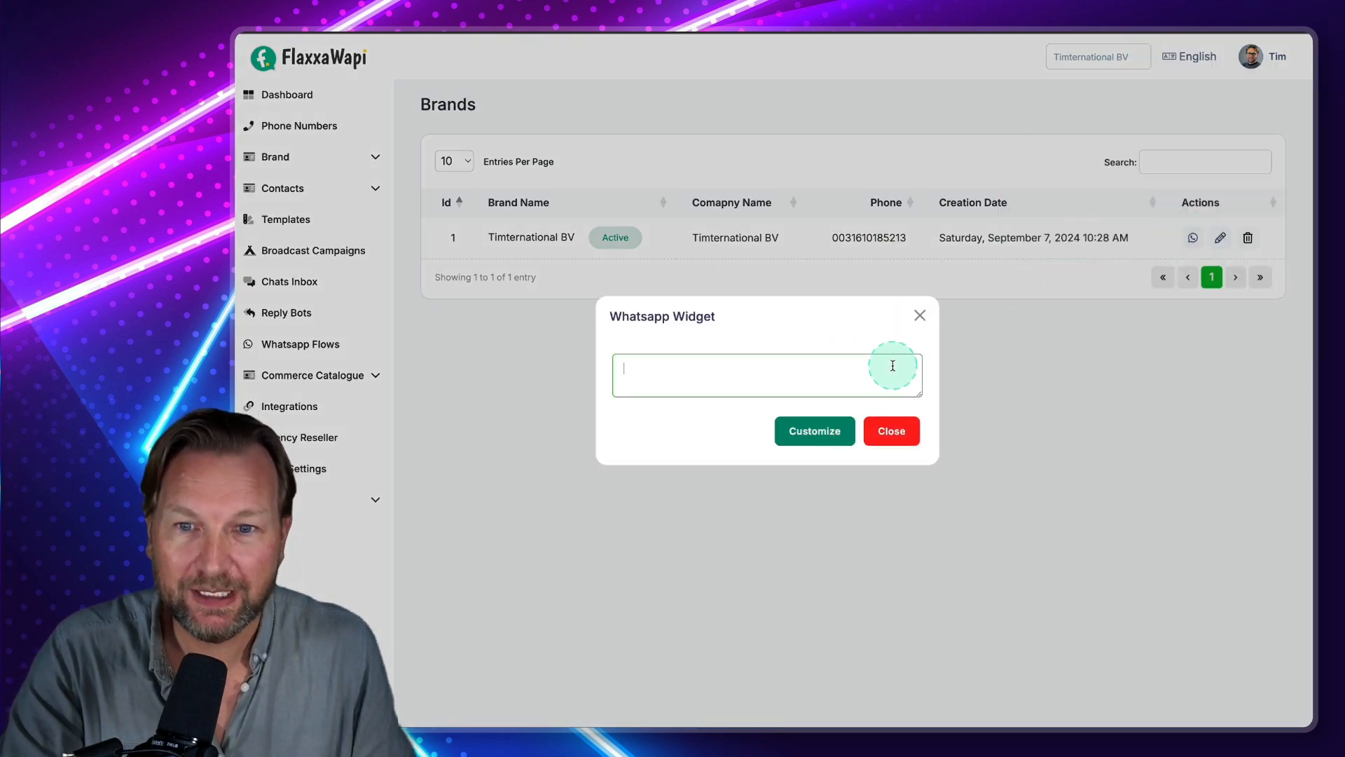
pyautogui.click(919, 315)
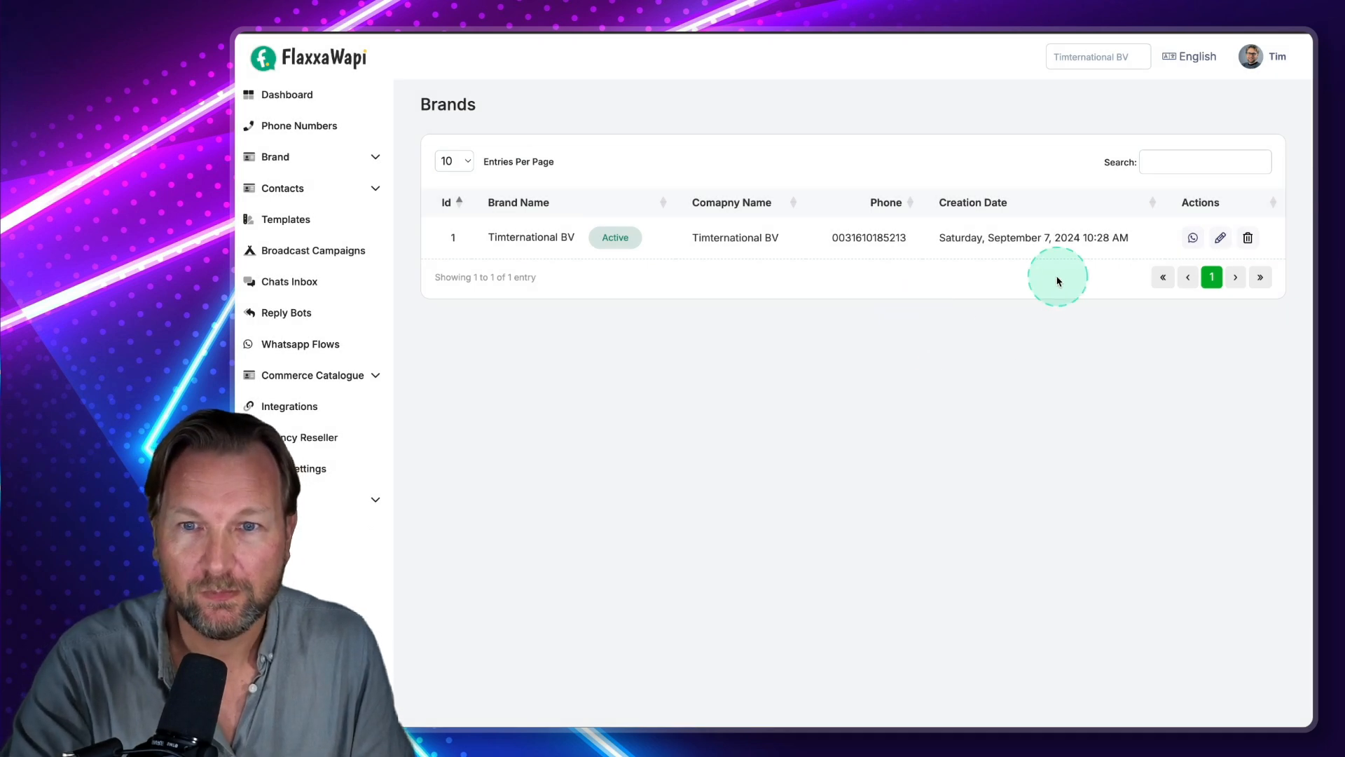
pyautogui.click(1191, 239)
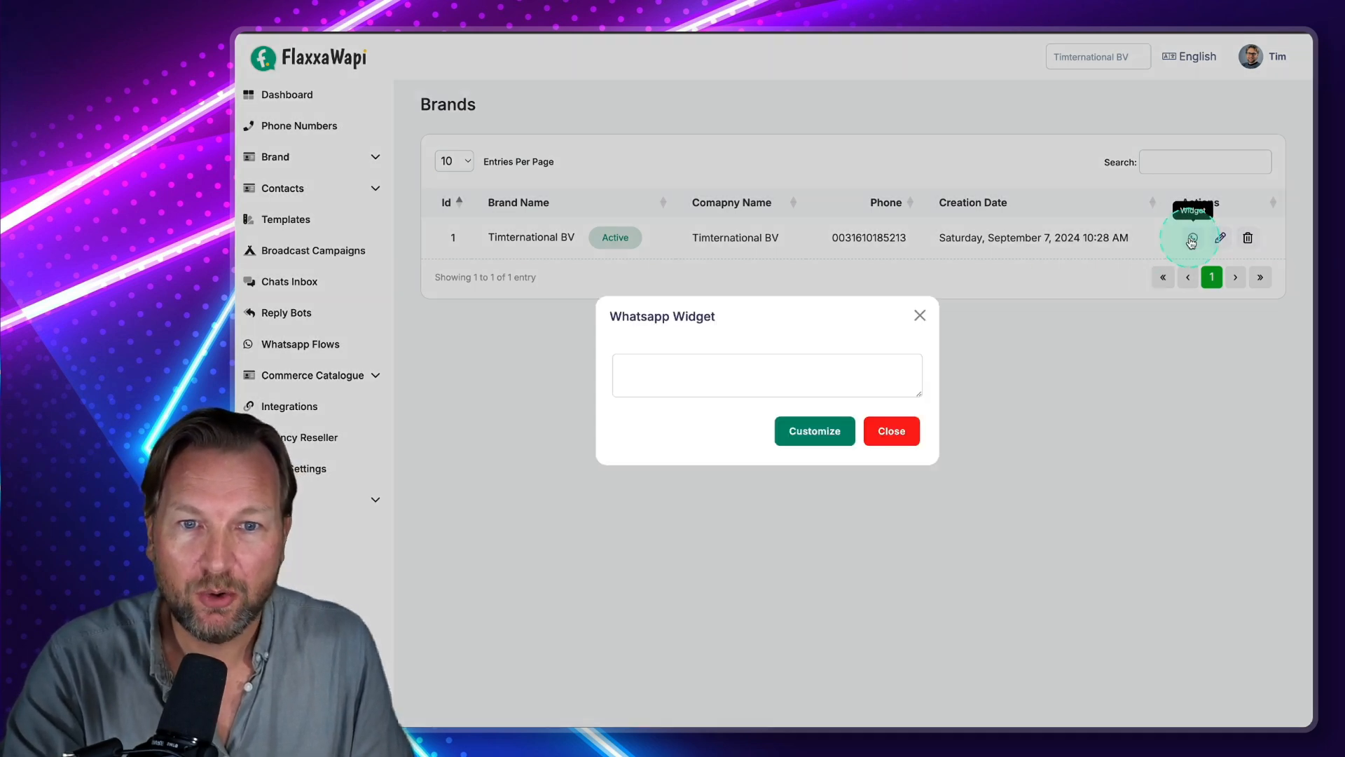
pyautogui.click(675, 387)
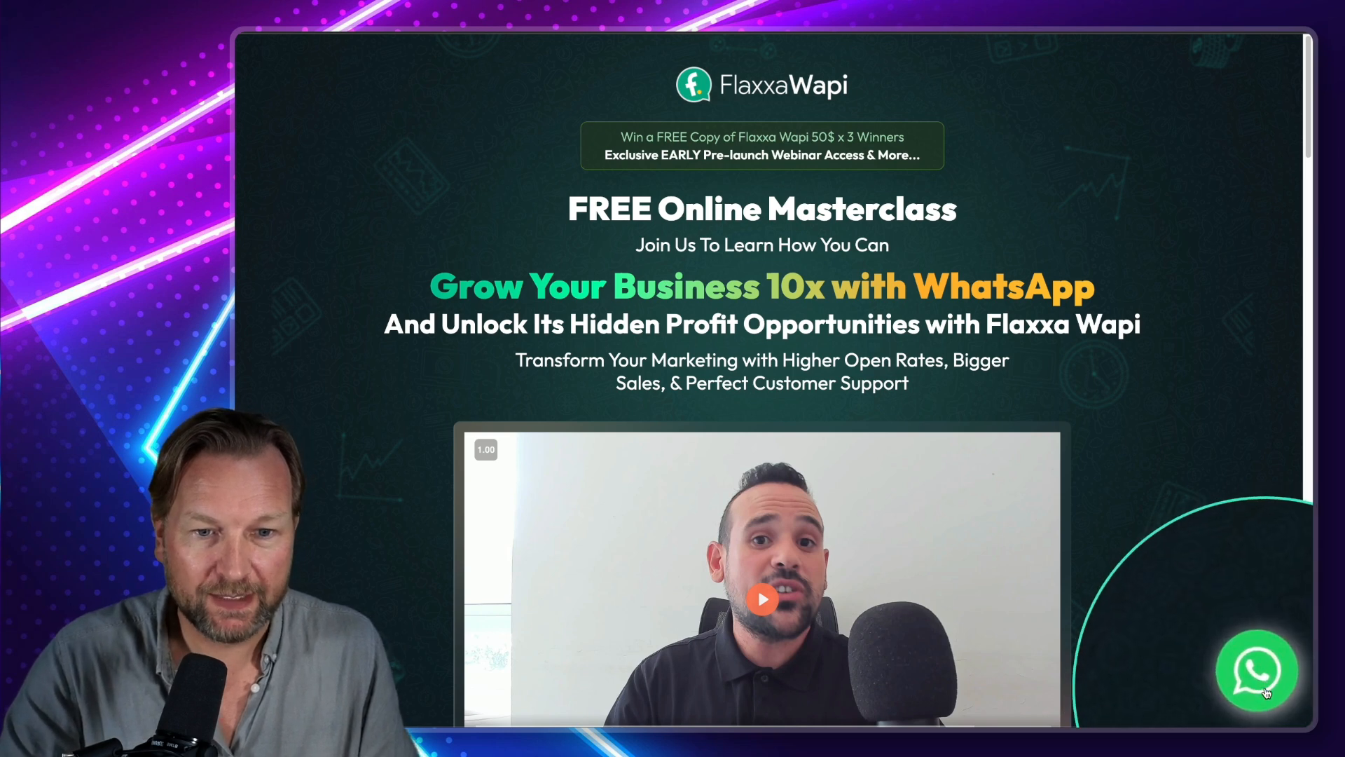
# Try the WhatsApp chat widget on the FlaxxaWapi masterclass page, starting a chat and continuing to WhatsApp Web.
pyautogui.click(1260, 683)
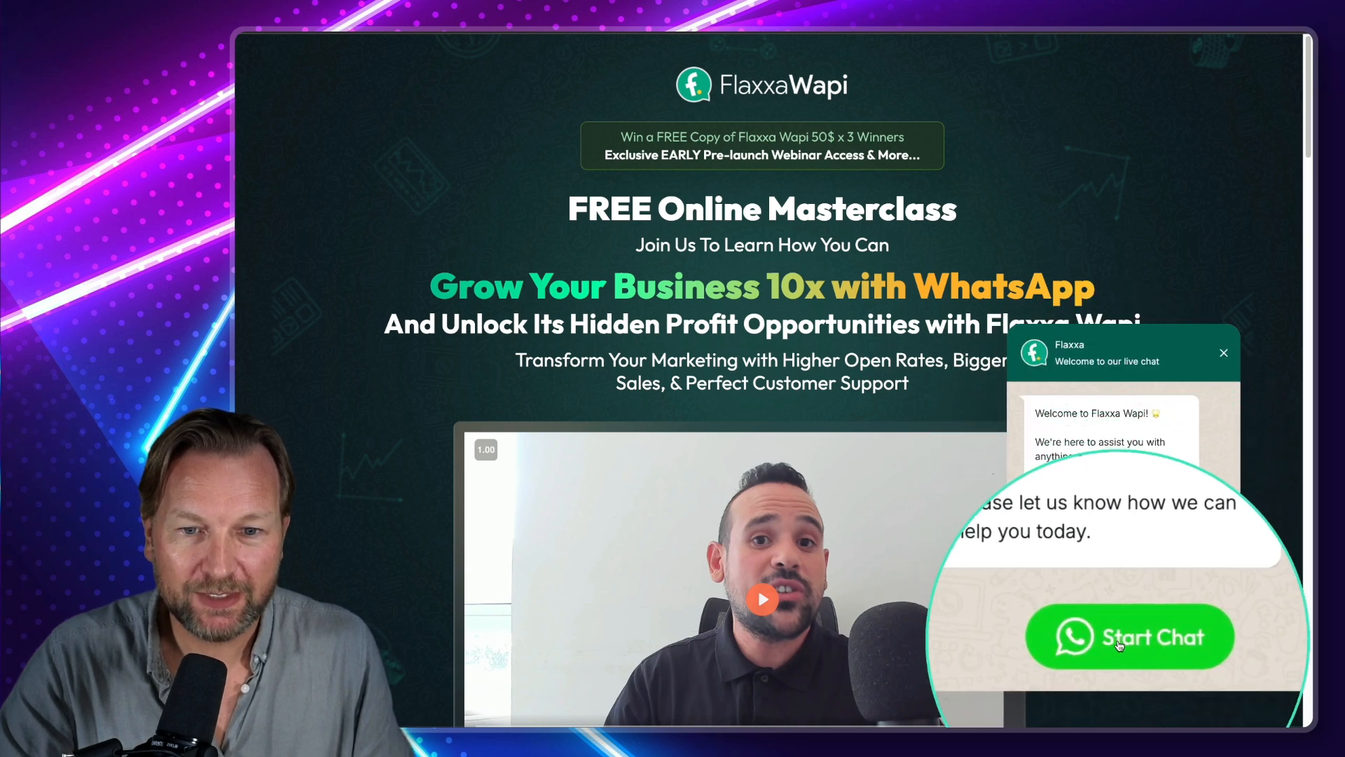
pyautogui.click(1119, 640)
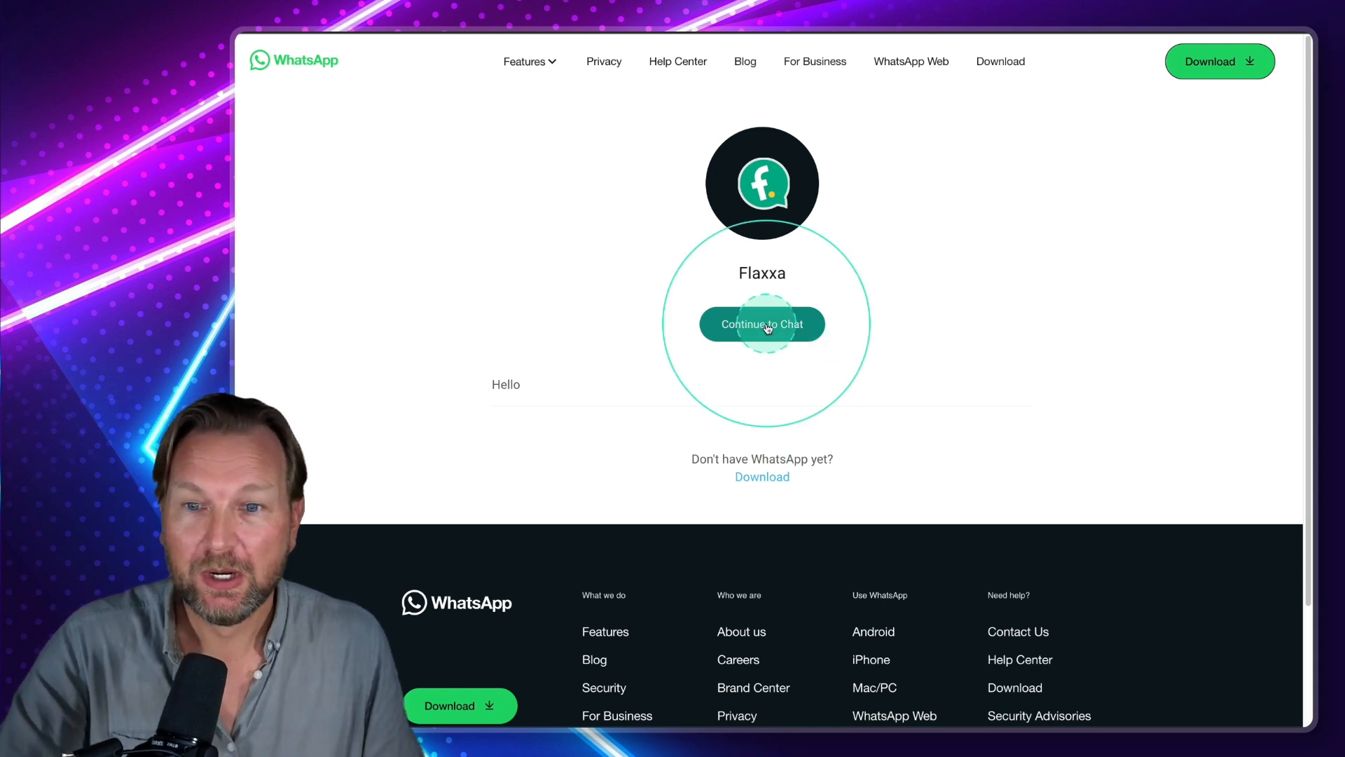
pyautogui.scroll(-1, 767, 323)
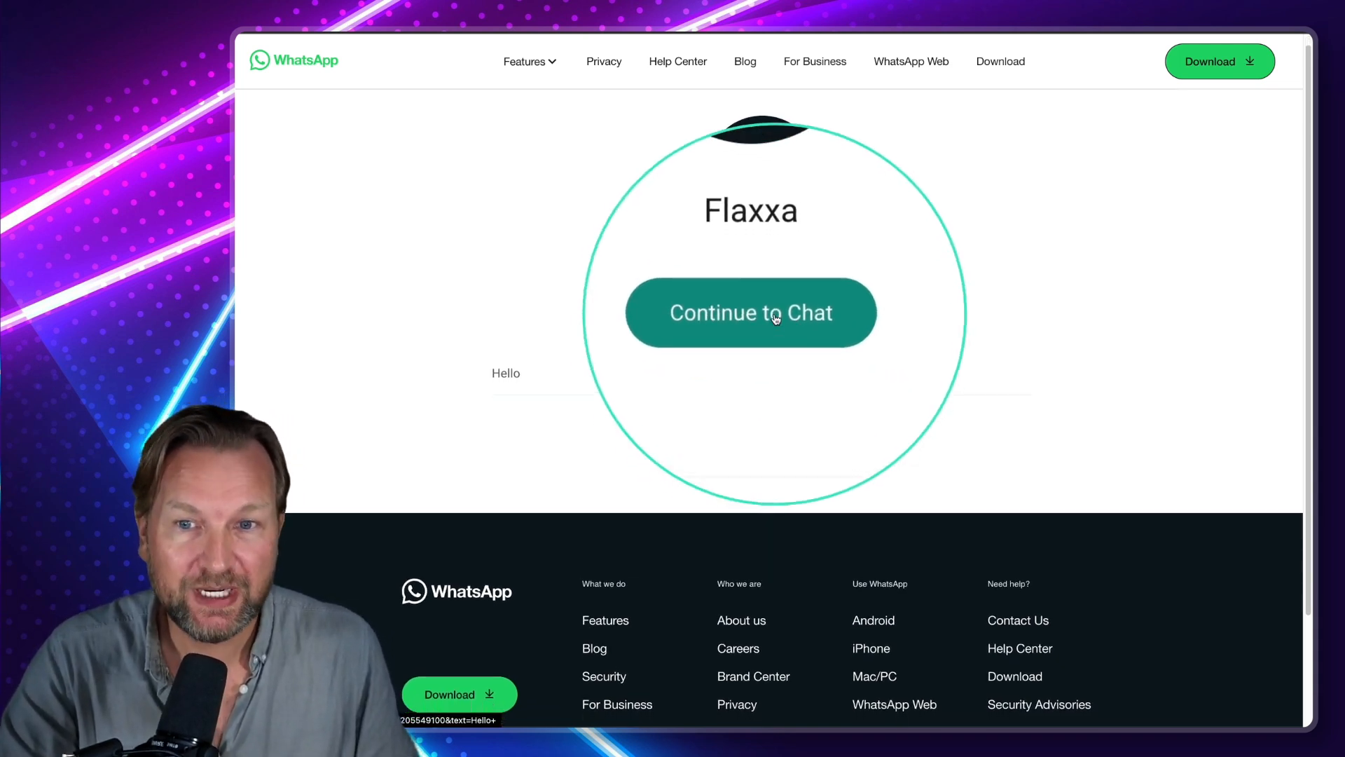
pyautogui.click(776, 319)
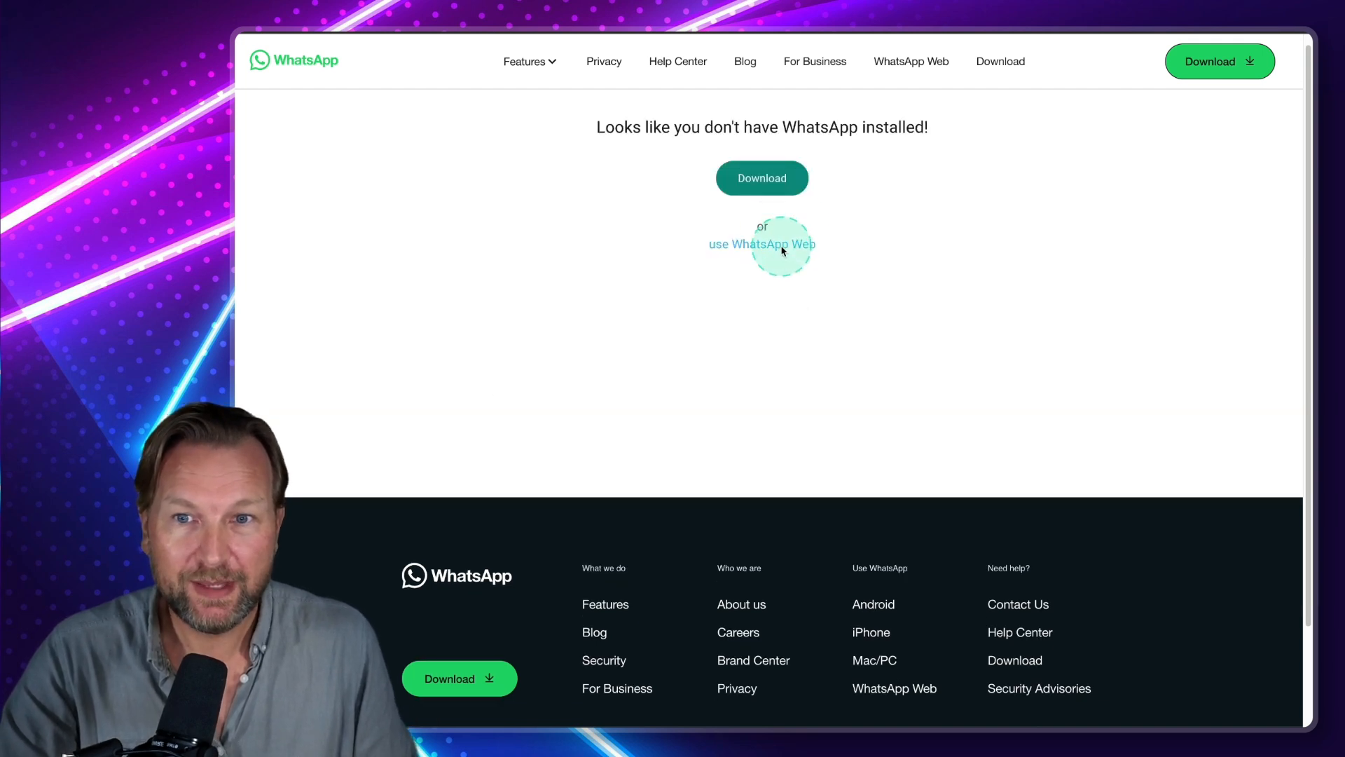
pyautogui.click(762, 251)
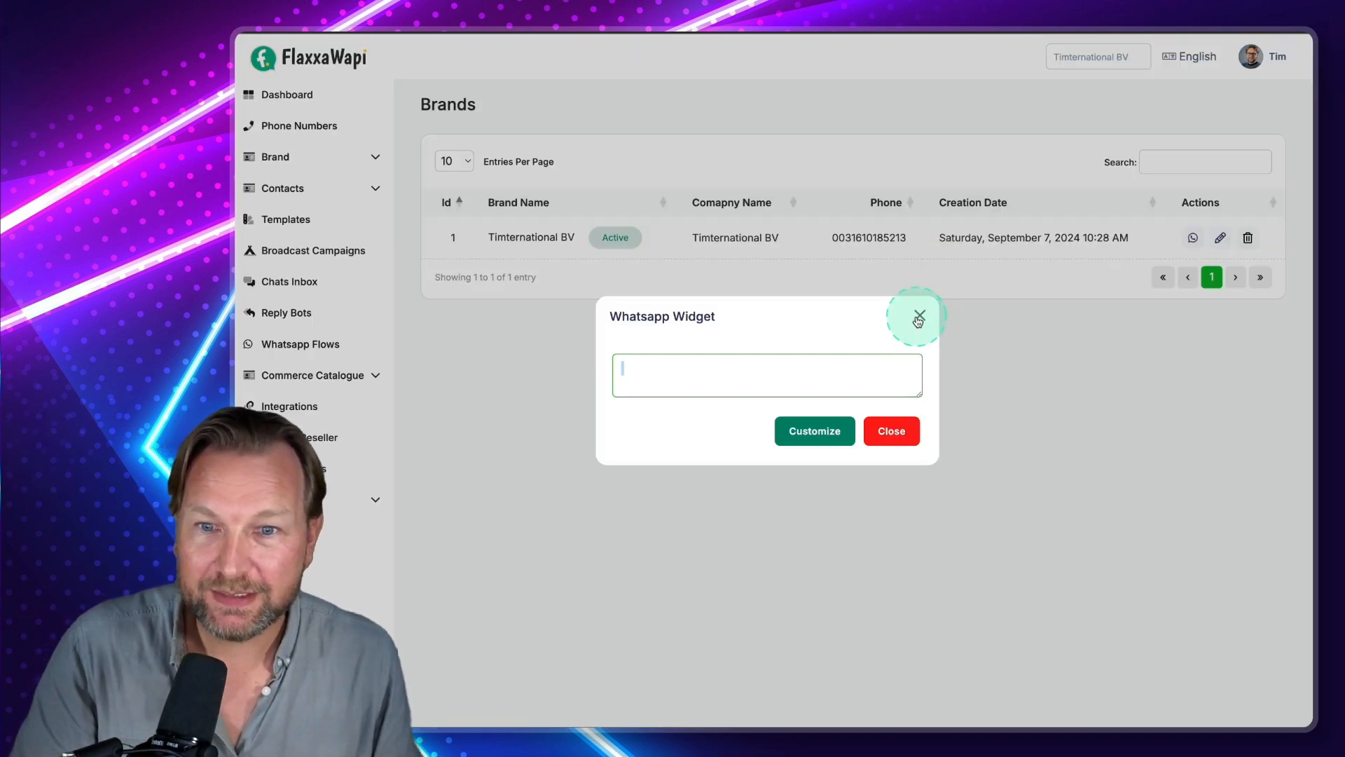
# Customize the Timternational BV chat widget with a purple button color of RGB 119, 14, 205 and save it.
pyautogui.click(822, 435)
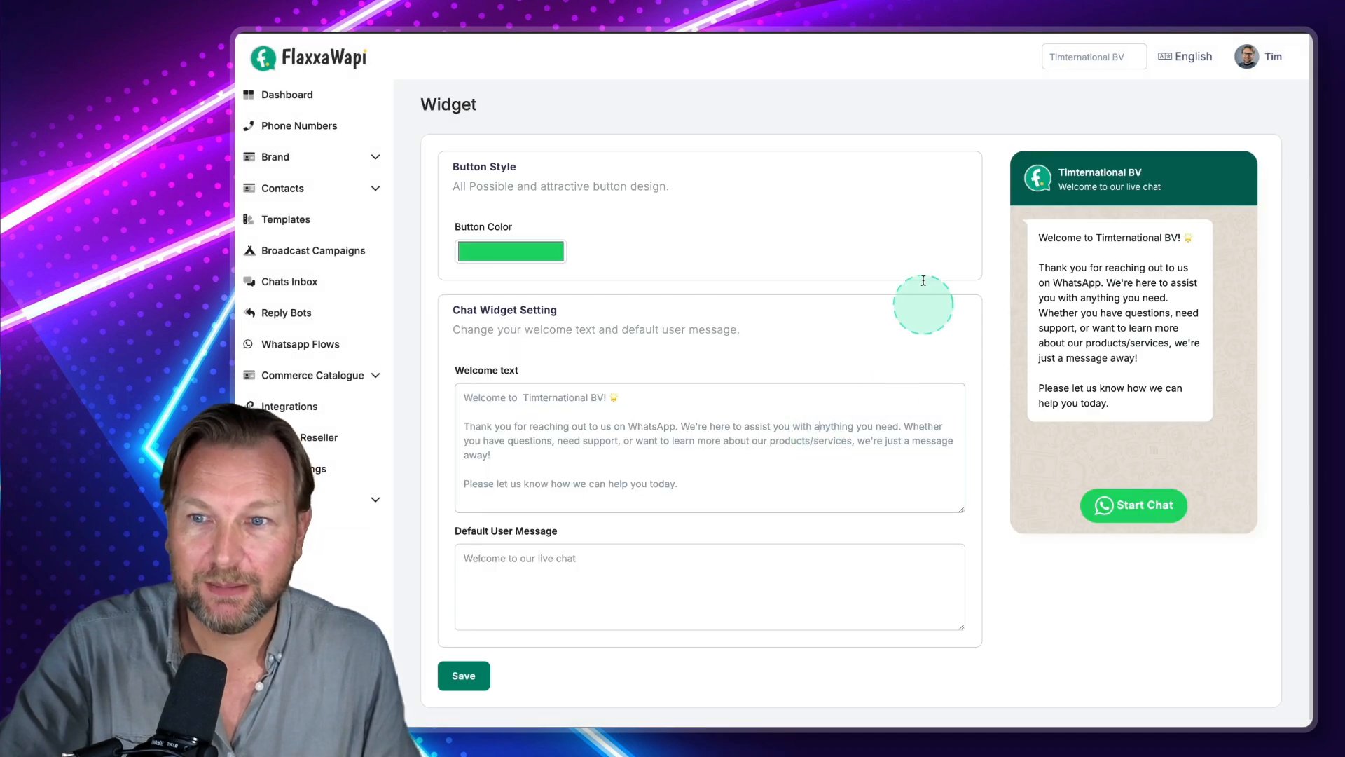
pyautogui.click(820, 429)
pyautogui.click(570, 560)
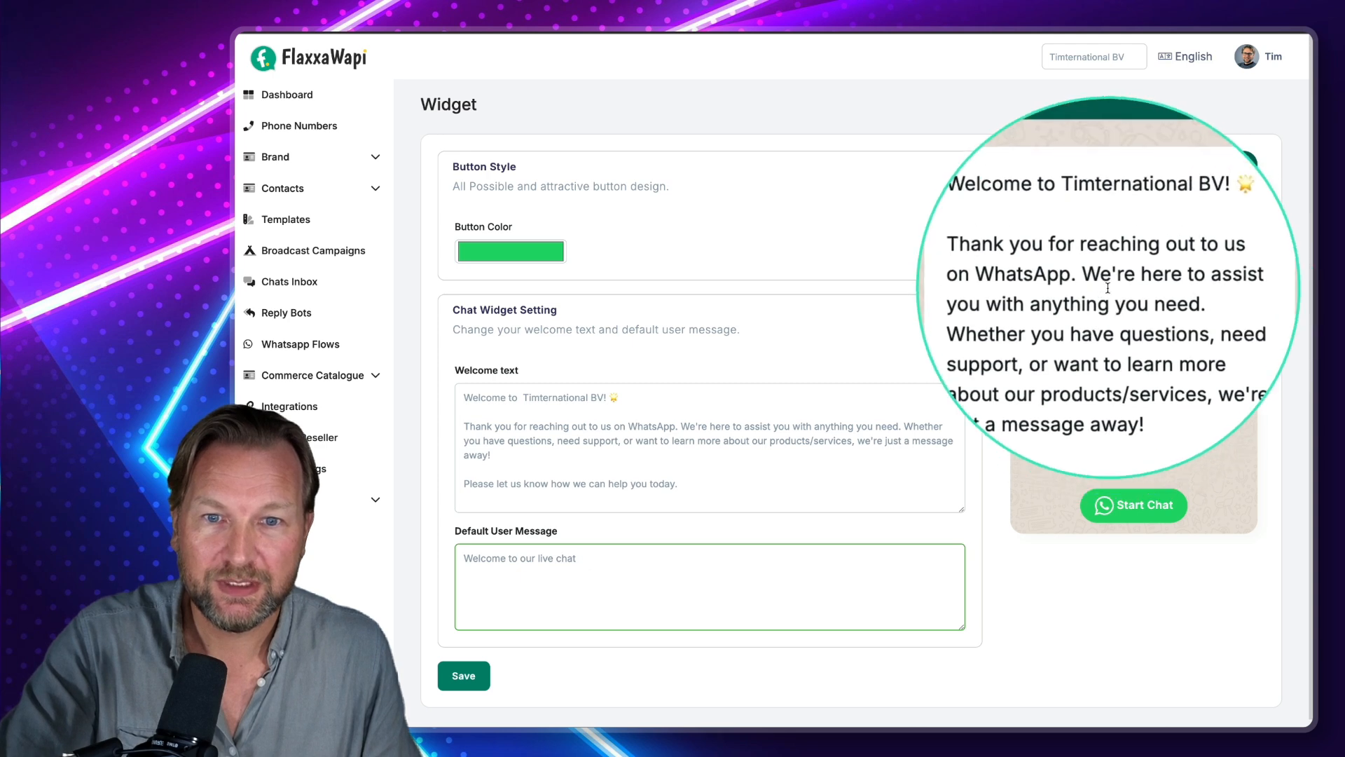
pyautogui.click(526, 252)
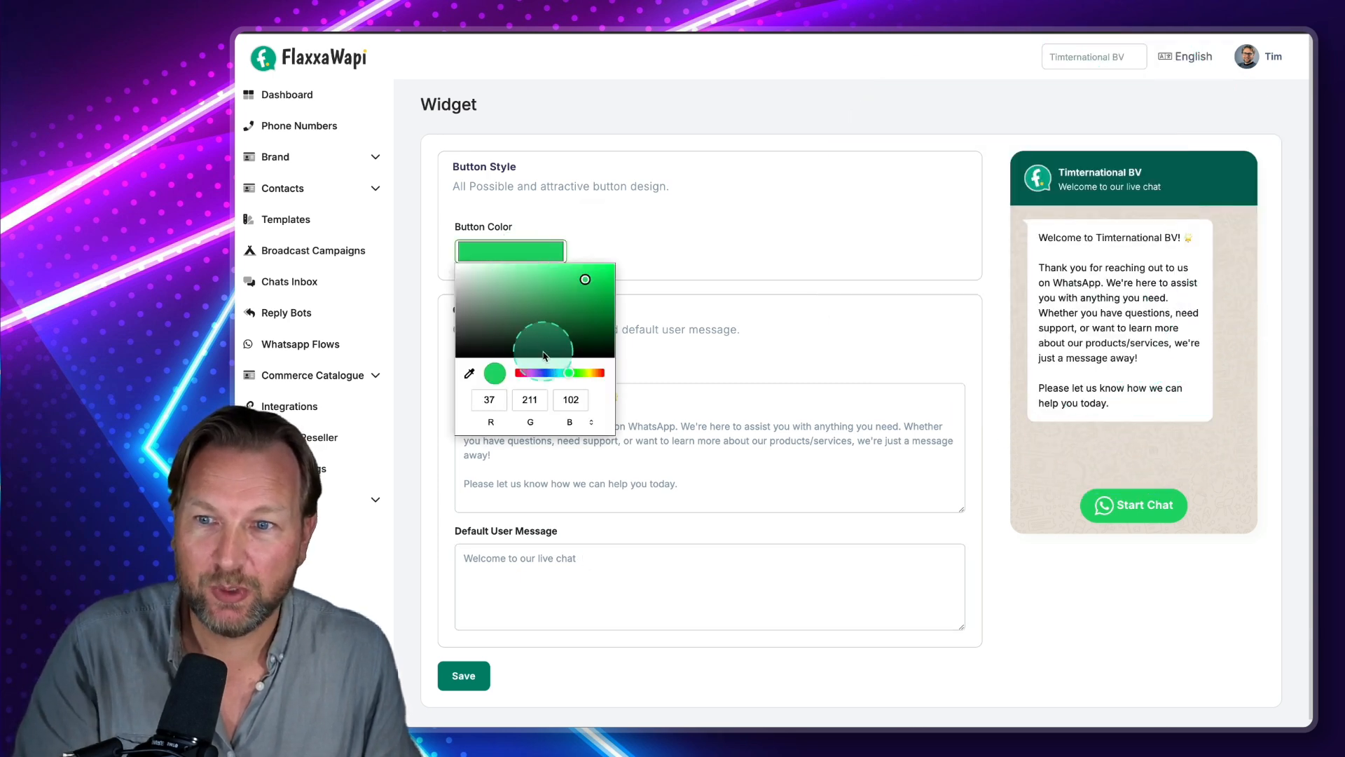
pyautogui.moveTo(554, 372); pyautogui.dragTo(536, 373)
pyautogui.click(585, 281)
pyautogui.click(602, 282)
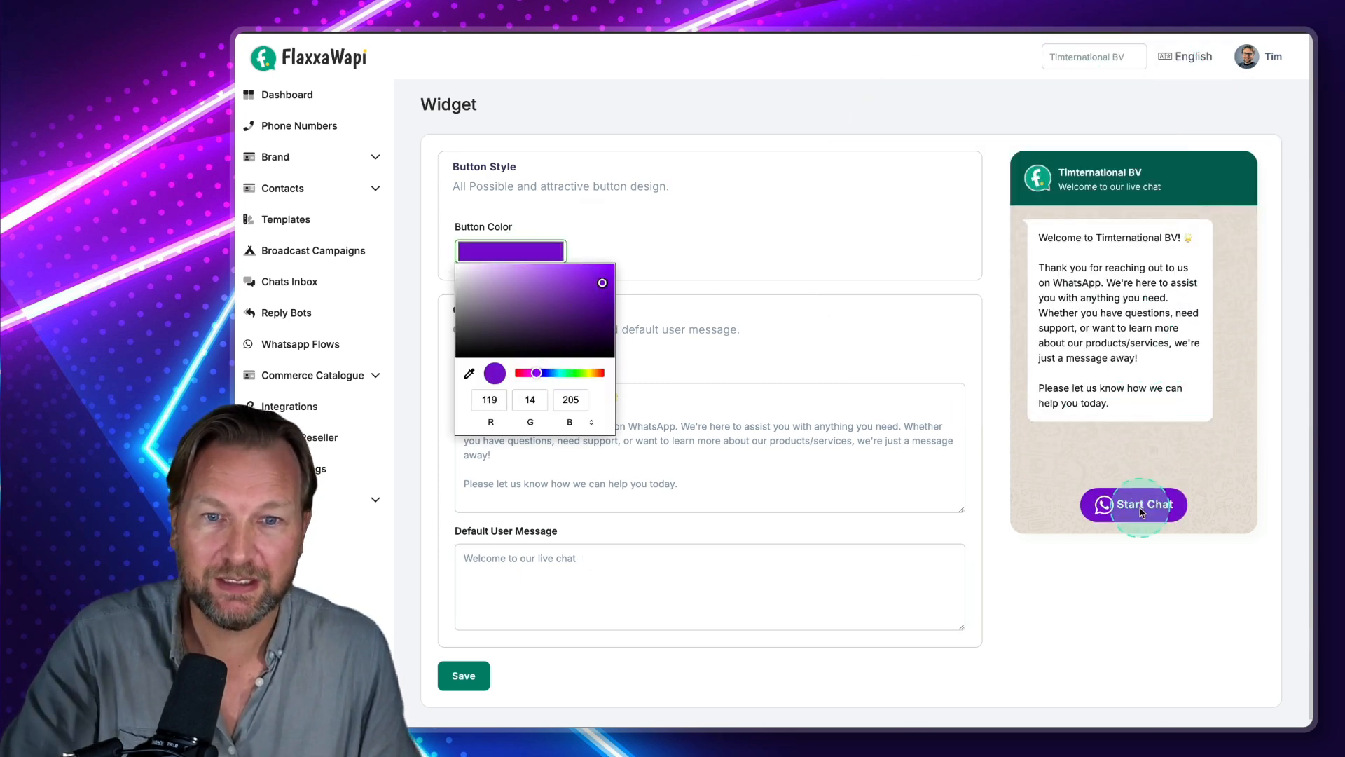
pyautogui.click(464, 674)
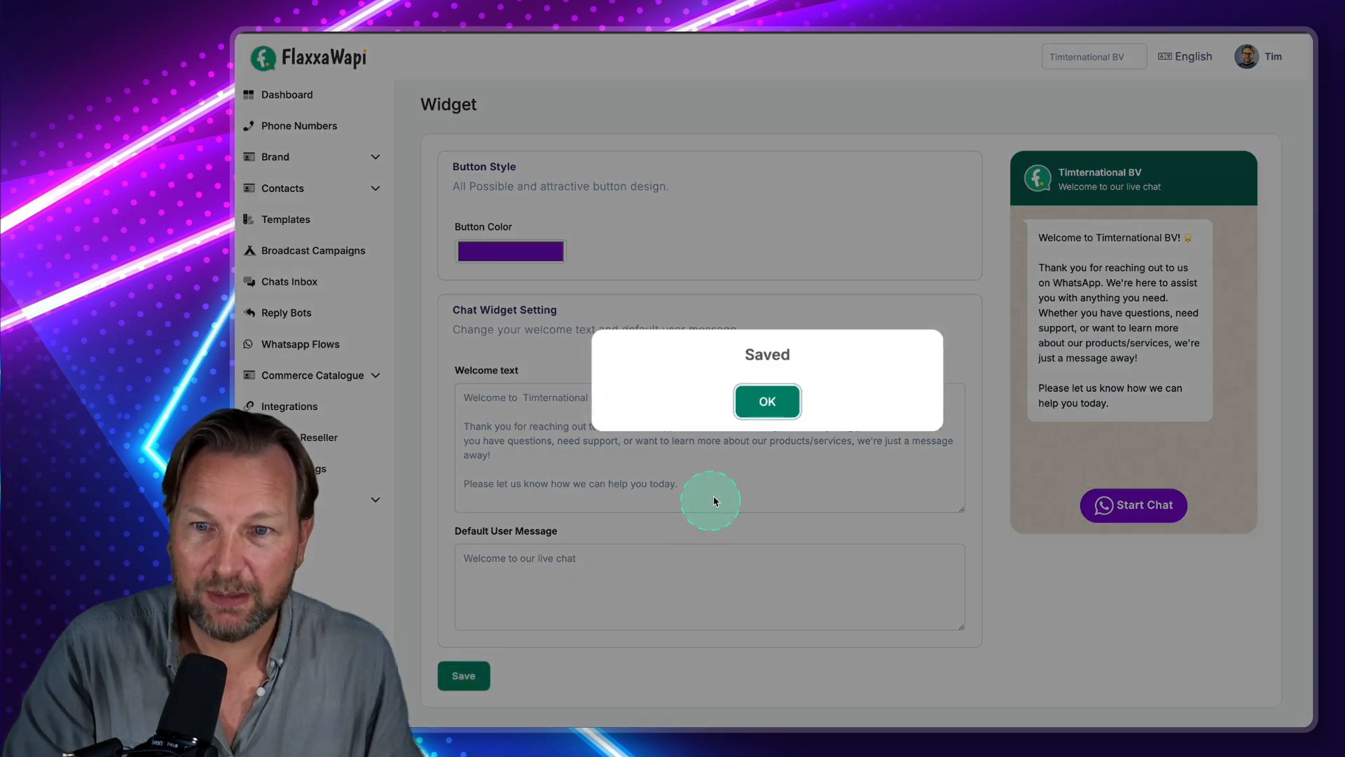
pyautogui.click(765, 401)
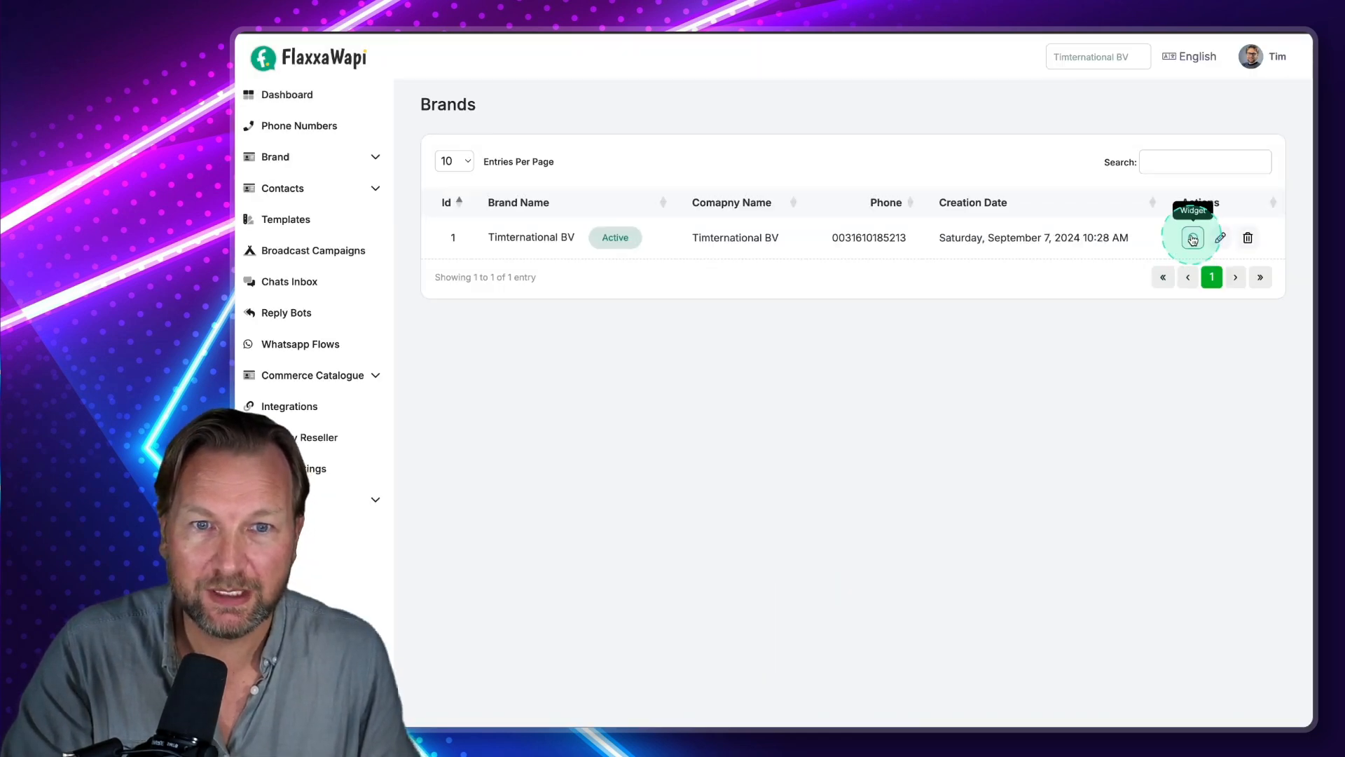
# View and select the WhatsApp widget's embed code for the Timternational BV brand, and open the brand's details for editing.
pyautogui.click(1192, 239)
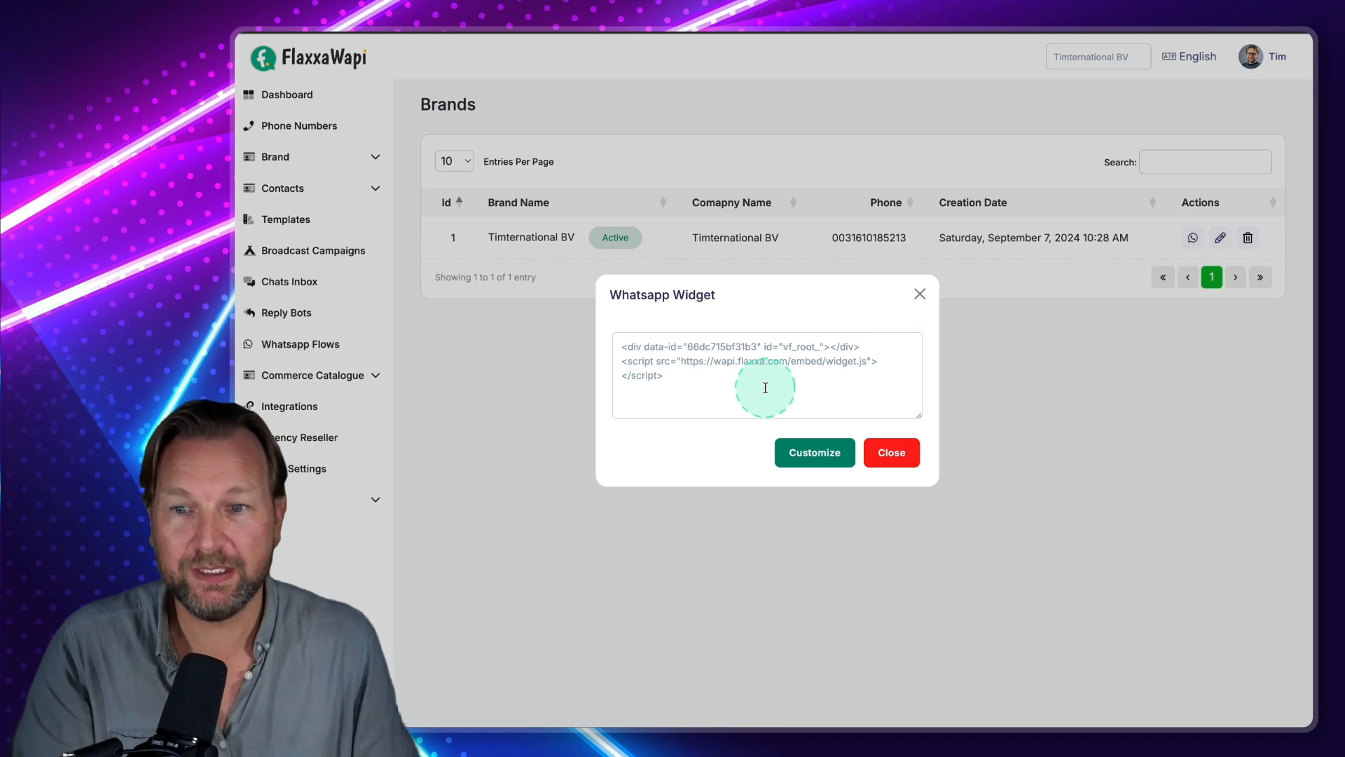
pyautogui.moveTo(766, 384); pyautogui.dragTo(581, 342)
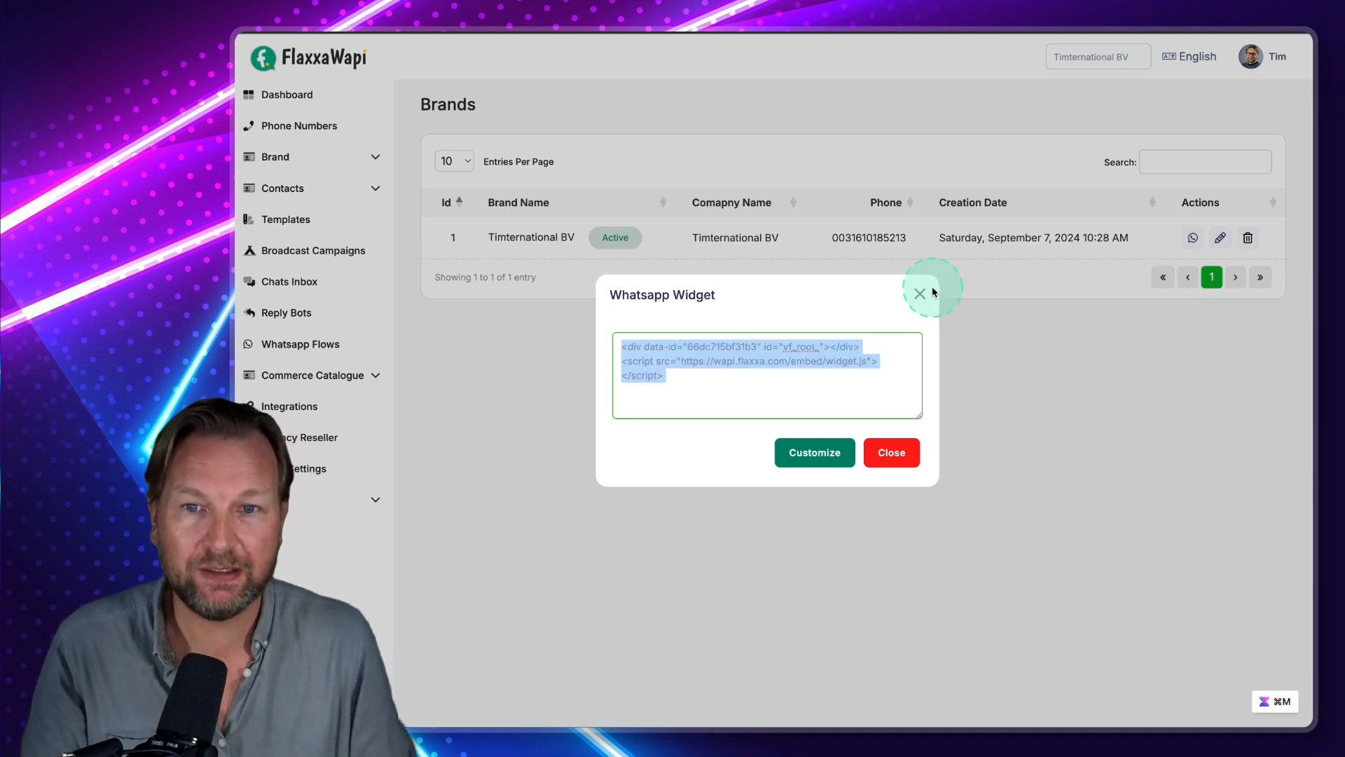
pyautogui.click(919, 294)
pyautogui.click(1195, 241)
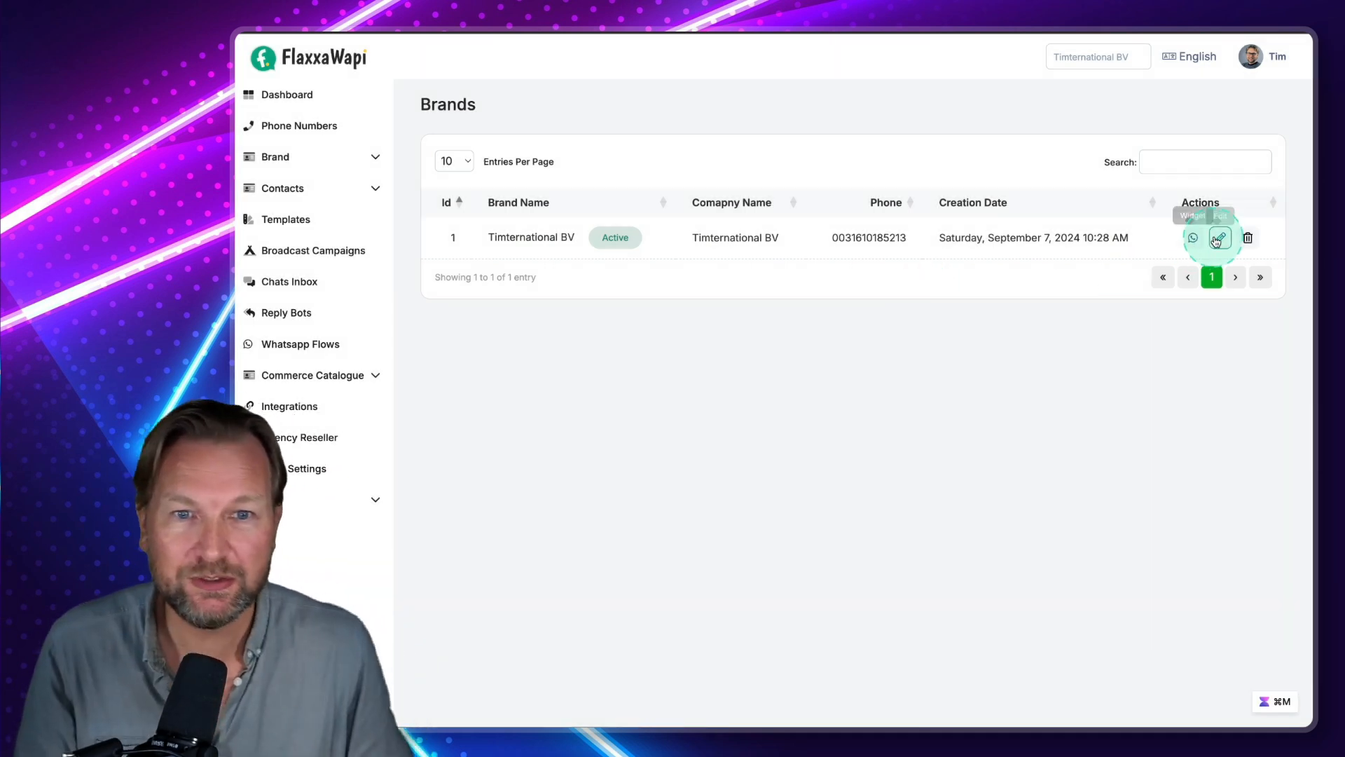
pyautogui.click(1219, 239)
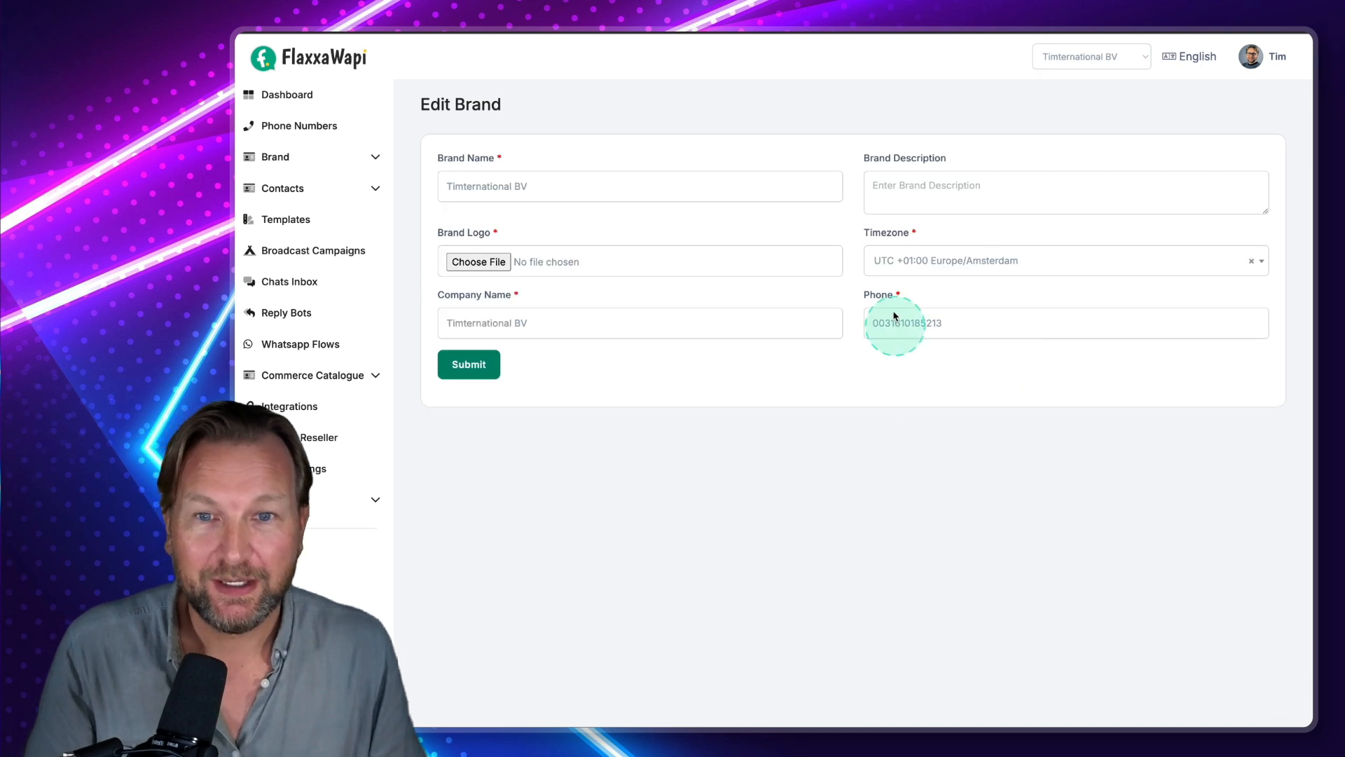